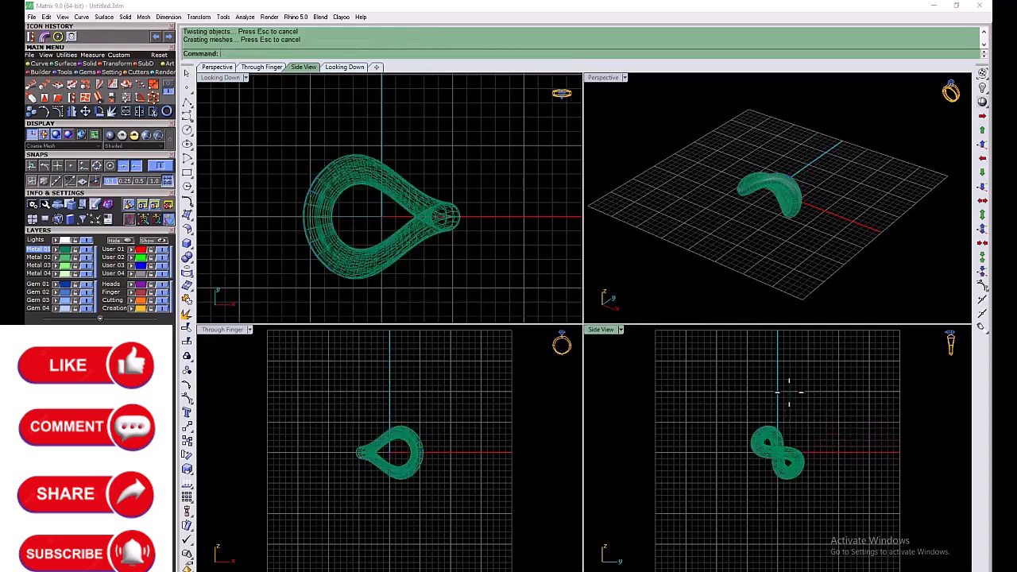
Select the twisted pipe together with its curve and rotate both 45 degrees in the side view
{"action": "left_click", "coordinate": [754, 486]}
{"action": "left_click", "coordinate": [510, 182]}
{"action": "left_click", "coordinate": [156, 37]}
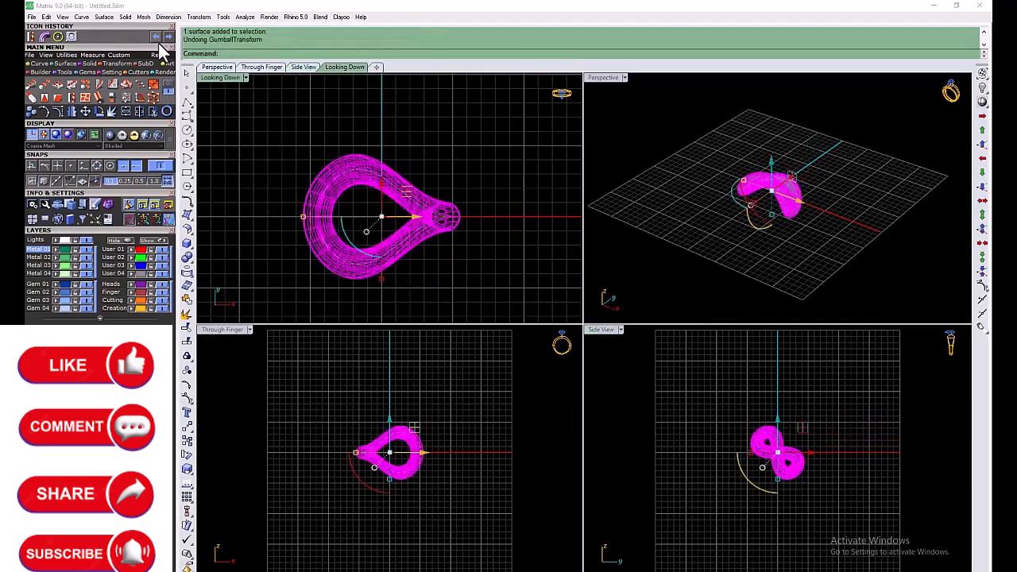
{"action": "left_click_drag", "start_coordinate": [850, 397], "coordinate": [732, 501]}
{"action": "left_click", "coordinate": [749, 477]}
{"action": "type", "text": "45"}
{"action": "key", "text": "Return"}
Delete the pipe surface and rebuild the remaining closed curve at degree 3, replacing the input curve
{"action": "left_click", "coordinate": [524, 382]}
{"action": "left_click", "coordinate": [413, 152]}
{"action": "key", "text": "Delete"}
{"action": "left_click", "coordinate": [426, 187]}
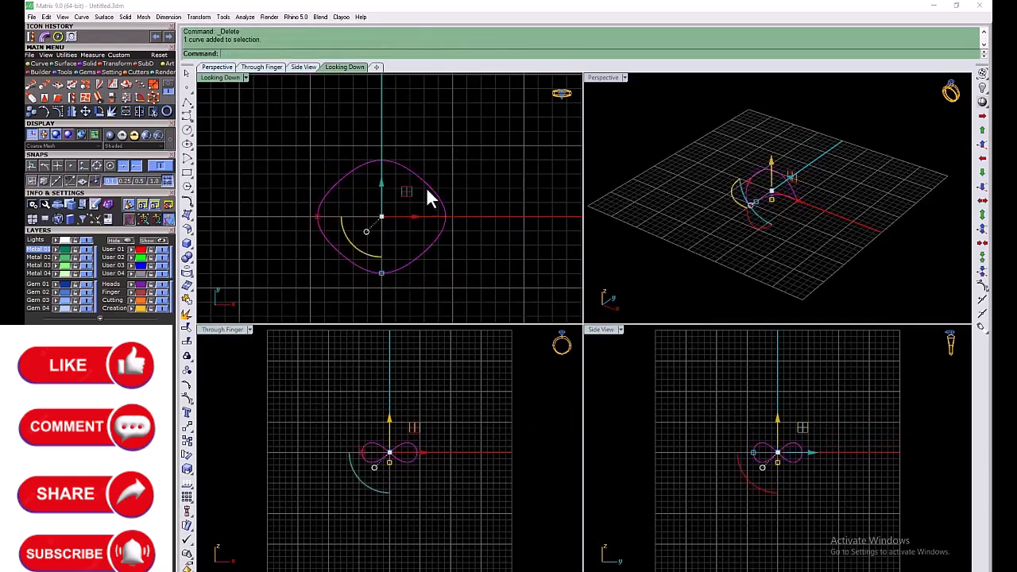
{"action": "left_click", "coordinate": [33, 66]}
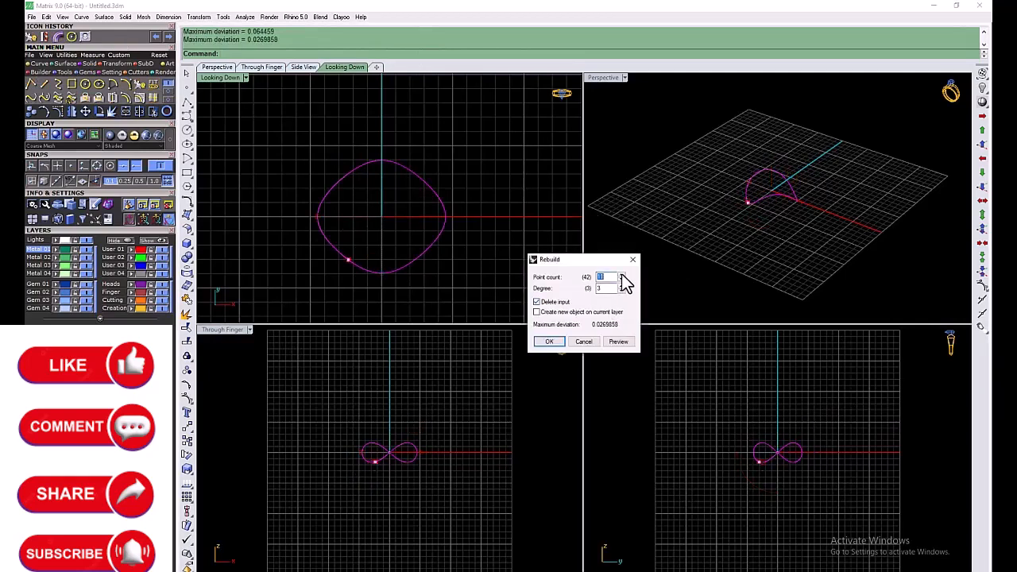
{"action": "left_click", "coordinate": [550, 341]}
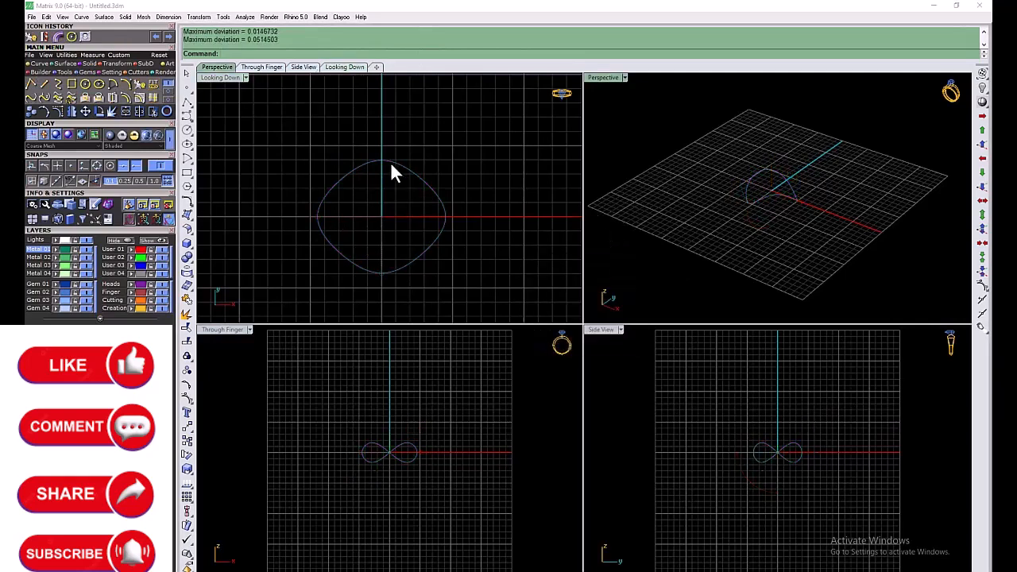
Start a half-round profile on the rebuilt curve with Profile Placer and position it at 87.2 % along the curve
{"action": "left_click", "coordinate": [390, 164]}
{"action": "left_click", "coordinate": [64, 73]}
{"action": "left_click", "coordinate": [57, 84]}
{"action": "left_click", "coordinate": [48, 419]}
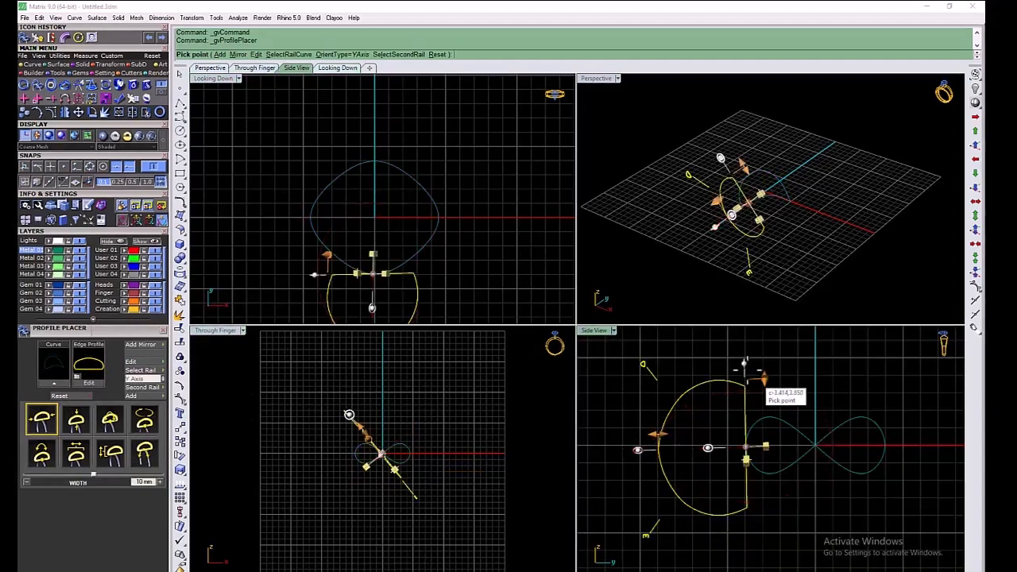
{"action": "left_click_drag", "start_coordinate": [748, 374], "coordinate": [749, 445]}
{"action": "double_click", "coordinate": [597, 78]}
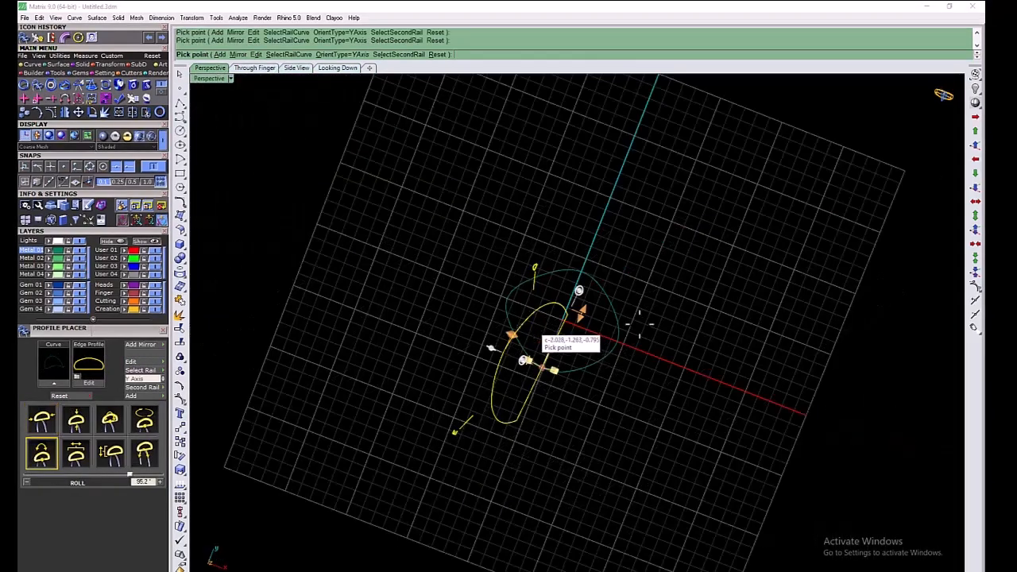
{"action": "right_click_drag", "start_coordinate": [567, 341], "coordinate": [568, 445]}
{"action": "left_click", "coordinate": [144, 454]}
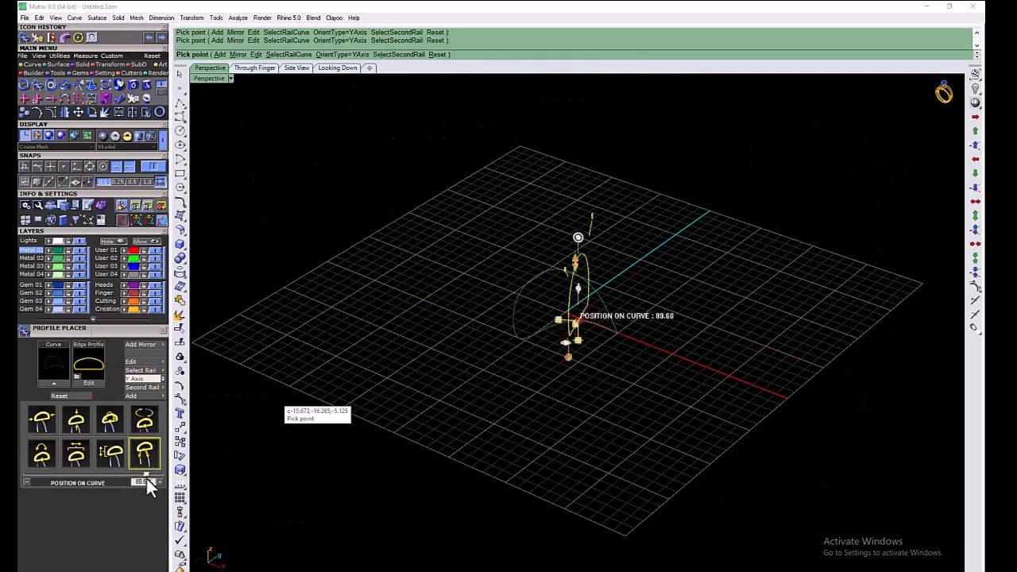
{"action": "right_click_drag", "start_coordinate": [445, 374], "coordinate": [483, 314]}
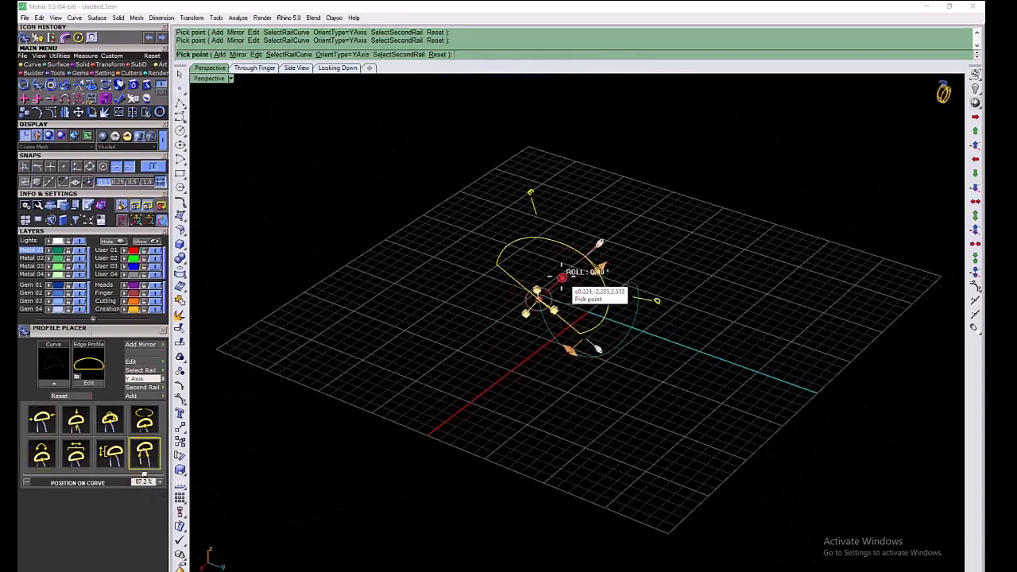
Roll the first profile upright, size it to about 4.51 mm wide and 2.28 mm high, and place it
{"action": "left_click_drag", "start_coordinate": [562, 275], "coordinate": [542, 274]}
{"action": "left_click_drag", "start_coordinate": [606, 309], "coordinate": [576, 318]}
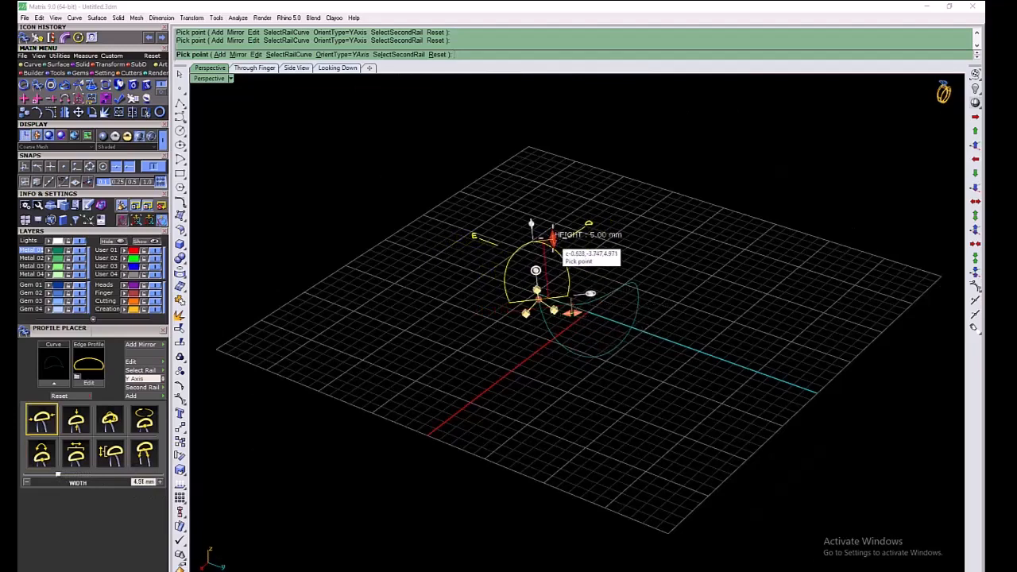
{"action": "left_click_drag", "start_coordinate": [552, 237], "coordinate": [554, 270]}
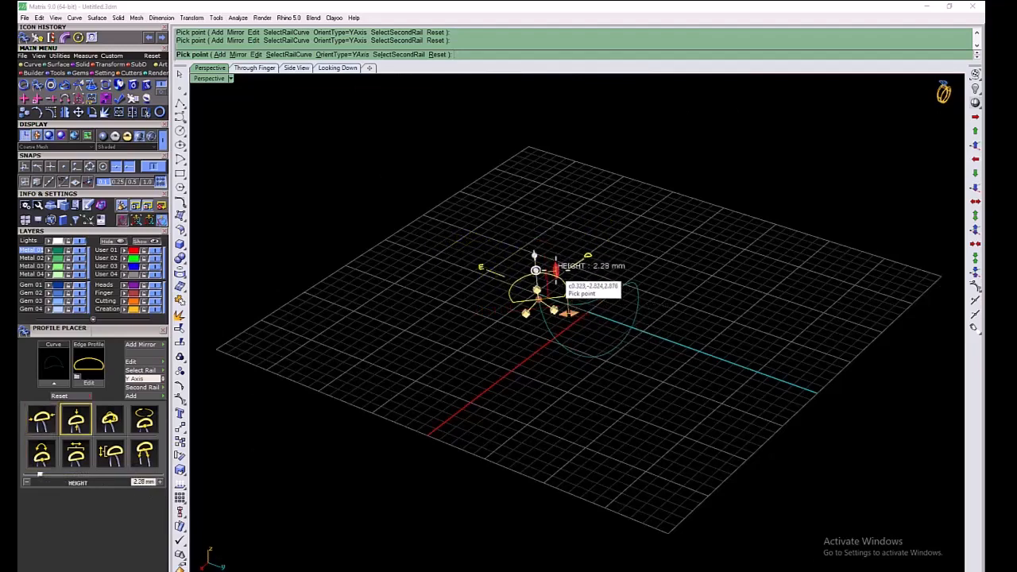
{"action": "right_click_drag", "start_coordinate": [518, 349], "coordinate": [504, 384]}
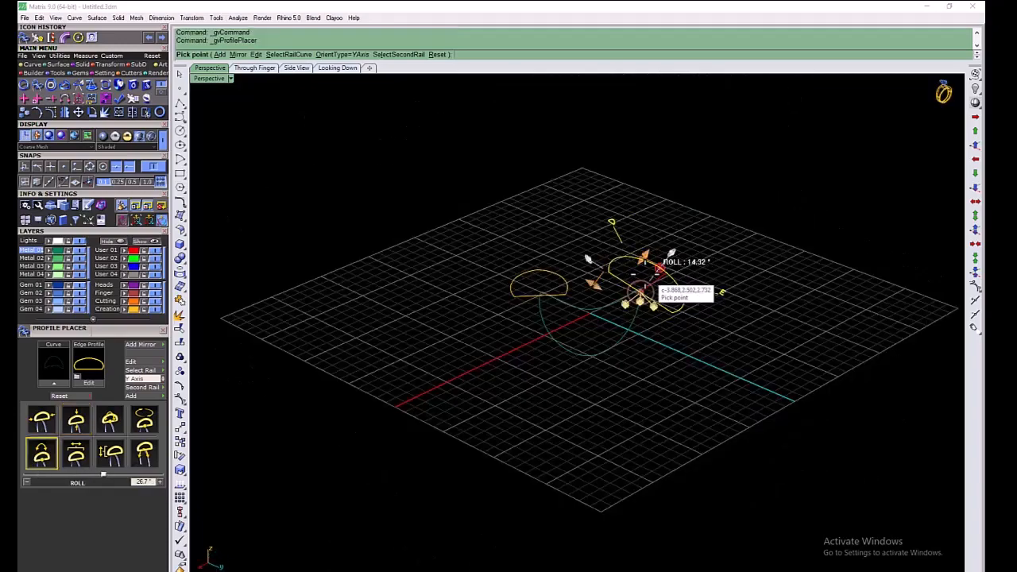
Position a second profile at 37 % along the curve and roll it upright to about -28.4 degrees
{"action": "left_click_drag", "start_coordinate": [659, 269], "coordinate": [645, 270]}
{"action": "right_click_drag", "start_coordinate": [548, 375], "coordinate": [554, 269]}
{"action": "left_click_drag", "start_coordinate": [111, 474], "coordinate": [76, 475]}
{"action": "left_click", "coordinate": [145, 458]}
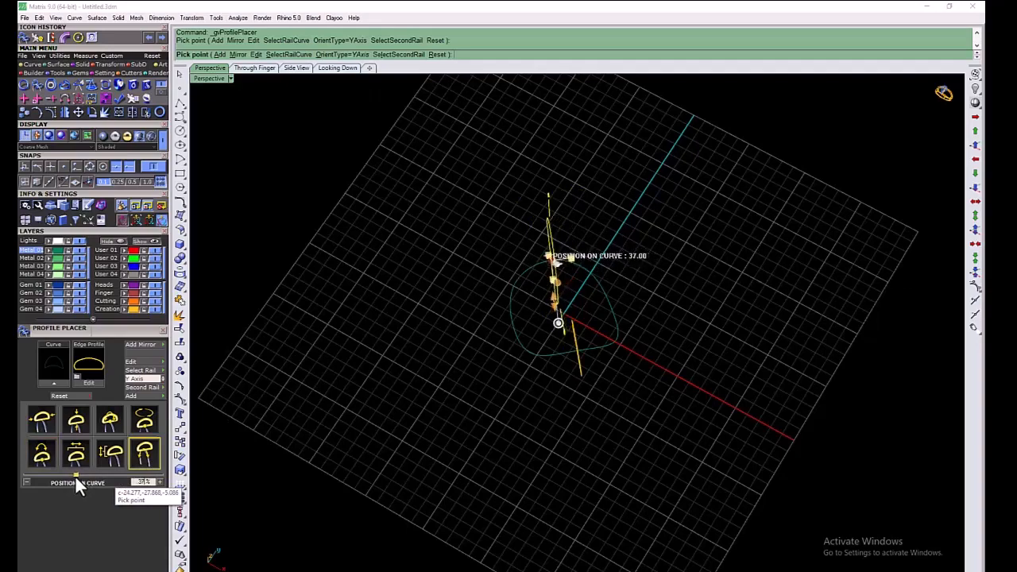
{"action": "right_click_drag", "start_coordinate": [659, 302], "coordinate": [639, 293]}
{"action": "left_click_drag", "start_coordinate": [615, 272], "coordinate": [644, 270]}
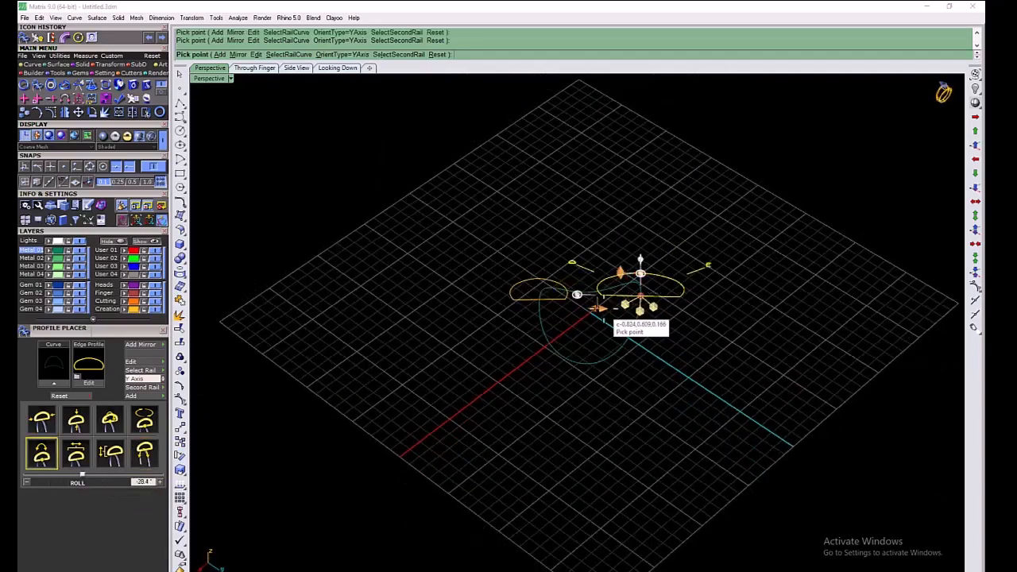
Narrow the second profile to about 3.78 mm and lower its height to about 2.26 mm
{"action": "left_click_drag", "start_coordinate": [604, 309], "coordinate": [617, 308]}
{"action": "scroll", "coordinate": [617, 308], "scroll_direction": "up", "scroll_amount": 5}
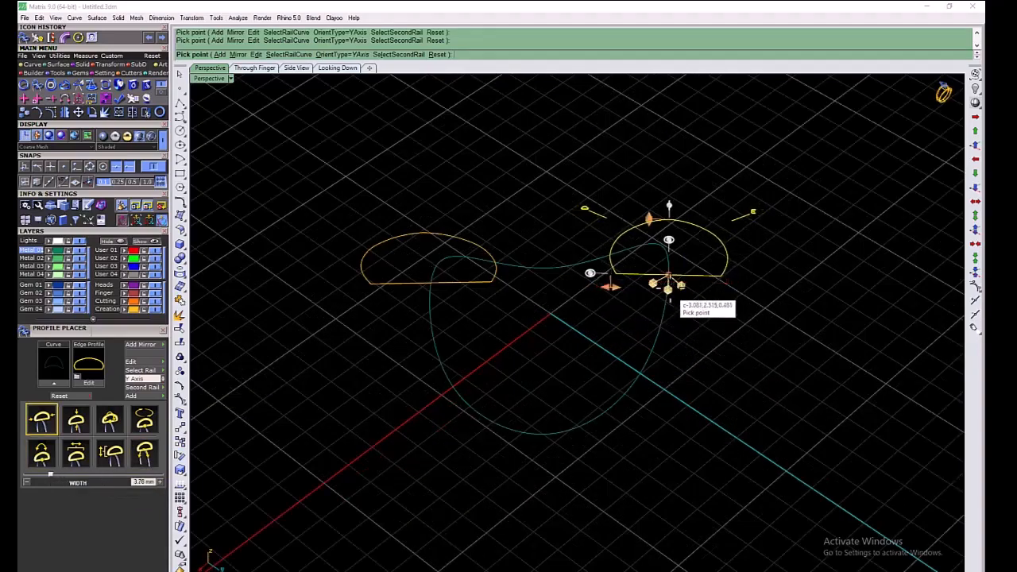
{"action": "left_click_drag", "start_coordinate": [649, 218], "coordinate": [650, 226]}
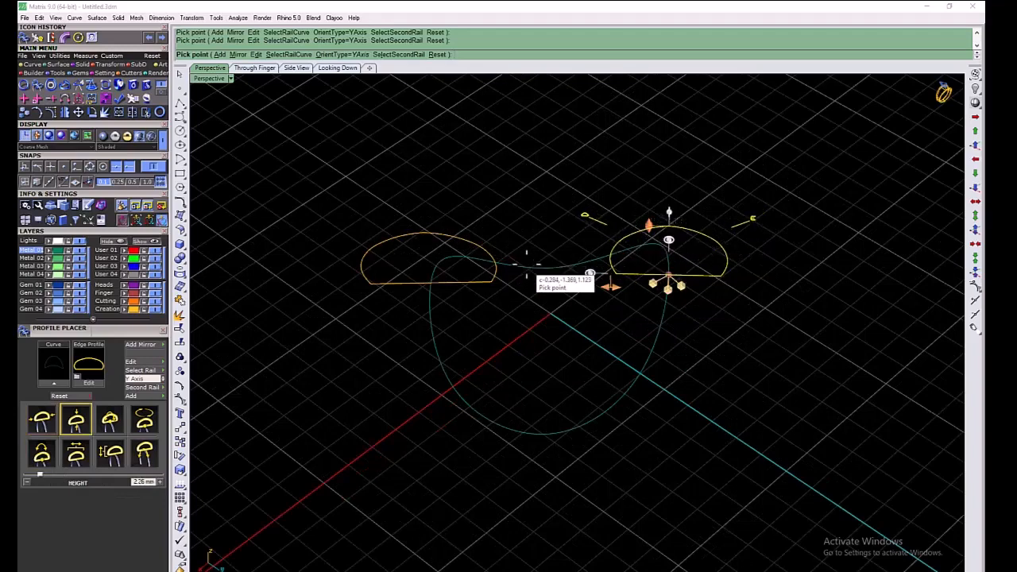
Fine-tune the two placed profiles to match: narrow the first one, and widen and slightly lower the second
{"action": "left_click", "coordinate": [491, 257]}
{"action": "double_click", "coordinate": [489, 253]}
{"action": "left_click_drag", "start_coordinate": [501, 296], "coordinate": [494, 297]}
{"action": "right_click", "coordinate": [445, 231]}
{"action": "double_click", "coordinate": [634, 272]}
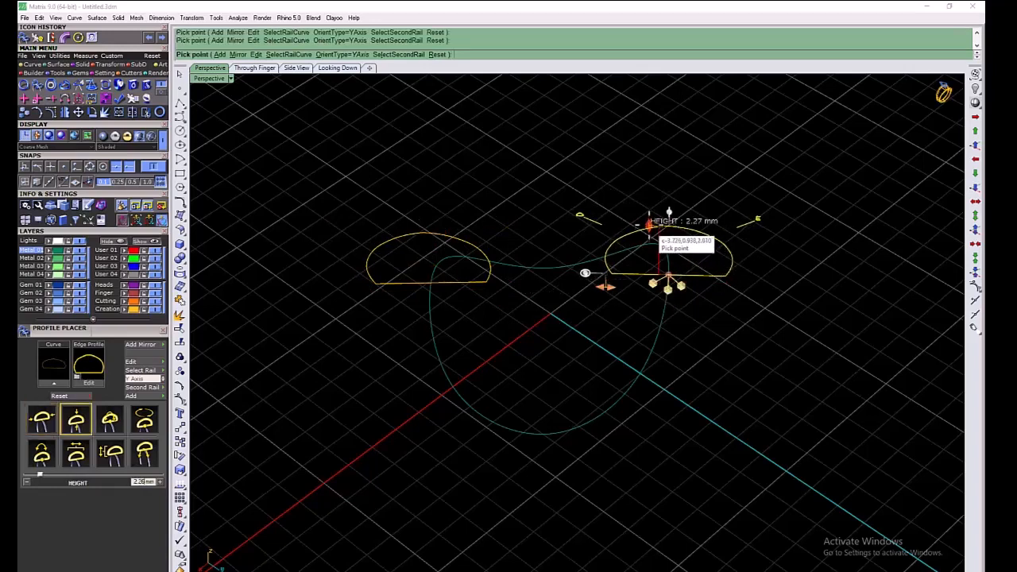
{"action": "left_click_drag", "start_coordinate": [648, 224], "coordinate": [648, 229]}
{"action": "right_click", "coordinate": [646, 205]}
Position a third profile on the curve between the two placed profiles and roll it upright
{"action": "right_click", "coordinate": [517, 411]}
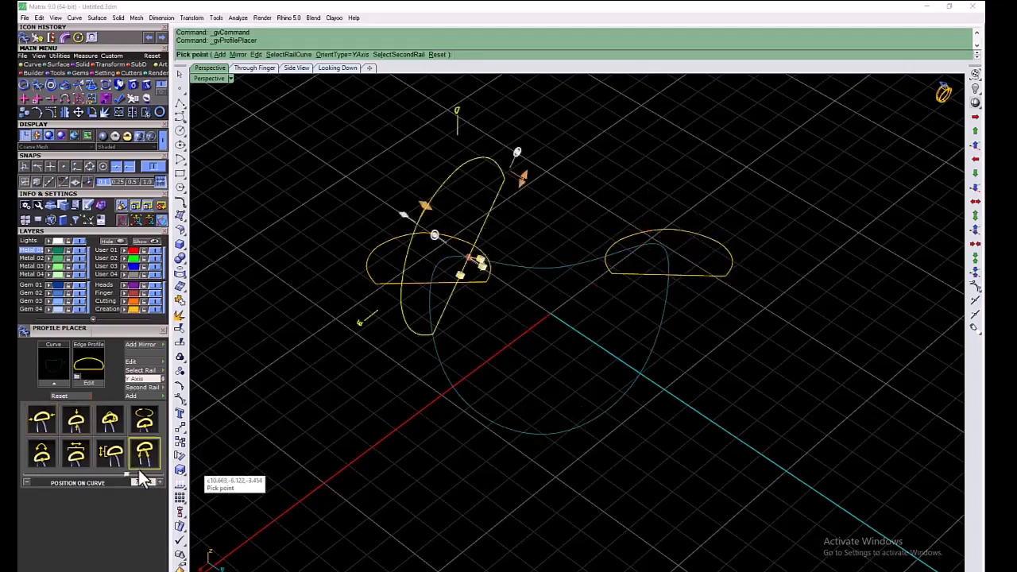
{"action": "mouse_move", "coordinate": [129, 475]}
{"action": "left_mouse_down"}
{"action": "mouse_move", "coordinate": [93, 477]}
{"action": "mouse_move", "coordinate": [110, 477]}
{"action": "left_mouse_up"}
{"action": "right_click_drag", "start_coordinate": [661, 354], "coordinate": [677, 291]}
{"action": "left_click_drag", "start_coordinate": [734, 377], "coordinate": [698, 333]}
{"action": "right_click_drag", "start_coordinate": [691, 342], "coordinate": [695, 314]}
Narrow the third profile, reduce its height to about 1.63 mm, and place it
{"action": "left_click_drag", "start_coordinate": [610, 370], "coordinate": [674, 361]}
{"action": "scroll", "coordinate": [702, 288], "scroll_direction": "up", "scroll_amount": 2}
{"action": "left_click_drag", "start_coordinate": [681, 279], "coordinate": [681, 302]}
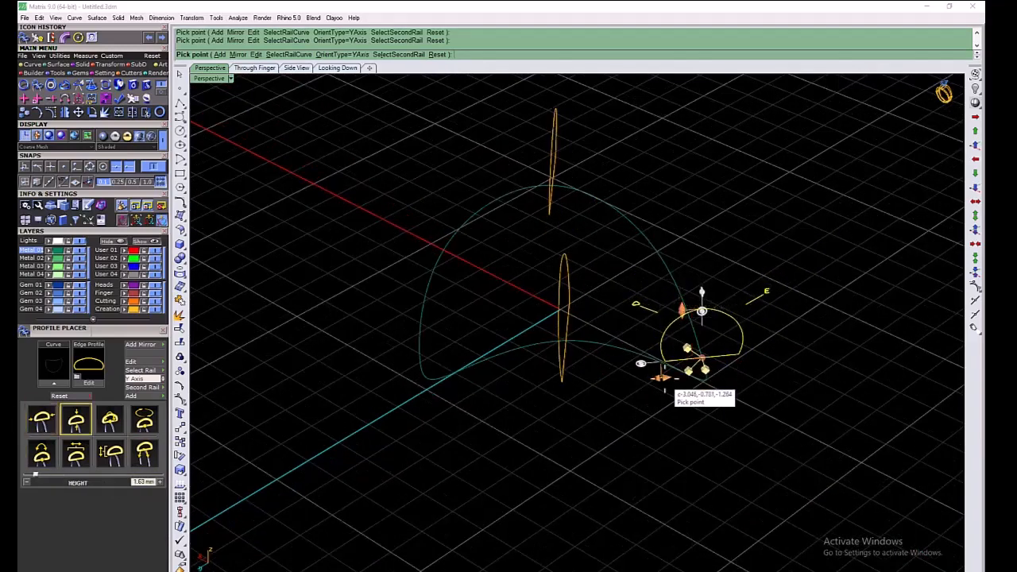
{"action": "left_click_drag", "start_coordinate": [664, 378], "coordinate": [668, 379]}
{"action": "right_click", "coordinate": [724, 238]}
Position a fourth profile at about 13.9 % along the curve, opposite the third one, and roll it upright
{"action": "left_click", "coordinate": [420, 358]}
{"action": "right_click", "coordinate": [420, 358]}
{"action": "left_click", "coordinate": [144, 457]}
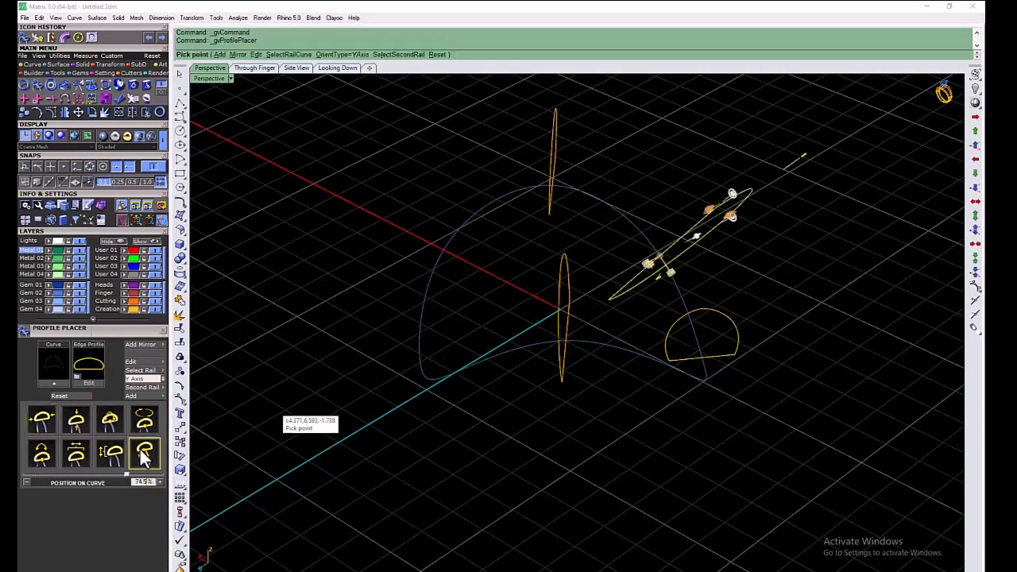
{"action": "left_click_drag", "start_coordinate": [126, 476], "coordinate": [46, 480]}
{"action": "scroll", "coordinate": [386, 471], "scroll_direction": "down", "scroll_amount": 2}
{"action": "right_click_drag", "start_coordinate": [317, 445], "coordinate": [311, 499]}
{"action": "scroll", "coordinate": [311, 499], "scroll_direction": "down", "scroll_amount": 4}
{"action": "left_click_drag", "start_coordinate": [45, 475], "coordinate": [44, 476]}
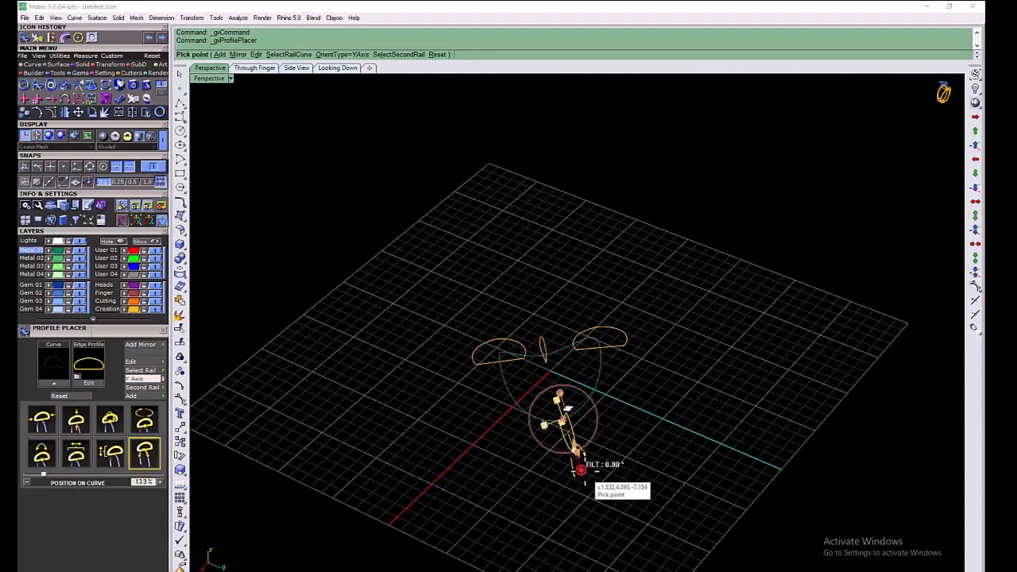
{"action": "left_click", "coordinate": [575, 447]}
{"action": "left_click", "coordinate": [575, 449]}
{"action": "left_click_drag", "start_coordinate": [576, 450], "coordinate": [553, 412]}
Narrow the fourth profile, reduce its height to about 1.62 mm, and place it
{"action": "right_click_drag", "start_coordinate": [480, 447], "coordinate": [501, 405]}
{"action": "scroll", "coordinate": [694, 380], "scroll_direction": "up", "scroll_amount": 5}
{"action": "left_click_drag", "start_coordinate": [489, 320], "coordinate": [496, 353]}
{"action": "left_click_drag", "start_coordinate": [502, 398], "coordinate": [480, 394]}
{"action": "right_click_drag", "start_coordinate": [518, 402], "coordinate": [604, 405]}
{"action": "left_click", "coordinate": [582, 407]}
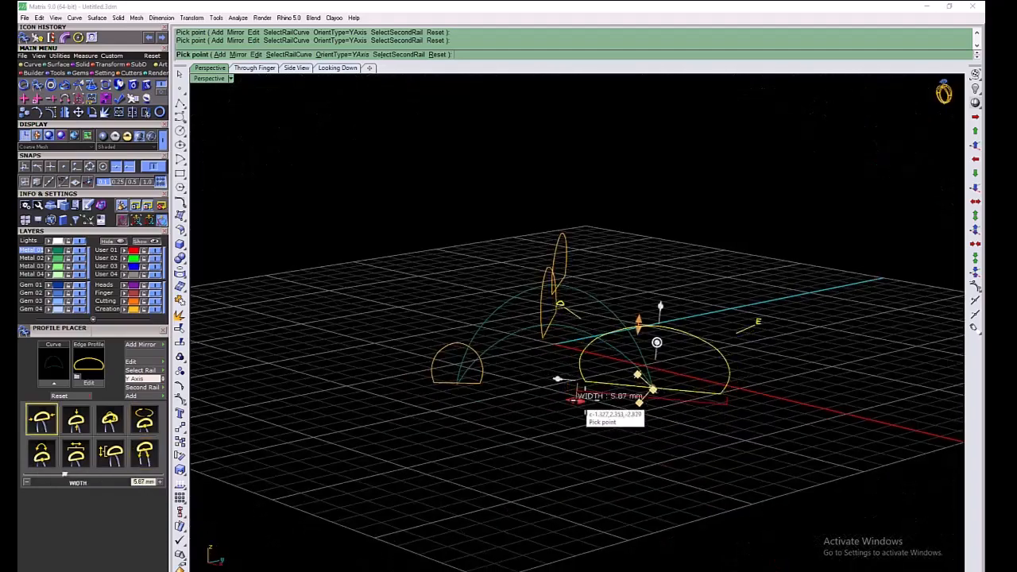
{"action": "left_click_drag", "start_coordinate": [586, 401], "coordinate": [624, 408]}
{"action": "left_click_drag", "start_coordinate": [636, 324], "coordinate": [635, 344]}
{"action": "right_click", "coordinate": [658, 291]}
Sweep the four half-round profiles along the closed curve to create the link surface
{"action": "right_click_drag", "start_coordinate": [655, 294], "coordinate": [534, 433]}
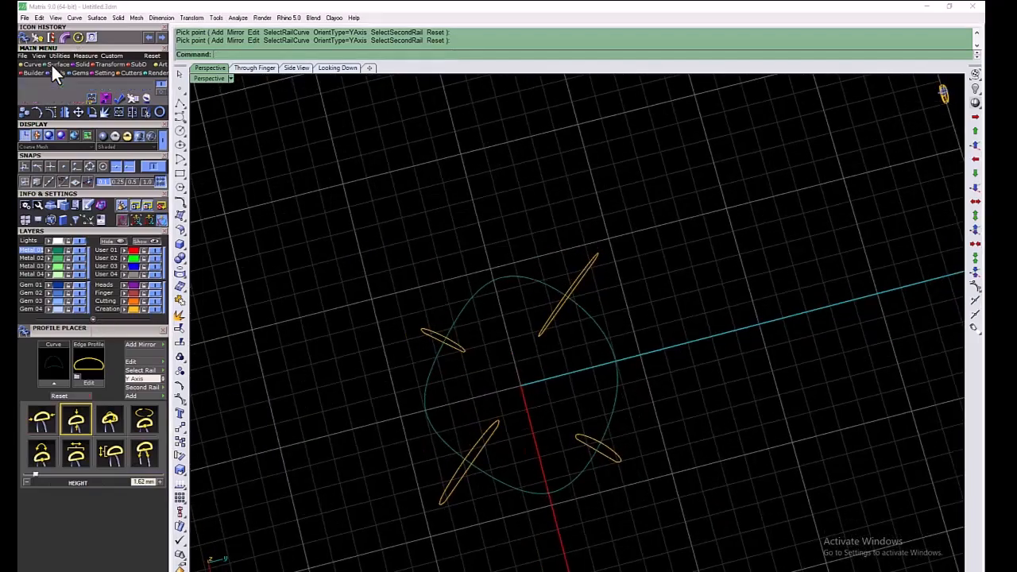
{"action": "left_click", "coordinate": [23, 85]}
{"action": "left_click", "coordinate": [504, 481]}
{"action": "left_click", "coordinate": [476, 450]}
{"action": "left_click", "coordinate": [433, 335]}
{"action": "left_click", "coordinate": [590, 266]}
{"action": "left_click", "coordinate": [611, 453]}
{"action": "right_click", "coordinate": [674, 406]}
{"action": "right_click_drag", "start_coordinate": [674, 405], "coordinate": [672, 405]}
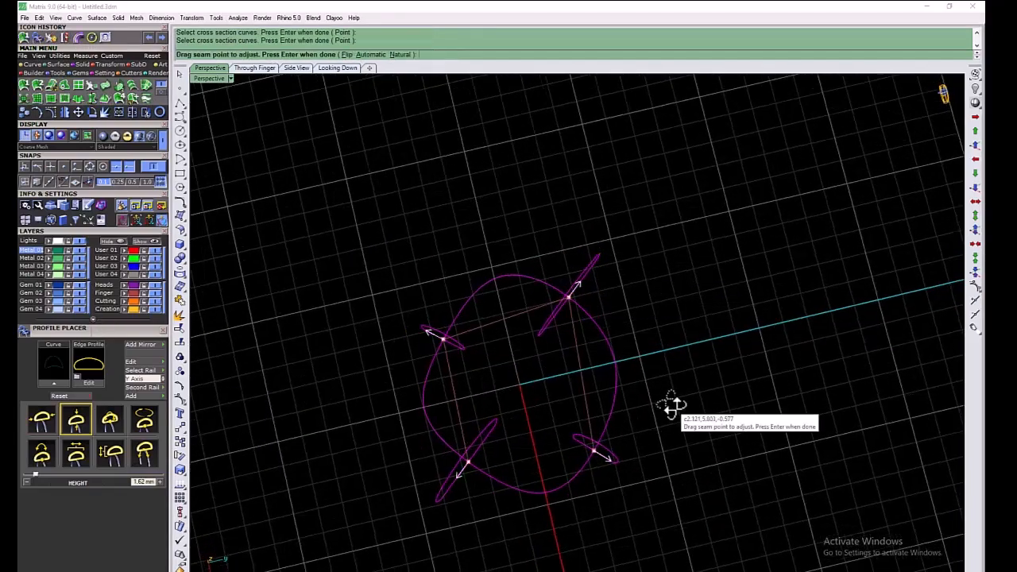
{"action": "right_click", "coordinate": [673, 407]}
{"action": "left_click", "coordinate": [530, 259]}
{"action": "left_click", "coordinate": [533, 379]}
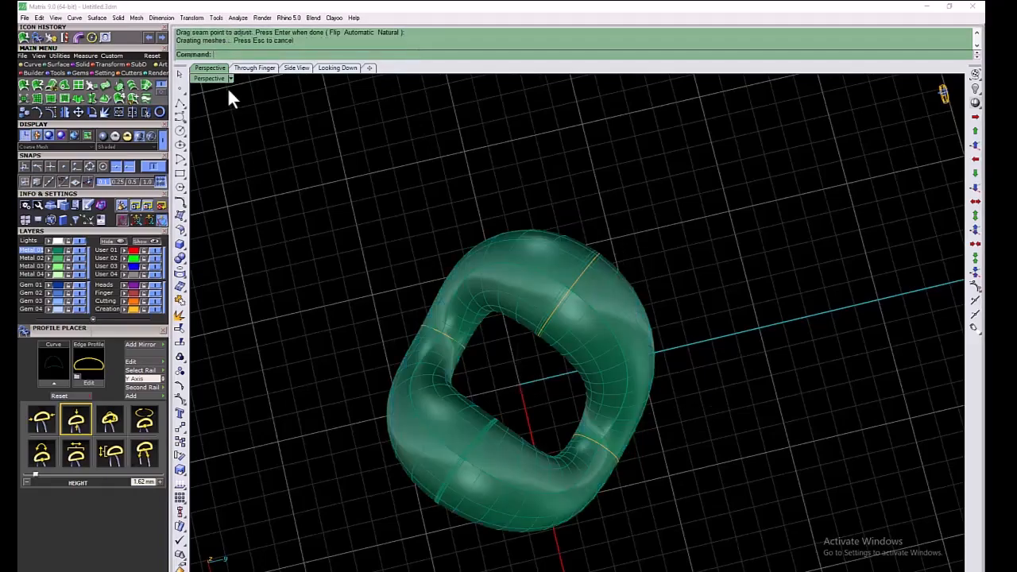
Try a duplicate of the link and its curves shifted along the X axis in the Looking Down view
{"action": "double_click", "coordinate": [216, 81]}
{"action": "double_click", "coordinate": [216, 81]}
{"action": "scroll", "coordinate": [532, 274], "scroll_direction": "down", "scroll_amount": 6}
{"action": "key", "text": "ctrl+a"}
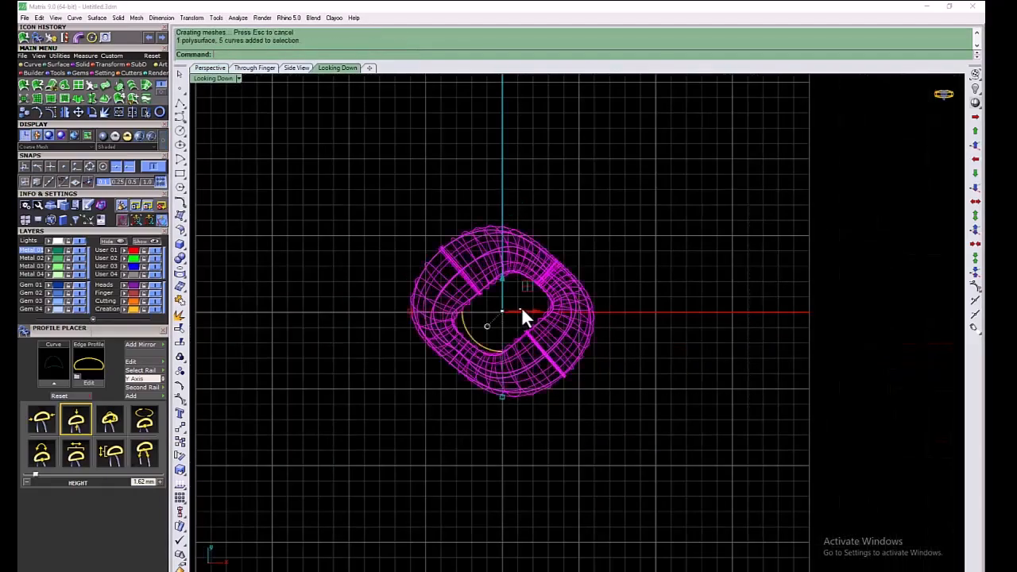
{"action": "key", "text": "alt"}
{"action": "left_click_drag", "start_coordinate": [521, 315], "coordinate": [603, 314]}
{"action": "key", "text": "Escape"}
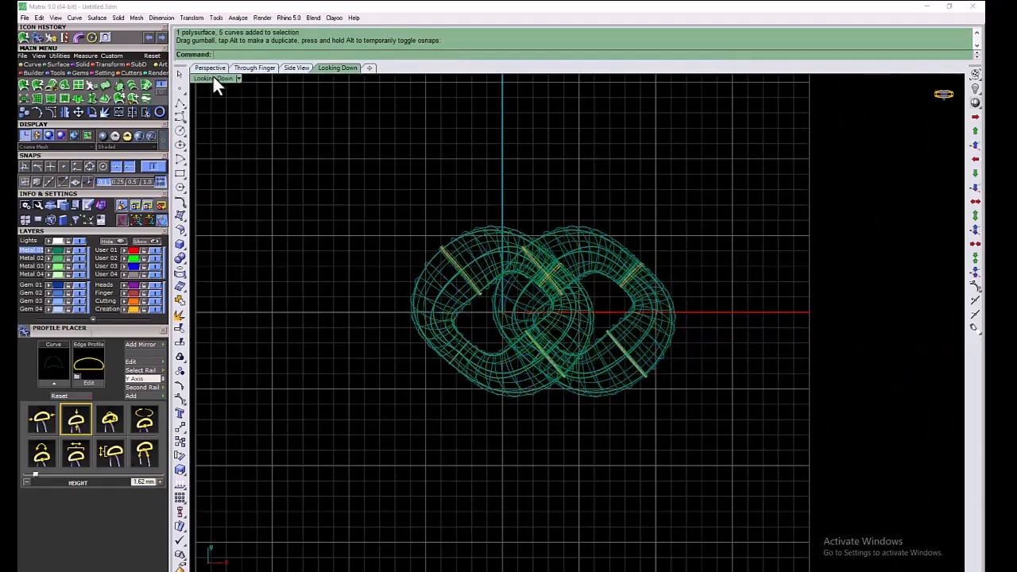
{"action": "left_click", "coordinate": [210, 68]}
{"action": "mouse_move", "coordinate": [447, 431]}
{"action": "right_mouse_down"}
{"action": "mouse_move", "coordinate": [602, 227]}
{"action": "mouse_move", "coordinate": [561, 427]}
{"action": "mouse_move", "coordinate": [387, 425]}
{"action": "right_mouse_up"}
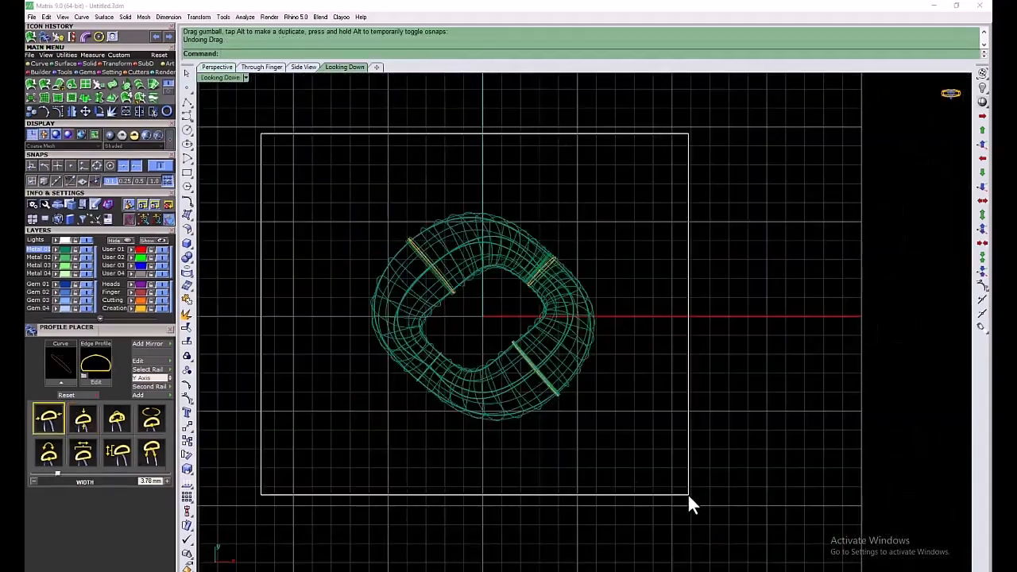
{"action": "key", "text": "ctrl+z"}
Copy the link and its curves in place, and draw a vertically flattened circle around it centred on the origin
{"action": "left_click", "coordinate": [297, 52]}
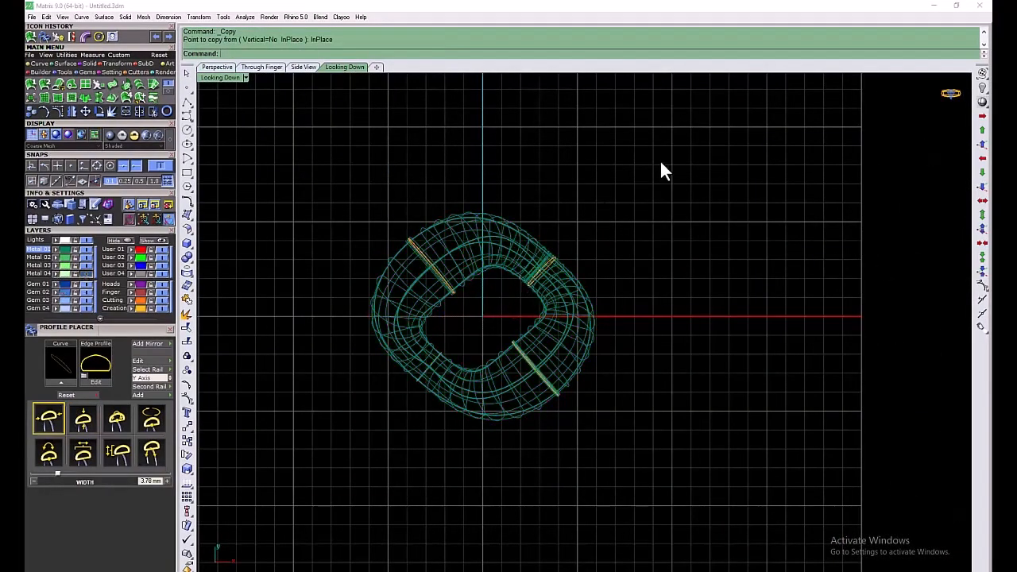
{"action": "left_click", "coordinate": [38, 63]}
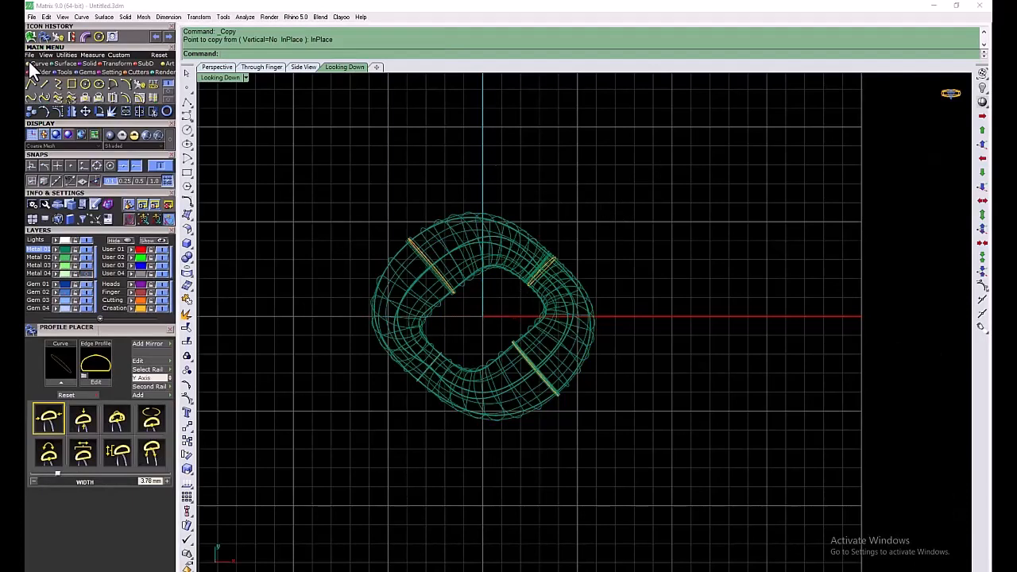
{"action": "left_click", "coordinate": [85, 83]}
{"action": "left_click", "coordinate": [484, 317]}
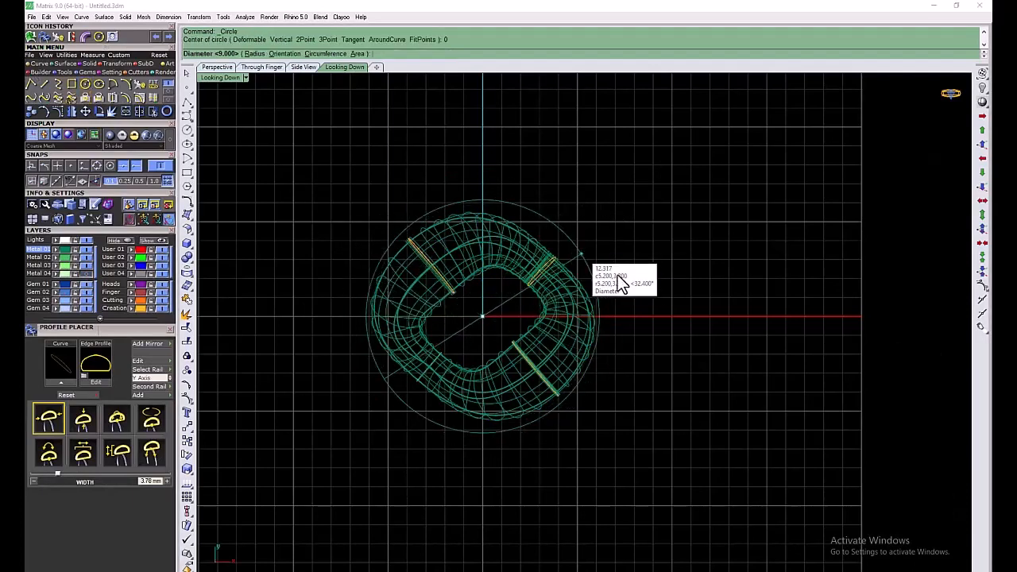
{"action": "left_click", "coordinate": [613, 316]}
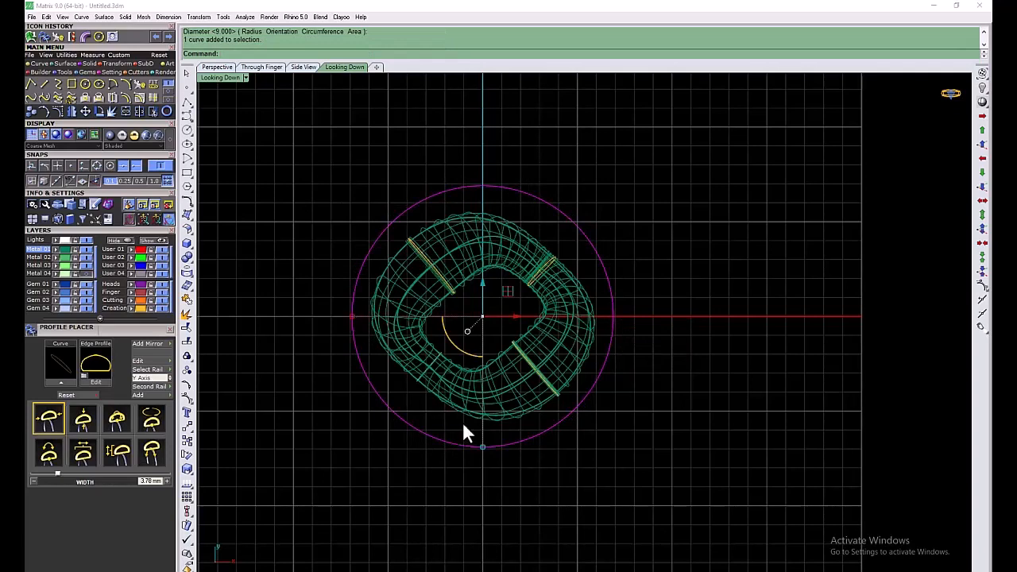
{"action": "left_click_drag", "start_coordinate": [483, 447], "coordinate": [483, 422]}
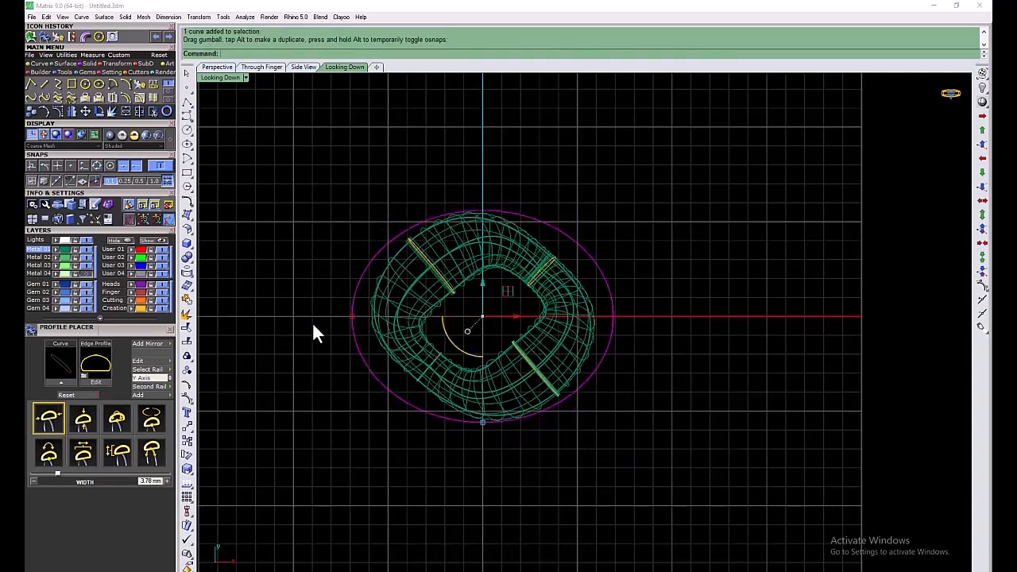
Move the link and its curves to the User 01 layer, hide that layer, and select the oval curve
{"action": "left_click", "coordinate": [162, 284]}
{"action": "left_click_drag", "start_coordinate": [765, 168], "coordinate": [612, 256]}
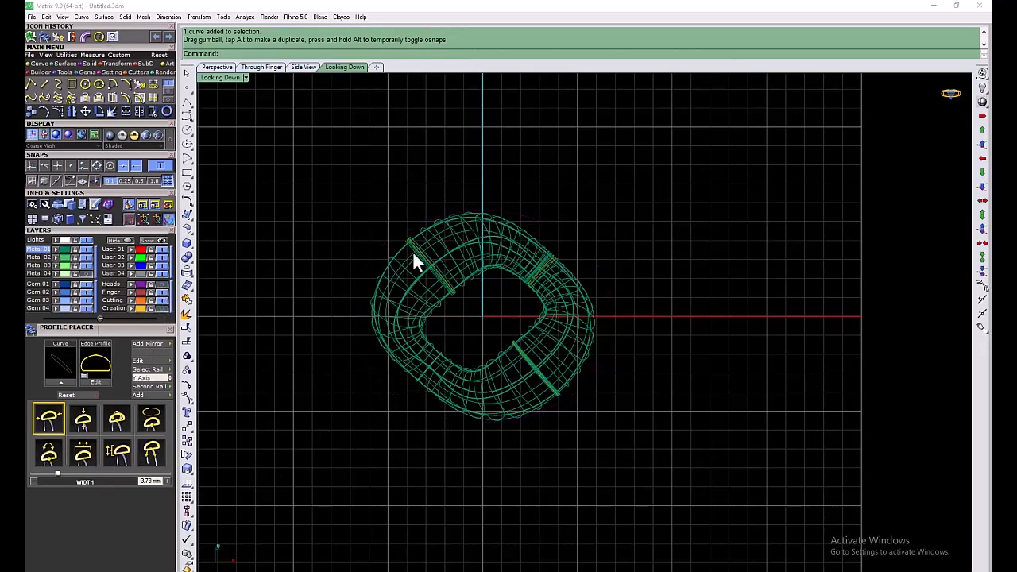
{"action": "left_click", "coordinate": [132, 252]}
{"action": "left_click", "coordinate": [163, 250]}
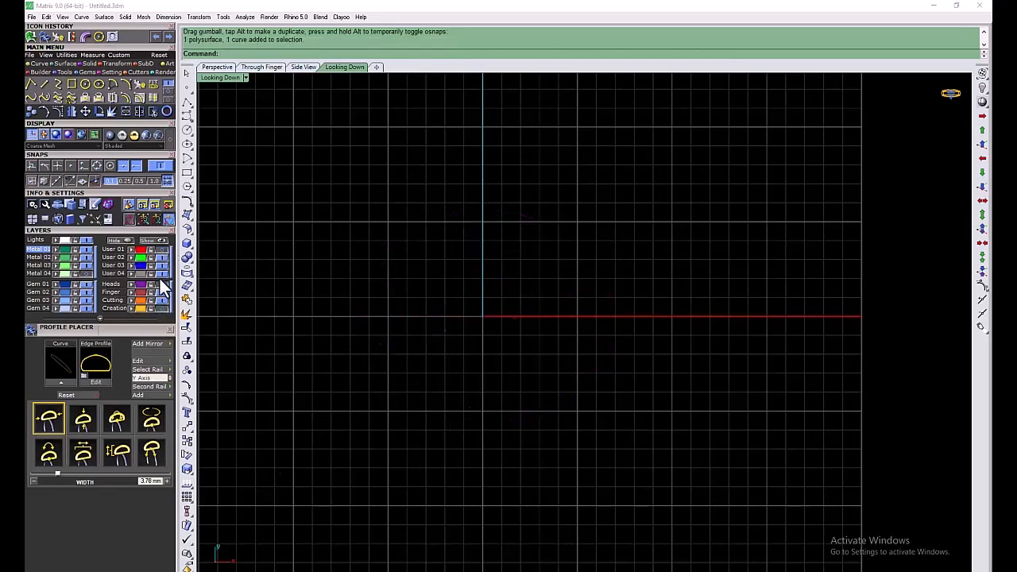
{"action": "left_click", "coordinate": [573, 242]}
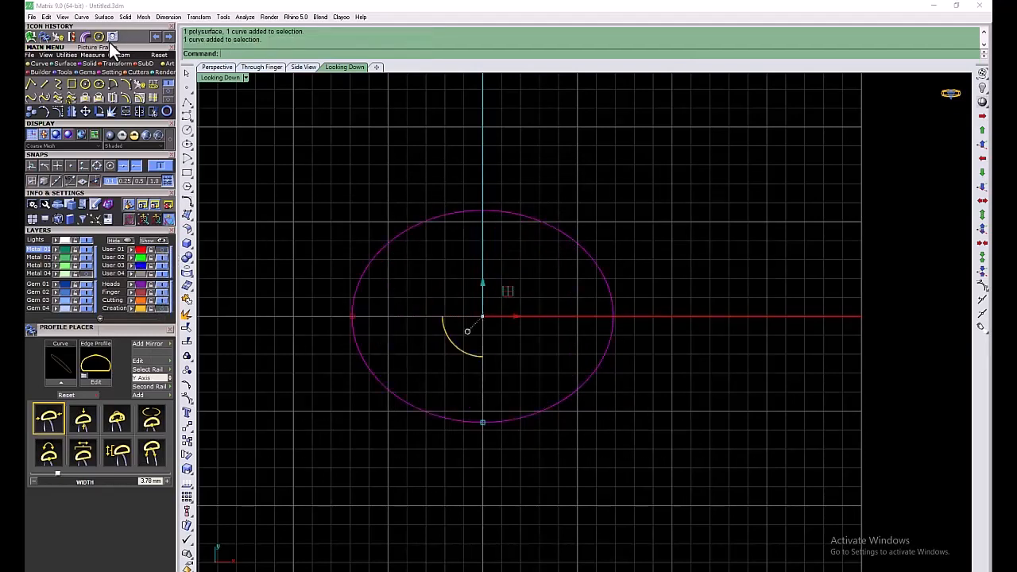
Extrude the oval curve 2 mm to both sides as an uncapped surface around the origin
{"action": "left_click", "coordinate": [65, 63]}
{"action": "left_click", "coordinate": [111, 98]}
{"action": "left_click", "coordinate": [299, 54]}
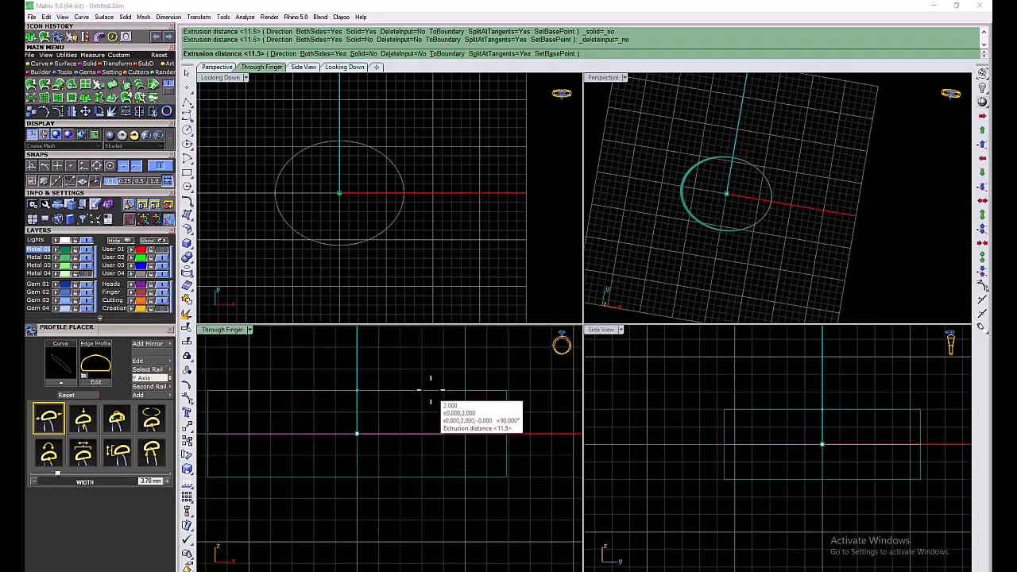
{"action": "left_click", "coordinate": [429, 390]}
Move the extruded oval wall and its curve to the User 04 layer and show the User 01 layer
{"action": "scroll", "coordinate": [414, 446], "scroll_direction": "down", "scroll_amount": 6}
{"action": "key", "text": "ctrl+a"}
{"action": "right_click", "coordinate": [117, 272]}
{"action": "left_click", "coordinate": [163, 251]}
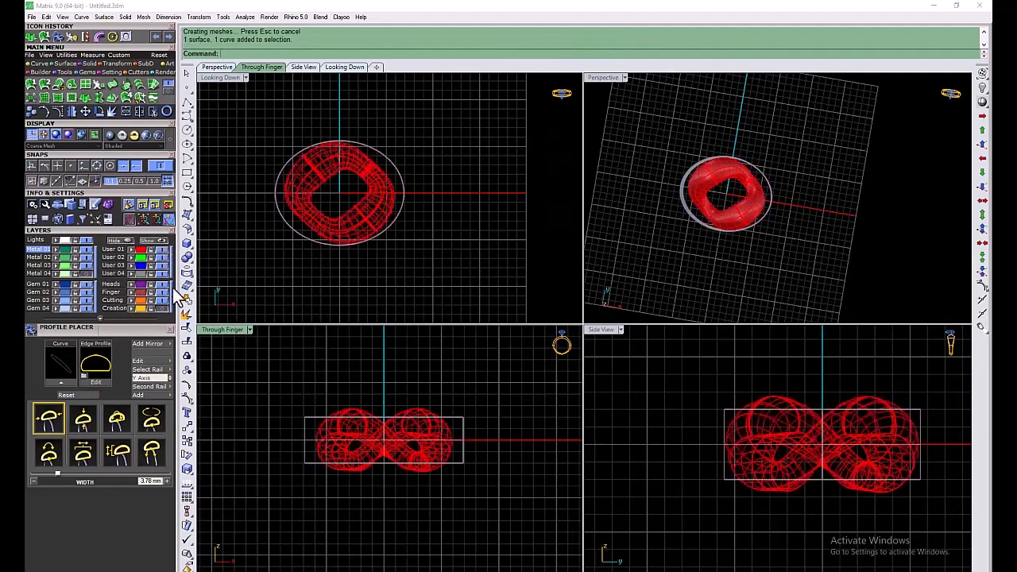
Stretch the oval wall vertically in the Through Finger view to cover the link's height, and hide the User 01 layer
{"action": "left_click_drag", "start_coordinate": [495, 401], "coordinate": [449, 437]}
{"action": "scroll", "coordinate": [378, 466], "scroll_direction": "up", "scroll_amount": 6}
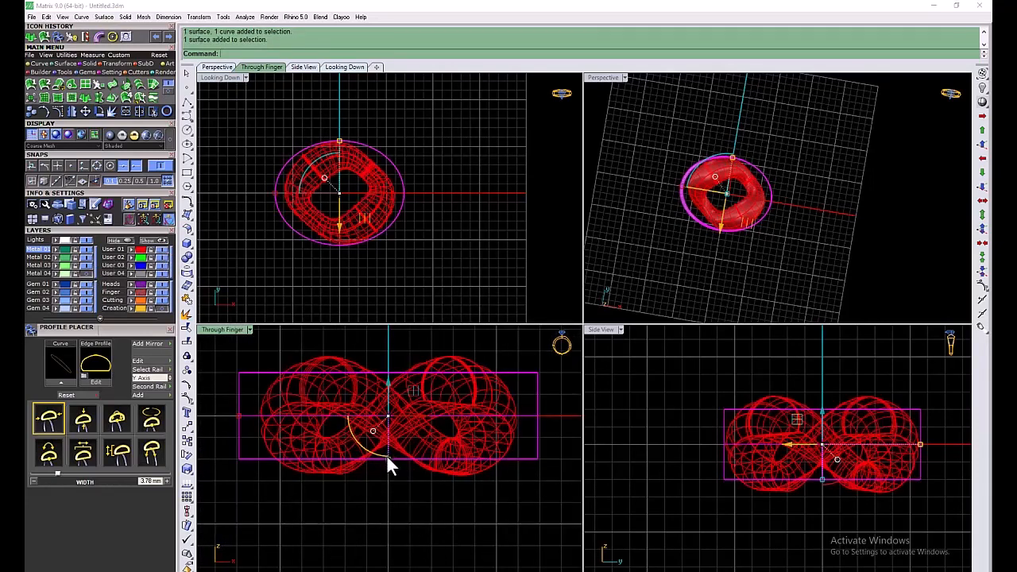
{"action": "left_click_drag", "start_coordinate": [388, 459], "coordinate": [388, 471]}
{"action": "left_click", "coordinate": [378, 352]}
{"action": "left_click", "coordinate": [162, 250]}
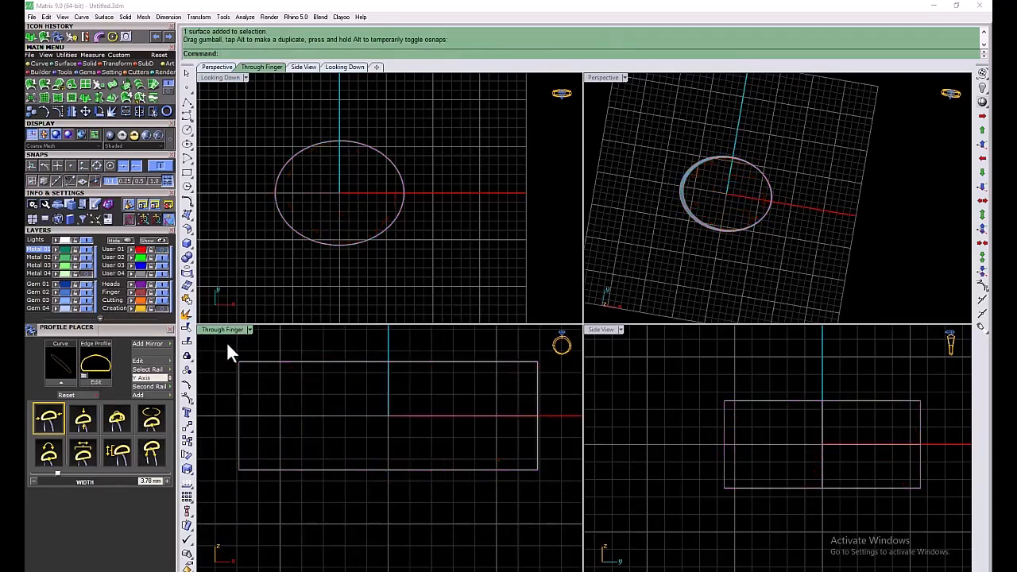
{"action": "right_click_drag", "start_coordinate": [466, 405], "coordinate": [465, 420]}
Close the top and bottom openings of the oval wall with planar surfaces
{"action": "double_click", "coordinate": [607, 77]}
{"action": "mouse_move", "coordinate": [513, 254]}
{"action": "right_mouse_down"}
{"action": "mouse_move", "coordinate": [579, 196]}
{"action": "mouse_move", "coordinate": [502, 244]}
{"action": "right_mouse_up"}
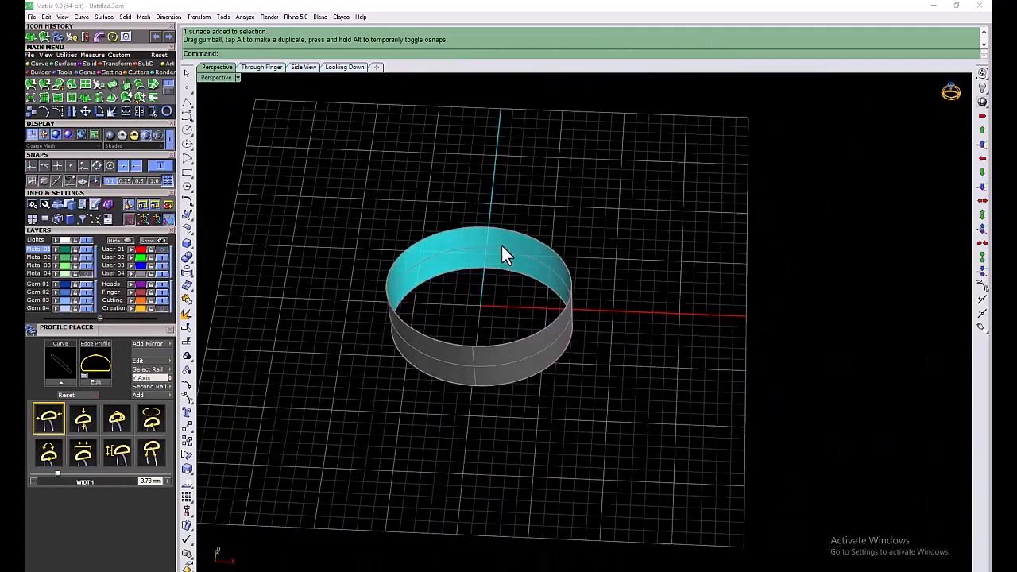
{"action": "scroll", "coordinate": [502, 243], "scroll_direction": "up", "scroll_amount": 6}
{"action": "left_click", "coordinate": [500, 244]}
{"action": "left_click", "coordinate": [342, 182]}
{"action": "left_click", "coordinate": [73, 85]}
{"action": "left_click", "coordinate": [490, 208]}
{"action": "right_click", "coordinate": [491, 179]}
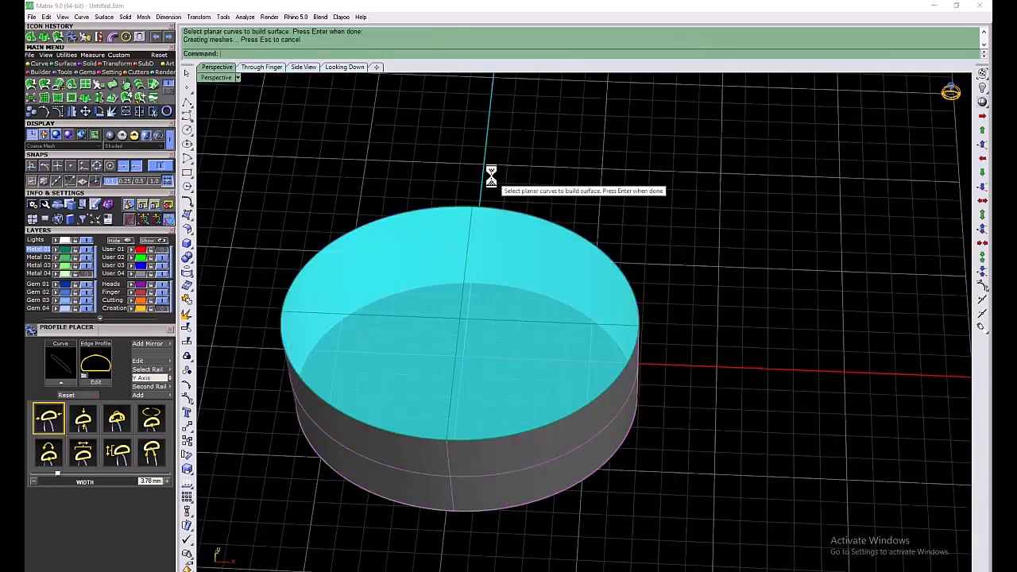
{"action": "right_click_drag", "start_coordinate": [477, 310], "coordinate": [434, 206]}
{"action": "right_click", "coordinate": [428, 318]}
{"action": "left_click", "coordinate": [422, 383]}
{"action": "right_click", "coordinate": [422, 396]}
{"action": "right_click_drag", "start_coordinate": [426, 398], "coordinate": [443, 483]}
Draw a vertical line centred on the origin in the Looking Down view and shift it 3 mm along the X axis
{"action": "double_click", "coordinate": [216, 77]}
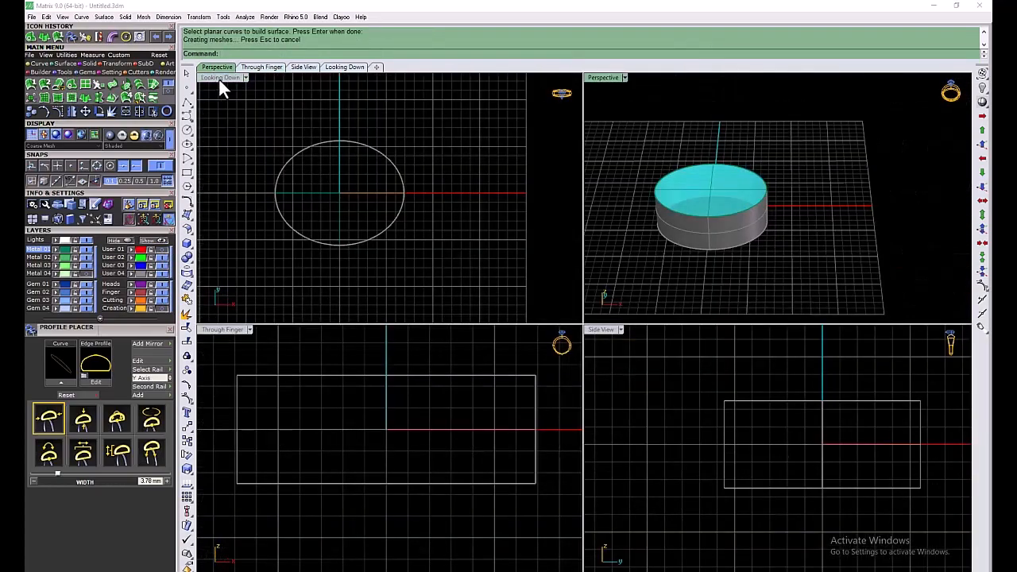
{"action": "double_click", "coordinate": [218, 78]}
{"action": "left_click", "coordinate": [38, 64]}
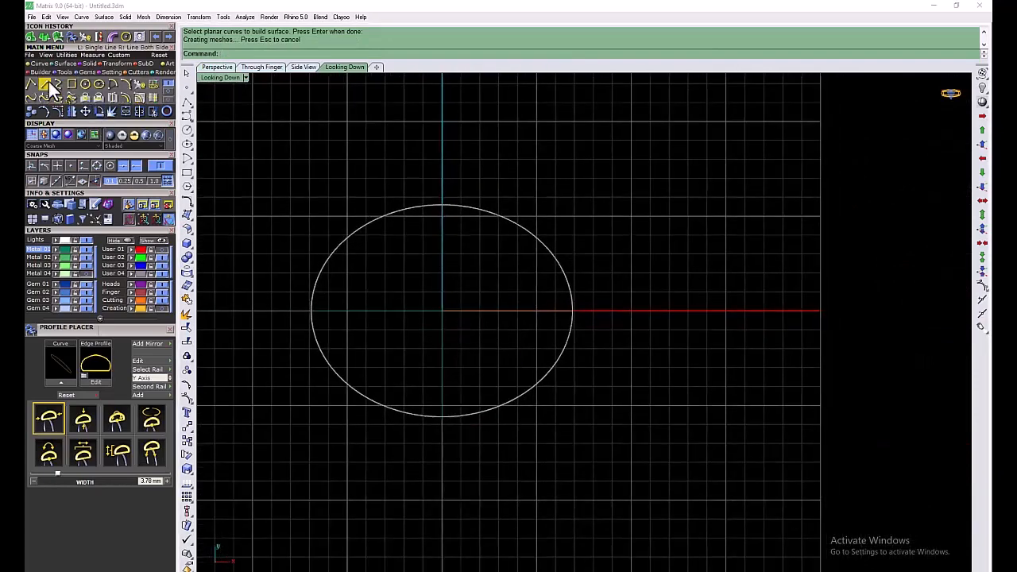
{"action": "left_click", "coordinate": [50, 83]}
{"action": "left_click", "coordinate": [442, 111]}
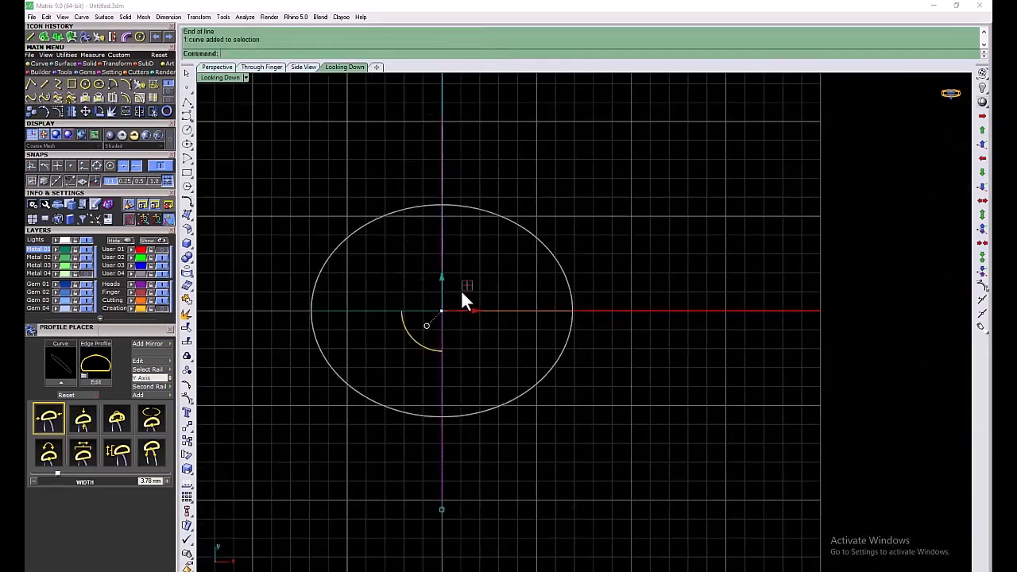
{"action": "type", "text": "3"}
{"action": "key", "text": "Return"}
{"action": "left_click", "coordinate": [607, 157]}
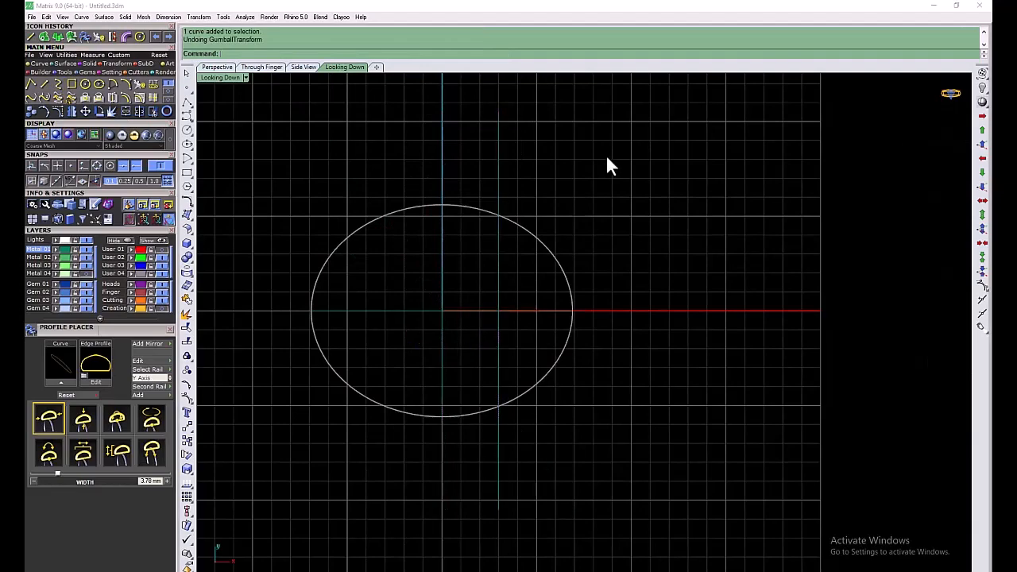
Show the User 01 layer and delete the planar surface closing the top of the oval wall
{"action": "key", "text": "ctrl+m"}
{"action": "scroll", "coordinate": [739, 185], "scroll_direction": "up", "scroll_amount": 2}
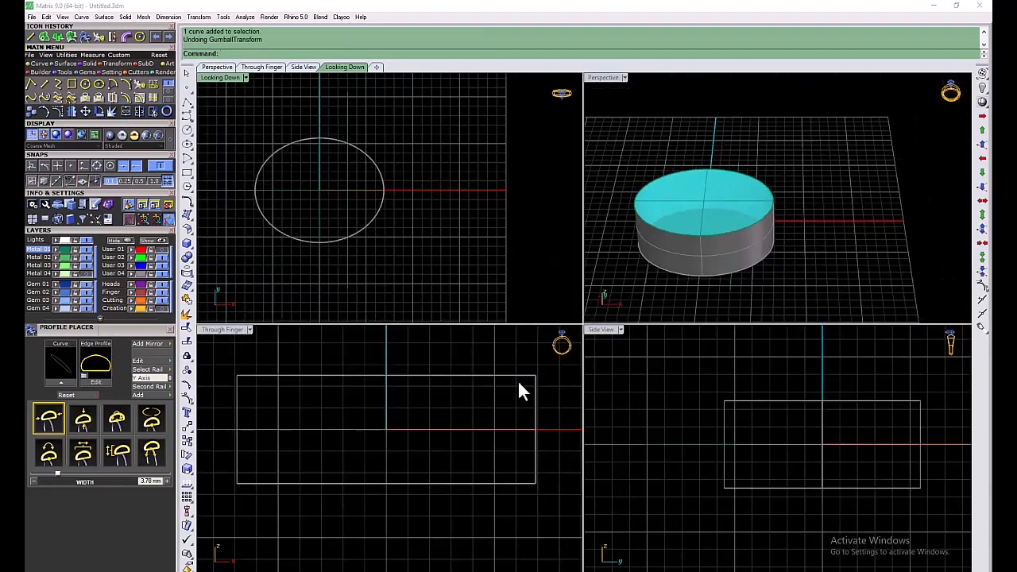
{"action": "left_click", "coordinate": [162, 250]}
{"action": "left_click", "coordinate": [723, 236]}
{"action": "key", "text": "Delete"}
Reduce the oval wall's height symmetrically in the Through Finger view so it is lower than the link, and hide the User 01 layer
{"action": "left_click", "coordinate": [402, 481]}
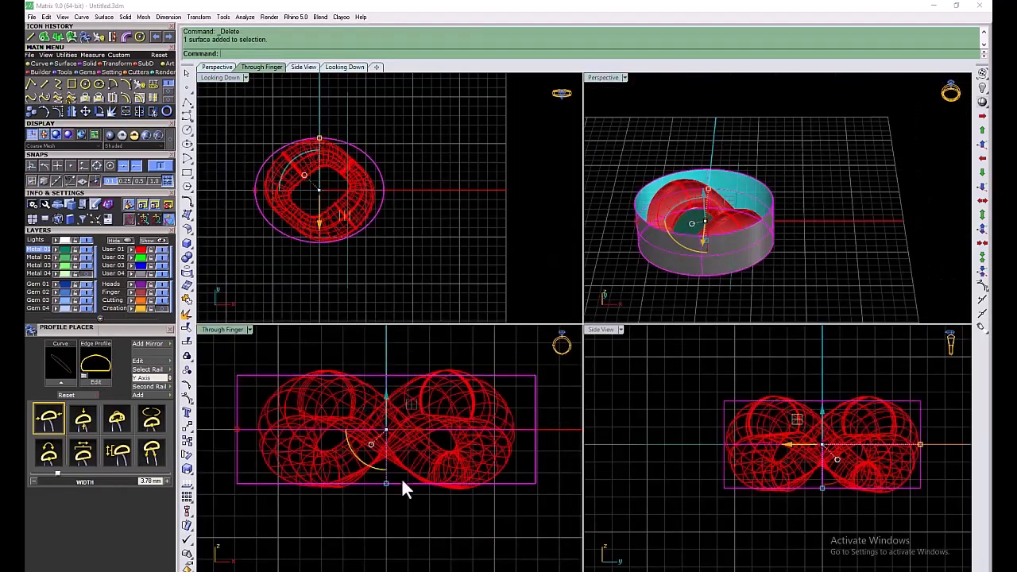
{"action": "left_click_drag", "start_coordinate": [386, 483], "coordinate": [387, 469]}
{"action": "key", "text": "Escape"}
{"action": "mouse_move", "coordinate": [698, 265]}
{"action": "right_mouse_down"}
{"action": "mouse_move", "coordinate": [733, 182]}
{"action": "mouse_move", "coordinate": [711, 258]}
{"action": "right_mouse_up"}
{"action": "left_click", "coordinate": [162, 249]}
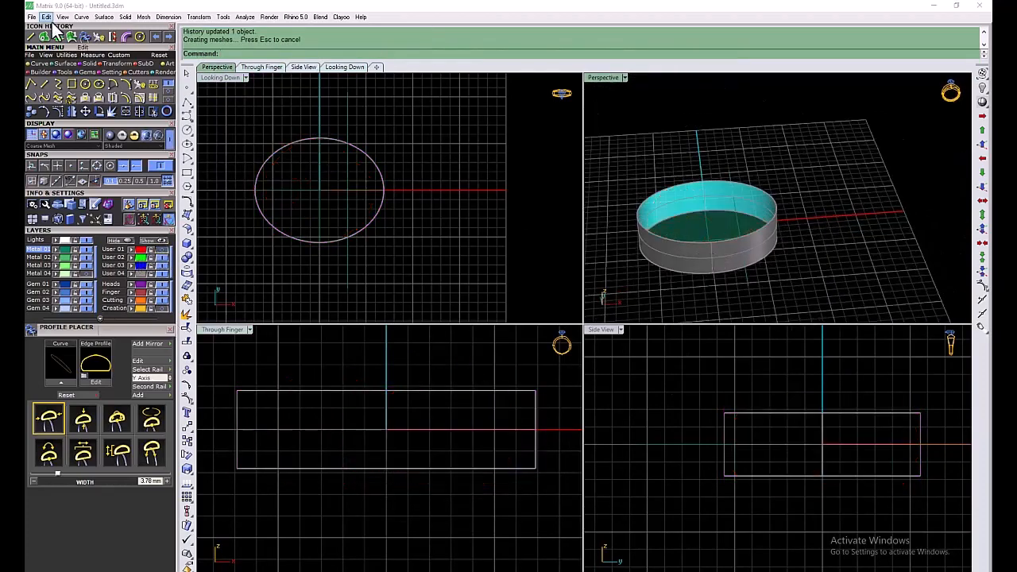
Build a domed patch surface over the upper edge of the oval wall
{"action": "left_click", "coordinate": [63, 64]}
{"action": "left_click", "coordinate": [85, 84]}
{"action": "left_click", "coordinate": [682, 189]}
{"action": "right_click", "coordinate": [686, 156]}
{"action": "left_click", "coordinate": [550, 381]}
{"action": "right_click_drag", "start_coordinate": [746, 258], "coordinate": [761, 217]}
Show the User 01 layer, flatten the domed oval body vertically and adjust its height position against the link in the Through Finger view
{"action": "scroll", "coordinate": [430, 441], "scroll_direction": "down", "scroll_amount": 4}
{"action": "right_click_drag", "start_coordinate": [429, 440], "coordinate": [424, 460]}
{"action": "left_click", "coordinate": [162, 249]}
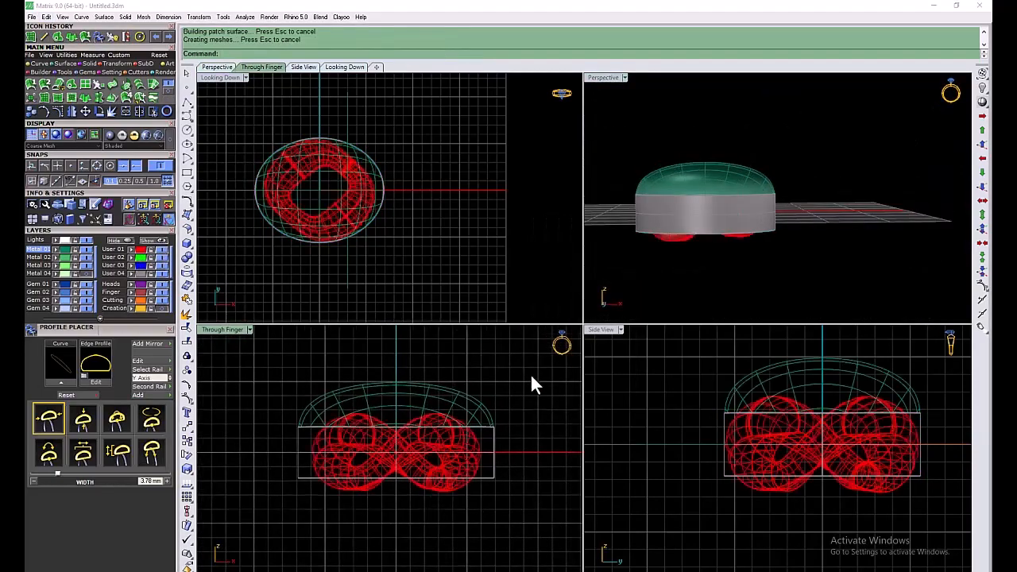
{"action": "left_click_drag", "start_coordinate": [532, 382], "coordinate": [484, 442]}
{"action": "left_click_drag", "start_coordinate": [395, 472], "coordinate": [396, 465]}
{"action": "mouse_move", "coordinate": [392, 429]}
{"action": "left_mouse_down"}
{"action": "mouse_move", "coordinate": [392, 416]}
{"action": "mouse_move", "coordinate": [393, 433]}
{"action": "left_mouse_up"}
{"action": "left_click_drag", "start_coordinate": [561, 381], "coordinate": [484, 459]}
{"action": "left_click_drag", "start_coordinate": [396, 475], "coordinate": [395, 466]}
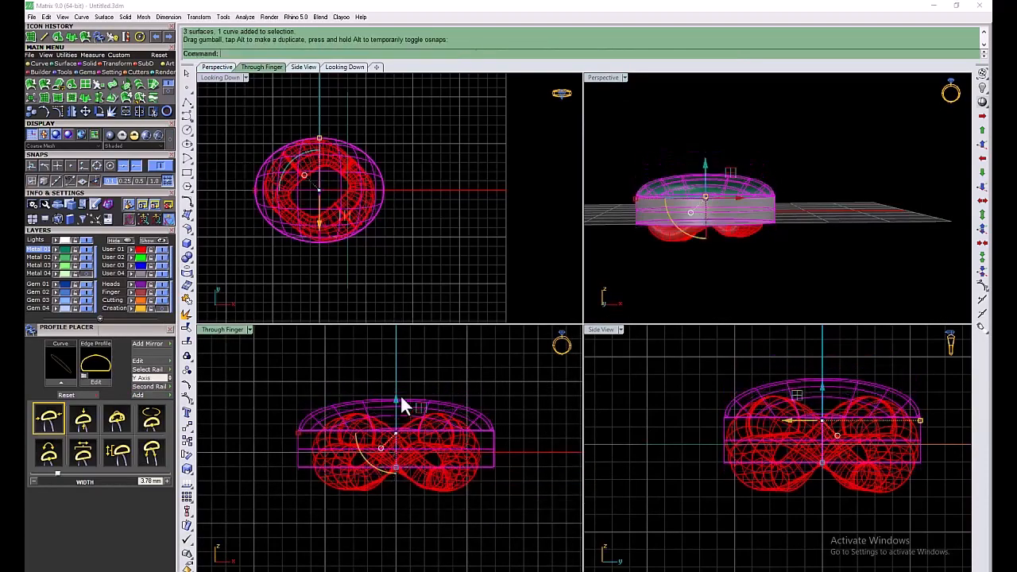
{"action": "left_click_drag", "start_coordinate": [397, 397], "coordinate": [397, 400]}
Centre the domed oval body on the origin in X, Y and Z, and hide the User 01 layer
{"action": "key", "text": "F4"}
{"action": "left_click", "coordinate": [514, 375]}
{"action": "right_click_drag", "start_coordinate": [691, 231], "coordinate": [696, 266]}
{"action": "left_click", "coordinate": [162, 252]}
Split the dome, wall and base surfaces in the Looking Down view using the offset vertical line as the cutting object
{"action": "left_click", "coordinate": [344, 67]}
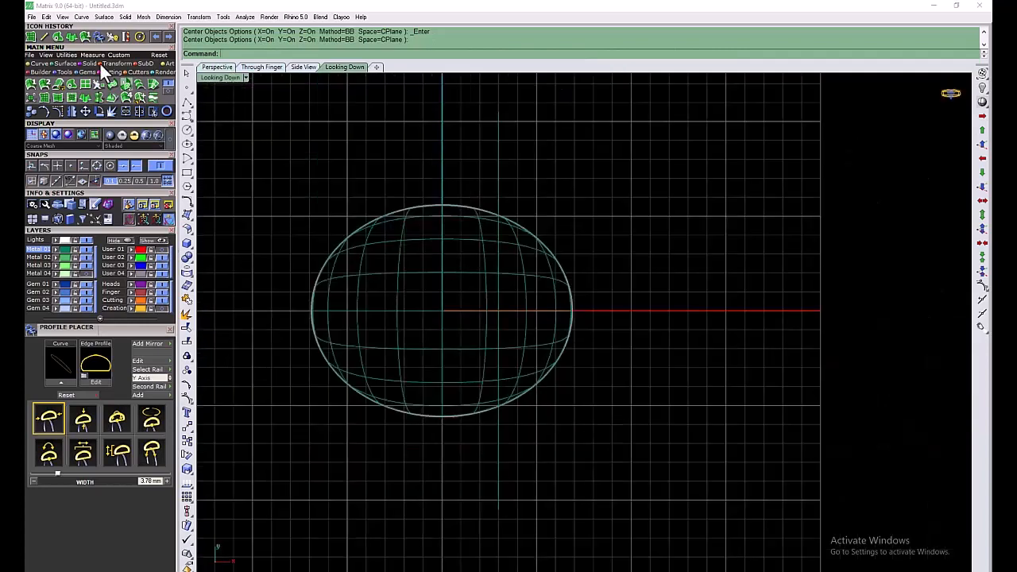
{"action": "left_click", "coordinate": [129, 113]}
{"action": "left_click_drag", "start_coordinate": [427, 221], "coordinate": [275, 318]}
{"action": "right_click", "coordinate": [276, 318]}
{"action": "left_click", "coordinate": [500, 160]}
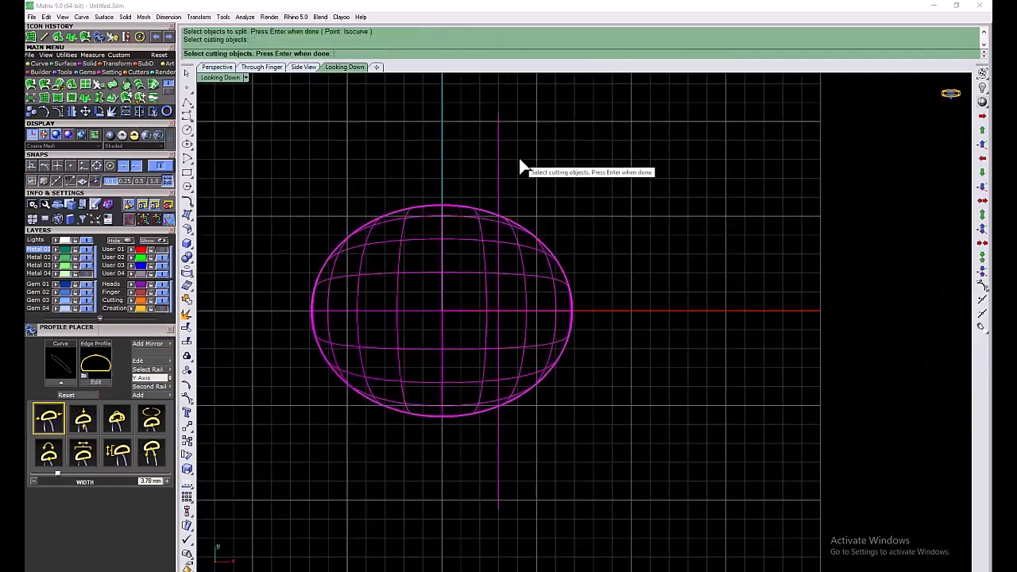
{"action": "right_click", "coordinate": [521, 161]}
{"action": "left_click_drag", "start_coordinate": [574, 254], "coordinate": [518, 334]}
{"action": "double_click", "coordinate": [217, 78]}
{"action": "mouse_move", "coordinate": [731, 288]}
{"action": "right_mouse_down"}
{"action": "mouse_move", "coordinate": [692, 233]}
{"action": "mouse_move", "coordinate": [726, 274]}
{"action": "right_mouse_up"}
{"action": "left_click", "coordinate": [692, 232]}
{"action": "key", "text": "Delete"}
Move the larger split section of the domed body, without the oval curve, to the User 03 layer
{"action": "left_click_drag", "start_coordinate": [381, 401], "coordinate": [285, 542]}
{"action": "left_click", "coordinate": [462, 470], "text": "ctrl"}
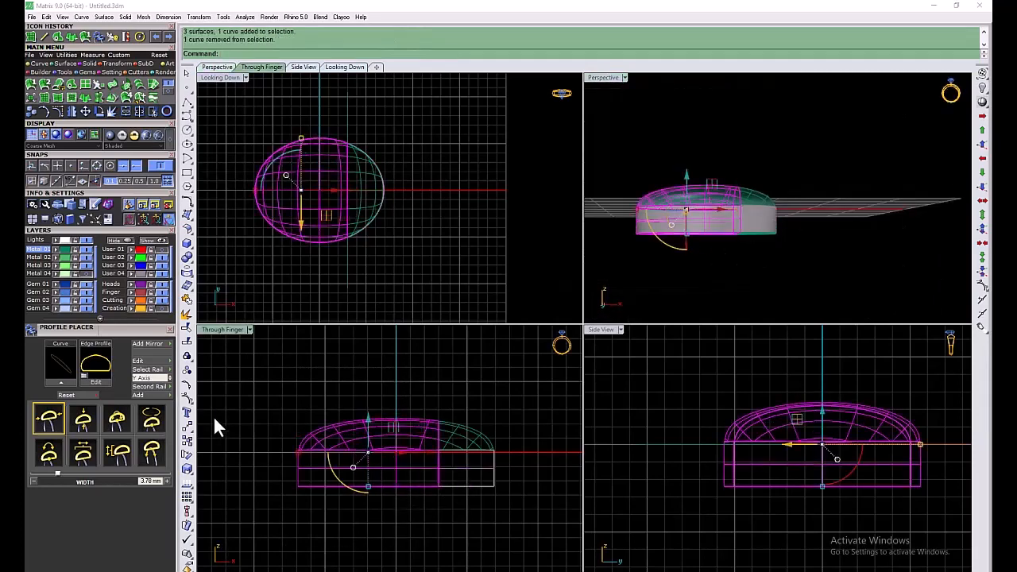
{"action": "left_click", "coordinate": [132, 266]}
{"action": "left_click", "coordinate": [373, 298]}
Move the smaller split section of the domed body, without the oval curve, to the User 02 layer
{"action": "left_click_drag", "start_coordinate": [561, 380], "coordinate": [469, 521]}
{"action": "left_click", "coordinate": [425, 467], "text": "ctrl"}
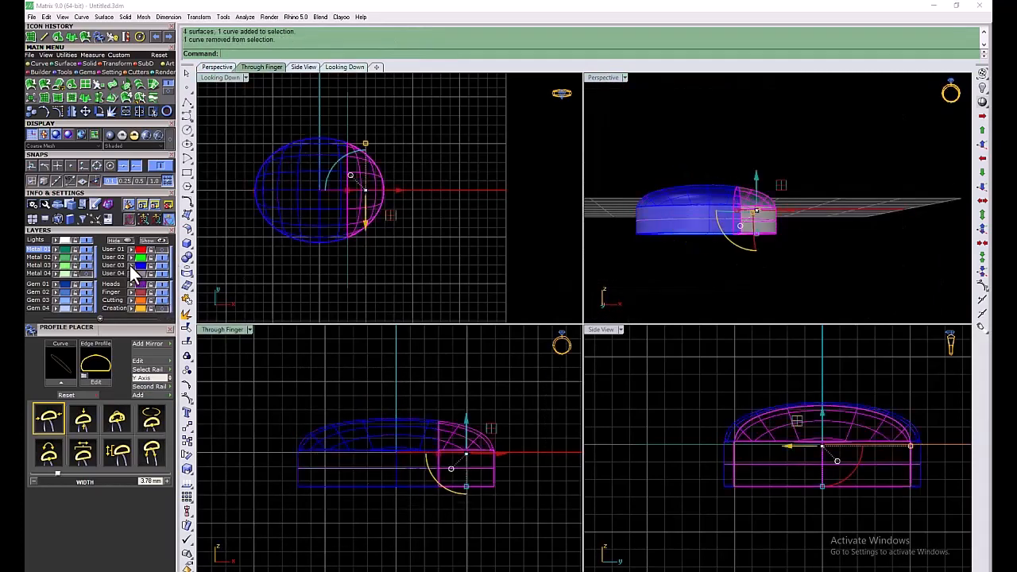
{"action": "left_click", "coordinate": [131, 259]}
{"action": "left_click", "coordinate": [378, 356]}
Move the oval curve to the Metal 03 layer and hide that layer
{"action": "left_click", "coordinate": [382, 477]}
{"action": "left_click", "coordinate": [400, 496]}
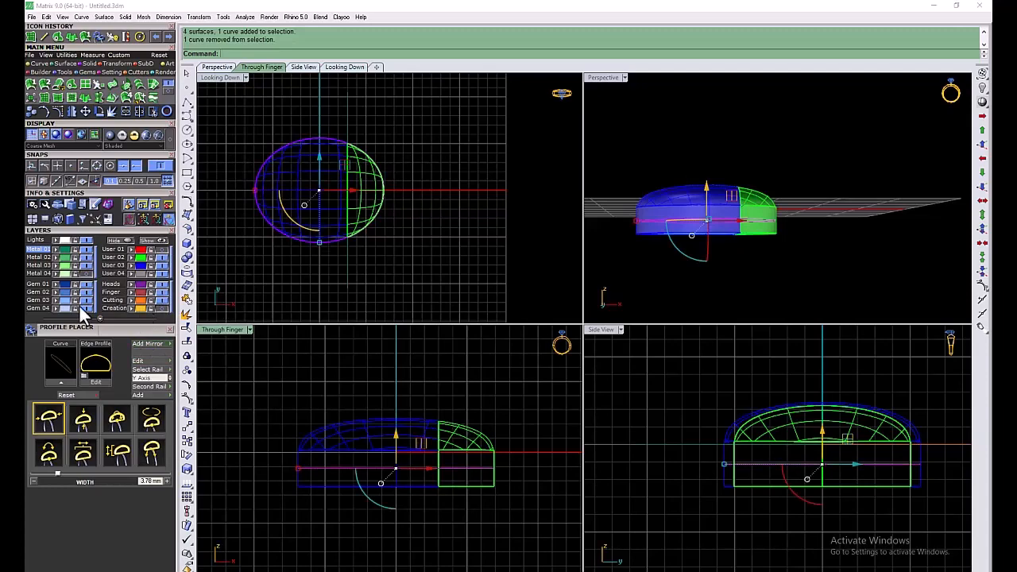
{"action": "left_click", "coordinate": [56, 266]}
{"action": "left_click", "coordinate": [86, 265]}
Offset the curved bottom edge of the larger section 1 mm inward along the surface
{"action": "key", "text": "ctrl+m"}
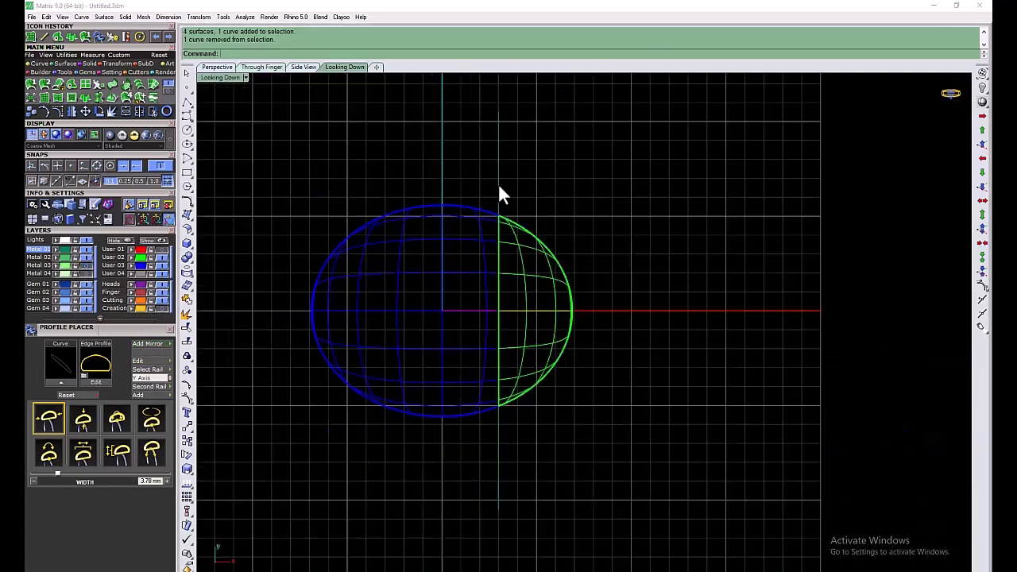
{"action": "double_click", "coordinate": [222, 79]}
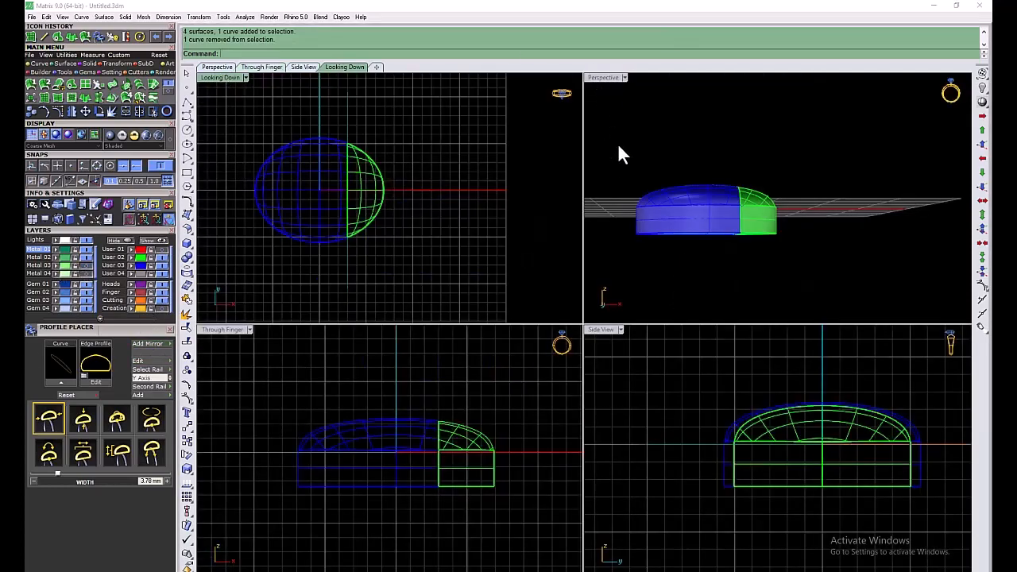
{"action": "right_click_drag", "start_coordinate": [670, 223], "coordinate": [721, 263]}
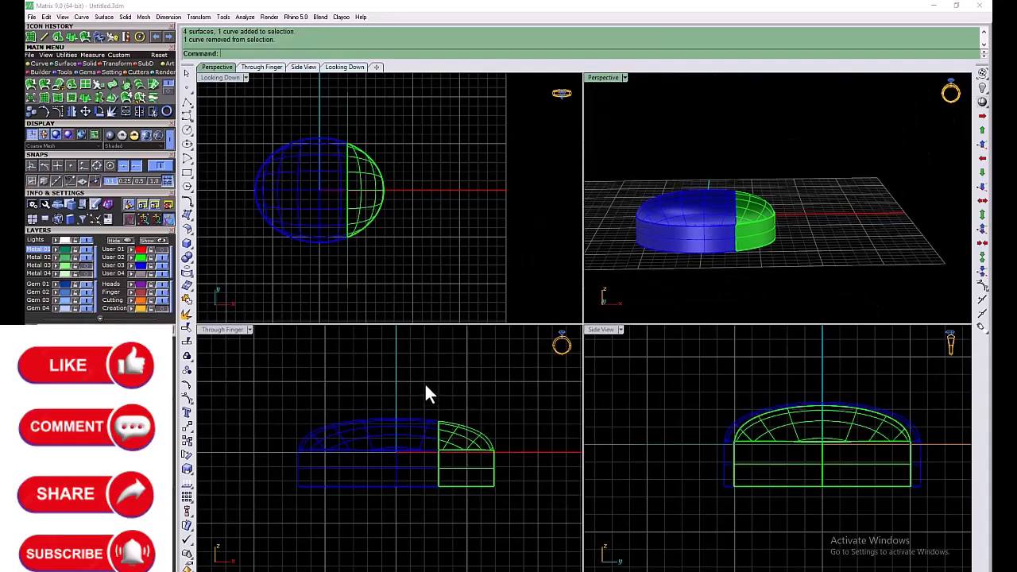
{"action": "double_click", "coordinate": [605, 79]}
{"action": "right_click_drag", "start_coordinate": [538, 350], "coordinate": [476, 206]}
{"action": "right_click_drag", "start_coordinate": [357, 197], "coordinate": [377, 250]}
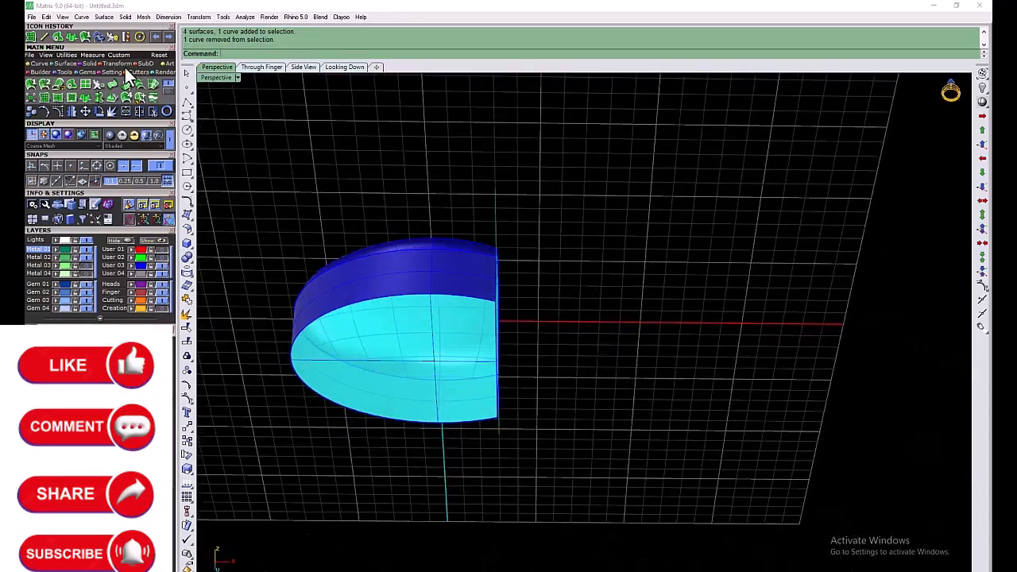
{"action": "left_click", "coordinate": [39, 63]}
{"action": "left_click", "coordinate": [169, 91]}
{"action": "left_click", "coordinate": [161, 81]}
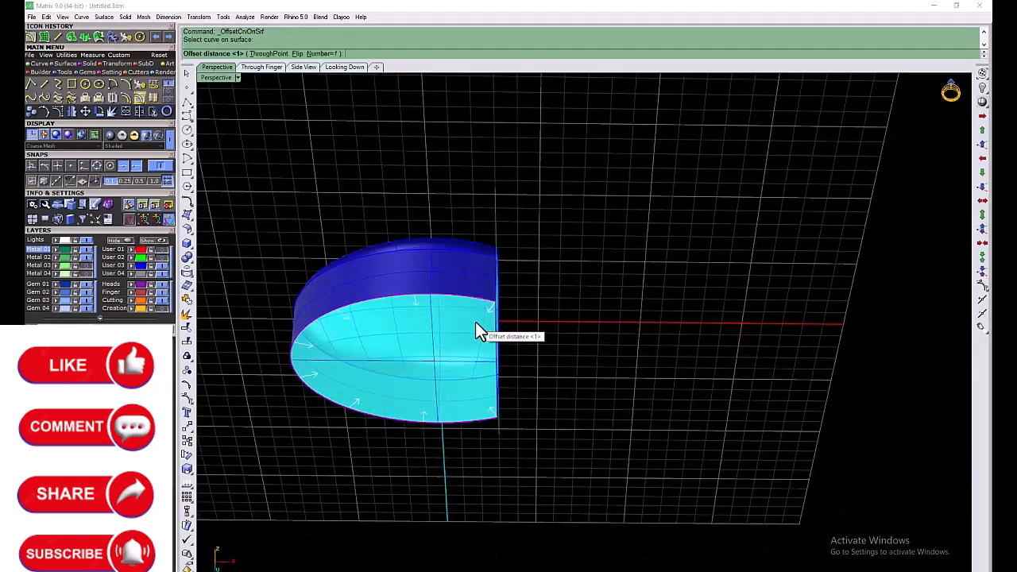
{"action": "left_click", "coordinate": [475, 321]}
{"action": "right_click_drag", "start_coordinate": [497, 350], "coordinate": [439, 225]}
Draw a circle centred on the origin in the Looking Down view and reshape it into a narrow oval elongated along Y
{"action": "double_click", "coordinate": [220, 78]}
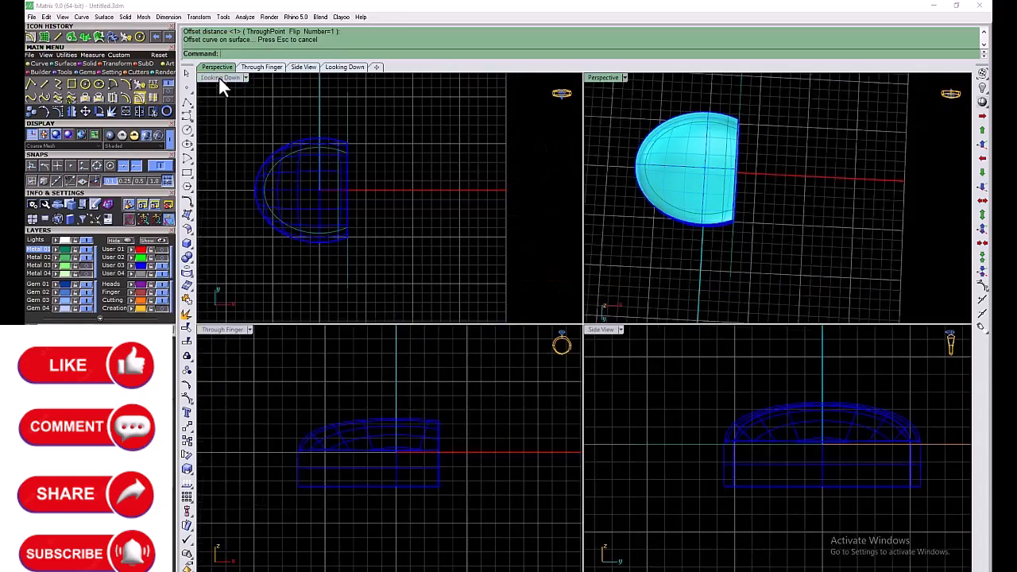
{"action": "double_click", "coordinate": [220, 78]}
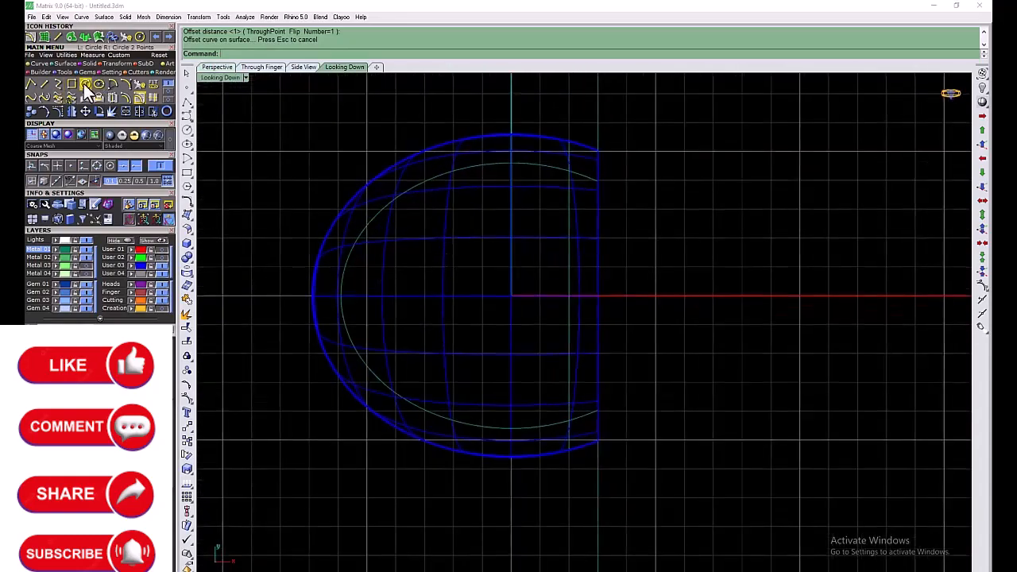
{"action": "left_click", "coordinate": [85, 84]}
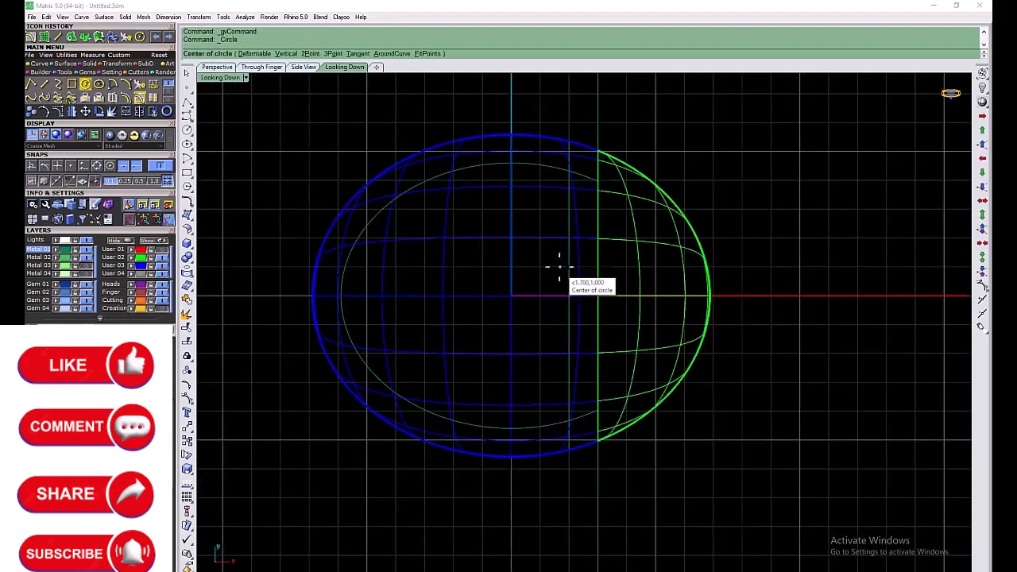
{"action": "left_click", "coordinate": [511, 296]}
{"action": "left_click", "coordinate": [513, 236]}
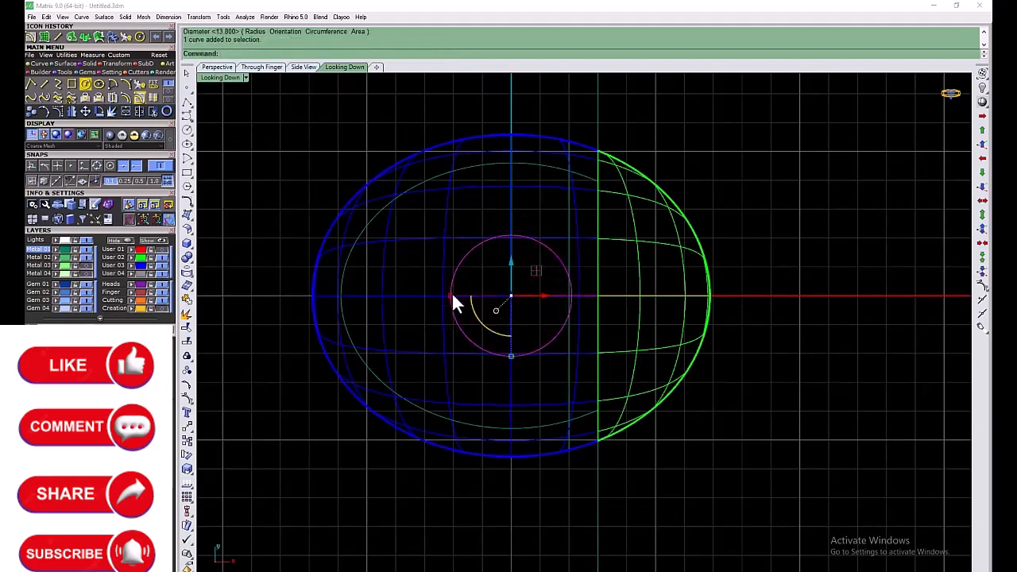
{"action": "left_click_drag", "start_coordinate": [470, 303], "coordinate": [469, 303]}
{"action": "left_click_drag", "start_coordinate": [511, 357], "coordinate": [511, 366]}
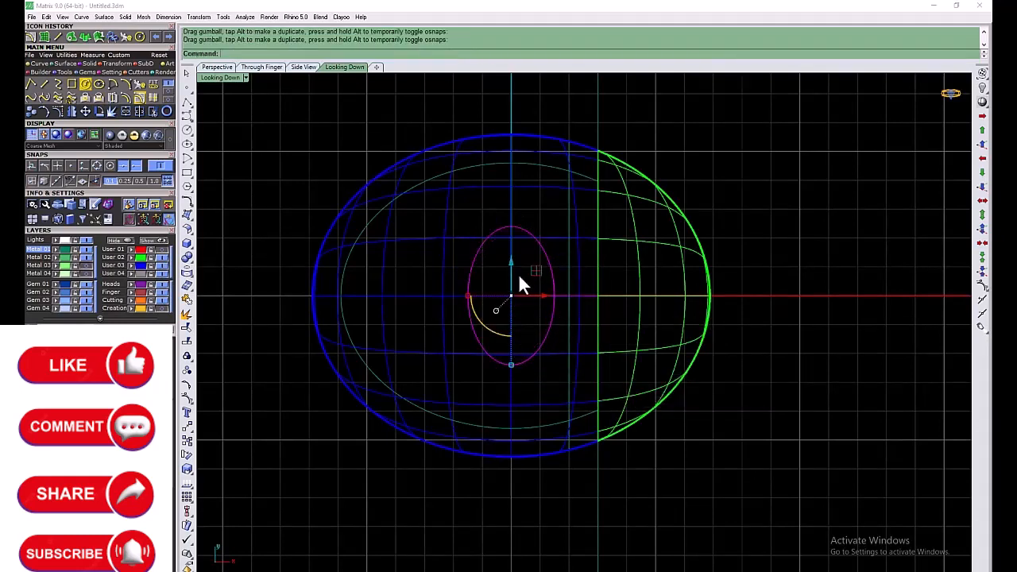
Offset the narrow oval inward by 0.8 mm
{"action": "left_click", "coordinate": [126, 96]}
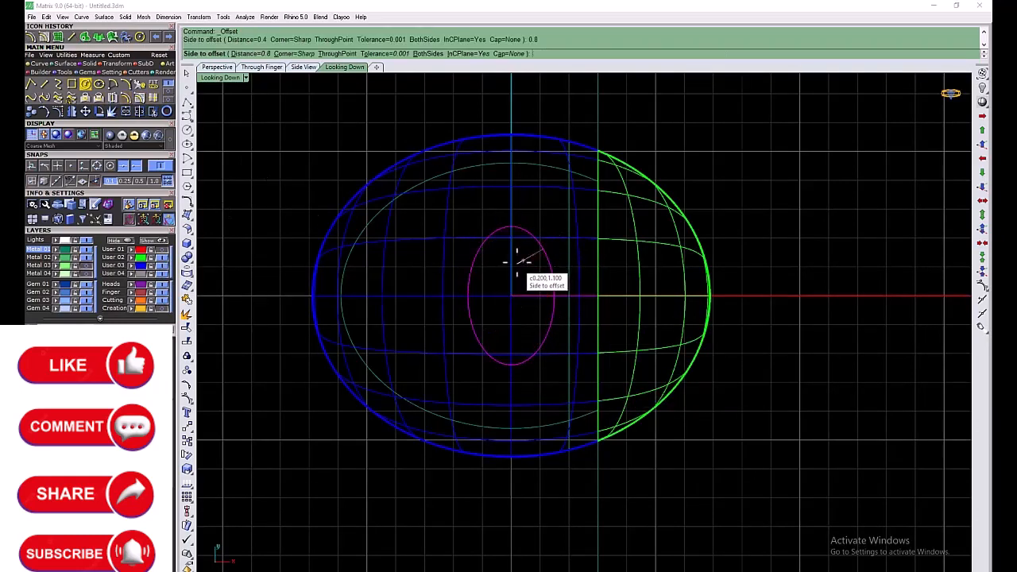
{"action": "left_click", "coordinate": [516, 258]}
{"action": "double_click", "coordinate": [211, 79]}
Draw a horizontal line and a line sloping upward above it, both beneath the domed body in the Through Finger view
{"action": "left_click", "coordinate": [416, 437]}
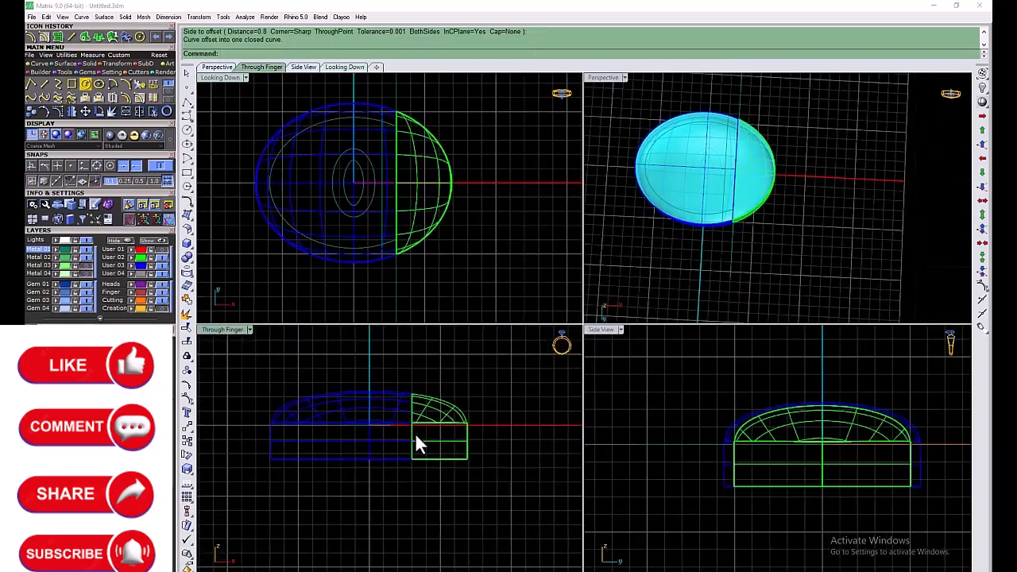
{"action": "left_click", "coordinate": [60, 84]}
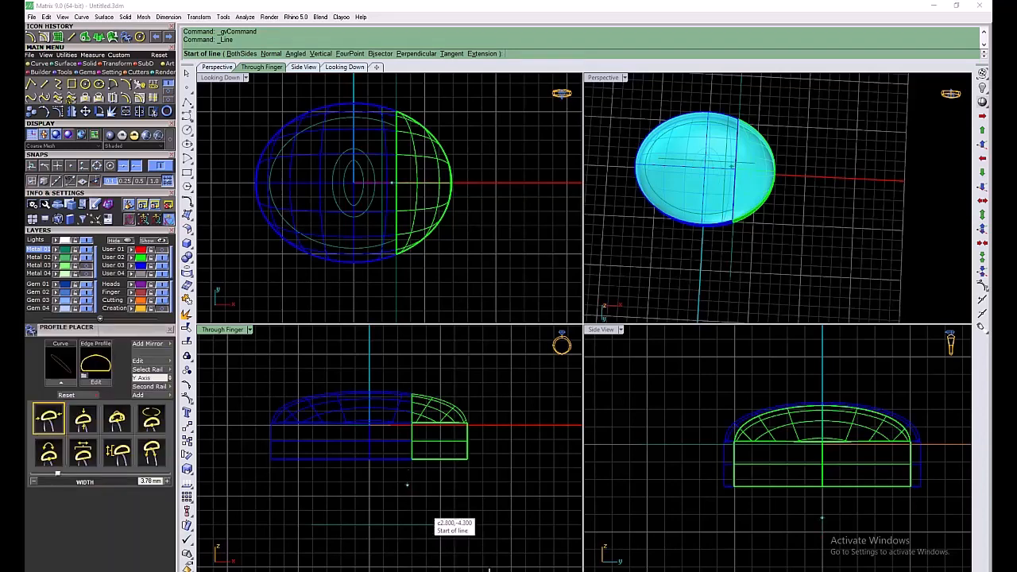
{"action": "left_click", "coordinate": [311, 509]}
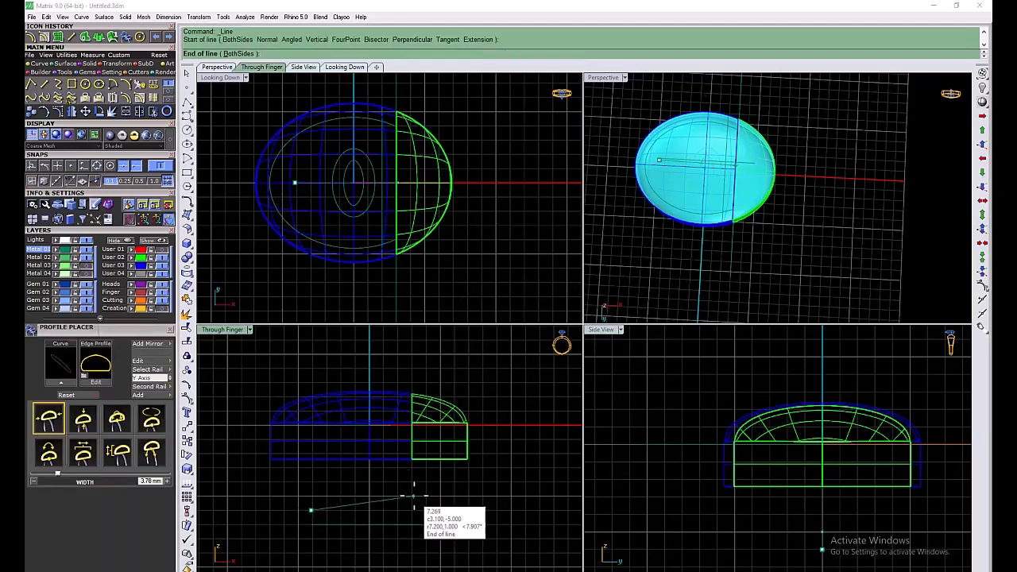
{"action": "left_click", "coordinate": [413, 486]}
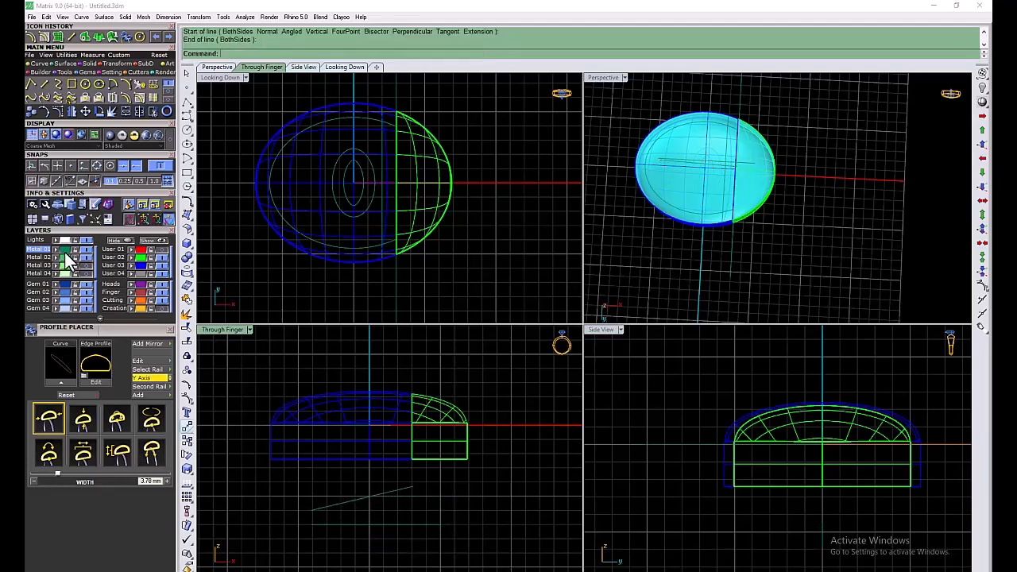
Blend the converging ends of the two lines into one joined profile and extrude it 3.2 mm to both sides
{"action": "left_click", "coordinate": [44, 99]}
{"action": "left_click", "coordinate": [319, 509]}
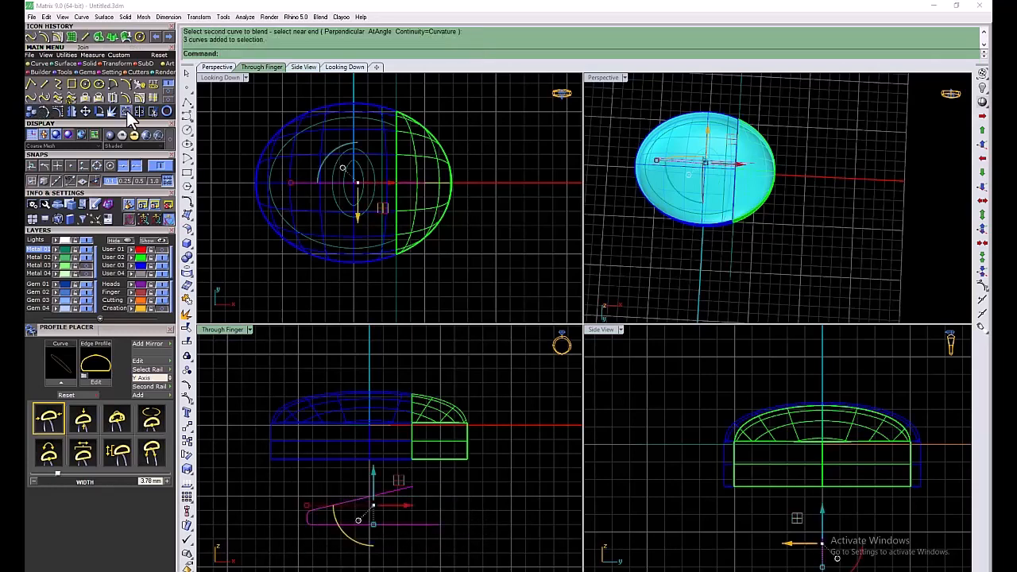
{"action": "left_click", "coordinate": [113, 38]}
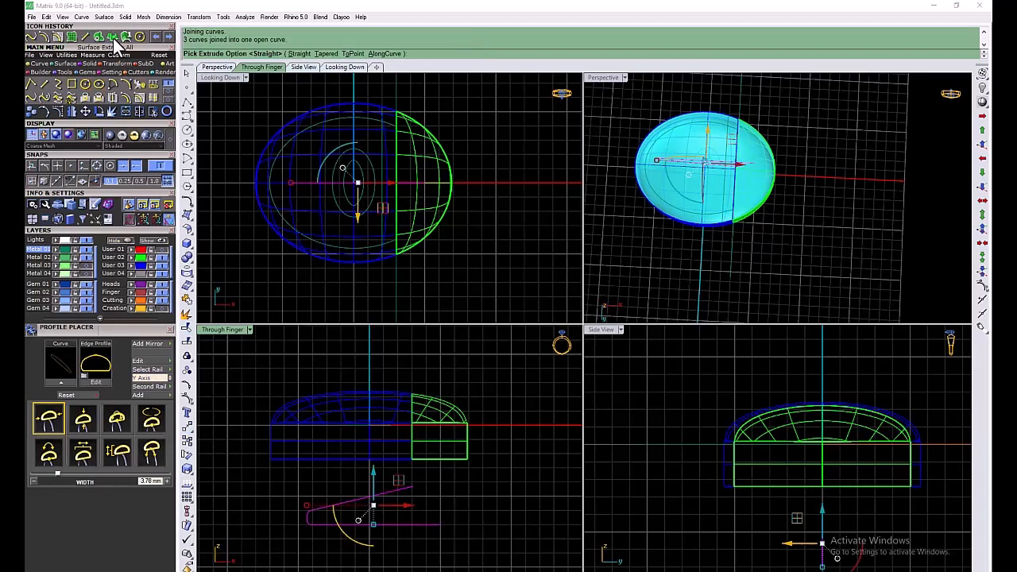
{"action": "left_click", "coordinate": [301, 55]}
{"action": "left_click", "coordinate": [416, 137]}
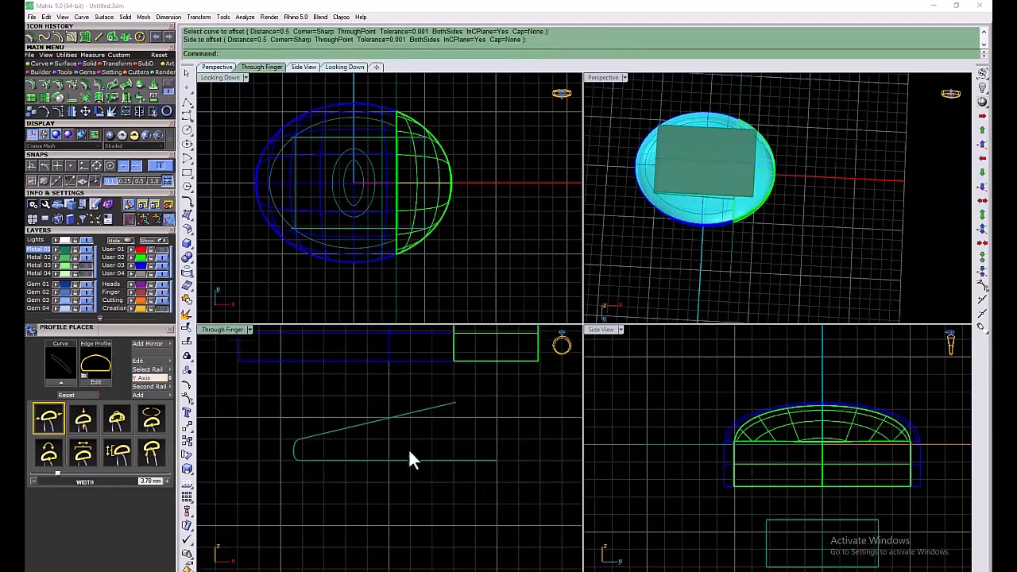
Offset the folded profile curve 0.4 mm inward in the Through Finger view
{"action": "right_click", "coordinate": [410, 455]}
{"action": "left_click", "coordinate": [409, 461]}
{"action": "type", "text": "0"}
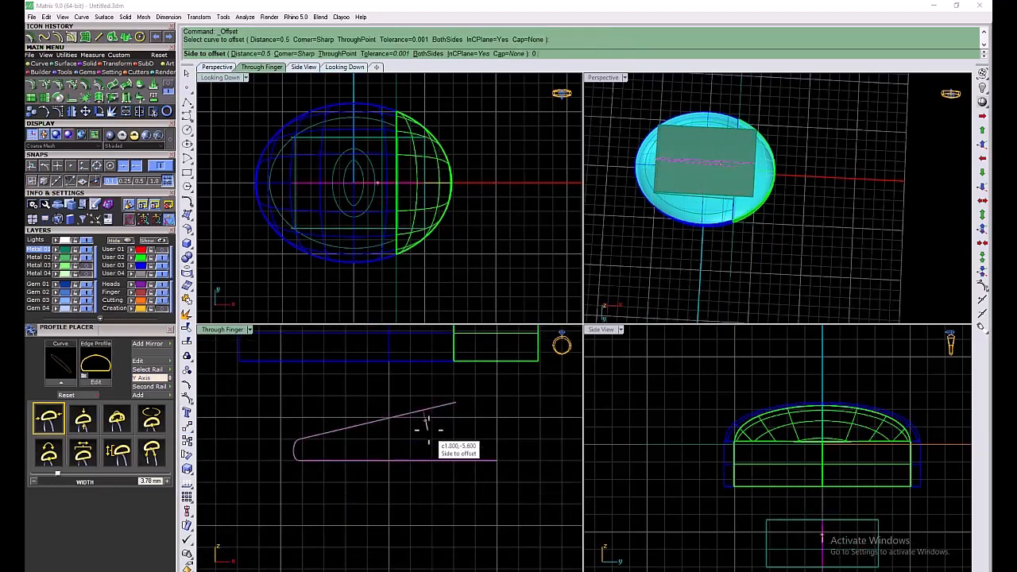
{"action": "type", "text": ".4"}
{"action": "key", "text": "Return"}
{"action": "left_click", "coordinate": [444, 422]}
{"action": "left_click", "coordinate": [299, 455]}
{"action": "left_click", "coordinate": [342, 496]}
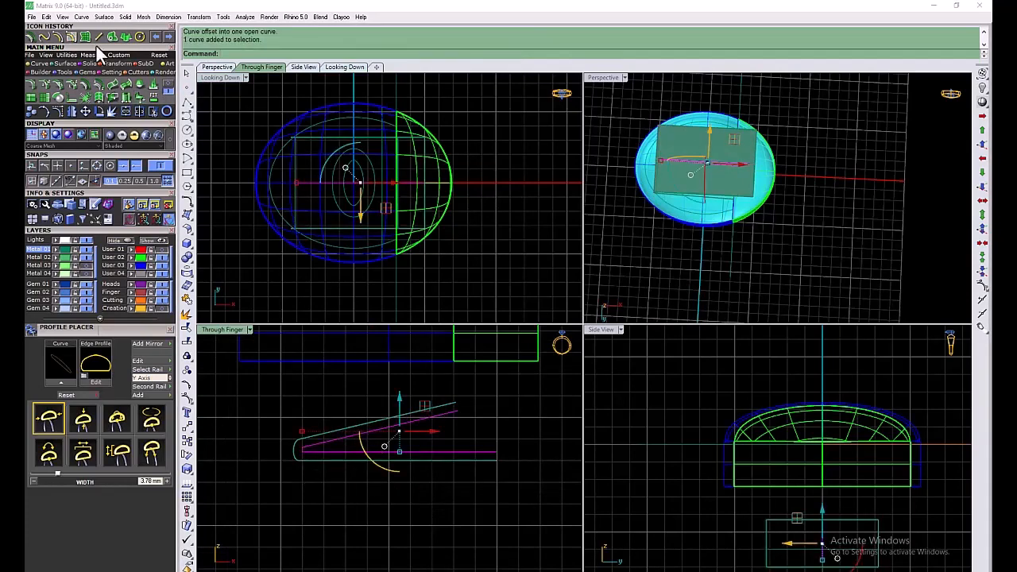
Extrude the inner offset curve 3.2 mm to both sides as an open surface
{"action": "left_click", "coordinate": [127, 39]}
{"action": "left_click", "coordinate": [301, 54]}
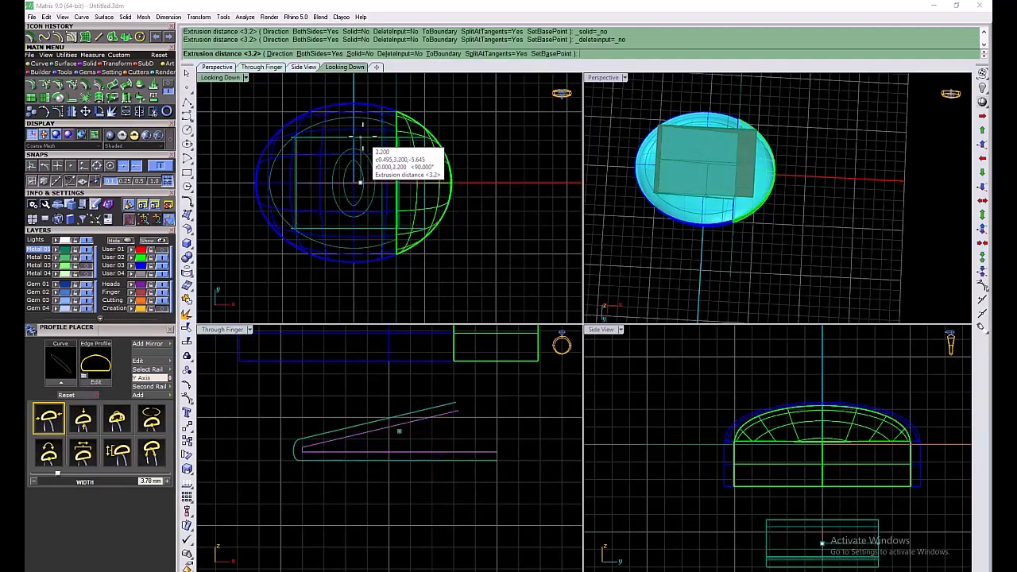
{"action": "left_click", "coordinate": [360, 137]}
Draw short lines bridging the outer and inner surfaces at the corners of the folded clip's open ends
{"action": "left_click", "coordinate": [46, 90]}
{"action": "left_click", "coordinate": [456, 403]}
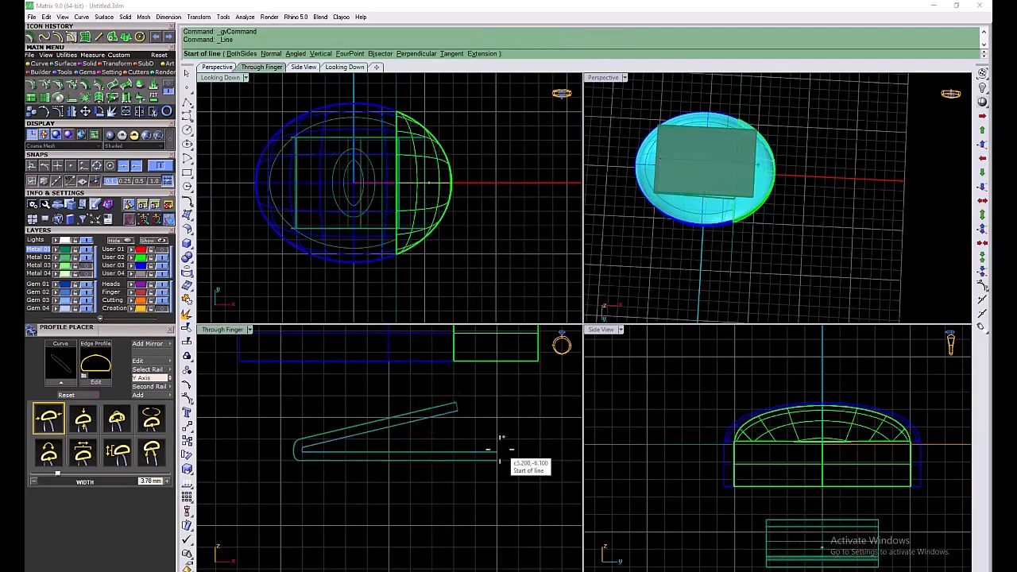
{"action": "left_click", "coordinate": [457, 411]}
{"action": "double_click", "coordinate": [606, 78]}
{"action": "right_click_drag", "start_coordinate": [477, 382], "coordinate": [508, 414]}
{"action": "scroll", "coordinate": [477, 445], "scroll_direction": "up", "scroll_amount": 5}
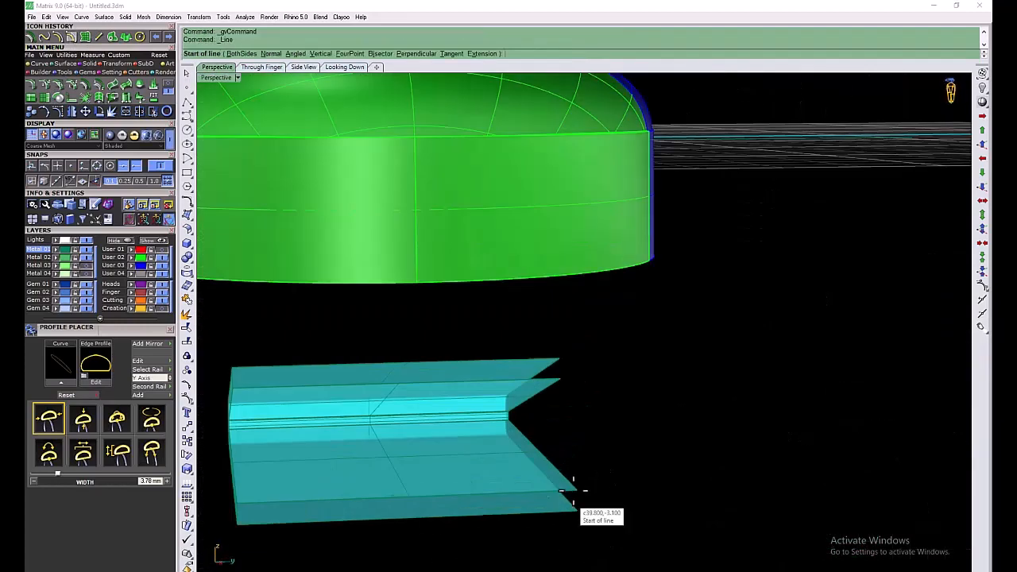
{"action": "left_click", "coordinate": [574, 486]}
{"action": "left_click", "coordinate": [577, 508]}
{"action": "left_click", "coordinate": [562, 360]}
{"action": "scroll", "coordinate": [436, 455], "scroll_direction": "down", "scroll_amount": 5}
{"action": "scroll", "coordinate": [434, 451], "scroll_direction": "down", "scroll_amount": 6}
{"action": "right_click_drag", "start_coordinate": [434, 451], "coordinate": [454, 389]}
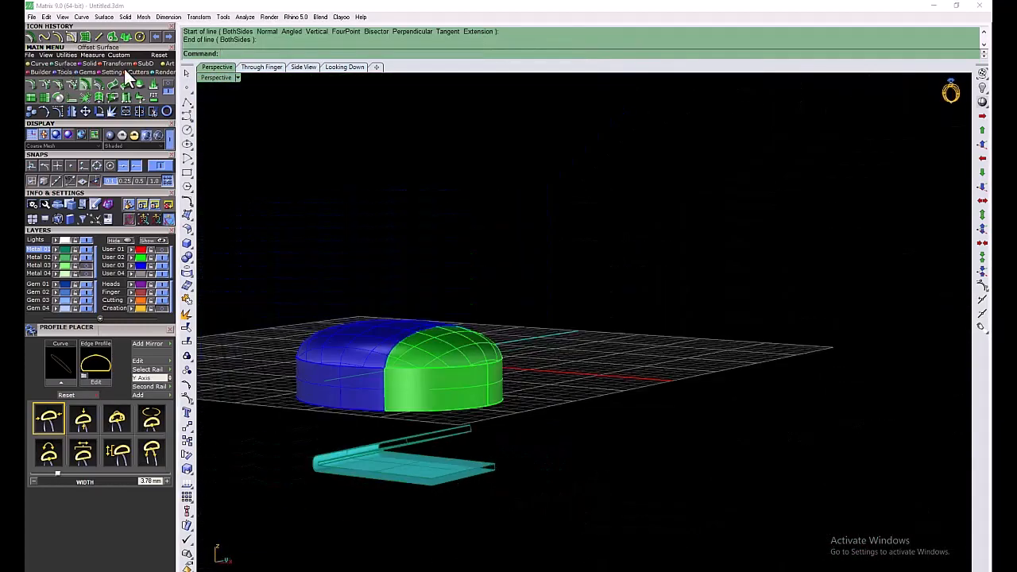
{"action": "left_click", "coordinate": [65, 63]}
{"action": "left_click", "coordinate": [31, 85]}
{"action": "scroll", "coordinate": [393, 486], "scroll_direction": "up", "scroll_amount": 6}
{"action": "left_click", "coordinate": [394, 478]}
{"action": "left_click", "coordinate": [397, 467]}
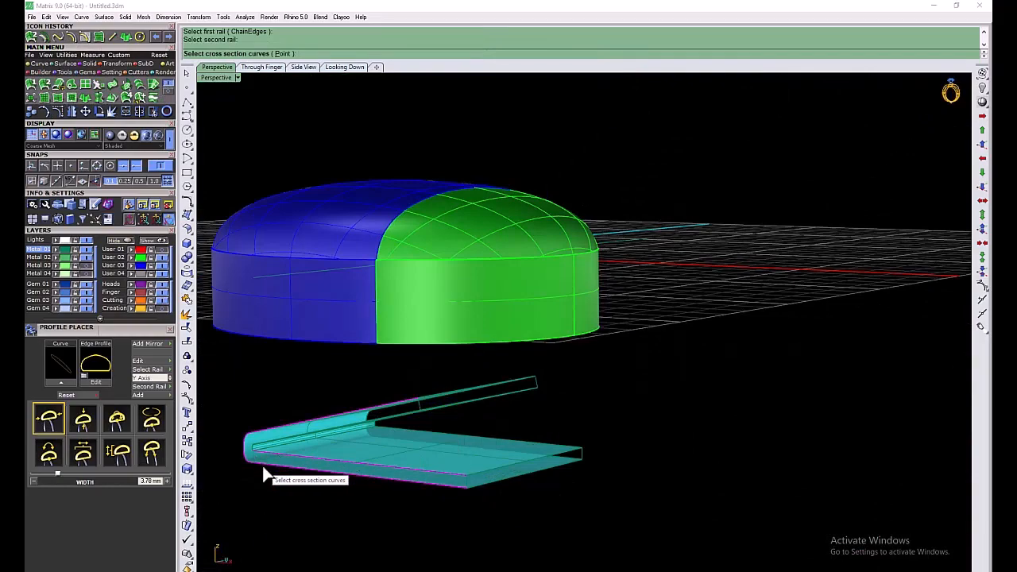
Duplicate the folded clip's outer and inner side edges and join the copies into continuous rail curves
{"action": "left_click", "coordinate": [40, 63]}
{"action": "left_click", "coordinate": [141, 99]}
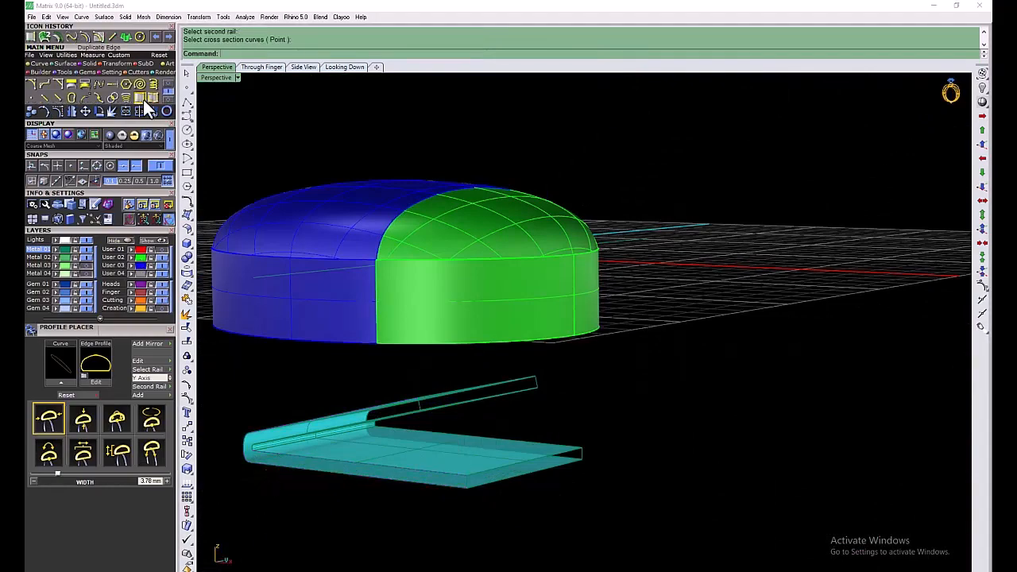
{"action": "left_click", "coordinate": [256, 451]}
{"action": "left_click", "coordinate": [291, 478]}
{"action": "right_click_drag", "start_coordinate": [310, 452], "coordinate": [285, 474]}
{"action": "scroll", "coordinate": [284, 475], "scroll_direction": "up", "scroll_amount": 6}
{"action": "left_click", "coordinate": [285, 475]}
{"action": "scroll", "coordinate": [284, 475], "scroll_direction": "down", "scroll_amount": 6}
{"action": "right_click", "coordinate": [574, 429]}
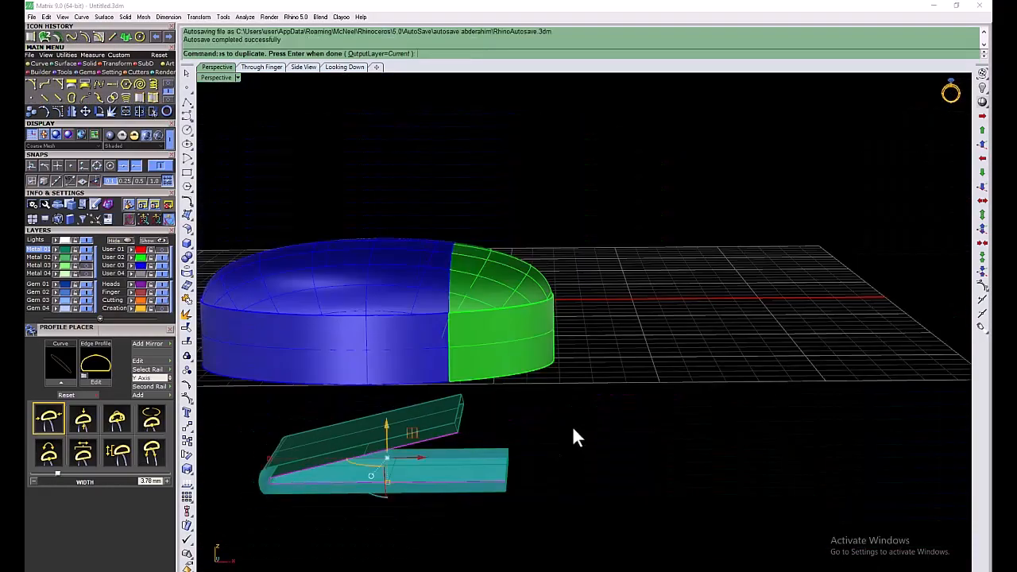
{"action": "right_click_drag", "start_coordinate": [648, 494], "coordinate": [739, 408]}
{"action": "scroll", "coordinate": [740, 408], "scroll_direction": "up", "scroll_amount": 6}
{"action": "right_click", "coordinate": [785, 420]}
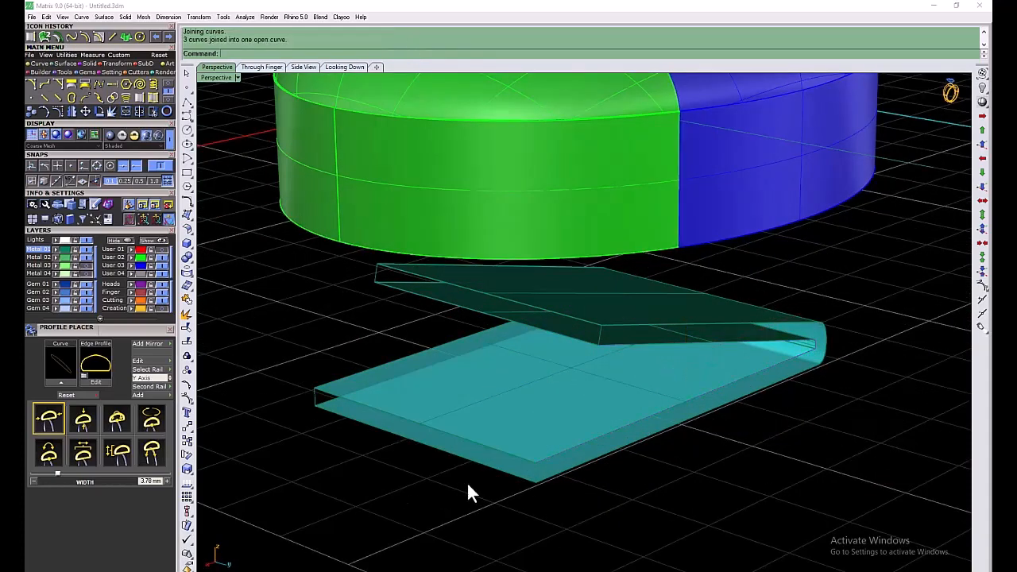
Close one side of the folded clip with a two-rail sweep between its edge curves, adding slashes around the fold
{"action": "scroll", "coordinate": [469, 493], "scroll_direction": "down", "scroll_amount": 5}
{"action": "left_click", "coordinate": [624, 427]}
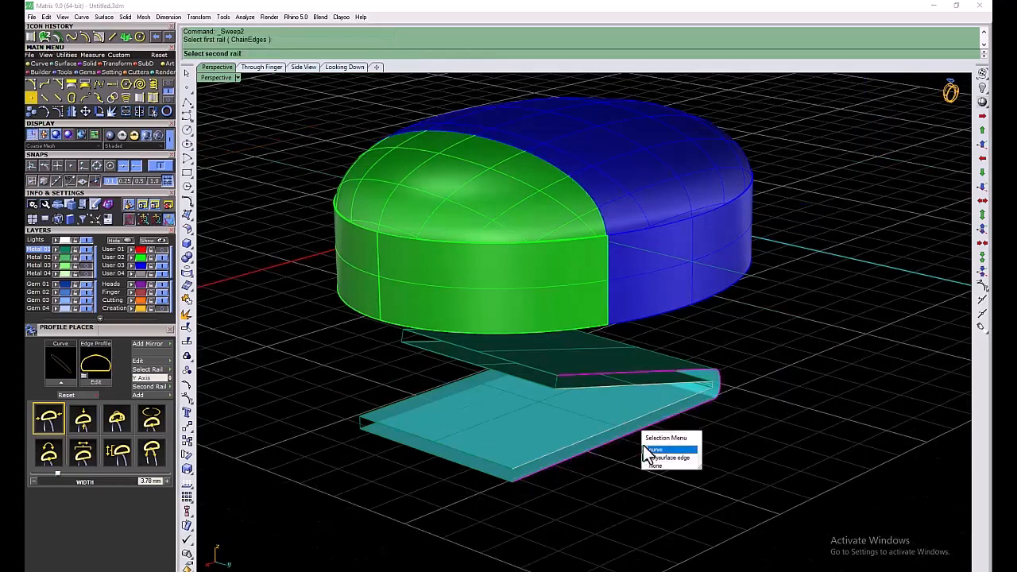
{"action": "left_click", "coordinate": [646, 450]}
{"action": "left_click", "coordinate": [556, 382]}
{"action": "left_click", "coordinate": [515, 475]}
{"action": "right_click", "coordinate": [592, 429]}
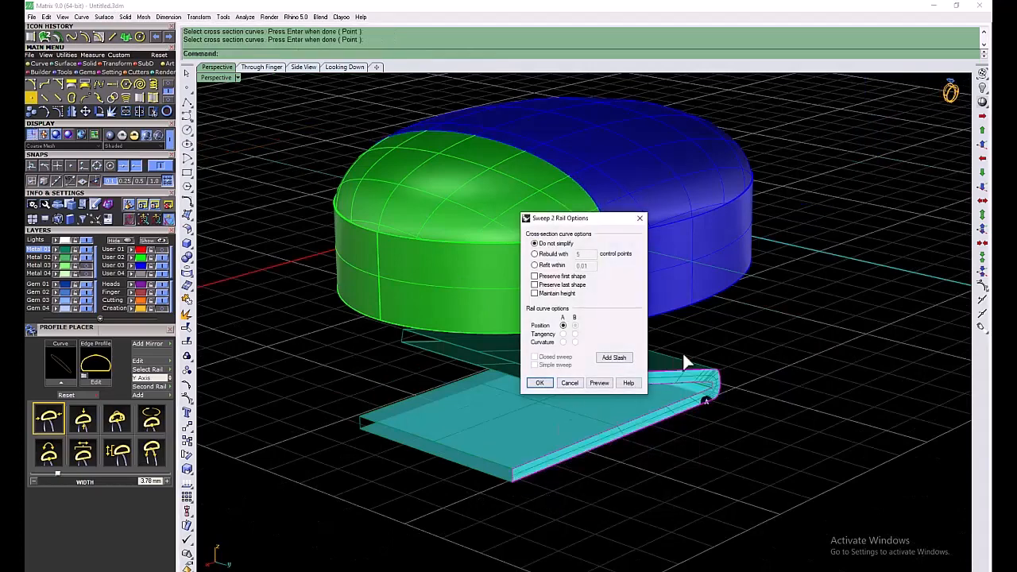
{"action": "left_click", "coordinate": [614, 359]}
{"action": "left_click", "coordinate": [713, 385]}
{"action": "left_click", "coordinate": [689, 407]}
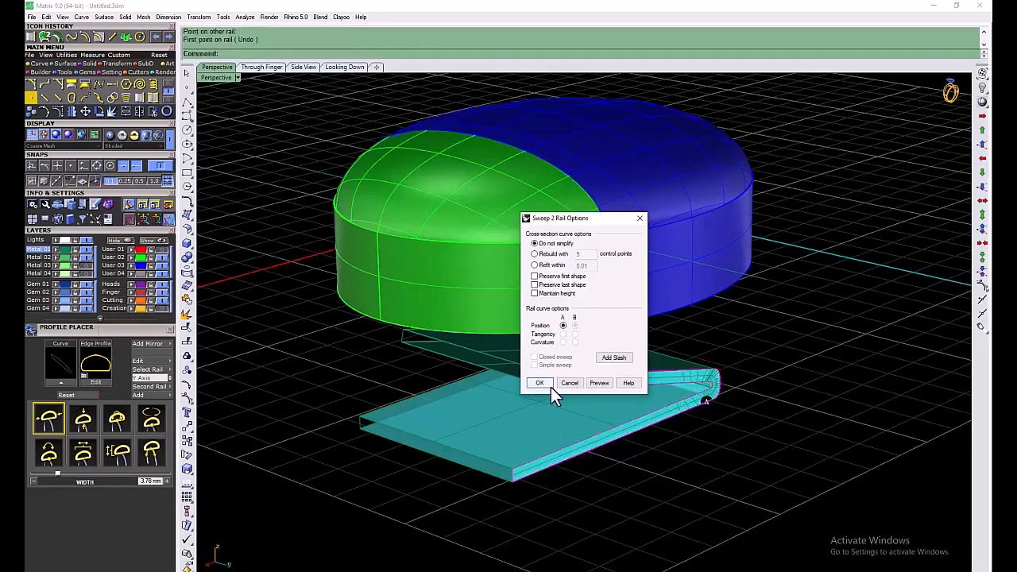
{"action": "left_click", "coordinate": [551, 387]}
Close the clip's opposite side with a two-rail sweep between its edge curves, adding slashes through the rounded fold
{"action": "left_click", "coordinate": [465, 501]}
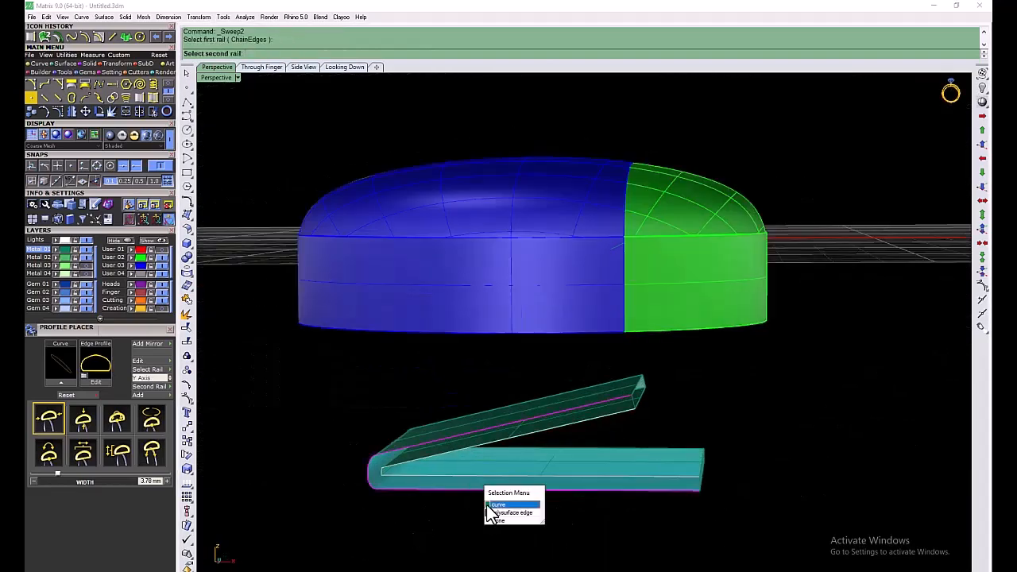
{"action": "left_click", "coordinate": [509, 510]}
{"action": "left_click", "coordinate": [638, 399]}
{"action": "right_click", "coordinate": [448, 483]}
{"action": "left_click", "coordinate": [613, 357]}
{"action": "left_click", "coordinate": [382, 471]}
{"action": "left_click", "coordinate": [368, 474]}
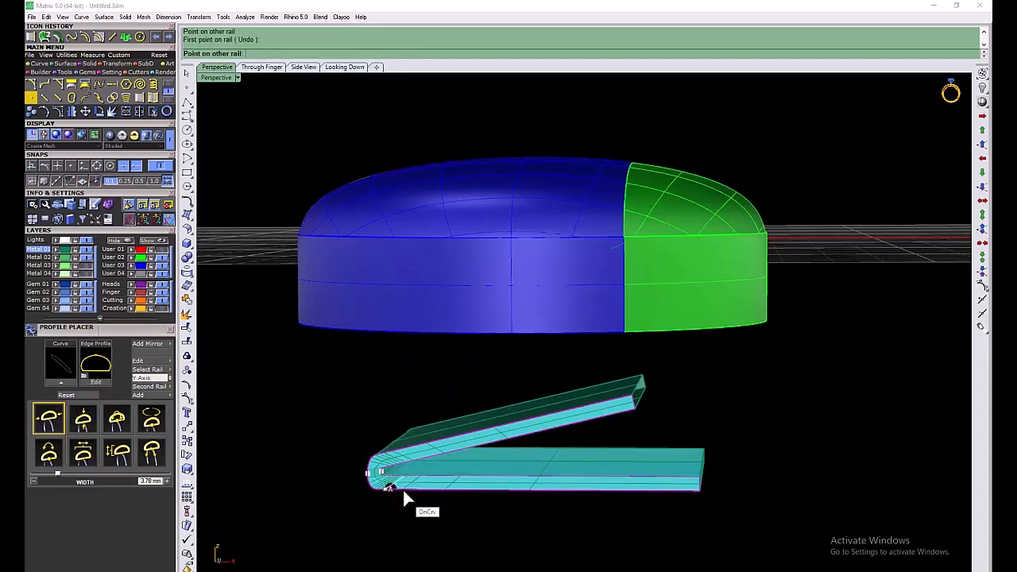
{"action": "right_click", "coordinate": [399, 450]}
{"action": "left_click", "coordinate": [612, 356]}
{"action": "right_click_drag", "start_coordinate": [421, 520], "coordinate": [584, 536]}
{"action": "scroll", "coordinate": [585, 535], "scroll_direction": "down", "scroll_amount": 5}
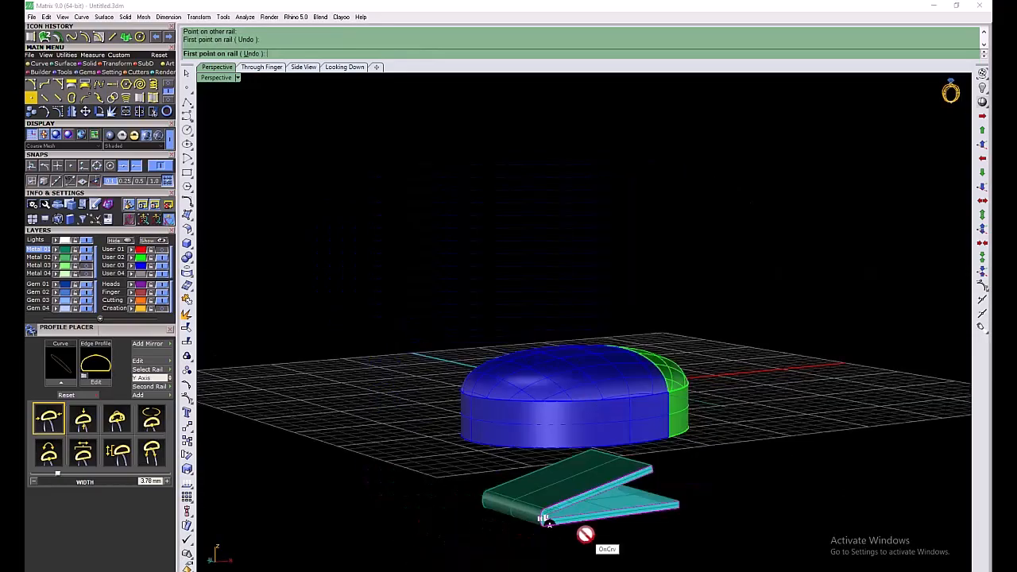
{"action": "scroll", "coordinate": [585, 535], "scroll_direction": "up", "scroll_amount": 5}
{"action": "left_click", "coordinate": [511, 482]}
{"action": "left_click", "coordinate": [530, 518]}
{"action": "right_click", "coordinate": [532, 512]}
{"action": "left_click", "coordinate": [539, 381]}
Close the open end of the clip's sloping upper leaf with a two-rail sweep using the short end lines
{"action": "scroll", "coordinate": [584, 421], "scroll_direction": "down", "scroll_amount": 4}
{"action": "right_click_drag", "start_coordinate": [585, 421], "coordinate": [484, 445]}
{"action": "left_click", "coordinate": [45, 38]}
{"action": "left_click", "coordinate": [497, 420]}
{"action": "left_click", "coordinate": [526, 470]}
{"action": "scroll", "coordinate": [550, 421], "scroll_direction": "up", "scroll_amount": 4}
{"action": "left_click", "coordinate": [516, 420]}
{"action": "left_click", "coordinate": [508, 410]}
{"action": "left_click", "coordinate": [557, 401]}
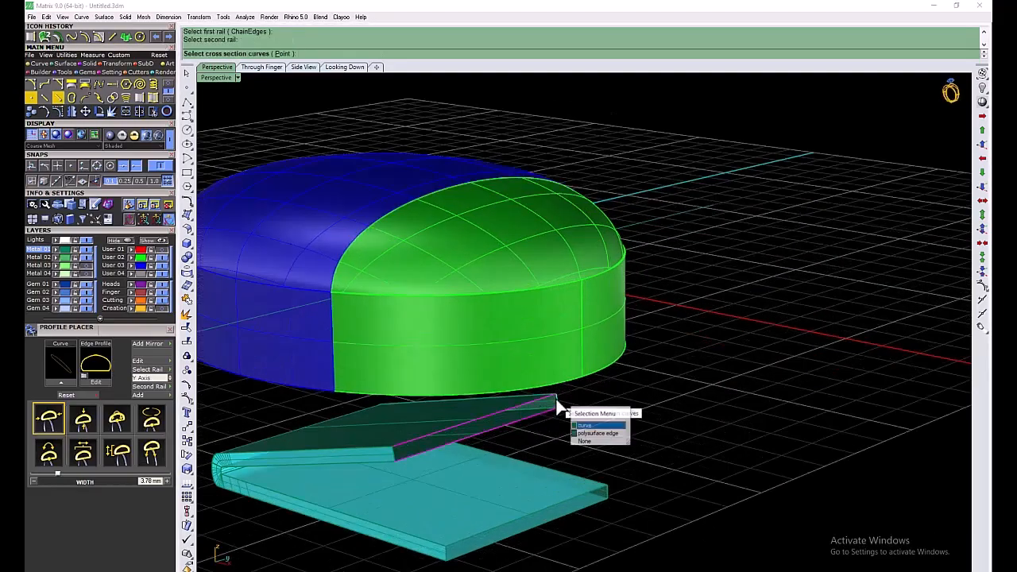
{"action": "left_click", "coordinate": [585, 425]}
{"action": "right_click", "coordinate": [596, 426]}
{"action": "left_click", "coordinate": [539, 381]}
Close the open end of the clip's flat lower leaf with a two-rail sweep
{"action": "left_click", "coordinate": [581, 496]}
{"action": "left_click", "coordinate": [585, 507]}
{"action": "left_click", "coordinate": [607, 492]}
{"action": "right_click", "coordinate": [637, 476]}
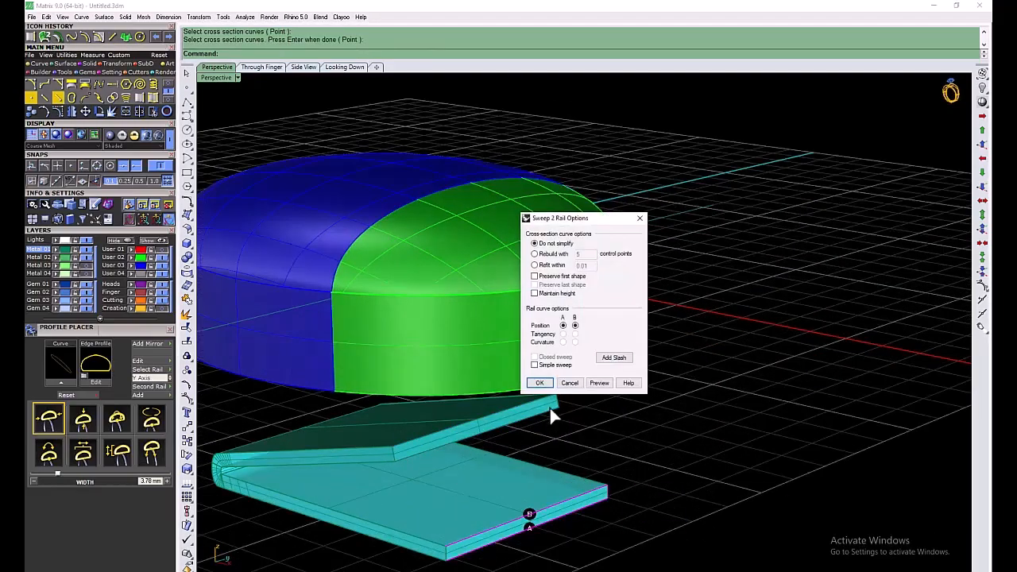
{"action": "left_click", "coordinate": [539, 382]}
Join all the folded clip's surfaces into one closed body
{"action": "scroll", "coordinate": [556, 445], "scroll_direction": "down", "scroll_amount": 5}
{"action": "right_click_drag", "start_coordinate": [565, 477], "coordinate": [619, 436]}
{"action": "left_click_drag", "start_coordinate": [619, 429], "coordinate": [385, 510]}
{"action": "left_click", "coordinate": [111, 95]}
{"action": "left_click", "coordinate": [603, 481]}
{"action": "right_click_drag", "start_coordinate": [604, 481], "coordinate": [588, 502]}
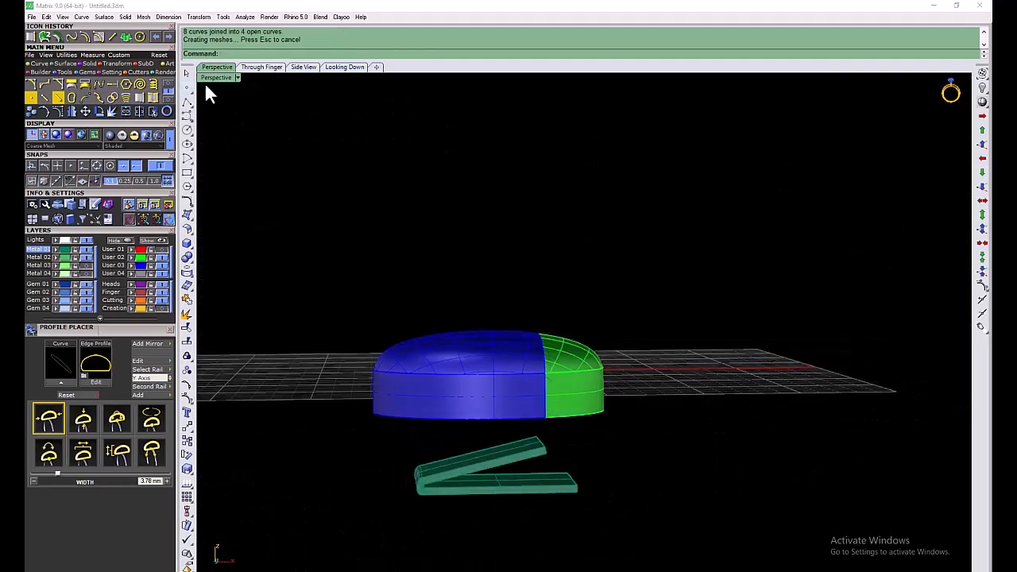
Extrude the inner narrow oval vertically to both sides into a solid post
{"action": "double_click", "coordinate": [208, 79]}
{"action": "scroll", "coordinate": [402, 496], "scroll_direction": "down", "scroll_amount": 6}
{"action": "scroll", "coordinate": [362, 168], "scroll_direction": "up", "scroll_amount": 2}
{"action": "left_click", "coordinate": [363, 177]}
{"action": "left_click", "coordinate": [92, 64]}
{"action": "left_click", "coordinate": [112, 82]}
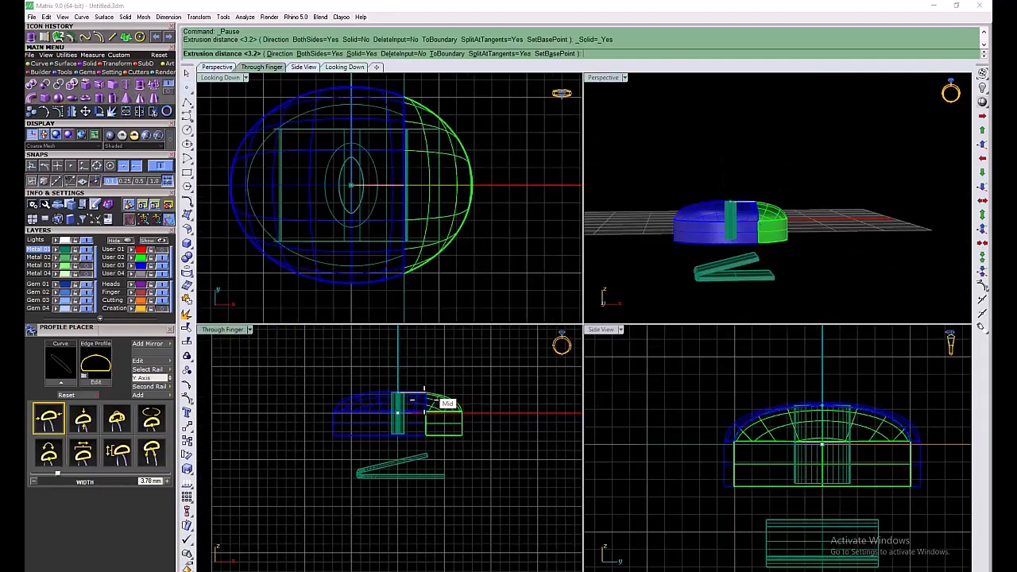
{"action": "scroll", "coordinate": [399, 403], "scroll_direction": "up", "scroll_amount": 9}
{"action": "left_click", "coordinate": [397, 398]}
Extrude the outer oval vertically into a shallow solid disc
{"action": "left_click", "coordinate": [375, 198]}
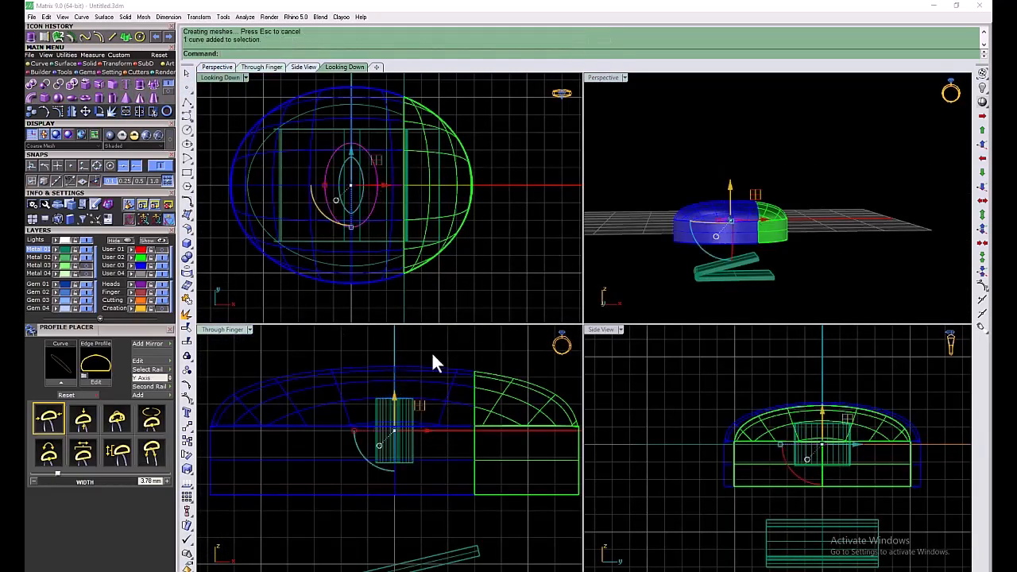
{"action": "right_click", "coordinate": [434, 360]}
{"action": "scroll", "coordinate": [400, 419], "scroll_direction": "up", "scroll_amount": 6}
{"action": "left_click", "coordinate": [400, 419]}
{"action": "left_click", "coordinate": [510, 294]}
Move the post and disc above the domed body and place the disc on top of the post
{"action": "scroll", "coordinate": [354, 420], "scroll_direction": "down", "scroll_amount": 8}
{"action": "left_click_drag", "start_coordinate": [326, 364], "coordinate": [413, 477]}
{"action": "left_click_drag", "start_coordinate": [369, 415], "coordinate": [369, 346]}
{"action": "right_click_drag", "start_coordinate": [397, 357], "coordinate": [397, 461]}
{"action": "left_click_drag", "start_coordinate": [407, 447], "coordinate": [433, 390]}
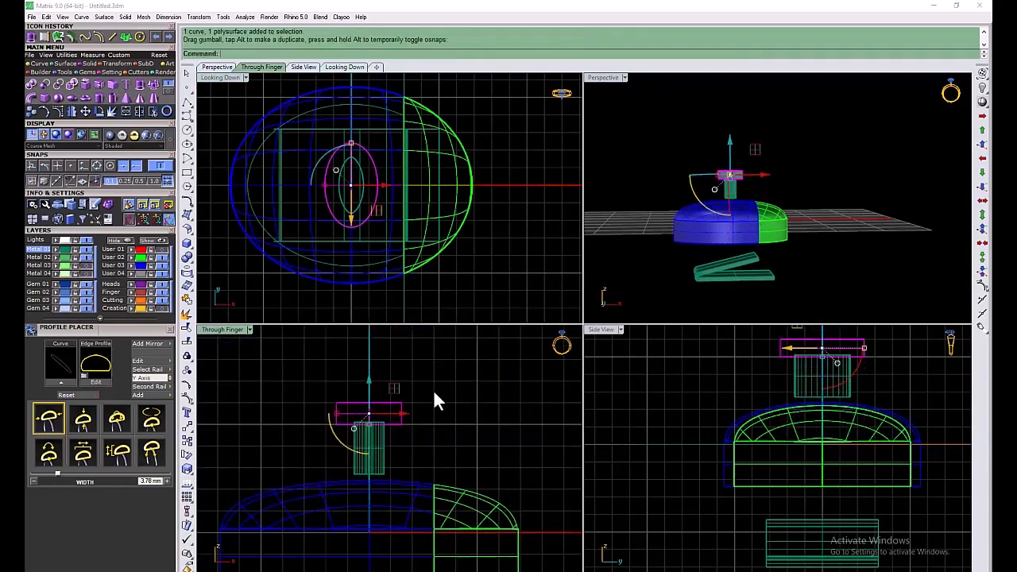
Fillet the top edge of the oval disc
{"action": "double_click", "coordinate": [603, 78]}
{"action": "right_click_drag", "start_coordinate": [494, 215], "coordinate": [500, 336]}
{"action": "scroll", "coordinate": [500, 337], "scroll_direction": "up", "scroll_amount": 8}
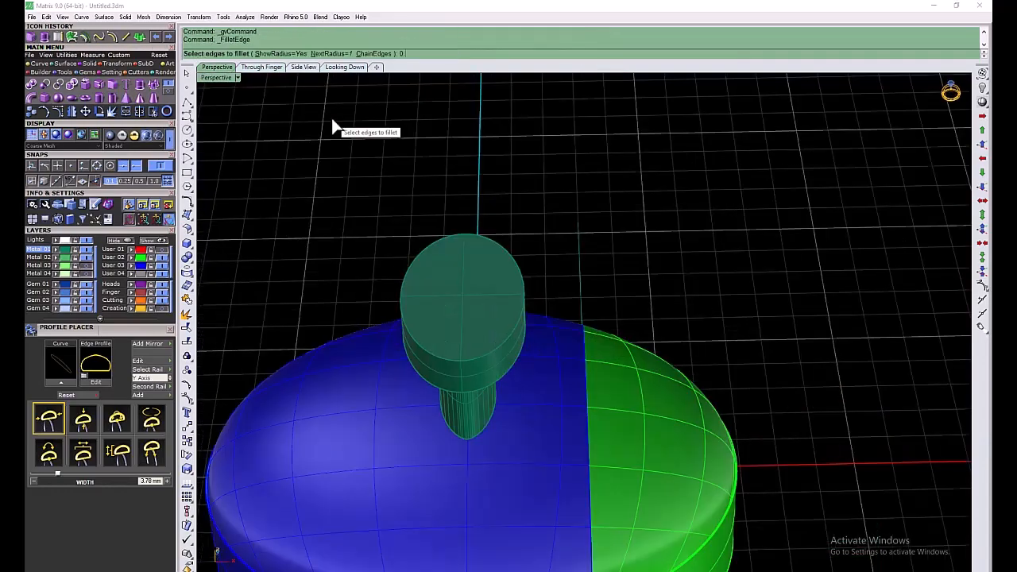
{"action": "left_click", "coordinate": [491, 238]}
{"action": "key", "text": "Return"}
{"action": "key", "text": "Return"}
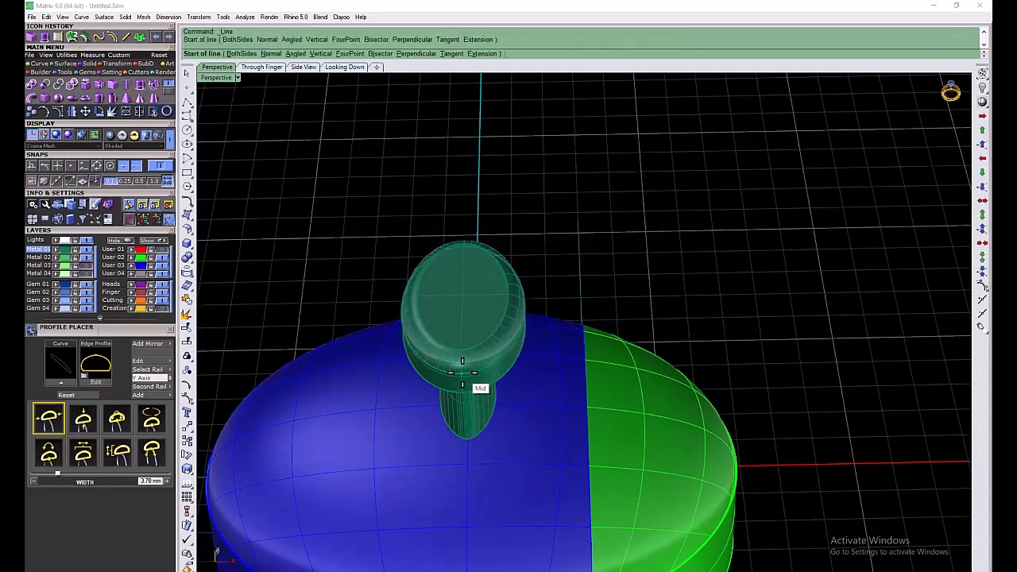
Draw a line along the disc's long axis between its edge midpoints and build a flat-capped pipe on it
{"action": "left_click", "coordinate": [463, 371]}
{"action": "left_click", "coordinate": [462, 242]}
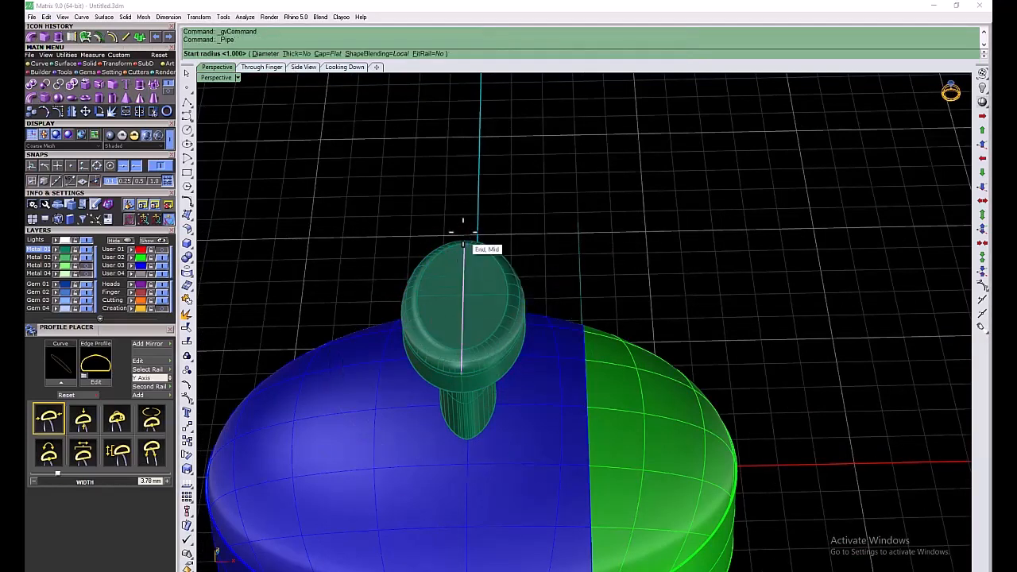
{"action": "left_click", "coordinate": [464, 230]}
{"action": "key", "text": "Return"}
{"action": "key", "text": "ctrl+m"}
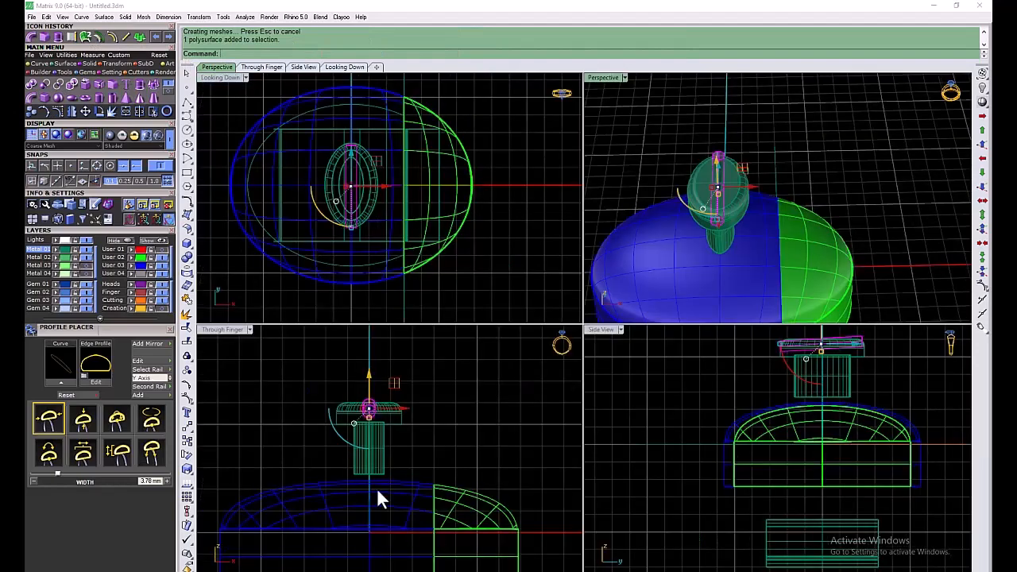
Rotate the tilted pipe in the Side View so that it lies level across the disc
{"action": "scroll", "coordinate": [372, 445], "scroll_direction": "up", "scroll_amount": 5}
{"action": "right_click_drag", "start_coordinate": [810, 433], "coordinate": [819, 527]}
{"action": "scroll", "coordinate": [795, 461], "scroll_direction": "up", "scroll_amount": 7}
{"action": "left_click", "coordinate": [61, 115]}
{"action": "left_click", "coordinate": [636, 458]}
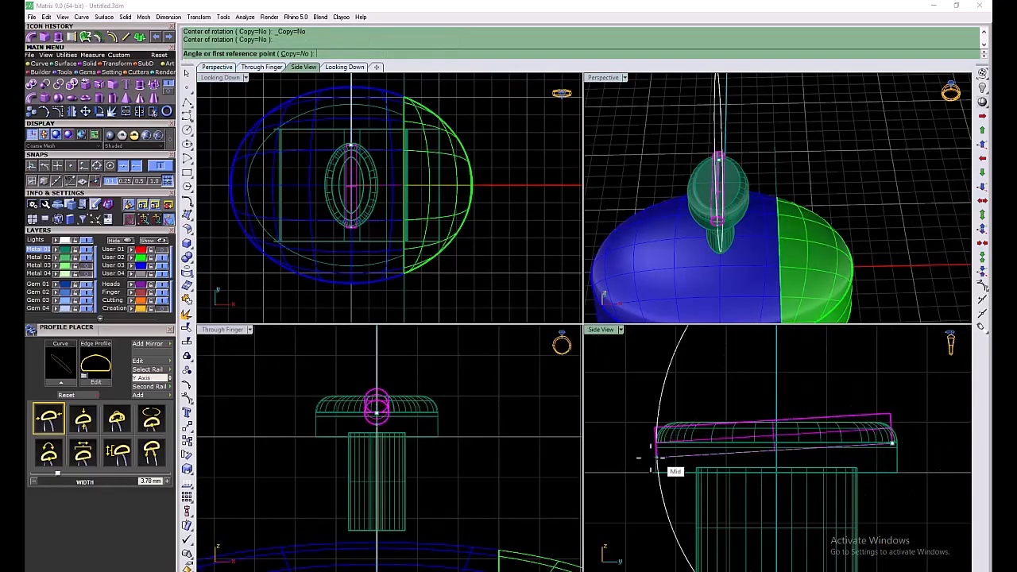
{"action": "left_click", "coordinate": [640, 453]}
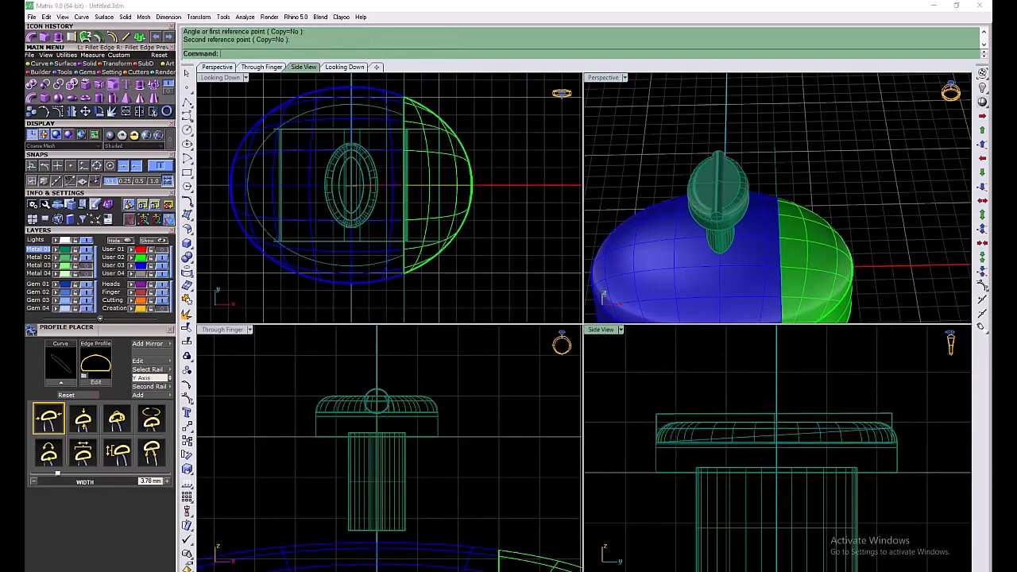
Try to subtract the pipe from the filleted oval disc with a Boolean difference
{"action": "left_click", "coordinate": [112, 84]}
{"action": "left_click", "coordinate": [749, 165]}
{"action": "left_click", "coordinate": [739, 167]}
{"action": "key", "text": "Return"}
{"action": "left_click", "coordinate": [721, 155]}
{"action": "key", "text": "Return"}
{"action": "left_click", "coordinate": [141, 111]}
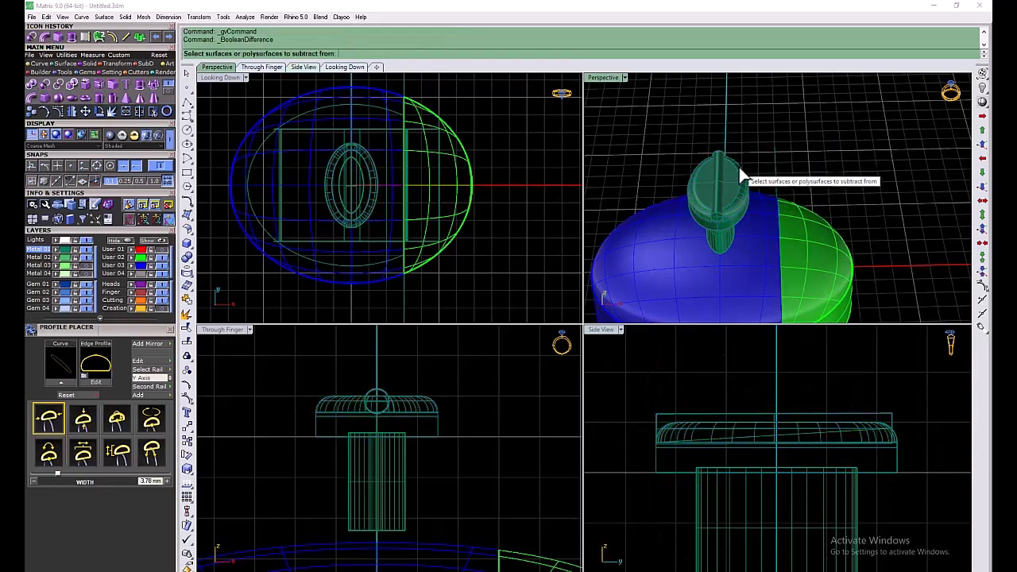
{"action": "left_click", "coordinate": [739, 167]}
{"action": "left_click", "coordinate": [721, 156]}
{"action": "key", "text": "Return"}
Stretch the pipe along its length so that it extends past both ends of the oval disc
{"action": "left_click", "coordinate": [376, 390]}
{"action": "left_click_drag", "start_coordinate": [351, 226], "coordinate": [351, 232]}
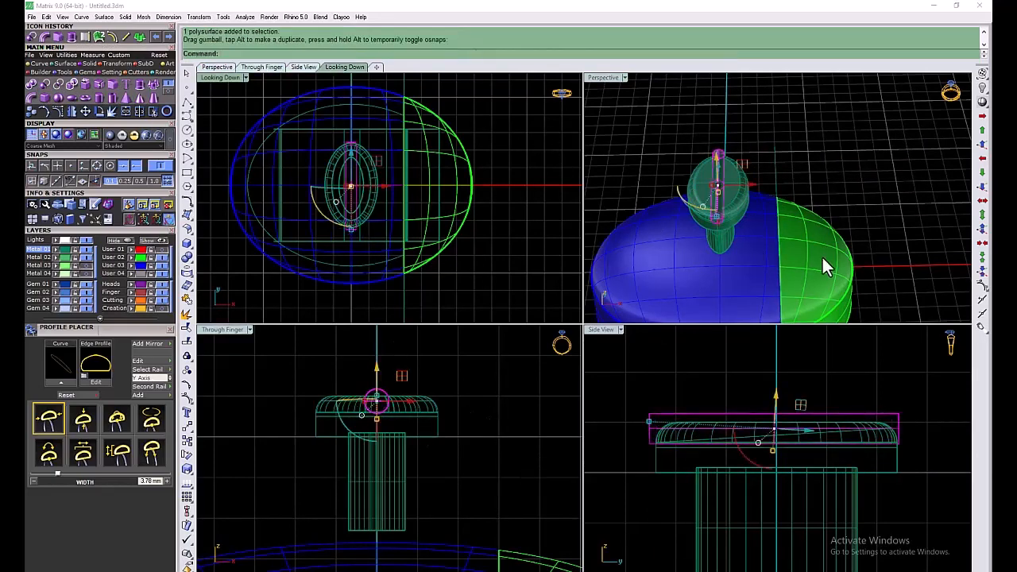
{"action": "left_click_drag", "start_coordinate": [732, 433], "coordinate": [716, 432]}
{"action": "left_click", "coordinate": [650, 384]}
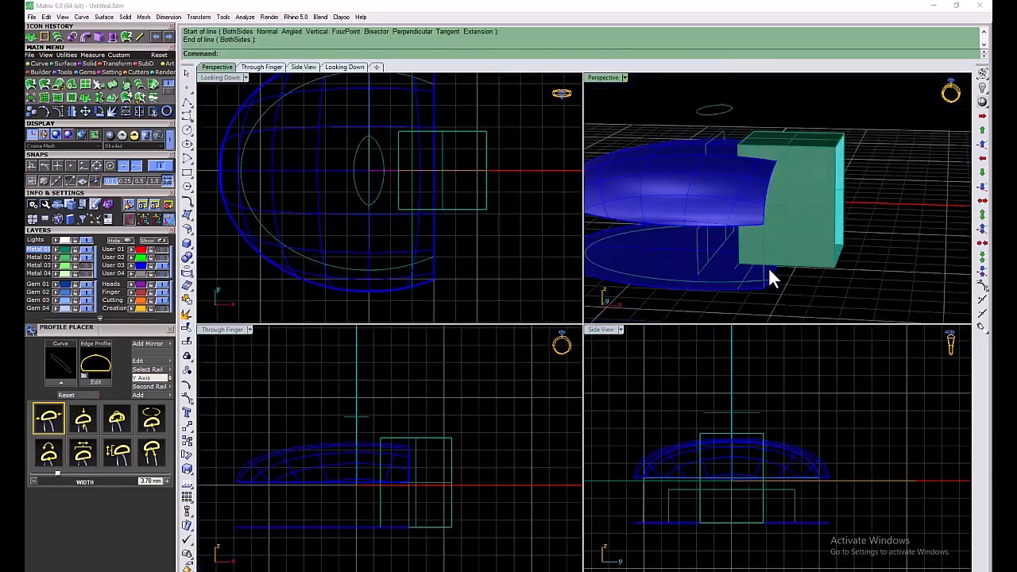
Sweep a side wall along the base and dome edges as two rails, using the vertical end lines as cross sections
{"action": "right_click_drag", "start_coordinate": [769, 267], "coordinate": [942, 238]}
{"action": "scroll", "coordinate": [835, 220], "scroll_direction": "down", "scroll_amount": 8}
{"action": "left_click", "coordinate": [899, 247]}
{"action": "left_click", "coordinate": [899, 220]}
{"action": "scroll", "coordinate": [844, 236], "scroll_direction": "up", "scroll_amount": 6}
{"action": "left_click", "coordinate": [845, 235]}
{"action": "left_click", "coordinate": [682, 233]}
{"action": "right_click", "coordinate": [682, 233]}
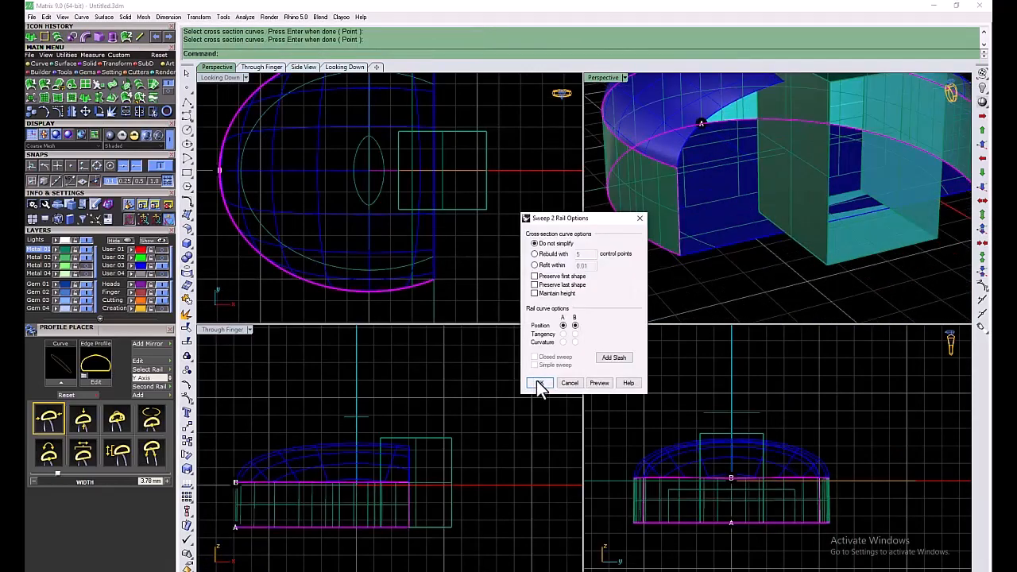
{"action": "left_click", "coordinate": [540, 384]}
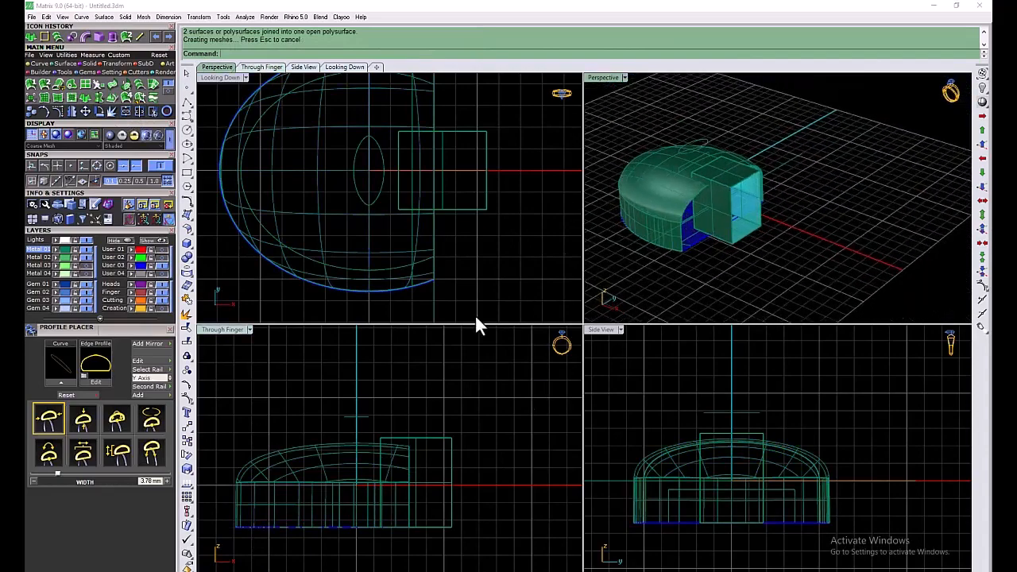
Draw a straight line across the body's open end between the dome's two lower corners
{"action": "scroll", "coordinate": [676, 233], "scroll_direction": "up", "scroll_amount": 5}
{"action": "scroll", "coordinate": [626, 190], "scroll_direction": "up", "scroll_amount": 4}
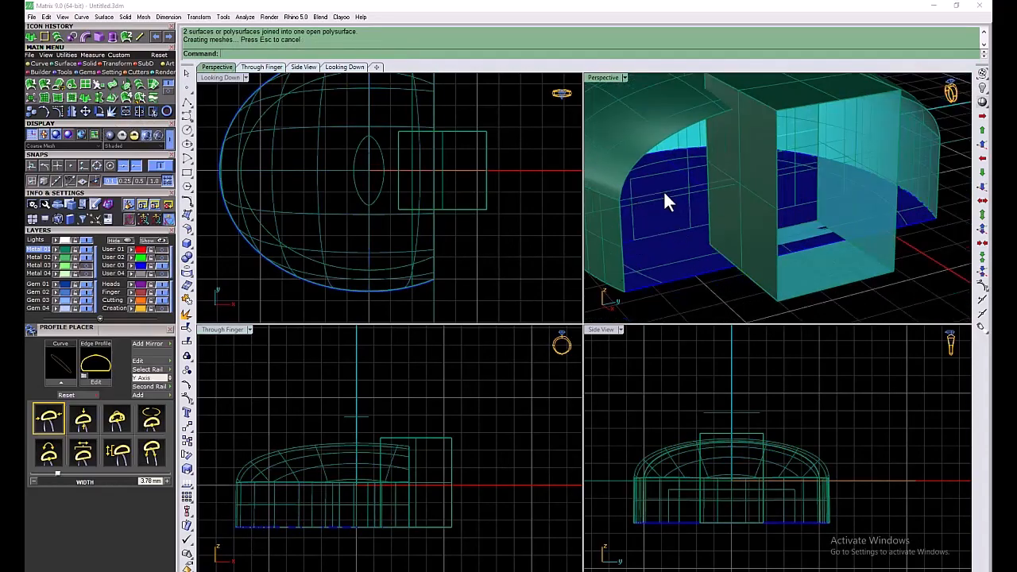
{"action": "left_click", "coordinate": [664, 192]}
{"action": "key", "text": "Delete"}
{"action": "left_click", "coordinate": [142, 37]}
{"action": "left_click", "coordinate": [621, 199]}
{"action": "scroll", "coordinate": [941, 141], "scroll_direction": "up", "scroll_amount": 5}
{"action": "left_click", "coordinate": [944, 135]}
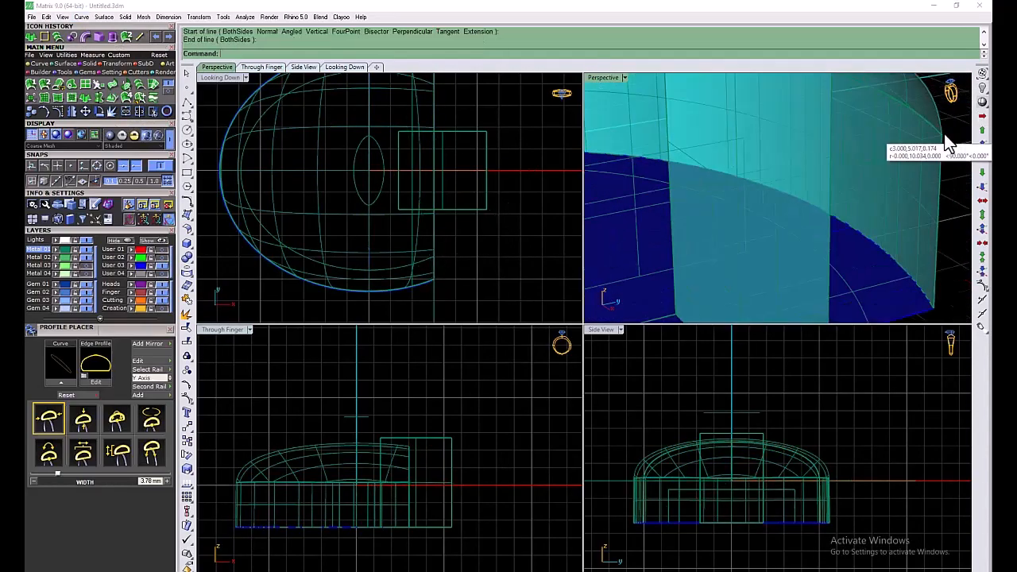
Close the lower part of the open end with a two-rail sweep between the cross line and the base edge
{"action": "left_click", "coordinate": [737, 177]}
{"action": "left_click", "coordinate": [694, 228]}
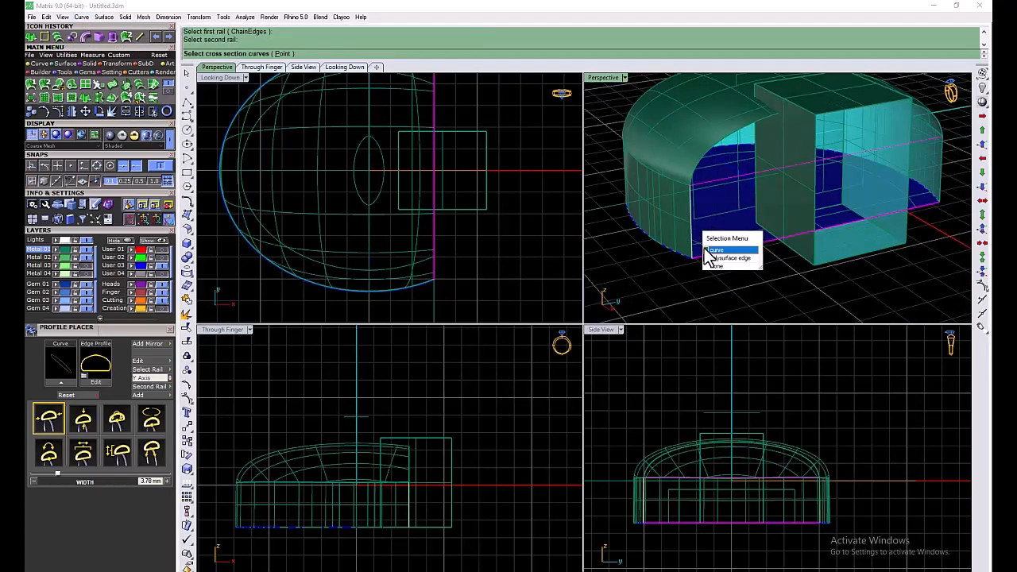
{"action": "left_click", "coordinate": [709, 250]}
{"action": "left_click", "coordinate": [942, 173]}
{"action": "left_click", "coordinate": [954, 195]}
{"action": "key", "text": "Return"}
{"action": "left_click", "coordinate": [536, 383]}
Loft a surface between the cross line and the dome's arched edge to close the upper end face
{"action": "left_click", "coordinate": [148, 82]}
{"action": "left_click", "coordinate": [747, 173]}
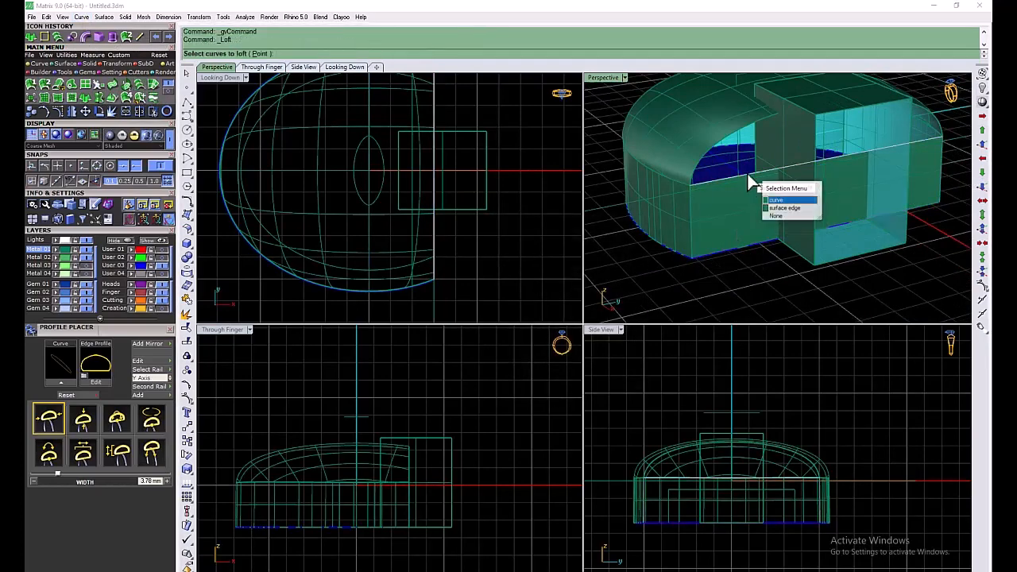
{"action": "left_click", "coordinate": [777, 199]}
{"action": "left_click", "coordinate": [749, 131]}
{"action": "key", "text": "Return"}
{"action": "key", "text": "Return"}
Join the end faces to the dome and side wall
{"action": "left_click", "coordinate": [125, 110]}
{"action": "left_click", "coordinate": [744, 198]}
{"action": "key", "text": "Return"}
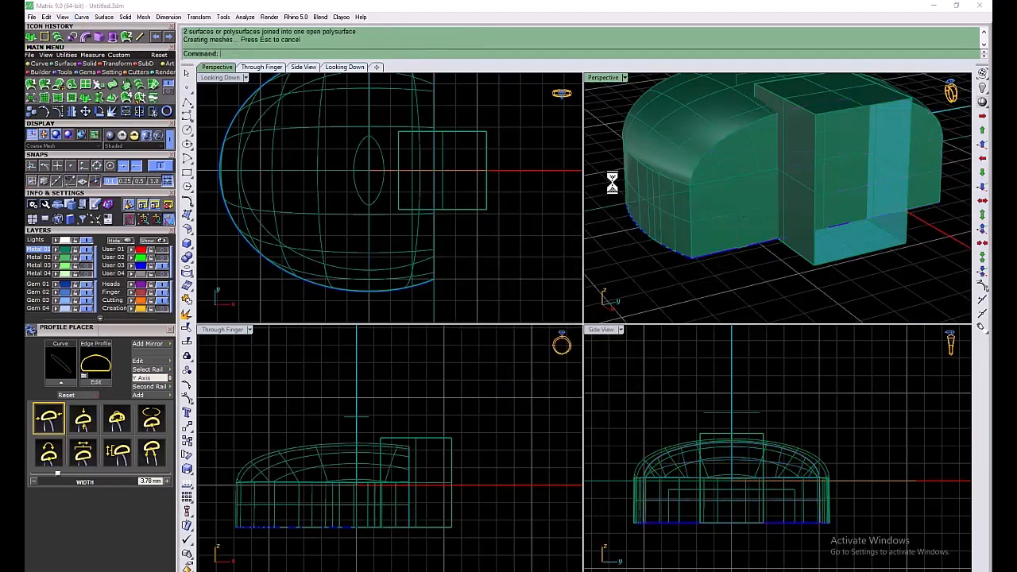
Offset the joined body by 0.5 with all offset directions flipped inward
{"action": "scroll", "coordinate": [729, 458], "scroll_direction": "up", "scroll_amount": 8}
{"action": "left_click_drag", "start_coordinate": [775, 377], "coordinate": [715, 403]}
{"action": "right_click_drag", "start_coordinate": [790, 522], "coordinate": [790, 480]}
{"action": "mouse_move", "coordinate": [733, 436]}
{"action": "left_mouse_down"}
{"action": "mouse_move", "coordinate": [733, 403]}
{"action": "mouse_move", "coordinate": [733, 426]}
{"action": "left_mouse_up"}
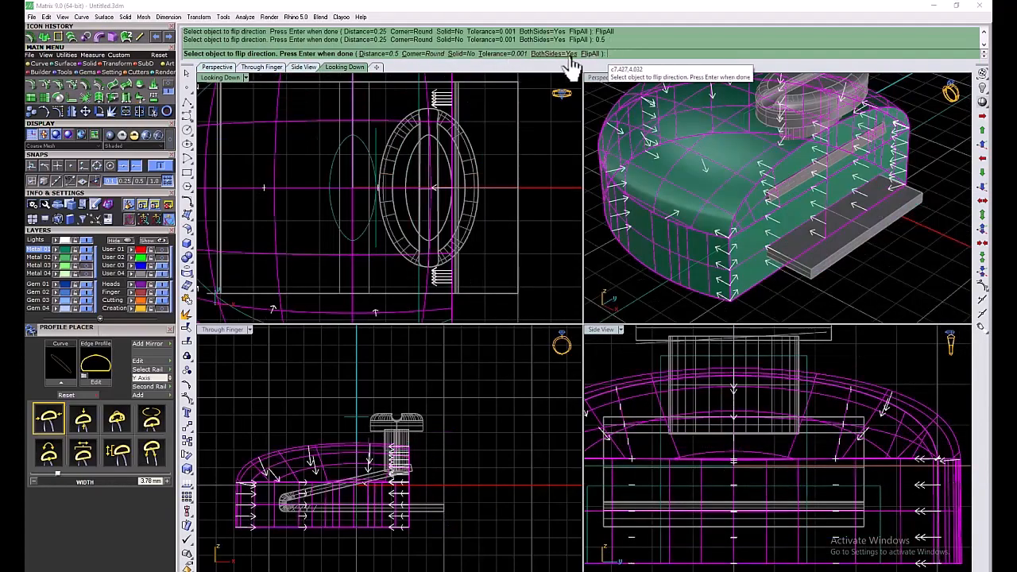
{"action": "key", "text": "Return"}
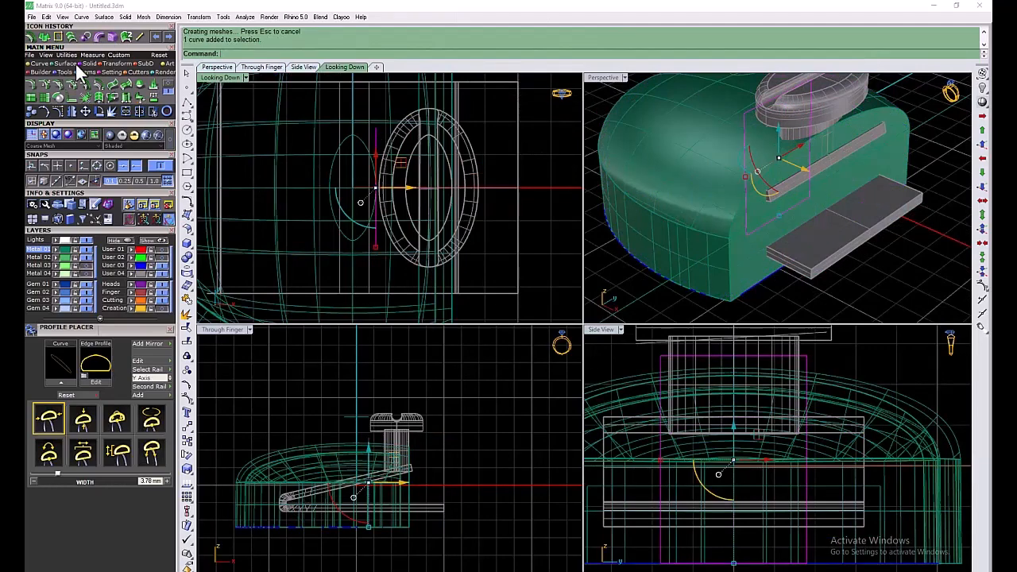
Extrude the upright rectangle behind the button's post into a solid block and move it out through the body's flat end
{"action": "left_click", "coordinate": [87, 63]}
{"action": "left_click", "coordinate": [139, 85]}
{"action": "left_click", "coordinate": [421, 460]}
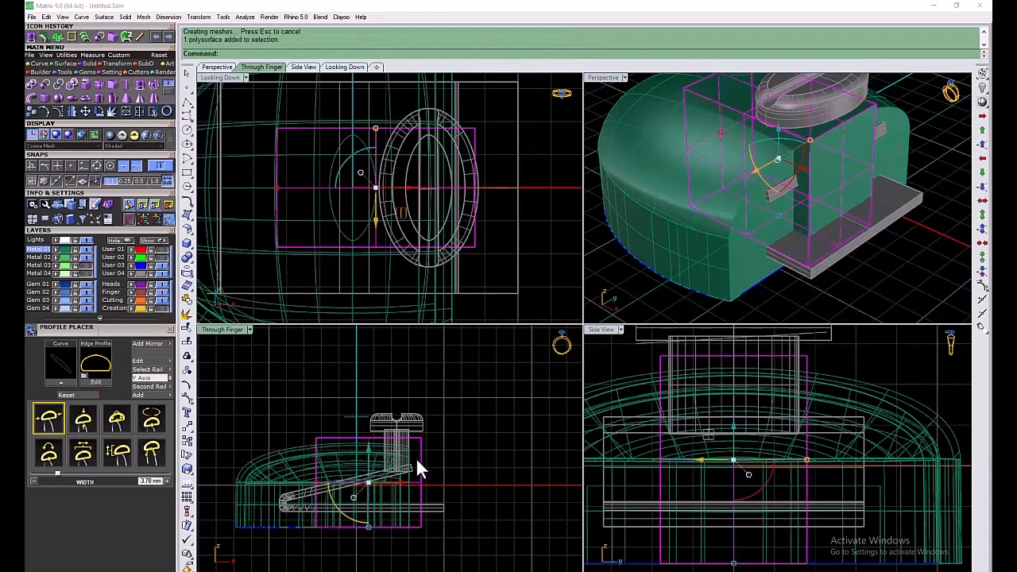
{"action": "left_click_drag", "start_coordinate": [371, 482], "coordinate": [433, 483]}
{"action": "key", "text": "Escape"}
{"action": "right_click_drag", "start_coordinate": [788, 221], "coordinate": [851, 275]}
{"action": "left_click", "coordinate": [446, 482]}
{"action": "left_click_drag", "start_coordinate": [447, 482], "coordinate": [449, 483]}
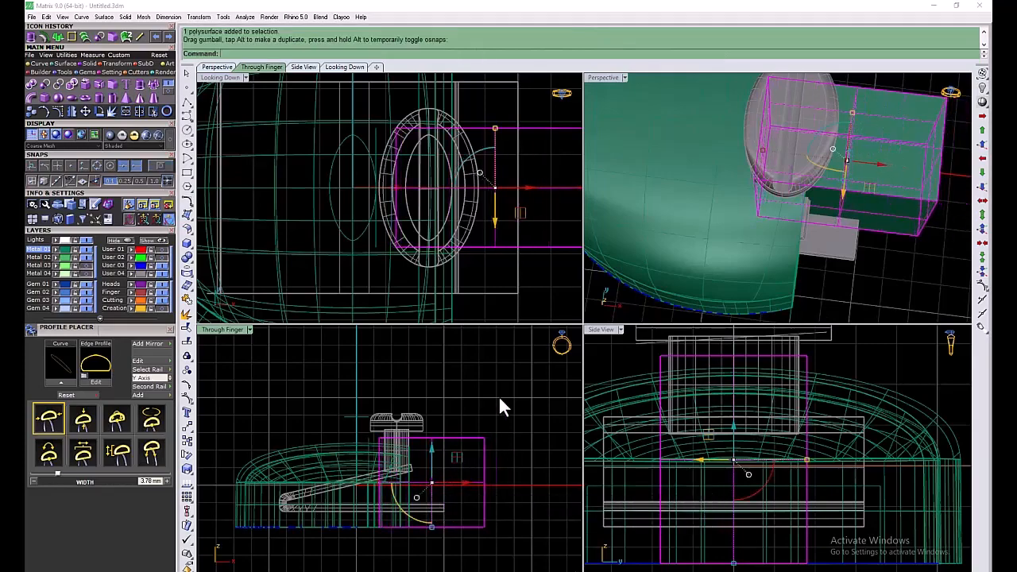
Subtract the block from the body with a Boolean difference to open a slot for the button's post
{"action": "key", "text": "Escape"}
{"action": "left_click", "coordinate": [749, 287]}
{"action": "key", "text": "Return"}
{"action": "left_click", "coordinate": [486, 442]}
{"action": "key", "text": "Return"}
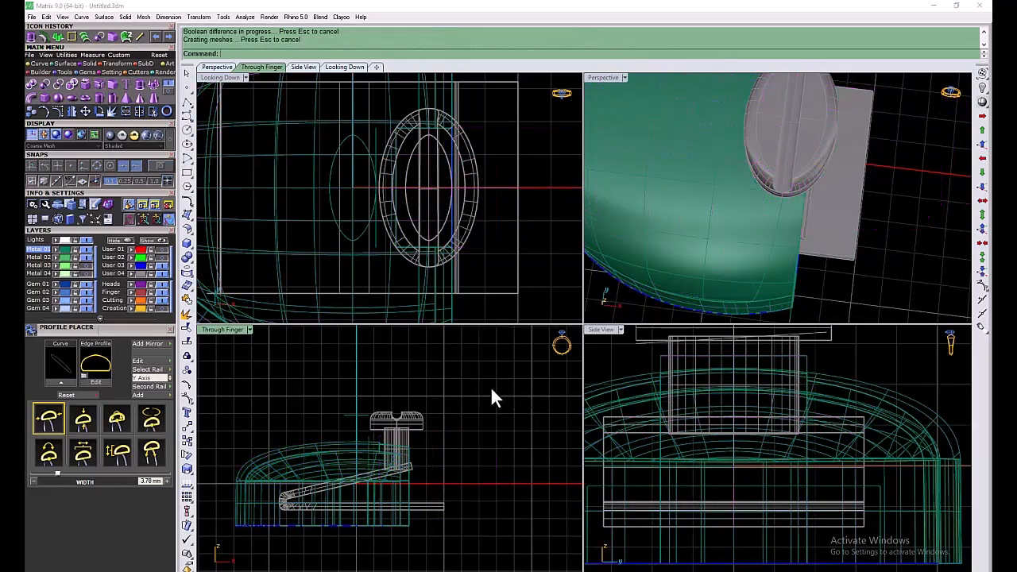
Extrude the low, wide rectangle to both sides into a solid block
{"action": "right_click_drag", "start_coordinate": [768, 240], "coordinate": [675, 169]}
{"action": "scroll", "coordinate": [716, 518], "scroll_direction": "down", "scroll_amount": 4}
{"action": "left_click", "coordinate": [637, 496]}
{"action": "left_click", "coordinate": [113, 37]}
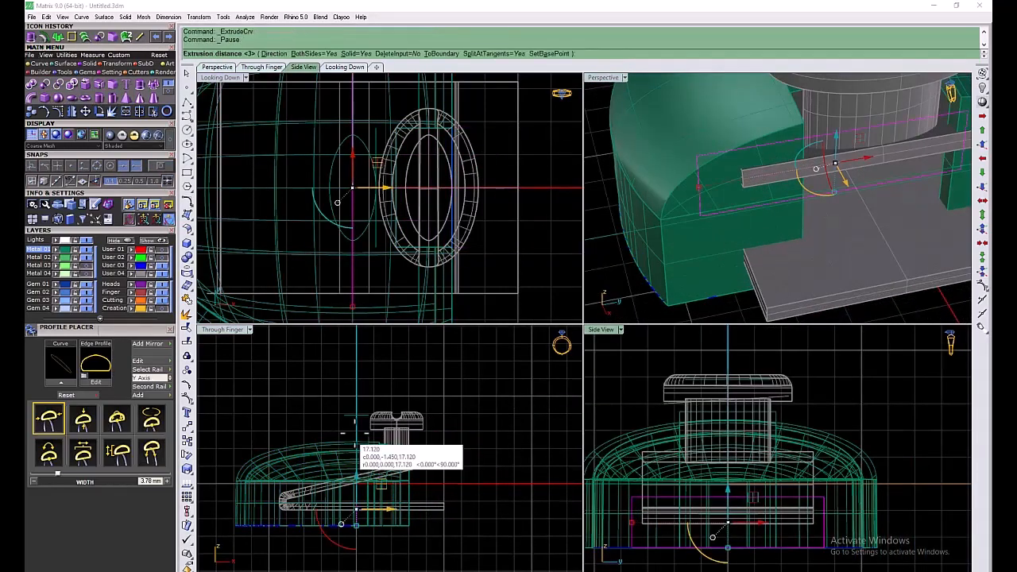
{"action": "left_click", "coordinate": [395, 498]}
{"action": "left_click", "coordinate": [395, 498]}
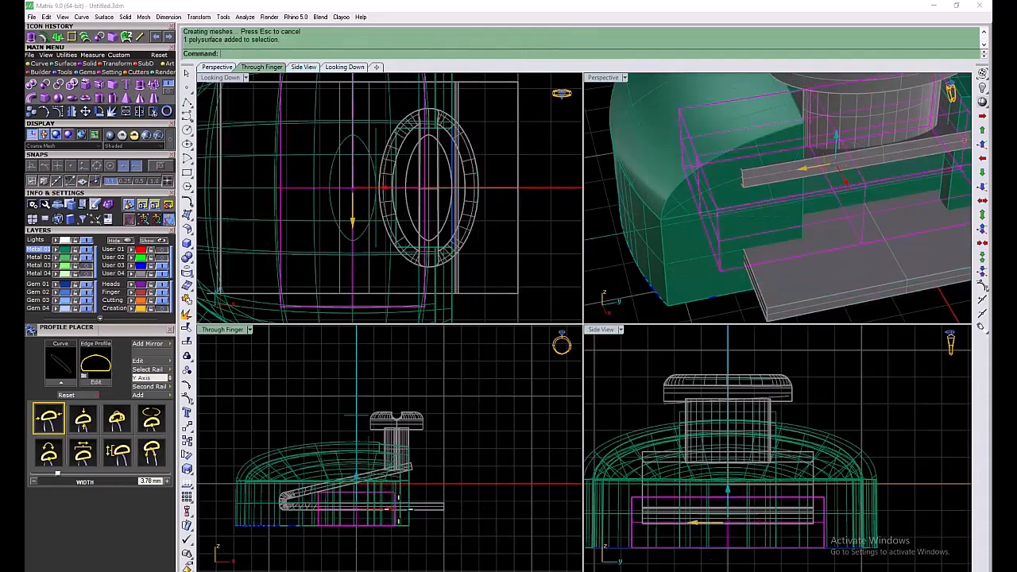
Move the low block out through the body's flat end and increase its height so that it extends past the base
{"action": "left_click_drag", "start_coordinate": [390, 510], "coordinate": [451, 509]}
{"action": "left_click", "coordinate": [482, 537]}
{"action": "scroll", "coordinate": [766, 277], "scroll_direction": "down", "scroll_amount": 4}
{"action": "right_click_drag", "start_coordinate": [766, 278], "coordinate": [735, 227]}
{"action": "left_click", "coordinate": [456, 498]}
{"action": "left_click_drag", "start_coordinate": [728, 549], "coordinate": [728, 562]}
{"action": "left_click", "coordinate": [883, 412]}
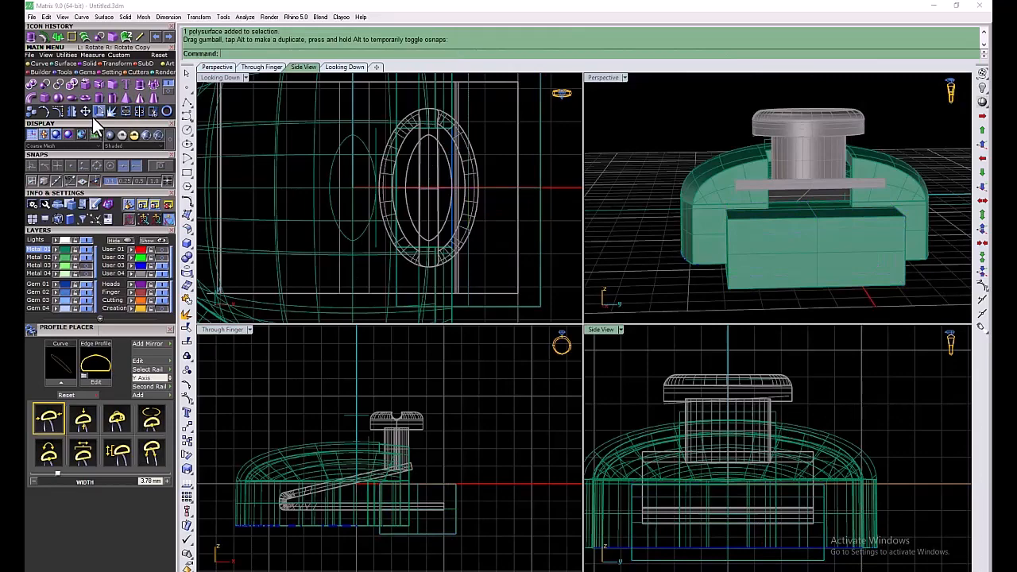
Subtract the low block from the body with a Boolean difference to cut the clip opening
{"action": "left_click", "coordinate": [45, 85]}
{"action": "left_click", "coordinate": [716, 179]}
{"action": "right_click", "coordinate": [717, 183]}
{"action": "left_click", "coordinate": [816, 281]}
{"action": "right_click", "coordinate": [817, 280]}
{"action": "mouse_move", "coordinate": [816, 278]}
{"action": "right_mouse_down"}
{"action": "mouse_move", "coordinate": [830, 205]}
{"action": "mouse_move", "coordinate": [819, 271]}
{"action": "right_mouse_up"}
Select the whole clip, post and button assembly and move it slightly down into the body's openings
{"action": "left_click_drag", "start_coordinate": [442, 391], "coordinate": [359, 434]}
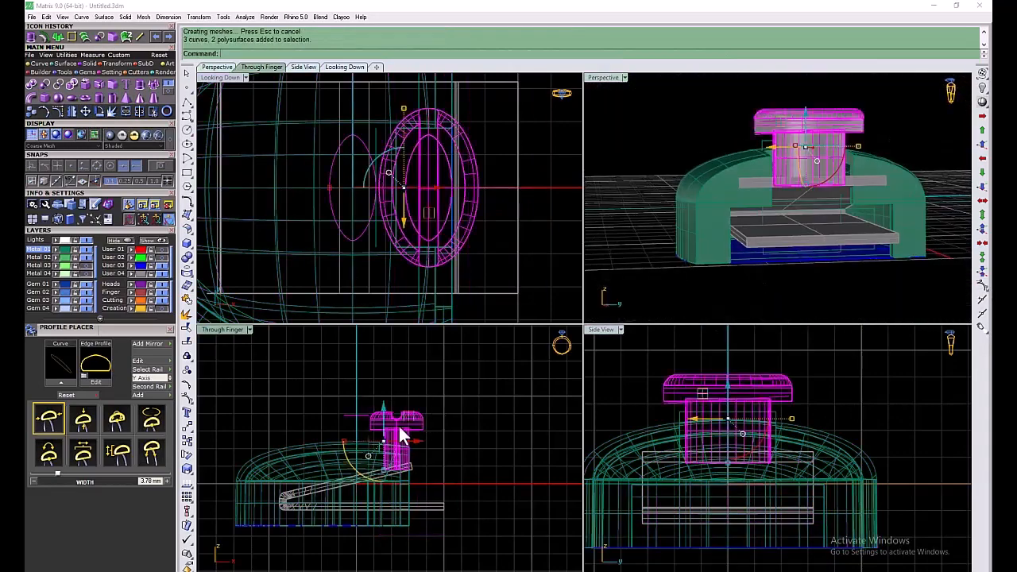
{"action": "left_click", "coordinate": [425, 510]}
{"action": "left_click_drag", "start_coordinate": [495, 479], "coordinate": [352, 467]}
{"action": "left_click", "coordinate": [458, 402]}
{"action": "right_click_drag", "start_coordinate": [720, 195], "coordinate": [763, 246]}
{"action": "left_click", "coordinate": [141, 274]}
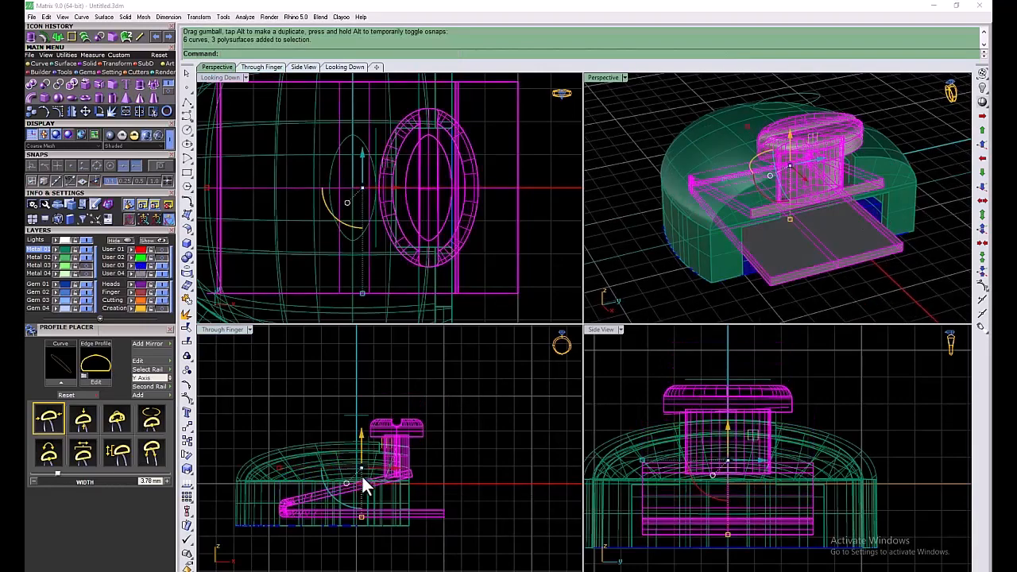
{"action": "left_click_drag", "start_coordinate": [391, 469], "coordinate": [360, 468]}
Narrow the block at the body's flat end and move it to one side of the button's post
{"action": "left_click", "coordinate": [423, 412]}
{"action": "scroll", "coordinate": [421, 415], "scroll_direction": "up", "scroll_amount": 2}
{"action": "mouse_move", "coordinate": [396, 451]}
{"action": "right_mouse_down"}
{"action": "mouse_move", "coordinate": [386, 470]}
{"action": "mouse_move", "coordinate": [387, 437]}
{"action": "right_mouse_up"}
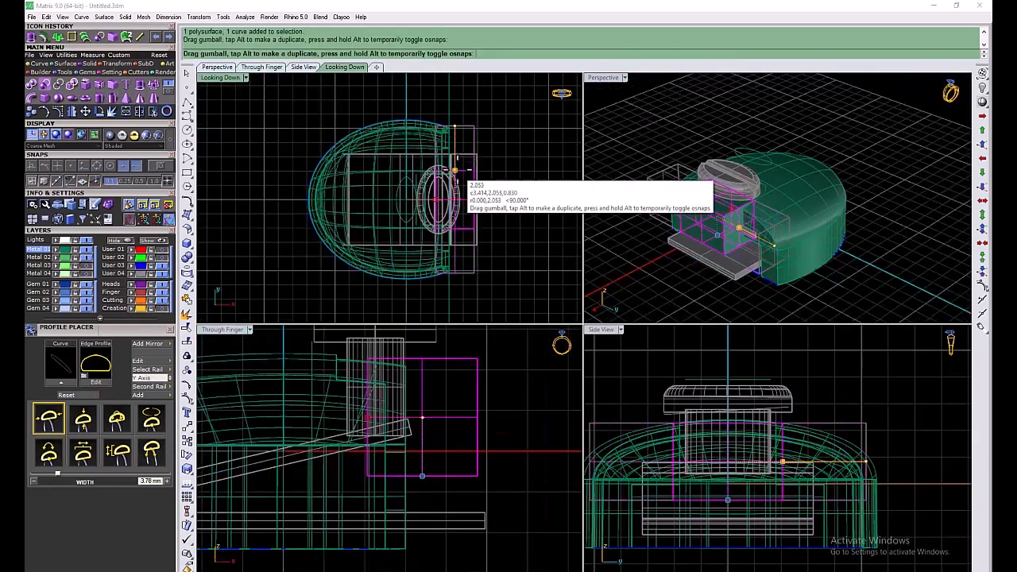
{"action": "left_click_drag", "start_coordinate": [455, 172], "coordinate": [456, 248]}
{"action": "right_click_drag", "start_coordinate": [499, 186], "coordinate": [490, 211]}
Undo the block's mirroring about the Y axis and mirror it about the X axis to the post's other side
{"action": "key", "text": "F5"}
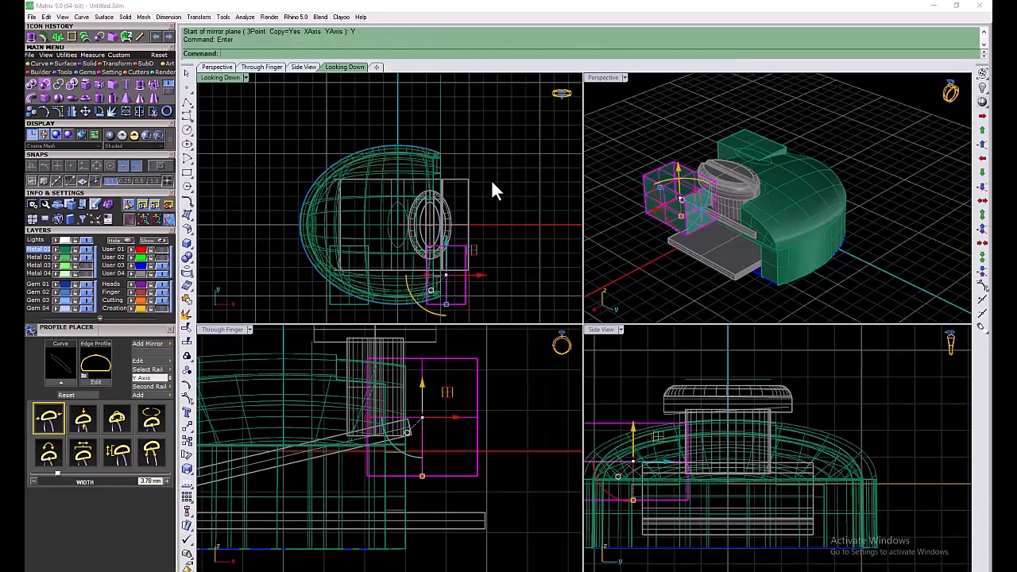
{"action": "key", "text": "ctrl+z"}
{"action": "key", "text": "F4"}
{"action": "left_click", "coordinate": [281, 169]}
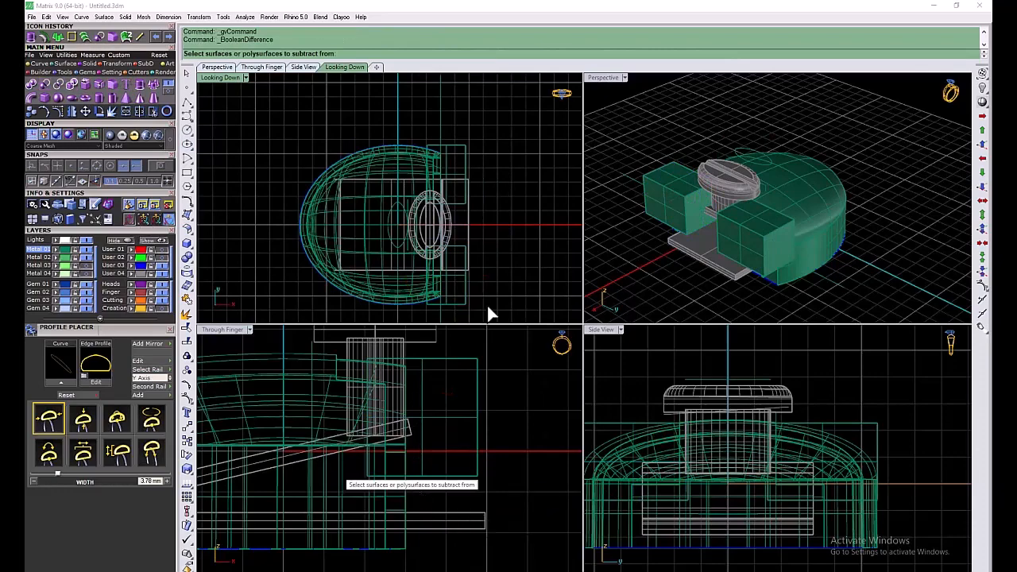
Subtract both side blocks from the body with a Boolean difference to cut recesses beside the post
{"action": "left_click_drag", "start_coordinate": [459, 532], "coordinate": [457, 535]}
{"action": "key", "text": "Return"}
{"action": "left_click_drag", "start_coordinate": [509, 153], "coordinate": [456, 272]}
{"action": "key", "text": "Return"}
{"action": "scroll", "coordinate": [729, 234], "scroll_direction": "up", "scroll_amount": 8}
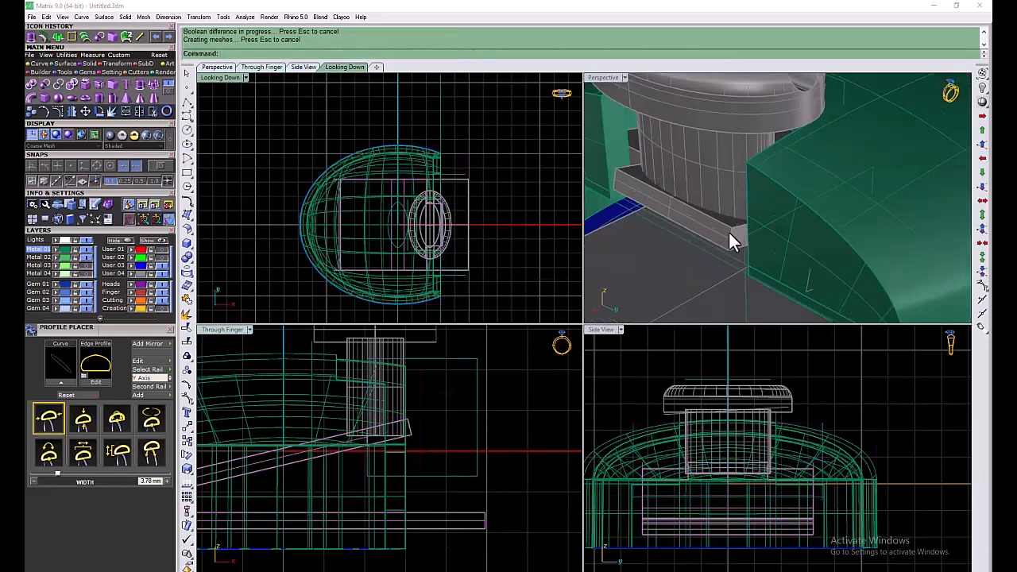
{"action": "right_click_drag", "start_coordinate": [729, 236], "coordinate": [704, 299]}
Move the remaining side rectangle outward past the body's flat end and extrude it across the whole opening as a solid
{"action": "left_click", "coordinate": [475, 402]}
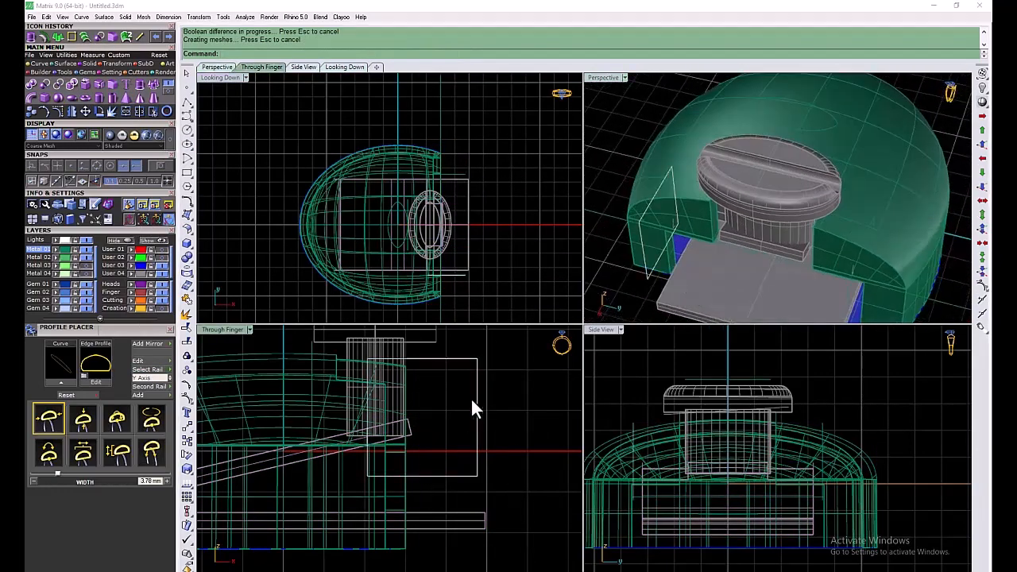
{"action": "left_click", "coordinate": [505, 411]}
{"action": "left_click_drag", "start_coordinate": [427, 417], "coordinate": [456, 416]}
{"action": "left_click", "coordinate": [33, 40]}
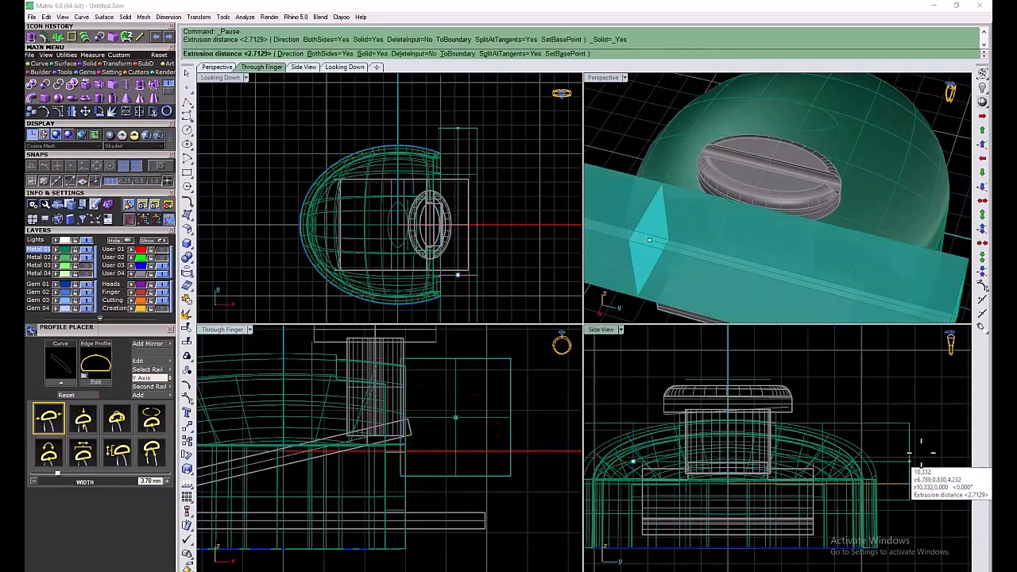
{"action": "left_click", "coordinate": [939, 458]}
Subtract the new block from the clip with a Boolean difference to trim the tip of its upper arm
{"action": "left_click", "coordinate": [96, 39]}
{"action": "left_click", "coordinate": [411, 436]}
{"action": "key", "text": "Return"}
{"action": "left_click", "coordinate": [455, 383]}
{"action": "key", "text": "Return"}
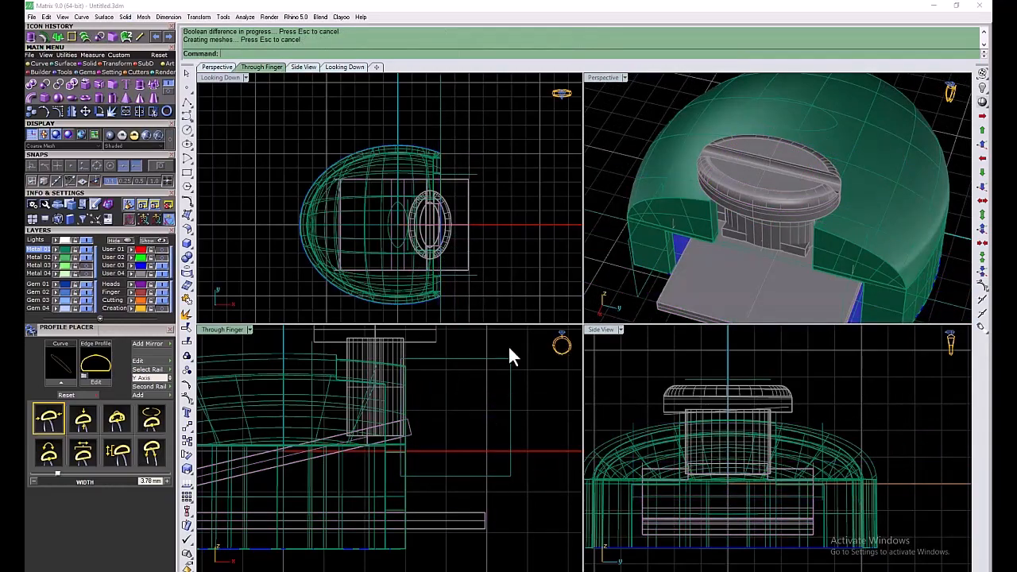
Show the User 02 layer and delete the old side wall surfaces of the clasp's other half
{"action": "key", "text": "F4"}
{"action": "right_click_drag", "start_coordinate": [525, 272], "coordinate": [616, 330]}
{"action": "left_click", "coordinate": [162, 257]}
{"action": "right_click_drag", "start_coordinate": [445, 390], "coordinate": [627, 369]}
{"action": "scroll", "coordinate": [627, 369], "scroll_direction": "up", "scroll_amount": 6}
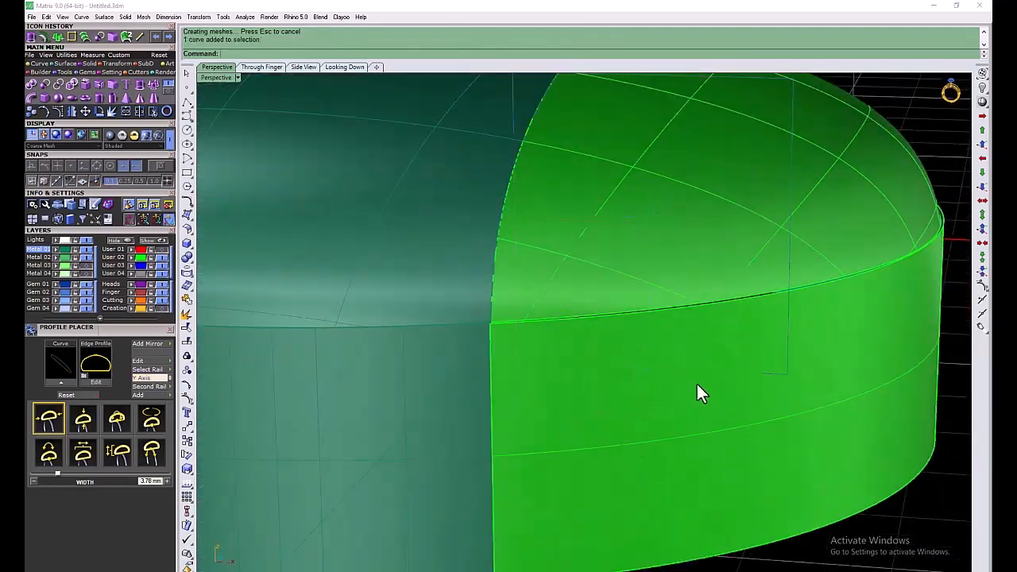
{"action": "scroll", "coordinate": [697, 384], "scroll_direction": "down", "scroll_amount": 6}
{"action": "left_click", "coordinate": [653, 460]}
{"action": "key", "text": "Delete"}
{"action": "right_click_drag", "start_coordinate": [654, 460], "coordinate": [534, 472]}
{"action": "left_click", "coordinate": [405, 426]}
{"action": "key", "text": "Delete"}
{"action": "scroll", "coordinate": [405, 425], "scroll_direction": "down", "scroll_amount": 6}
Move the hollow body to the Metal 02 layer and hide that layer
{"action": "right_click_drag", "start_coordinate": [406, 425], "coordinate": [549, 389]}
{"action": "left_click", "coordinate": [62, 250]}
{"action": "right_click_drag", "start_coordinate": [358, 398], "coordinate": [313, 358]}
{"action": "left_click", "coordinate": [509, 397]}
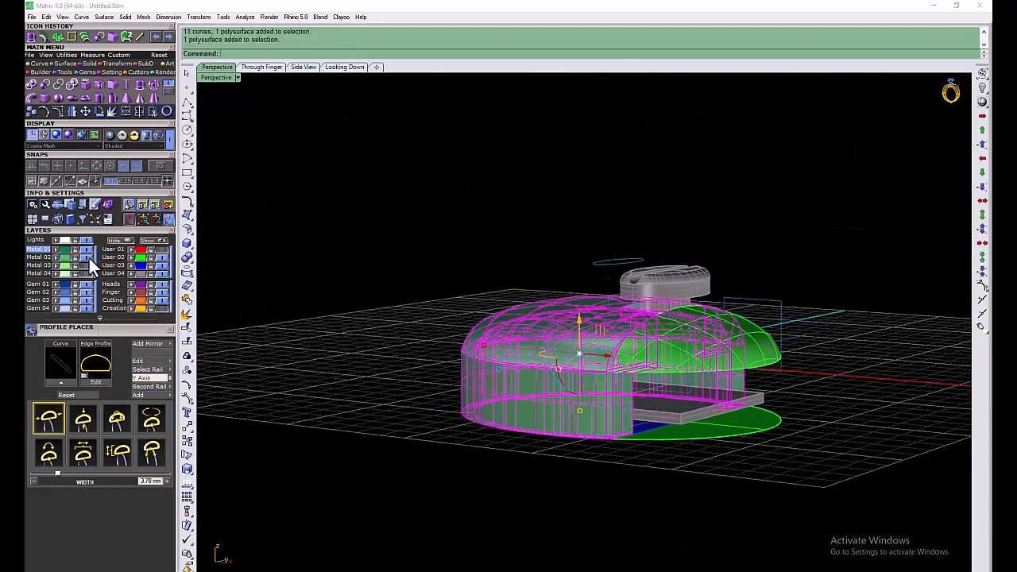
{"action": "left_click", "coordinate": [89, 258]}
Delete all leftover curves on the Metal 01 layer and hide the User 03 and User 04 layers
{"action": "right_click_drag", "start_coordinate": [493, 414], "coordinate": [421, 342]}
{"action": "scroll", "coordinate": [450, 388], "scroll_direction": "up", "scroll_amount": 6}
{"action": "scroll", "coordinate": [449, 388], "scroll_direction": "down", "scroll_amount": 6}
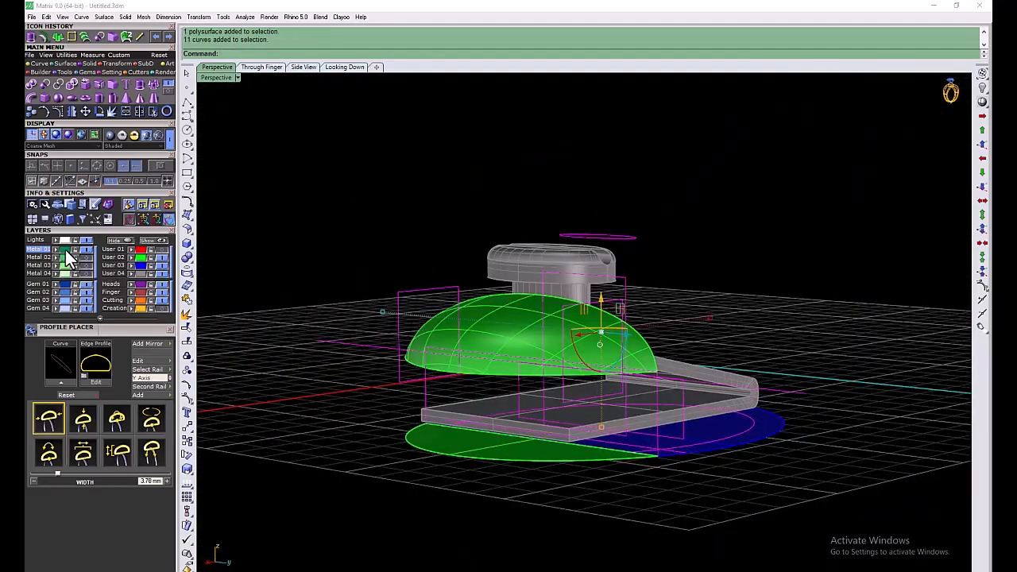
{"action": "right_click_drag", "start_coordinate": [413, 382], "coordinate": [296, 420]}
{"action": "key", "text": "Delete"}
{"action": "left_click", "coordinate": [162, 266]}
{"action": "left_click", "coordinate": [162, 274]}
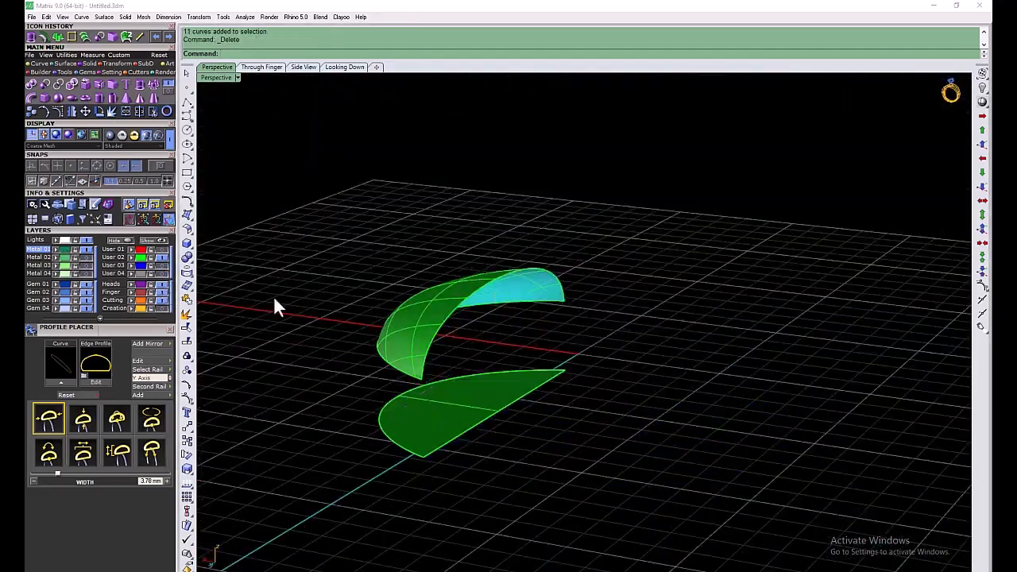
Draw vertical lines connecting the corners of the smaller half's base to its dome corners
{"action": "left_click", "coordinate": [564, 371]}
{"action": "left_click", "coordinate": [566, 302]}
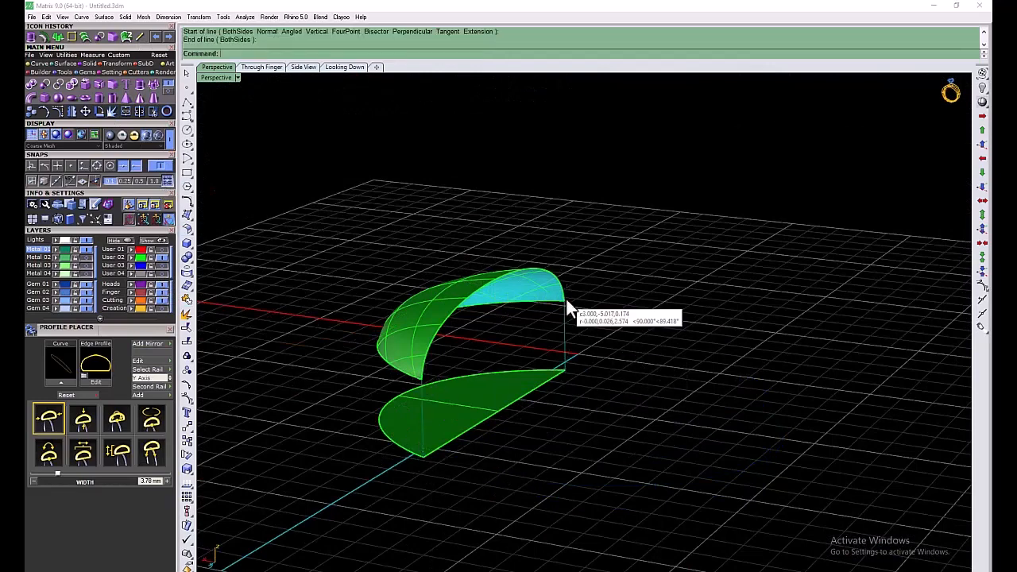
{"action": "left_click", "coordinate": [62, 63]}
{"action": "left_click", "coordinate": [45, 85]}
{"action": "left_click", "coordinate": [399, 444]}
{"action": "left_click", "coordinate": [400, 371]}
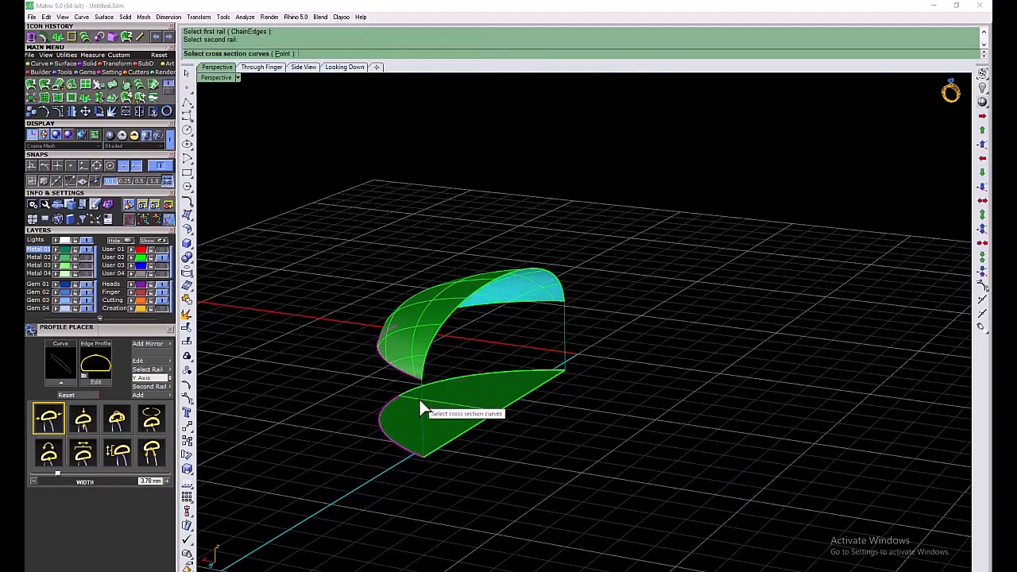
Duplicate the curved edges of the smaller half's base and dome and join each set into a rail curve
{"action": "left_click", "coordinate": [39, 64]}
{"action": "left_click", "coordinate": [167, 91]}
{"action": "left_click", "coordinate": [140, 98]}
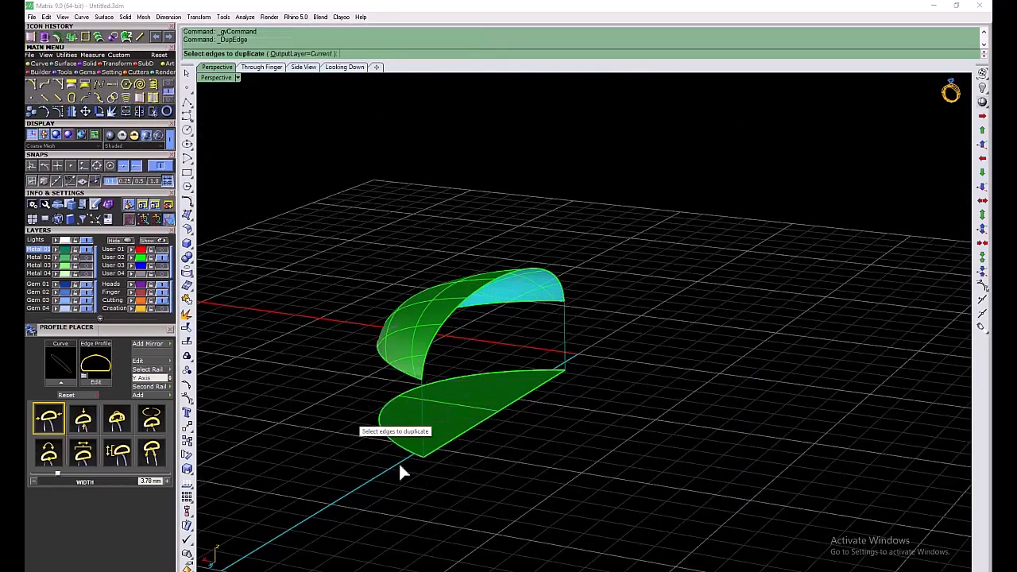
{"action": "left_click", "coordinate": [388, 438]}
{"action": "key", "text": "Return"}
{"action": "key", "text": "ctrl+j"}
{"action": "left_click", "coordinate": [385, 357]}
{"action": "key", "text": "Escape"}
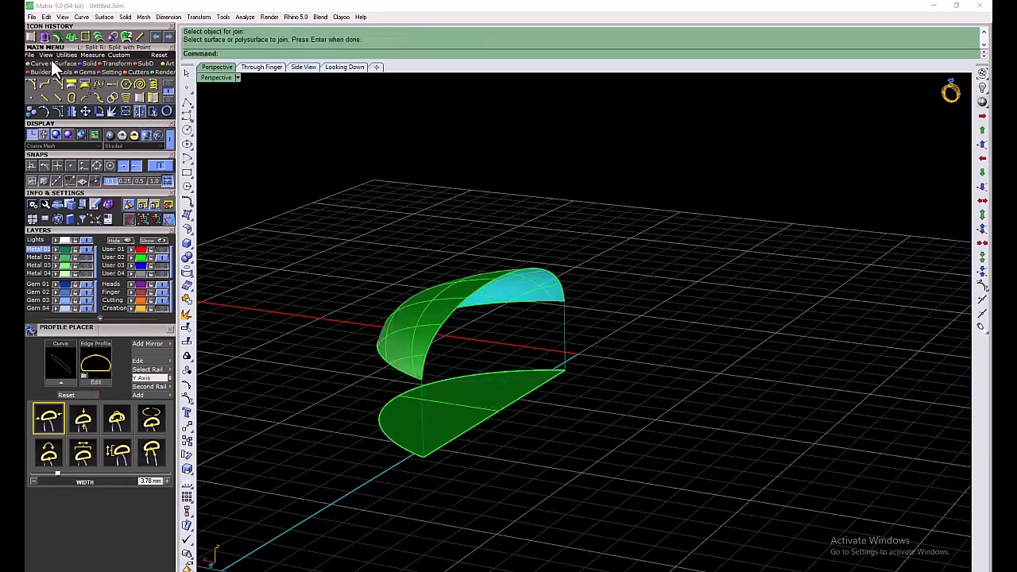
{"action": "left_click", "coordinate": [401, 376]}
{"action": "key", "text": "Return"}
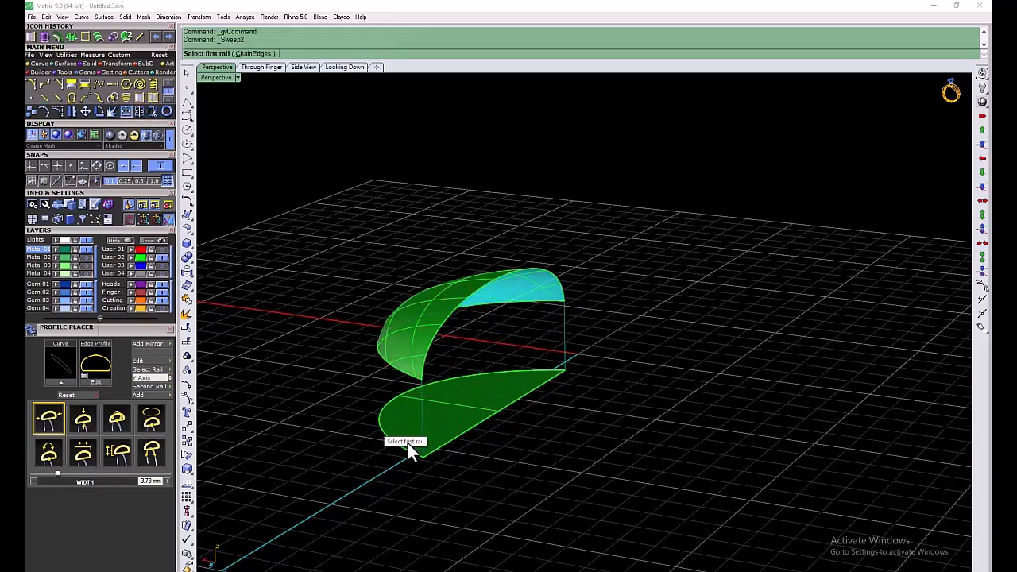
Sweep the smaller half's side wall along the base and dome rails using the vertical lines as cross sections
{"action": "left_click", "coordinate": [404, 448]}
{"action": "right_click", "coordinate": [404, 446]}
{"action": "left_click", "coordinate": [402, 371]}
{"action": "right_click", "coordinate": [402, 372]}
{"action": "right_click", "coordinate": [610, 315]}
{"action": "key", "text": "Return"}
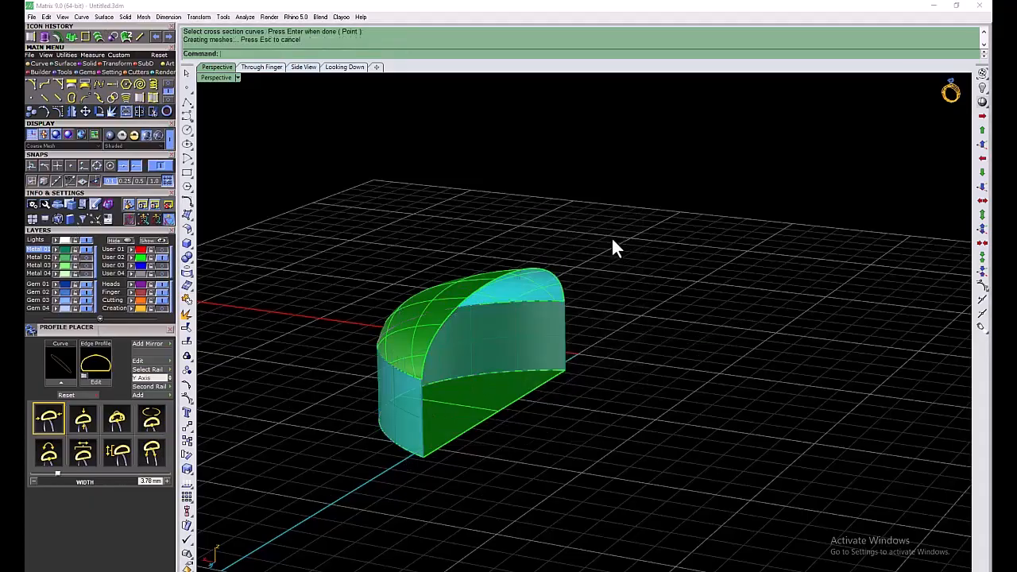
Join the smaller half's dome, base and side wall into one polysurface
{"action": "left_click_drag", "start_coordinate": [611, 236], "coordinate": [350, 390]}
{"action": "key", "text": "ctrl+j"}
{"action": "right_click_drag", "start_coordinate": [346, 302], "coordinate": [326, 279]}
{"action": "left_click", "coordinate": [60, 39]}
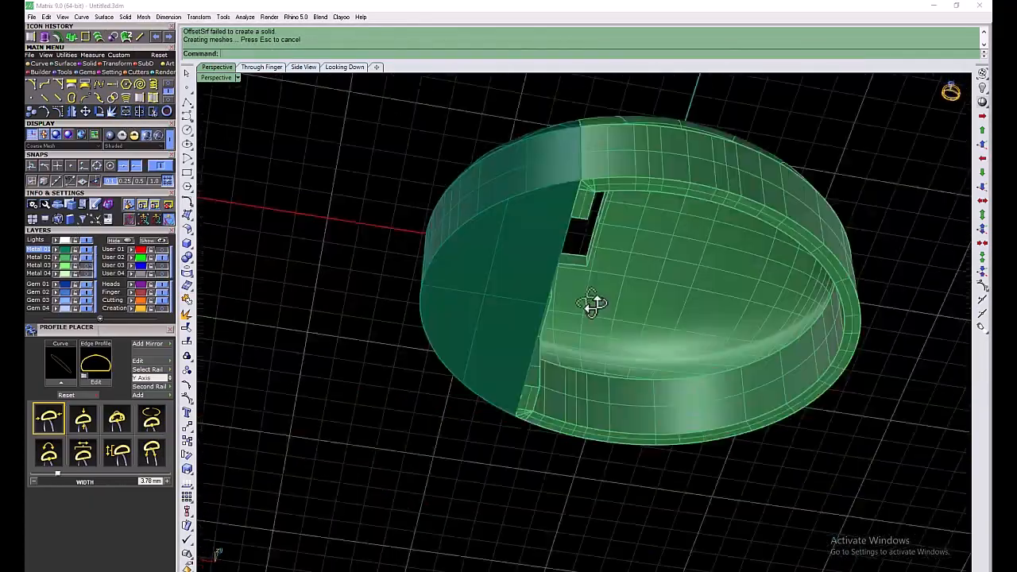
Show the User 03 layer and check the larger half's base surface with the Metal 02 layer hidden
{"action": "right_click_drag", "start_coordinate": [592, 304], "coordinate": [596, 373]}
{"action": "left_click", "coordinate": [163, 266]}
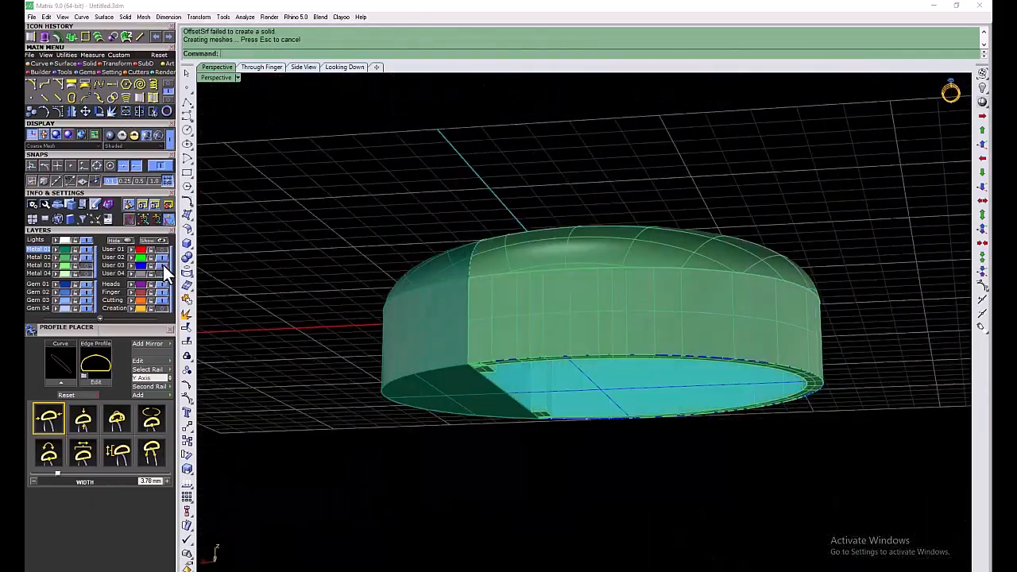
{"action": "right_click_drag", "start_coordinate": [445, 397], "coordinate": [690, 367]}
{"action": "left_click", "coordinate": [682, 421]}
{"action": "left_click", "coordinate": [87, 257]}
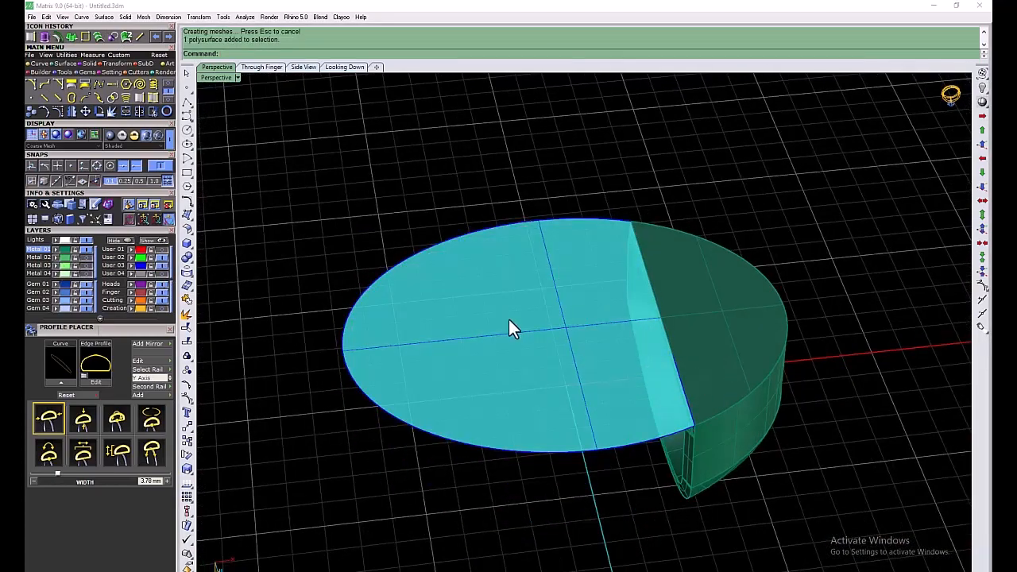
{"action": "left_click", "coordinate": [509, 321]}
{"action": "left_click", "coordinate": [56, 258]}
{"action": "right_click_drag", "start_coordinate": [557, 314], "coordinate": [667, 327]}
{"action": "scroll", "coordinate": [695, 348], "scroll_direction": "up", "scroll_amount": 3}
{"action": "left_click", "coordinate": [88, 258]}
{"action": "scroll", "coordinate": [461, 306], "scroll_direction": "down", "scroll_amount": 4}
{"action": "right_click_drag", "start_coordinate": [449, 318], "coordinate": [477, 302]}
{"action": "double_click", "coordinate": [216, 78]}
{"action": "left_click", "coordinate": [86, 257]}
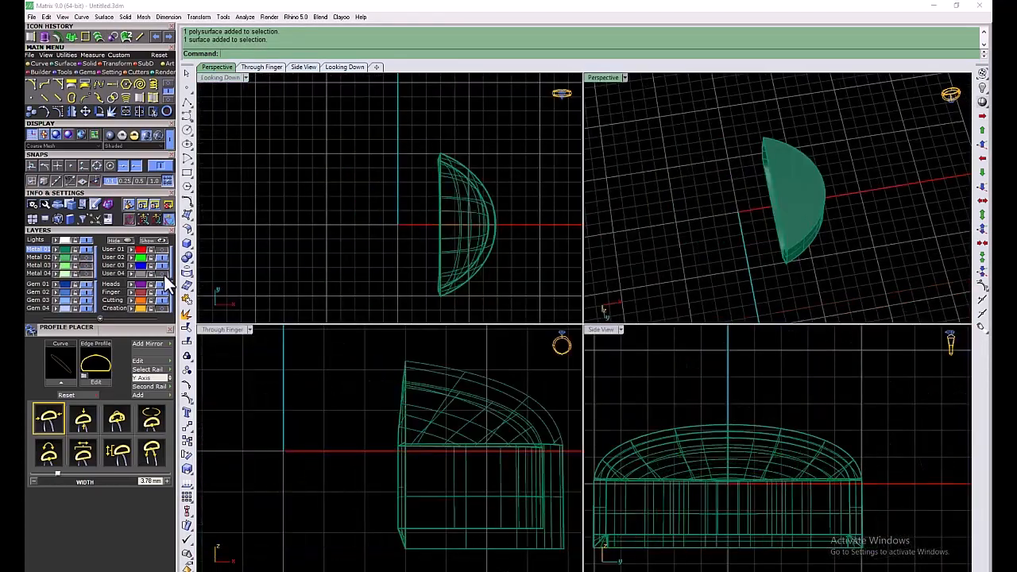
Make Metal 02 the current layer and examine how the larger half's base surface meets both body halves
{"action": "left_click", "coordinate": [38, 257]}
{"action": "left_click", "coordinate": [700, 203]}
{"action": "key", "text": "Escape"}
{"action": "left_click", "coordinate": [763, 200]}
{"action": "key", "text": "Escape"}
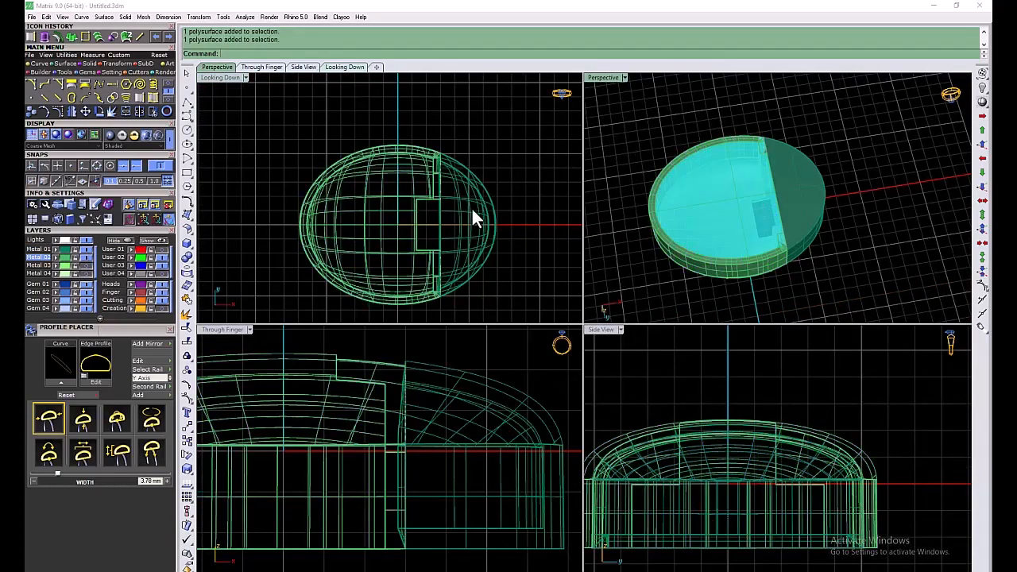
{"action": "left_click", "coordinate": [430, 225]}
{"action": "left_click", "coordinate": [810, 164]}
{"action": "scroll", "coordinate": [786, 191], "scroll_direction": "up", "scroll_amount": 4}
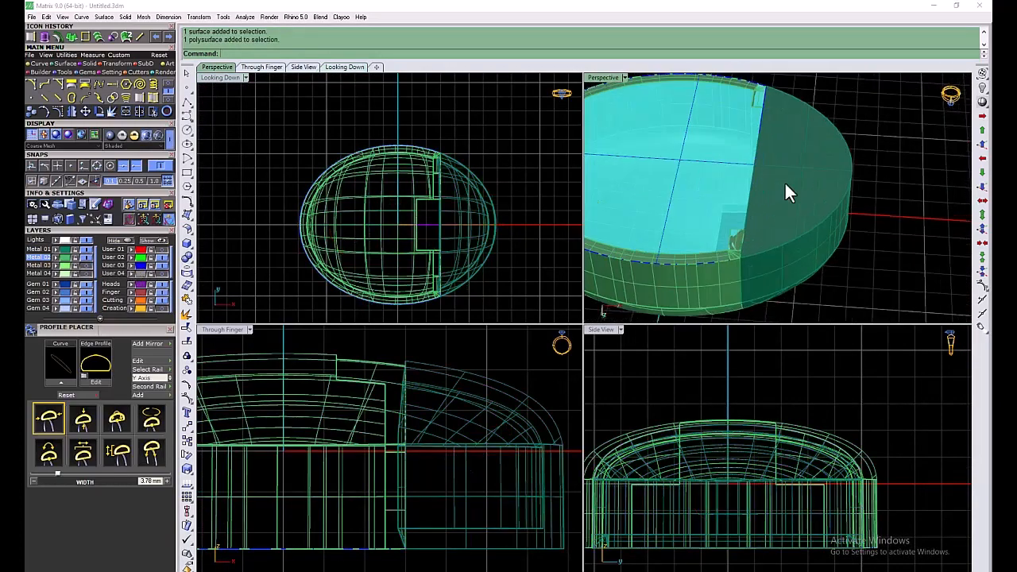
{"action": "right_click_drag", "start_coordinate": [789, 211], "coordinate": [543, 96]}
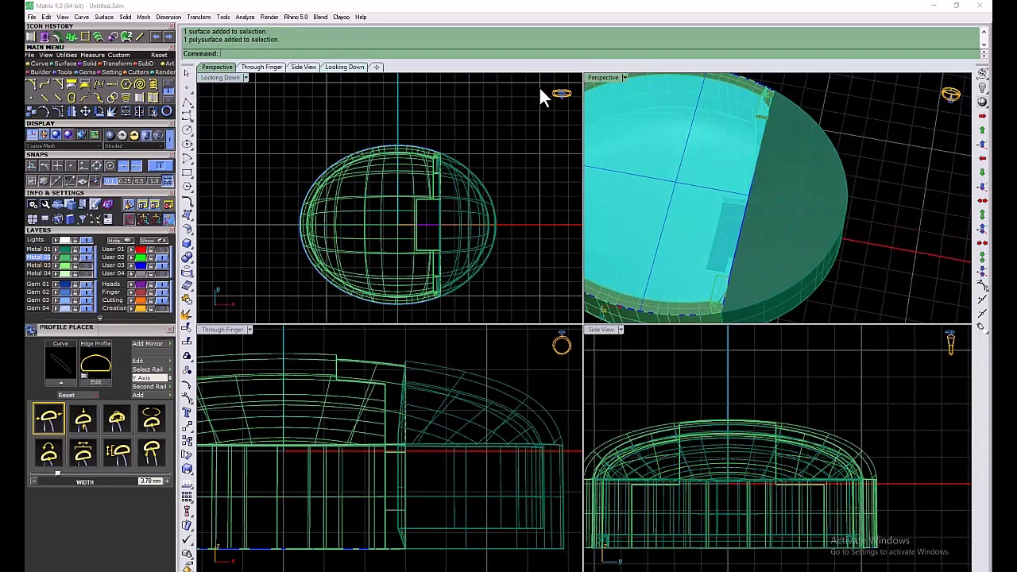
{"action": "right_click_drag", "start_coordinate": [665, 231], "coordinate": [803, 216]}
{"action": "left_click", "coordinate": [783, 238]}
Draw an inscribed hexagon with a radius of about 1.4 mm in the top view and move it over the larger half
{"action": "double_click", "coordinate": [220, 78]}
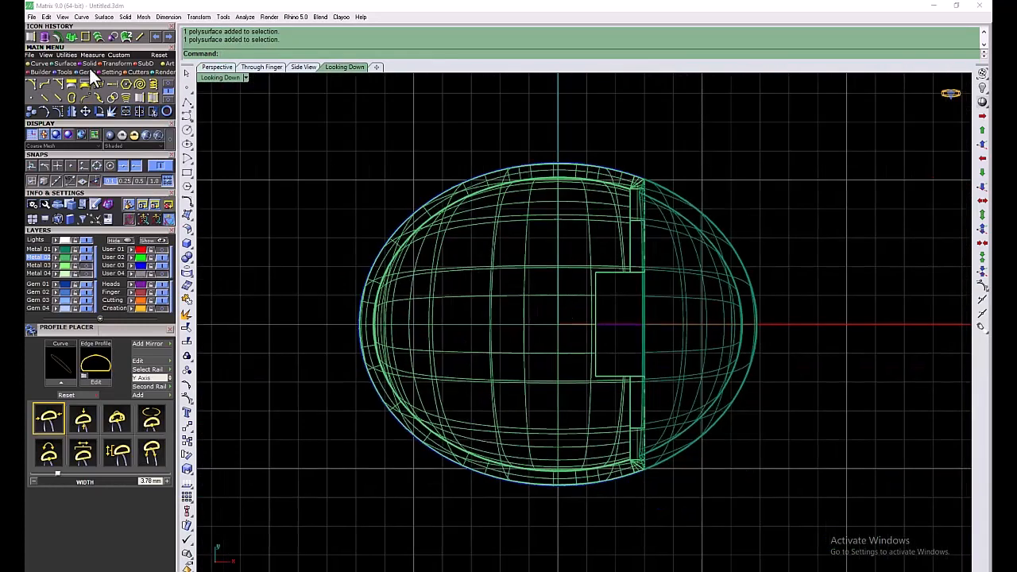
{"action": "left_click", "coordinate": [124, 83]}
{"action": "left_click", "coordinate": [234, 196]}
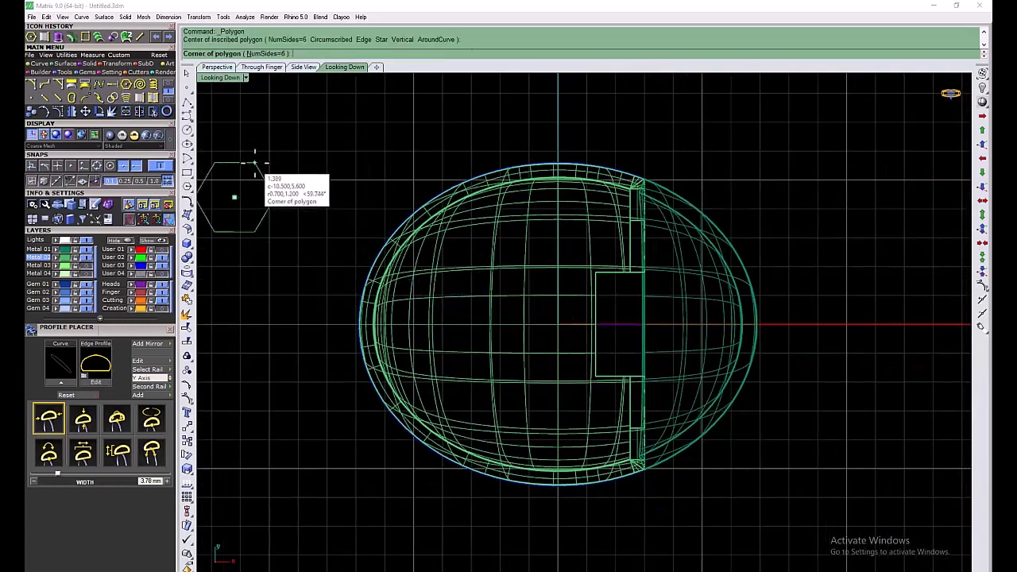
{"action": "left_click_drag", "start_coordinate": [269, 197], "coordinate": [533, 242]}
{"action": "right_click_drag", "start_coordinate": [476, 259], "coordinate": [393, 239]}
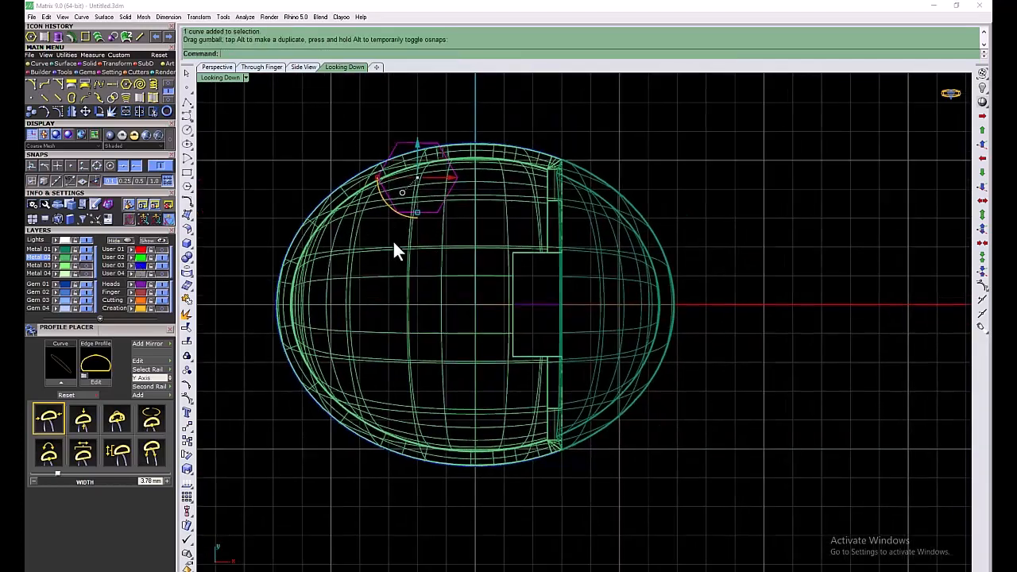
{"action": "left_click_drag", "start_coordinate": [418, 163], "coordinate": [449, 298]}
{"action": "left_click", "coordinate": [161, 167]}
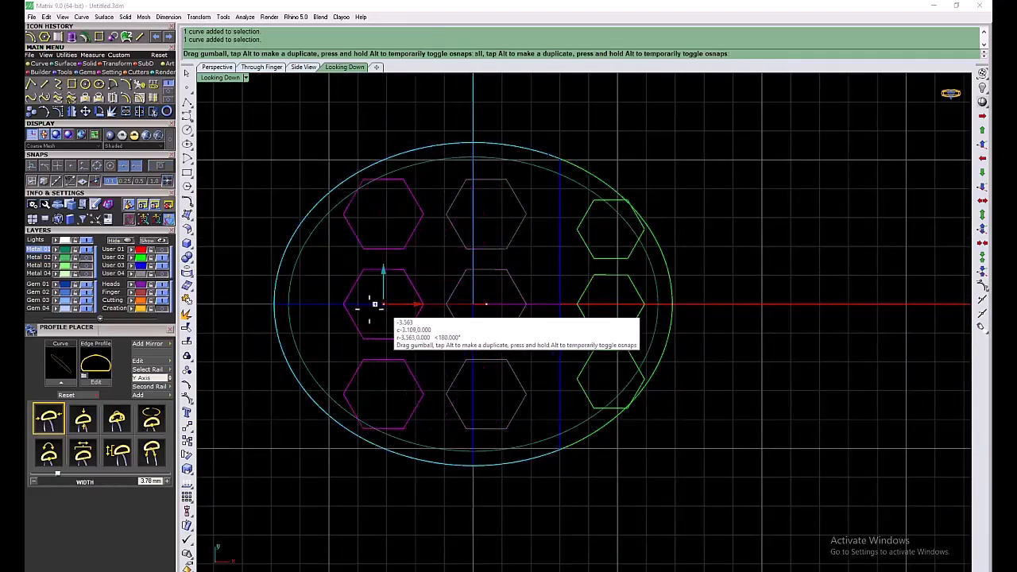
Scale down the two outer columns of hexagons so they fit inside the inner oval outline
{"action": "mouse_move", "coordinate": [370, 298]}
{"action": "left_mouse_down"}
{"action": "mouse_move", "coordinate": [394, 307]}
{"action": "mouse_move", "coordinate": [384, 311]}
{"action": "left_mouse_up"}
{"action": "left_click_drag", "start_coordinate": [384, 429], "coordinate": [385, 416]}
{"action": "left_click_drag", "start_coordinate": [345, 304], "coordinate": [350, 306]}
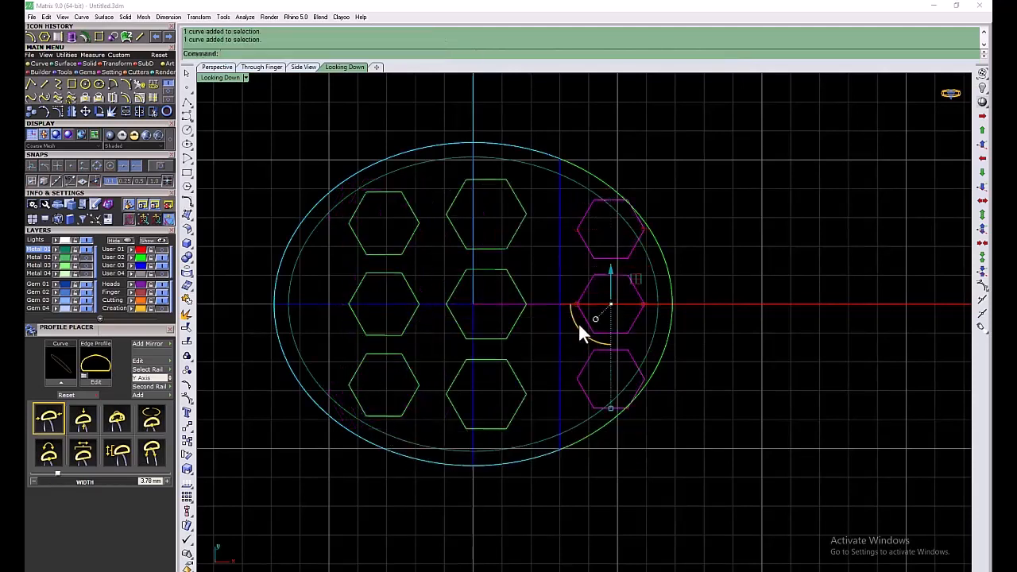
{"action": "mouse_move", "coordinate": [619, 304]}
{"action": "left_mouse_down"}
{"action": "mouse_move", "coordinate": [633, 306]}
{"action": "mouse_move", "coordinate": [614, 305]}
{"action": "left_mouse_up"}
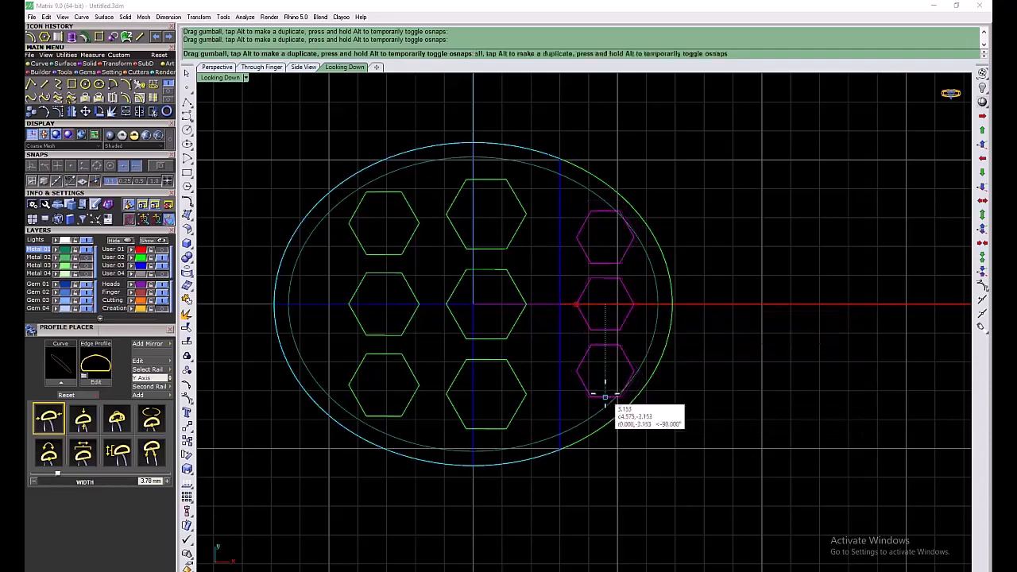
{"action": "left_click_drag", "start_coordinate": [606, 396], "coordinate": [605, 385]}
{"action": "left_click_drag", "start_coordinate": [606, 275], "coordinate": [606, 272]}
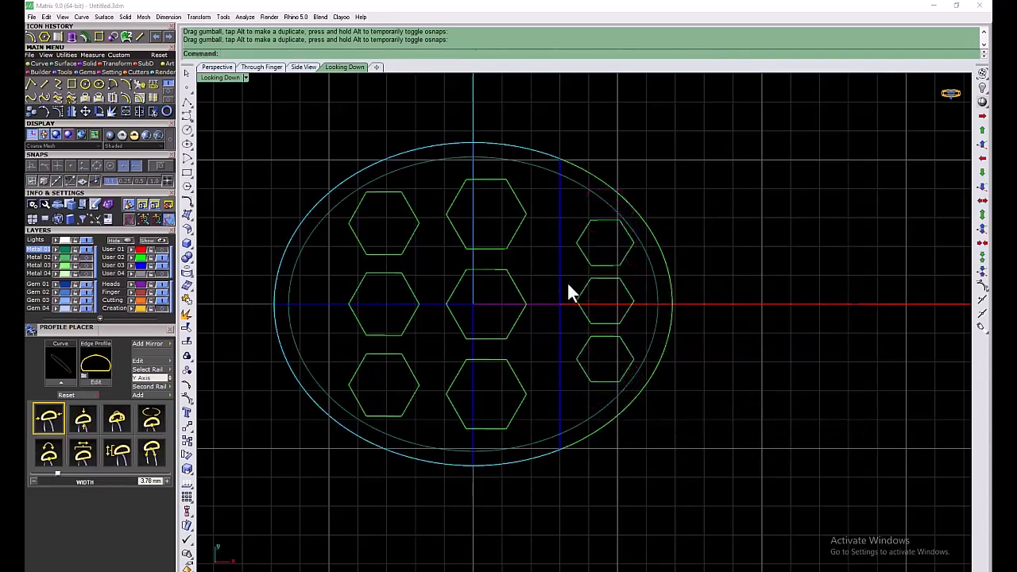
Extrude the nine hexagons to both sides into solid prisms
{"action": "left_click", "coordinate": [96, 37]}
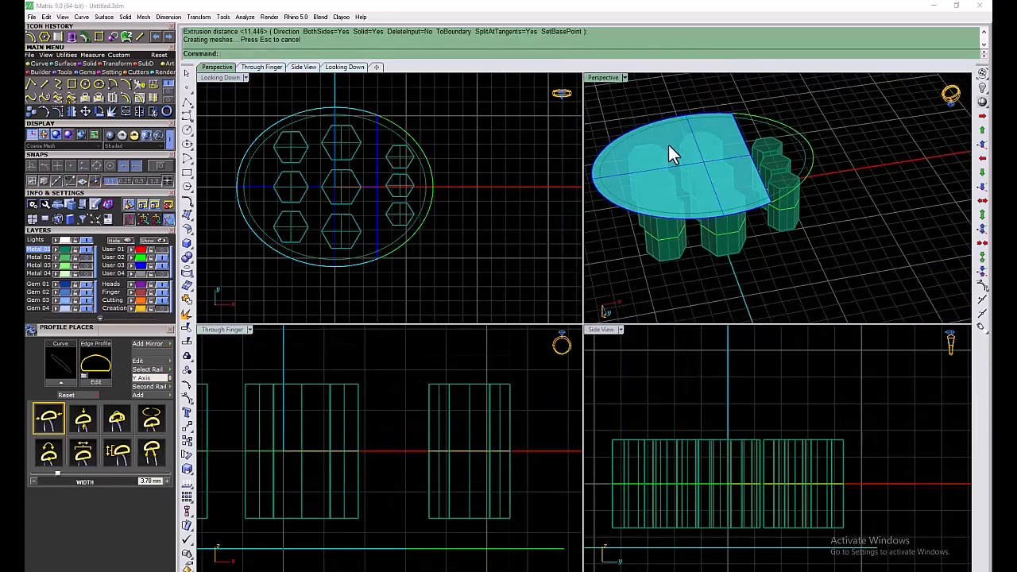
Offset the larger half's base surface to both sides into a solid plate
{"action": "left_click", "coordinate": [652, 151]}
{"action": "left_click", "coordinate": [113, 38]}
{"action": "right_click", "coordinate": [641, 132]}
{"action": "scroll", "coordinate": [409, 449], "scroll_direction": "down", "scroll_amount": 12}
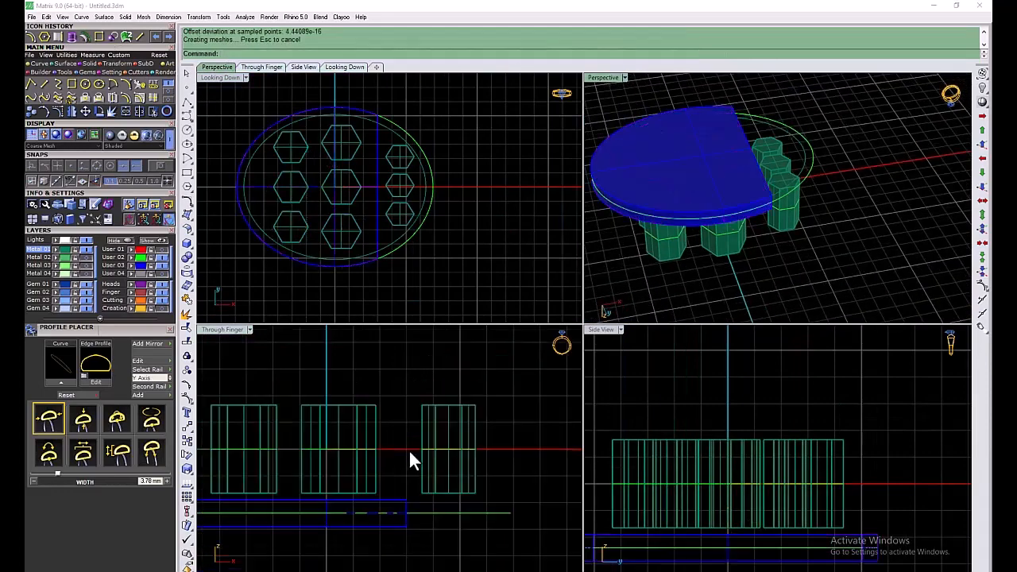
Lower the hexagonal prisms in the front view so they pass through the base plate
{"action": "left_click_drag", "start_coordinate": [467, 407], "coordinate": [307, 458]}
{"action": "left_click_drag", "start_coordinate": [381, 418], "coordinate": [381, 442]}
{"action": "left_click_drag", "start_coordinate": [463, 404], "coordinate": [309, 461]}
{"action": "left_click_drag", "start_coordinate": [380, 442], "coordinate": [380, 454]}
Show the Metal 02 layer, try a Boolean Difference, and undo the prism moves and the plate offset
{"action": "left_click", "coordinate": [406, 398]}
{"action": "left_click", "coordinate": [86, 257]}
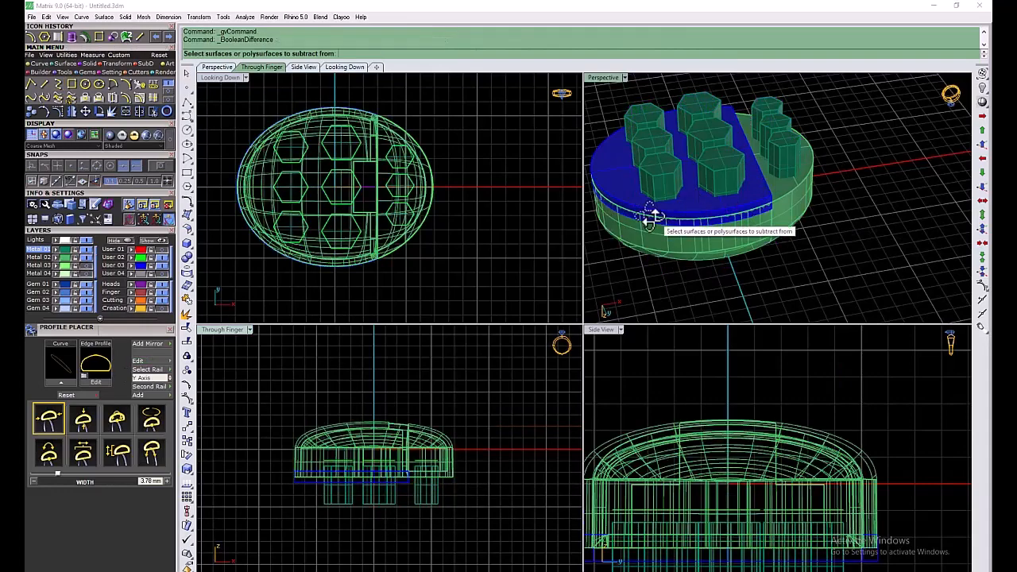
{"action": "right_click_drag", "start_coordinate": [650, 216], "coordinate": [390, 516]}
{"action": "left_click", "coordinate": [157, 38]}
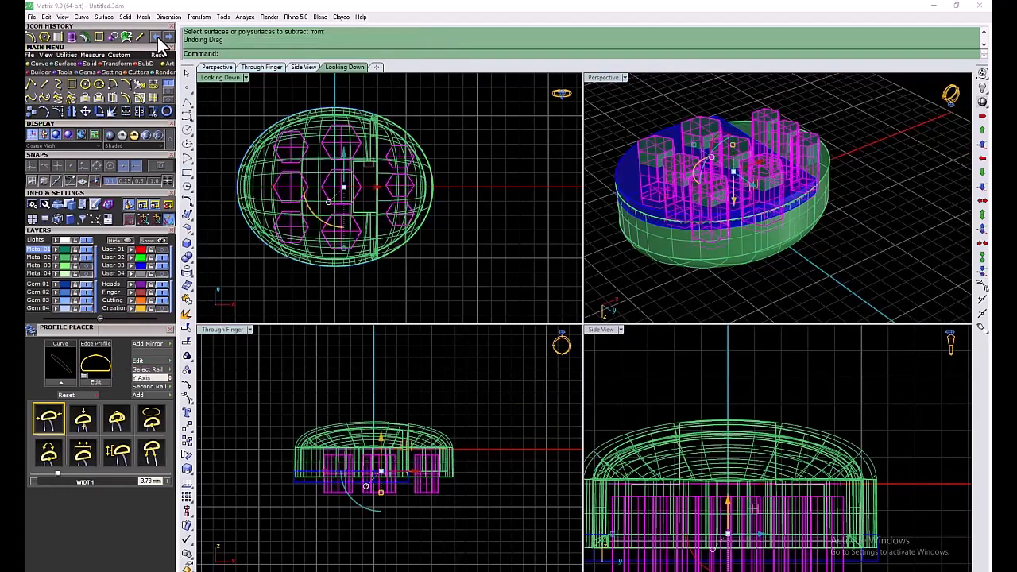
{"action": "left_click", "coordinate": [156, 38]}
{"action": "left_click", "coordinate": [157, 38]}
Offset the larger half's base surface inward into a solid plate
{"action": "left_click", "coordinate": [271, 397]}
{"action": "left_click", "coordinate": [143, 265]}
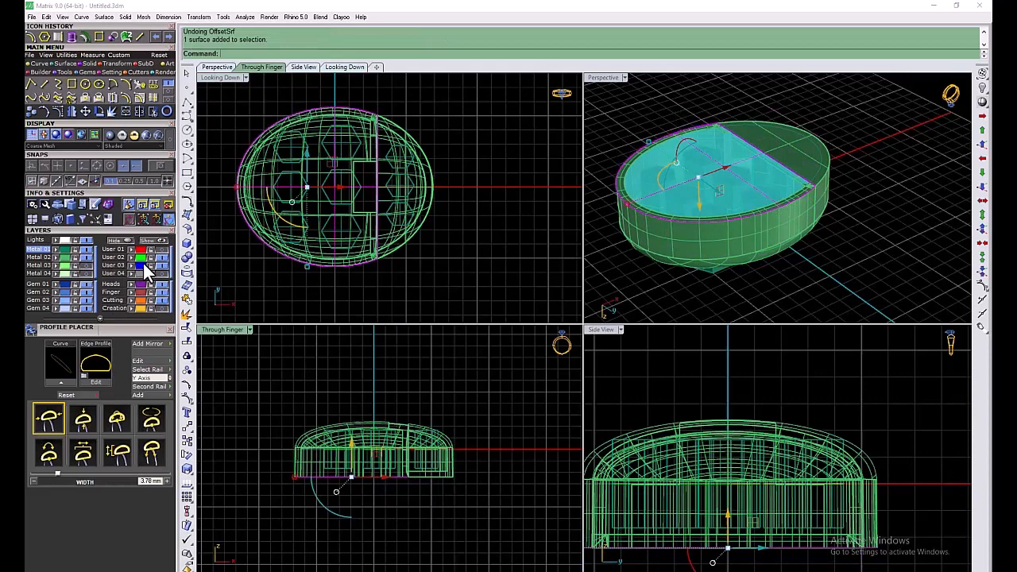
{"action": "left_click", "coordinate": [90, 41]}
{"action": "right_click", "coordinate": [468, 272]}
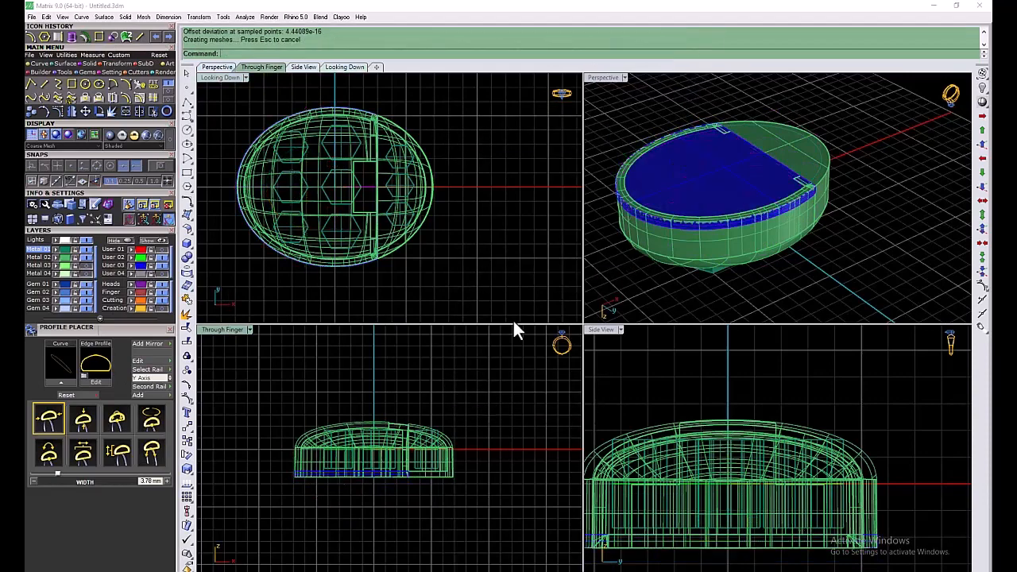
Lower the hexagonal prisms through the base and subtract them from the base plate and the smaller half
{"action": "key", "text": "ctrl+v"}
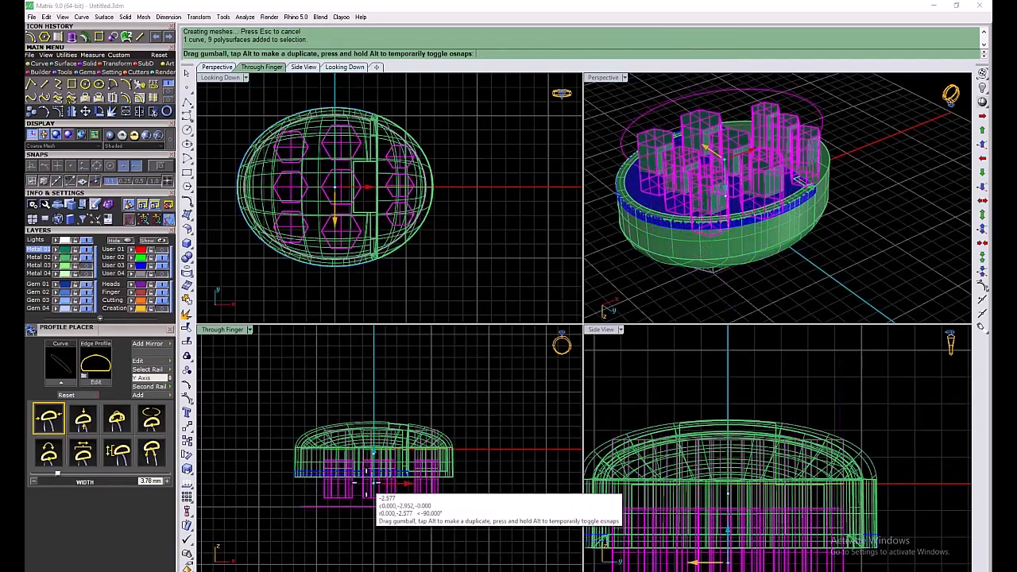
{"action": "left_click", "coordinate": [796, 197]}
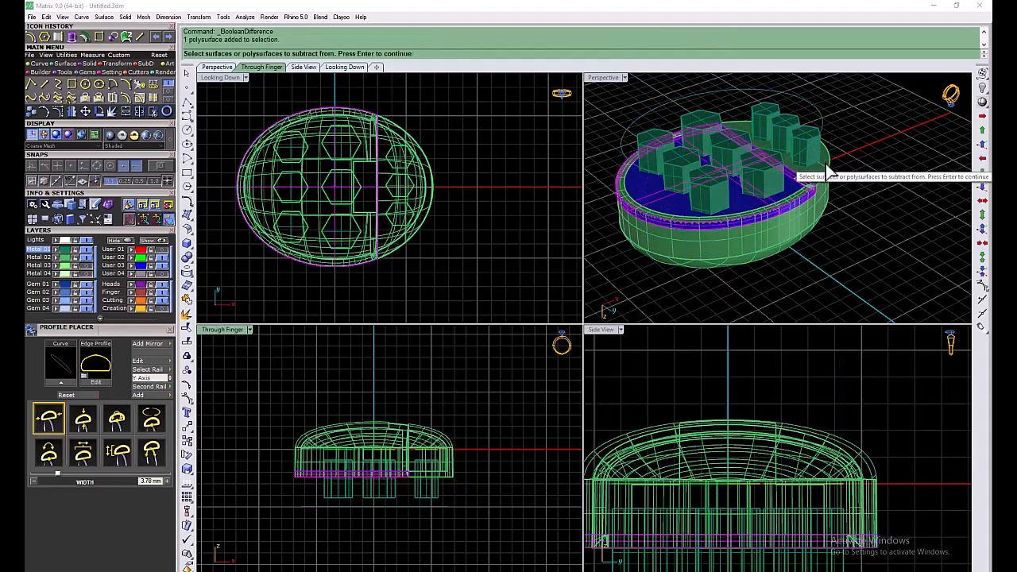
{"action": "left_click", "coordinate": [829, 170]}
{"action": "right_click", "coordinate": [222, 279]}
{"action": "left_click_drag", "start_coordinate": [222, 279], "coordinate": [457, 99]}
{"action": "right_click", "coordinate": [489, 181]}
Show the User 04 layer with the clip and button, and check the clasp in the perspective view
{"action": "double_click", "coordinate": [610, 78]}
{"action": "right_click_drag", "start_coordinate": [544, 159], "coordinate": [589, 452]}
{"action": "scroll", "coordinate": [533, 262], "scroll_direction": "down", "scroll_amount": 5}
{"action": "left_click", "coordinate": [162, 274]}
{"action": "mouse_move", "coordinate": [543, 320]}
{"action": "right_mouse_down"}
{"action": "mouse_move", "coordinate": [534, 354]}
{"action": "mouse_move", "coordinate": [546, 315]}
{"action": "right_mouse_up"}
{"action": "double_click", "coordinate": [216, 78]}
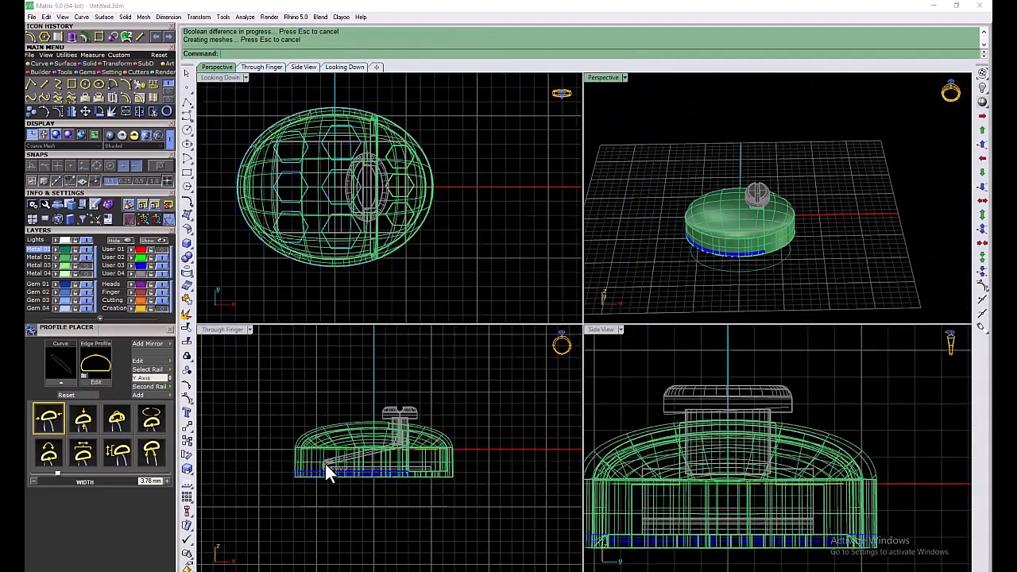
Move the perforated base plate to the Metal 02 layer and the smaller half to the User 04 layer
{"action": "left_click", "coordinate": [325, 466]}
{"action": "left_click", "coordinate": [57, 257]}
{"action": "left_click", "coordinate": [436, 258]}
{"action": "scroll", "coordinate": [438, 478], "scroll_direction": "up", "scroll_amount": 8}
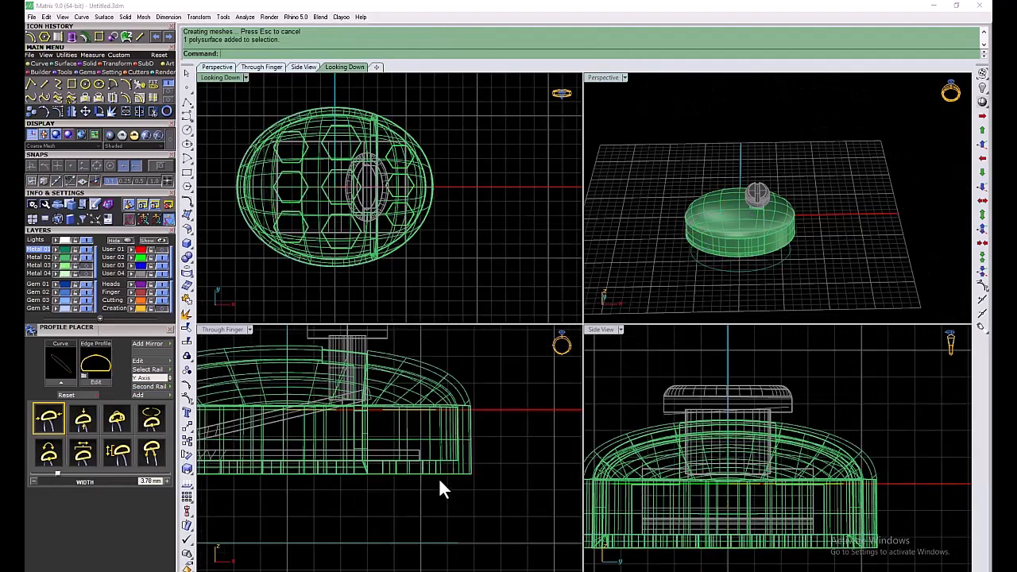
{"action": "left_click", "coordinate": [458, 449]}
{"action": "right_click_drag", "start_coordinate": [458, 449], "coordinate": [483, 532]}
{"action": "right_click", "coordinate": [130, 273]}
{"action": "key", "text": "Escape"}
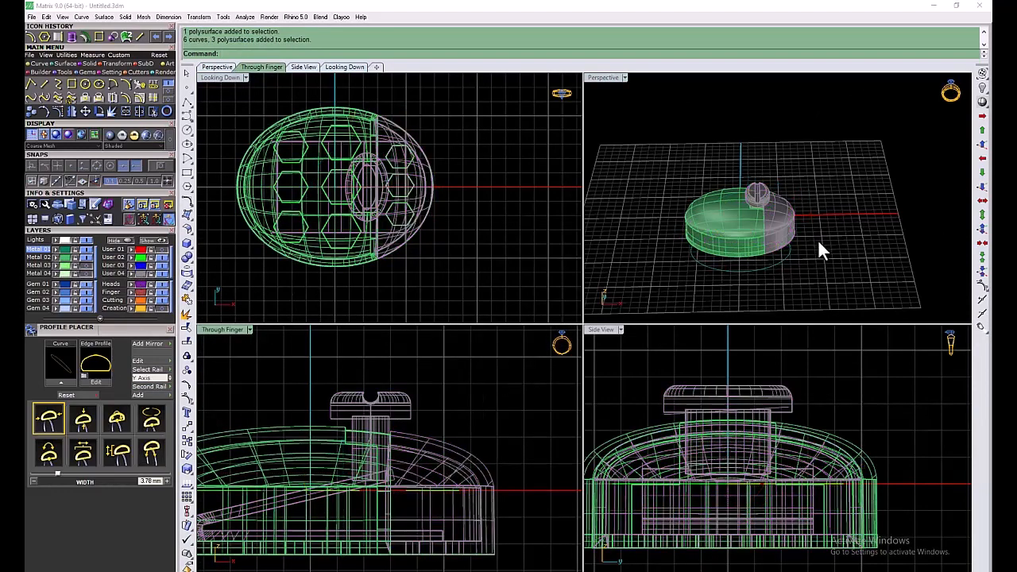
Delete the leftover oval curve below the body
{"action": "left_click", "coordinate": [756, 266]}
{"action": "key", "text": "Delete"}
{"action": "scroll", "coordinate": [756, 266], "scroll_direction": "down", "scroll_amount": 3}
{"action": "right_click_drag", "start_coordinate": [755, 266], "coordinate": [761, 295]}
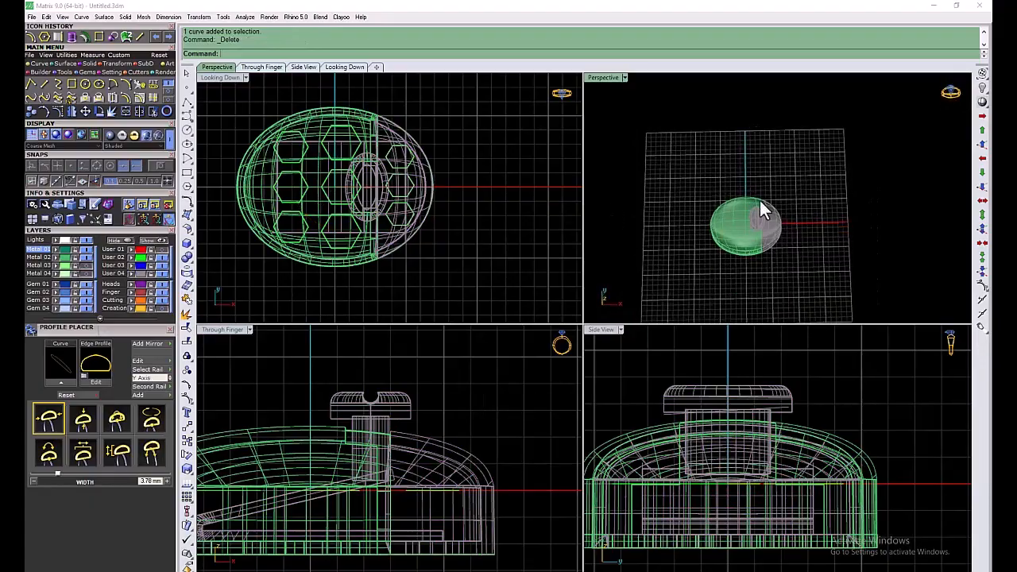
Hide the User 04 and User 02 layers so only the larger half stays in the perspective view
{"action": "double_click", "coordinate": [603, 78]}
{"action": "scroll", "coordinate": [513, 324], "scroll_direction": "up", "scroll_amount": 4}
{"action": "right_click_drag", "start_coordinate": [513, 324], "coordinate": [506, 246]}
{"action": "right_click_drag", "start_coordinate": [493, 430], "coordinate": [501, 330]}
{"action": "left_click", "coordinate": [161, 274]}
{"action": "left_click", "coordinate": [162, 258]}
Set the larger half's dome as the target for Gem on Surface and scale the gem to 1.4 mm
{"action": "left_click", "coordinate": [87, 73]}
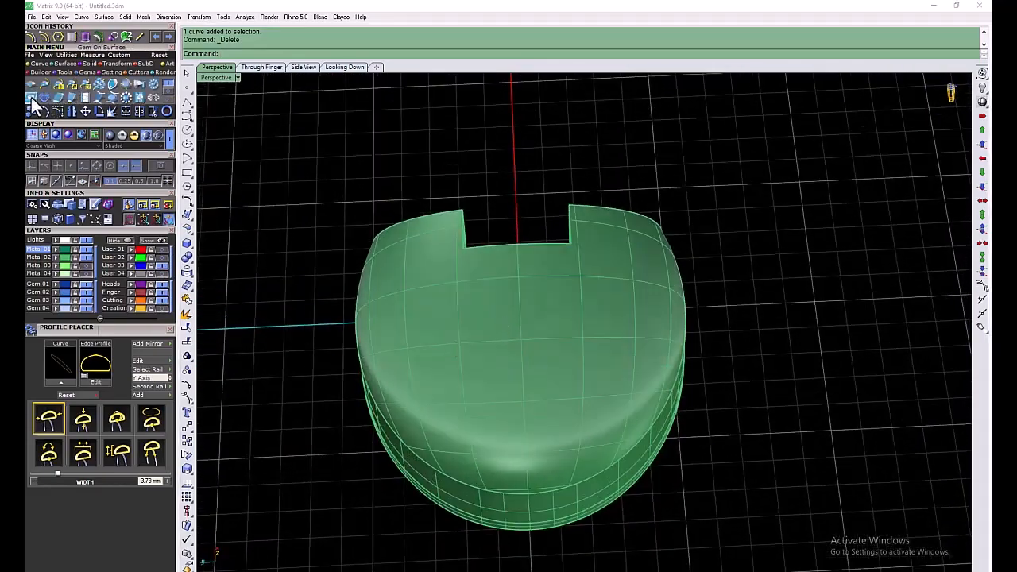
{"action": "left_click", "coordinate": [31, 98]}
{"action": "left_click", "coordinate": [503, 425]}
{"action": "left_click", "coordinate": [74, 382]}
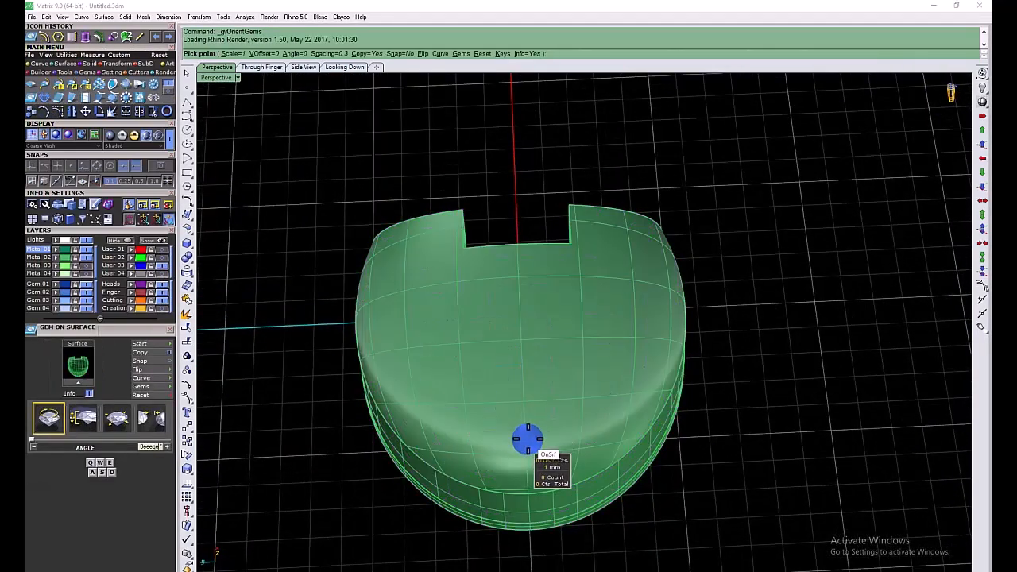
{"action": "right_click_drag", "start_coordinate": [527, 438], "coordinate": [530, 442]}
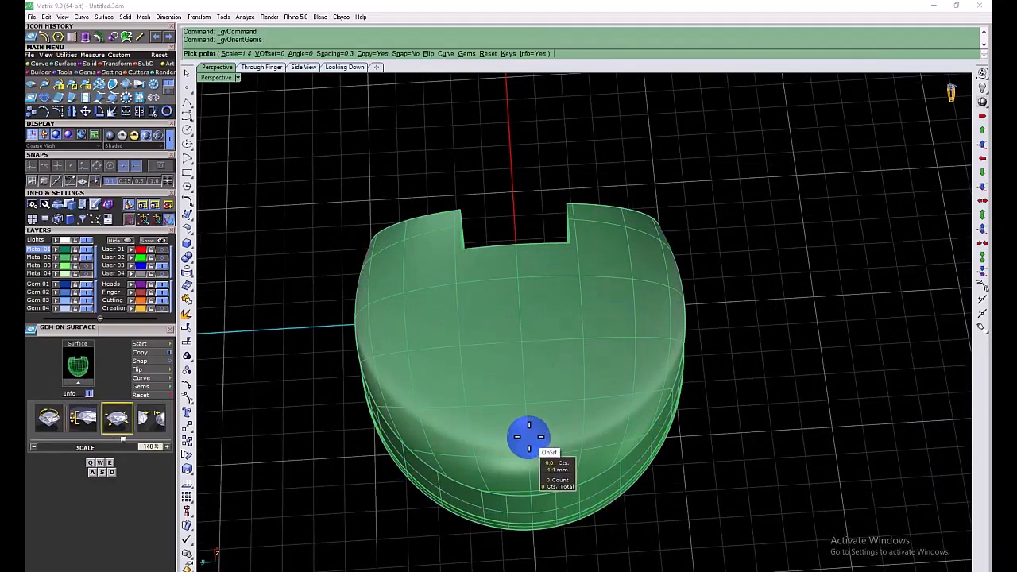
Place a central row of five 1.4 mm gems on the dome from the rounded end toward the notch
{"action": "left_click", "coordinate": [530, 455]}
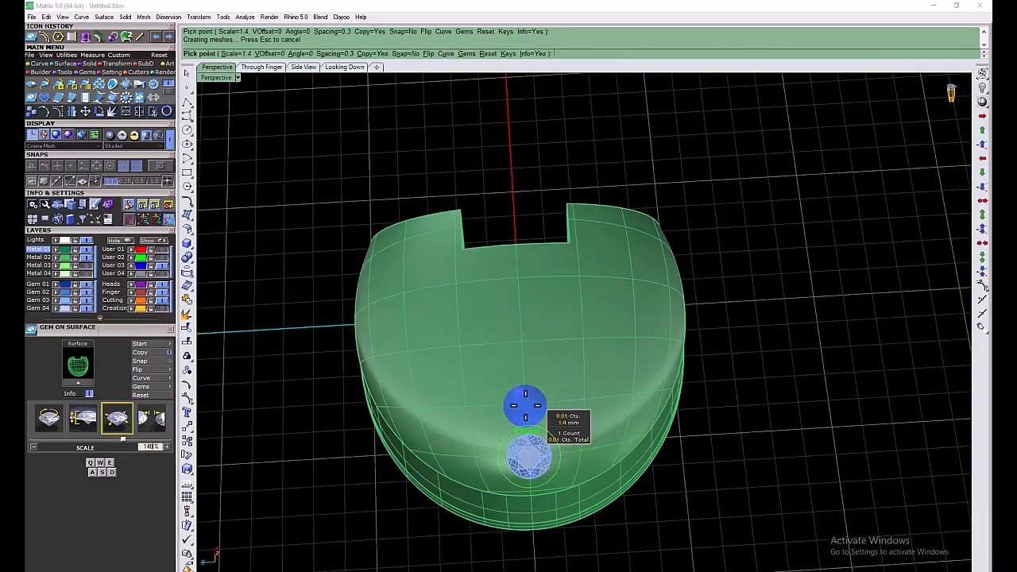
{"action": "left_click", "coordinate": [525, 408]}
{"action": "left_click", "coordinate": [521, 363]}
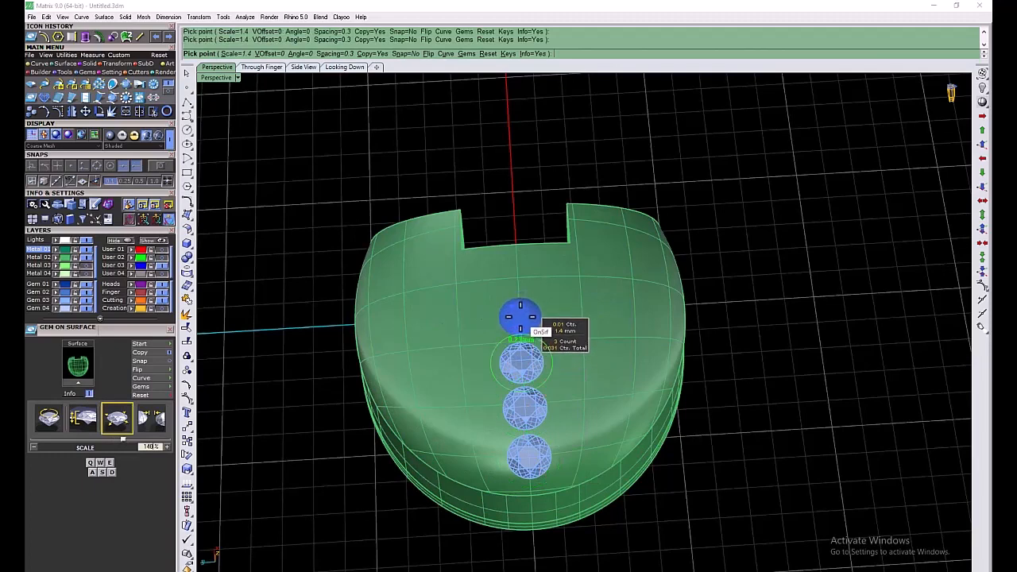
{"action": "left_click", "coordinate": [520, 317]}
Place two staggered rows of four 1.4 mm gems each on one side of the central row
{"action": "left_click", "coordinate": [561, 294]}
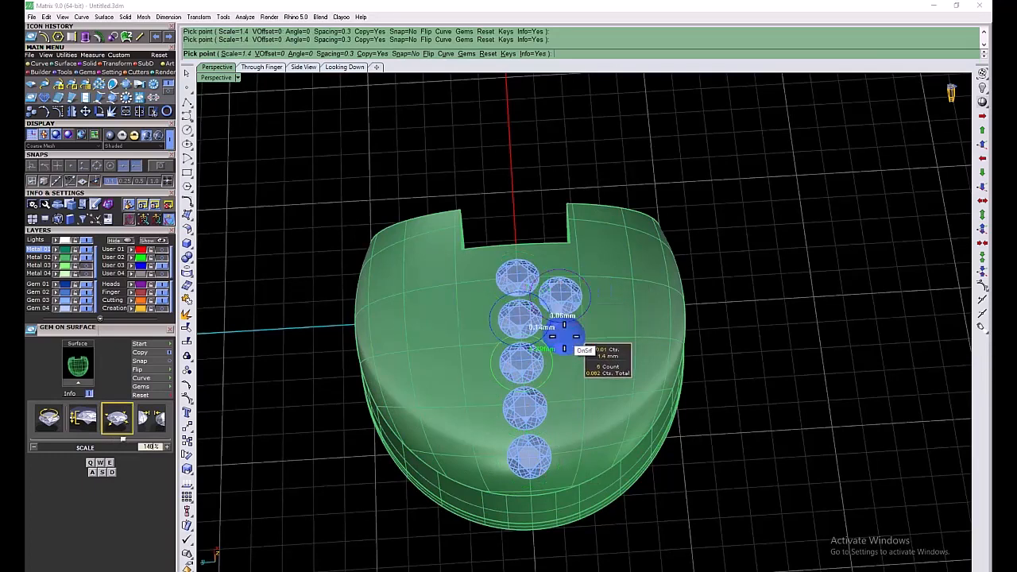
{"action": "left_click", "coordinate": [563, 340]}
{"action": "left_click", "coordinate": [567, 387]}
{"action": "left_click", "coordinate": [572, 433]}
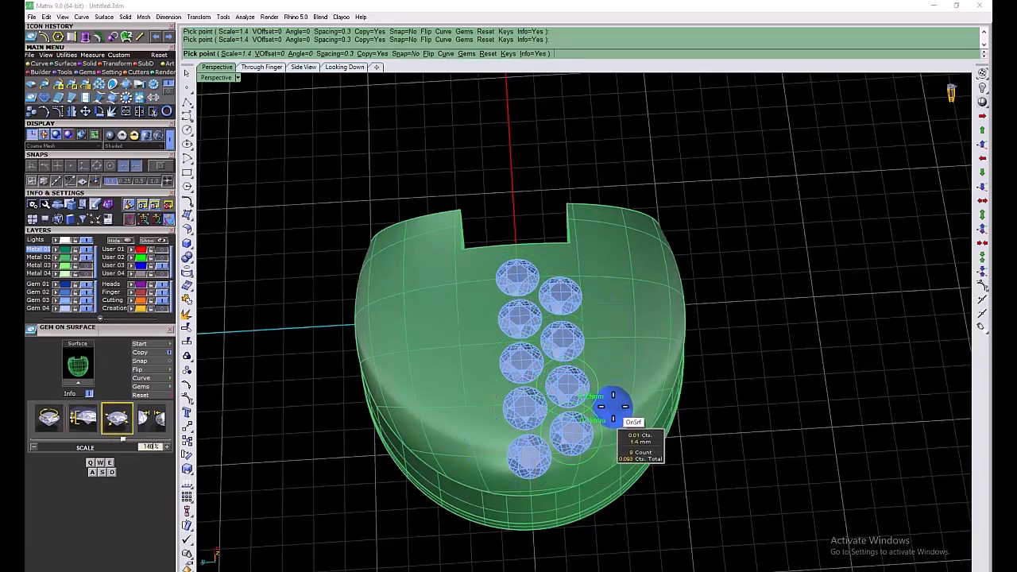
{"action": "left_click", "coordinate": [612, 405]}
{"action": "left_click", "coordinate": [609, 359]}
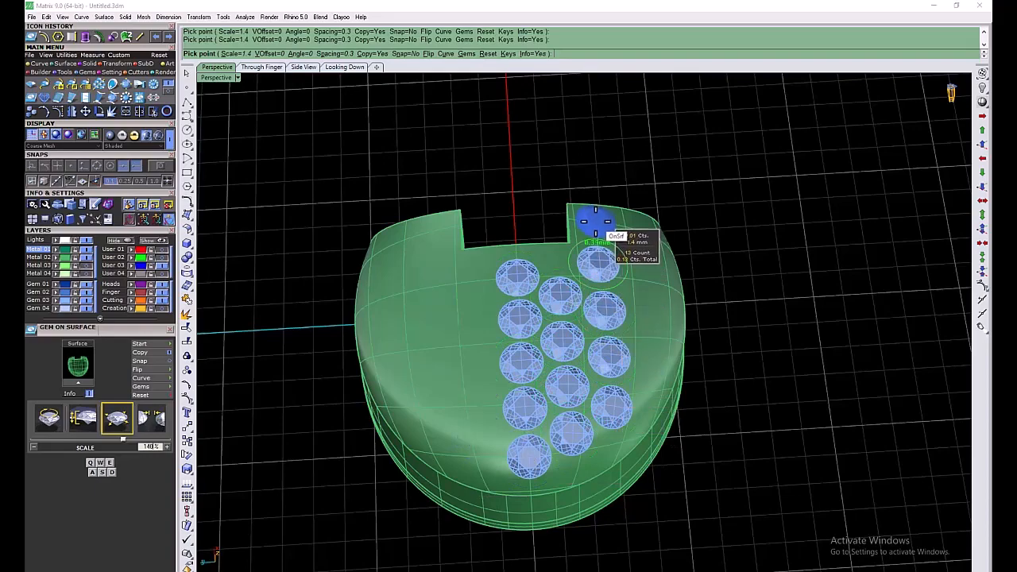
Place a fourth row of four 1.4 mm gems near the dome's side edge and finish the gem placement
{"action": "left_click", "coordinate": [642, 288]}
{"action": "left_click", "coordinate": [647, 335]}
{"action": "left_click", "coordinate": [654, 380]}
{"action": "right_click_drag", "start_coordinate": [657, 385], "coordinate": [685, 359]}
{"action": "scroll", "coordinate": [685, 359], "scroll_direction": "up", "scroll_amount": 5}
{"action": "left_click", "coordinate": [682, 350]}
{"action": "right_click_drag", "start_coordinate": [684, 409], "coordinate": [675, 387]}
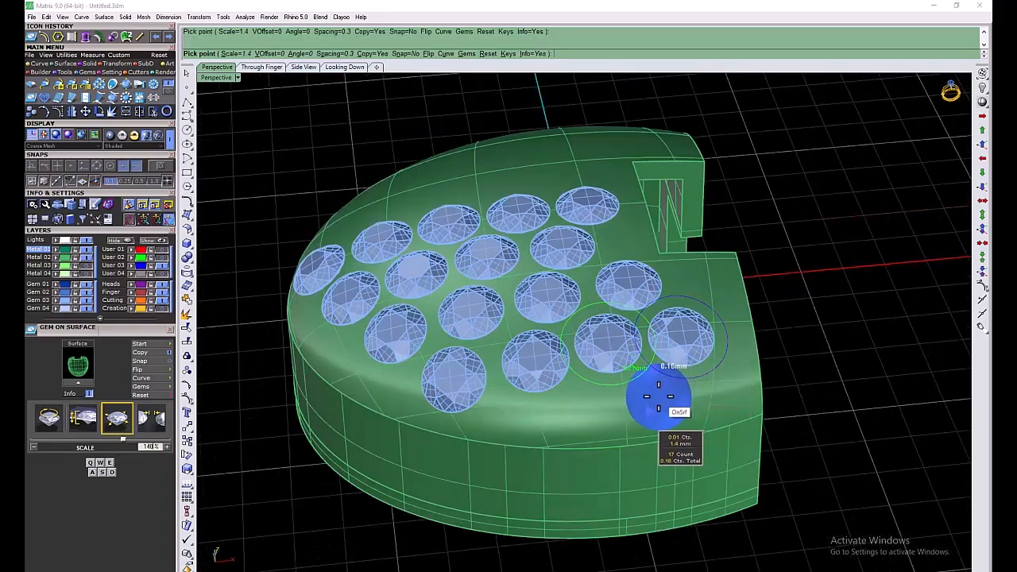
{"action": "scroll", "coordinate": [584, 407], "scroll_direction": "down", "scroll_amount": 5}
{"action": "key", "text": "Return"}
{"action": "key", "text": "Return"}
{"action": "right_click_drag", "start_coordinate": [435, 395], "coordinate": [627, 393]}
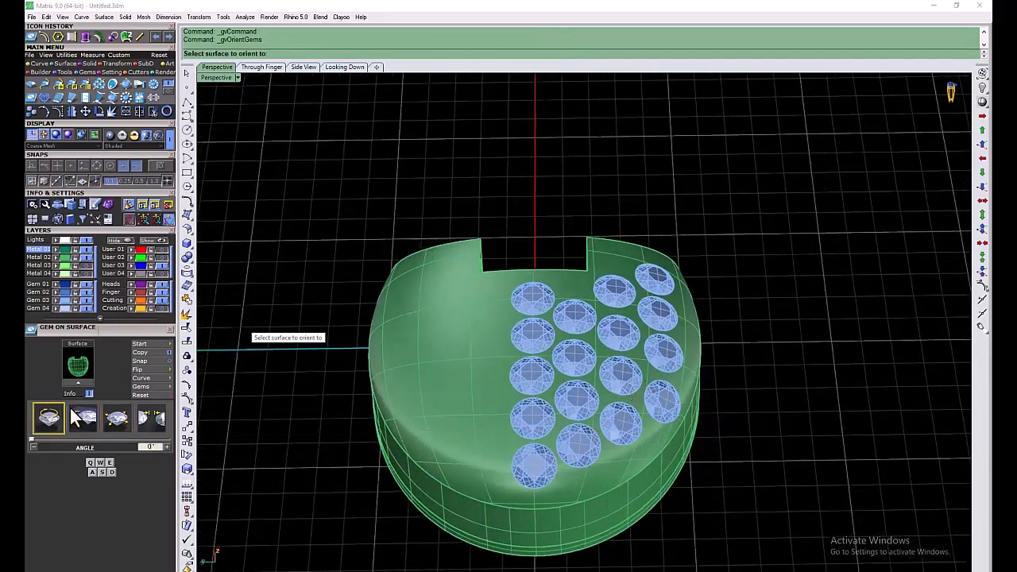
Hide the Metal 02 layer and add two-shared prongs along the central gem row, with 0.58 mm diameters and 0.6 mm heights
{"action": "left_click", "coordinate": [87, 257]}
{"action": "left_click", "coordinate": [110, 72]}
{"action": "left_click", "coordinate": [99, 84]}
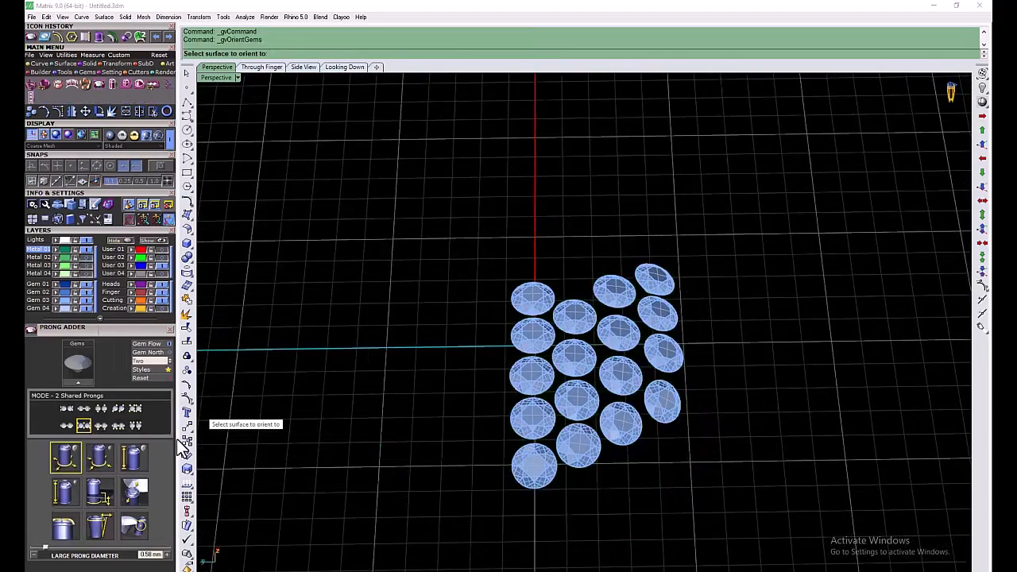
{"action": "left_click", "coordinate": [529, 474]}
{"action": "key", "text": "Escape"}
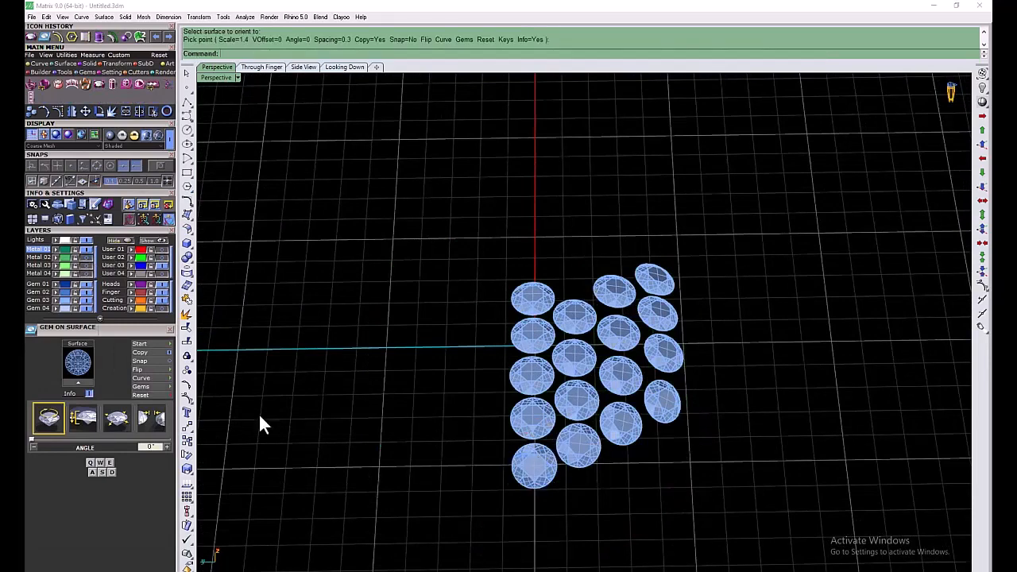
{"action": "left_click", "coordinate": [88, 86]}
{"action": "left_click", "coordinate": [68, 460]}
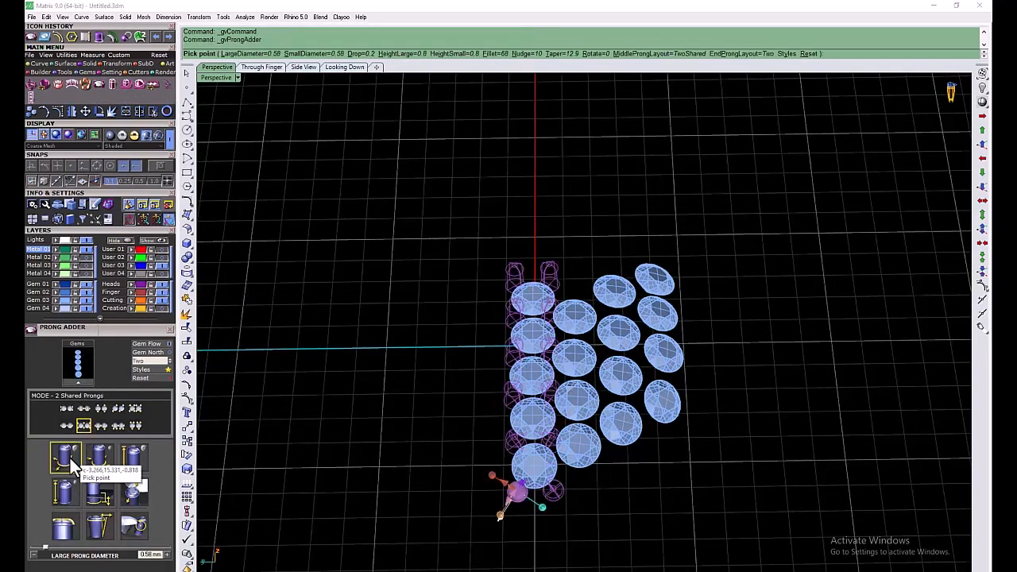
{"action": "key", "text": "Return"}
{"action": "left_click", "coordinate": [63, 501]}
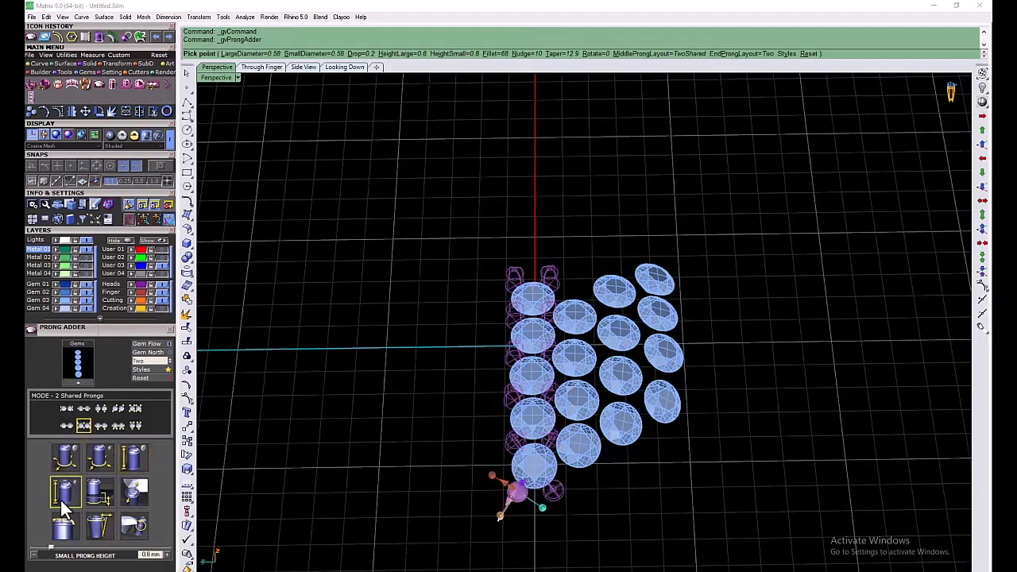
{"action": "left_click_drag", "start_coordinate": [62, 559], "coordinate": [82, 559]}
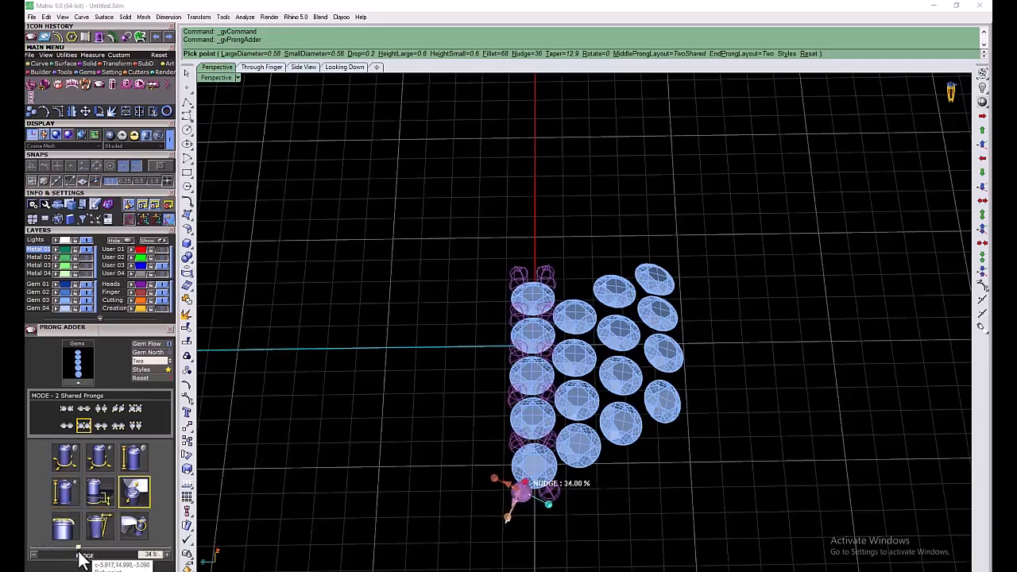
{"action": "right_click", "coordinate": [320, 491]}
Place prongs of 0.6 mm diameter and height around the gem rows beside the central row
{"action": "left_click", "coordinate": [579, 462]}
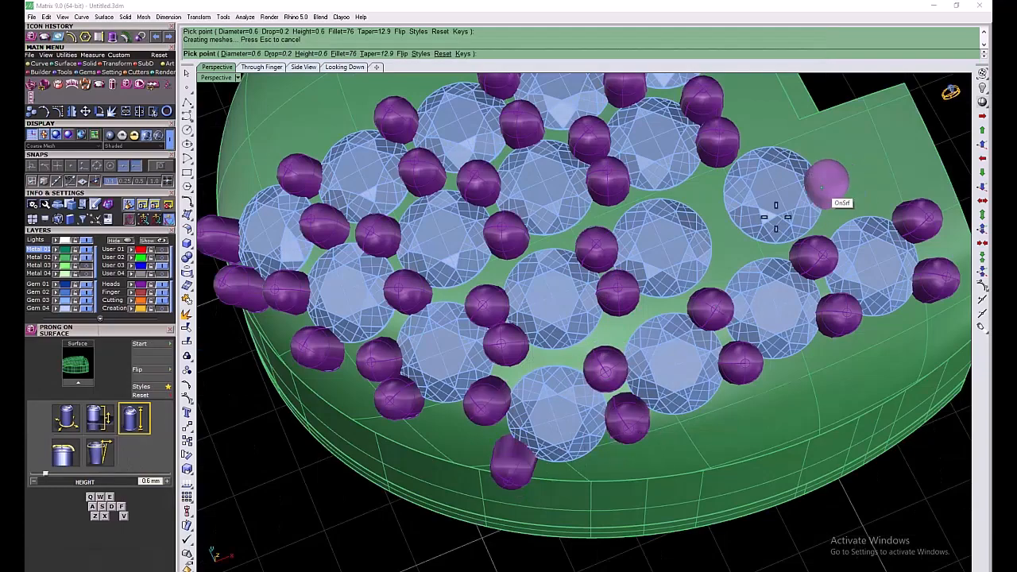
{"action": "scroll", "coordinate": [799, 278], "scroll_direction": "down", "scroll_amount": 5}
{"action": "right_click_drag", "start_coordinate": [731, 348], "coordinate": [612, 345]}
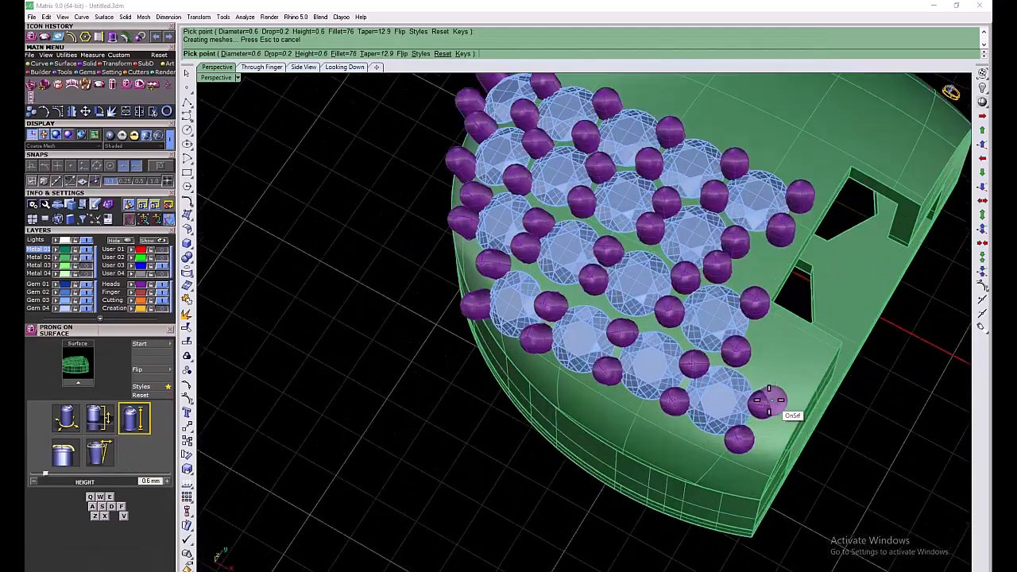
{"action": "scroll", "coordinate": [699, 446], "scroll_direction": "down", "scroll_amount": 5}
{"action": "right_click_drag", "start_coordinate": [699, 447], "coordinate": [731, 437]}
{"action": "scroll", "coordinate": [584, 366], "scroll_direction": "up", "scroll_amount": 6}
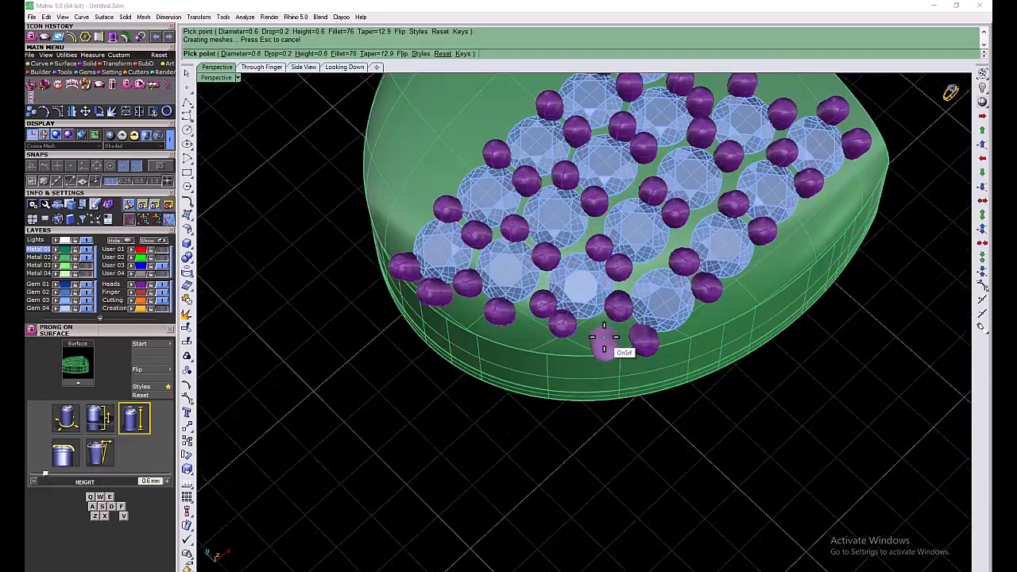
Add 0.6 mm prongs on the dome along the outer side of the gems at the rounded end
{"action": "left_click", "coordinate": [602, 342]}
{"action": "scroll", "coordinate": [570, 364], "scroll_direction": "down", "scroll_amount": 4}
{"action": "scroll", "coordinate": [546, 359], "scroll_direction": "up", "scroll_amount": 2}
{"action": "left_click", "coordinate": [546, 351]}
{"action": "left_click", "coordinate": [496, 335]}
{"action": "scroll", "coordinate": [779, 296], "scroll_direction": "down", "scroll_amount": 5}
{"action": "scroll", "coordinate": [735, 320], "scroll_direction": "up", "scroll_amount": 3}
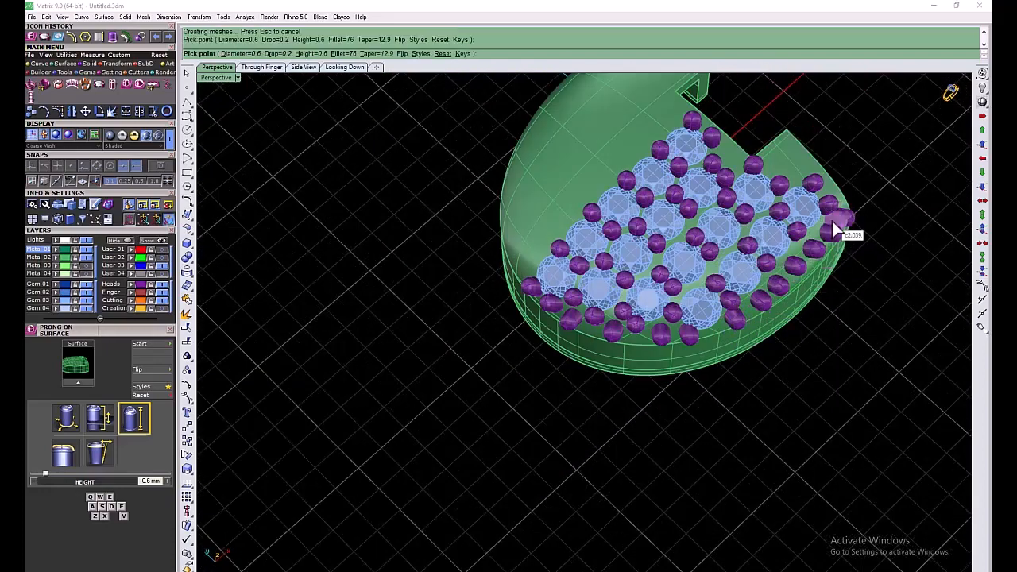
Add the remaining 0.6 mm prongs by the side edge and beside the notch, and finish the prong placement
{"action": "left_click", "coordinate": [832, 221]}
{"action": "key", "text": "Return"}
{"action": "key", "text": "Return"}
{"action": "left_click", "coordinate": [798, 161]}
{"action": "left_click", "coordinate": [799, 173]}
{"action": "left_click", "coordinate": [776, 165]}
{"action": "key", "text": "Return"}
{"action": "scroll", "coordinate": [738, 273], "scroll_direction": "down", "scroll_amount": 7}
{"action": "right_click_drag", "start_coordinate": [738, 273], "coordinate": [811, 278]}
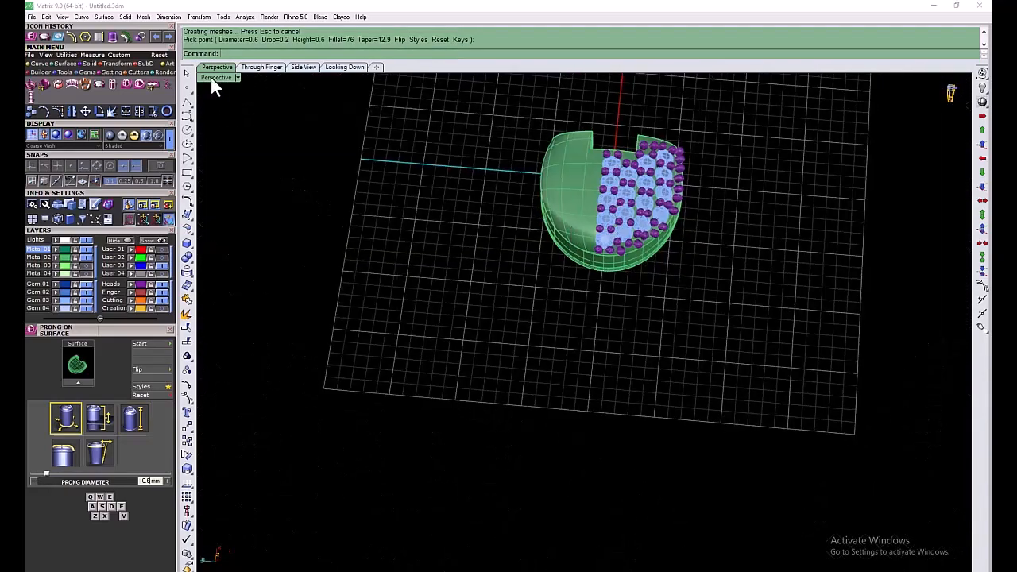
Mirror the off-centre gems and prongs across the X axis to the bare side of the larger half's dome
{"action": "double_click", "coordinate": [216, 77]}
{"action": "right_click_drag", "start_coordinate": [373, 195], "coordinate": [368, 235]}
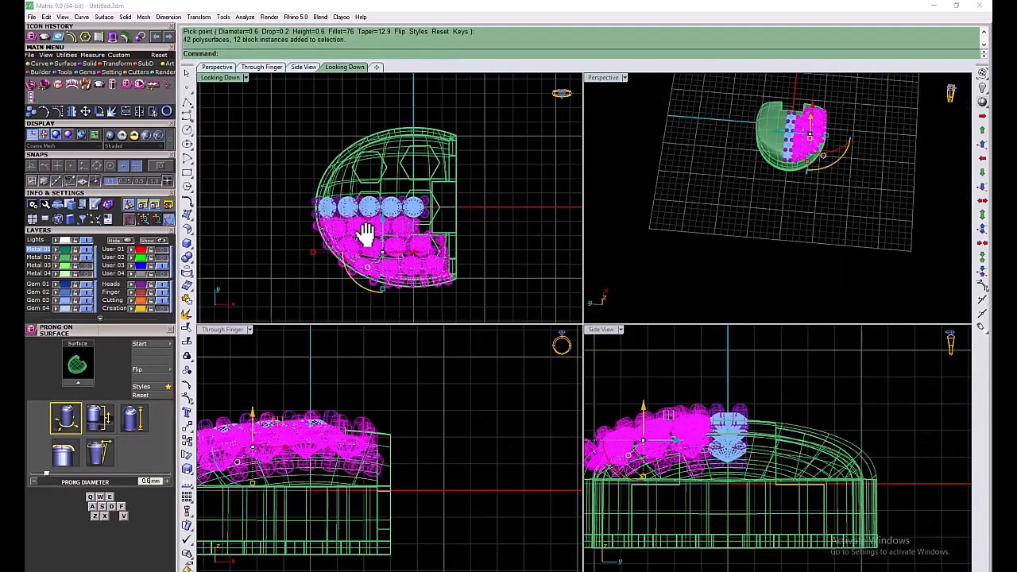
{"action": "scroll", "coordinate": [367, 237], "scroll_direction": "up", "scroll_amount": 5}
{"action": "scroll", "coordinate": [367, 237], "scroll_direction": "down", "scroll_amount": 3}
{"action": "key", "text": "F5"}
{"action": "left_click", "coordinate": [512, 182]}
{"action": "double_click", "coordinate": [604, 78]}
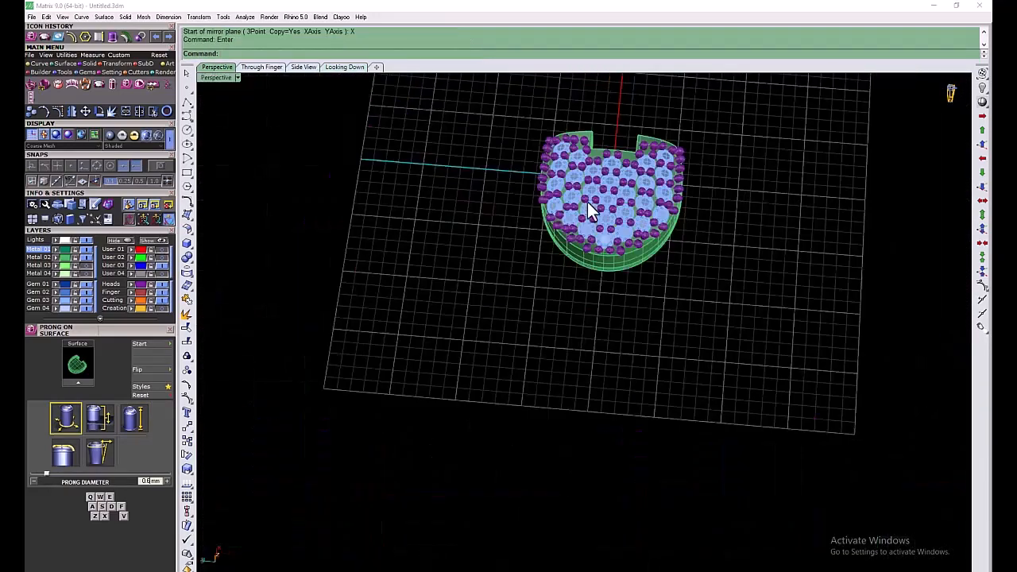
Move the larger half's prongs to the Metal 02 layer and hide the Metal 02 and Gem 01 layers
{"action": "right_click_drag", "start_coordinate": [588, 202], "coordinate": [618, 219]}
{"action": "mouse_move", "coordinate": [623, 147]}
{"action": "right_mouse_down"}
{"action": "mouse_move", "coordinate": [550, 431]}
{"action": "mouse_move", "coordinate": [512, 312]}
{"action": "mouse_move", "coordinate": [517, 382]}
{"action": "mouse_move", "coordinate": [511, 332]}
{"action": "mouse_move", "coordinate": [532, 362]}
{"action": "right_mouse_up"}
{"action": "scroll", "coordinate": [550, 430], "scroll_direction": "down", "scroll_amount": 4}
{"action": "scroll", "coordinate": [513, 334], "scroll_direction": "up", "scroll_amount": 6}
{"action": "right_click", "coordinate": [119, 285]}
{"action": "left_click", "coordinate": [58, 258]}
{"action": "left_click", "coordinate": [85, 257]}
{"action": "right_click", "coordinate": [40, 285]}
{"action": "left_click", "coordinate": [86, 285]}
{"action": "scroll", "coordinate": [532, 362], "scroll_direction": "up", "scroll_amount": 4}
Set the smaller half's dome as the Gem on Surface target and place six 1.4 mm gems on its centre and one side
{"action": "left_click", "coordinate": [58, 37]}
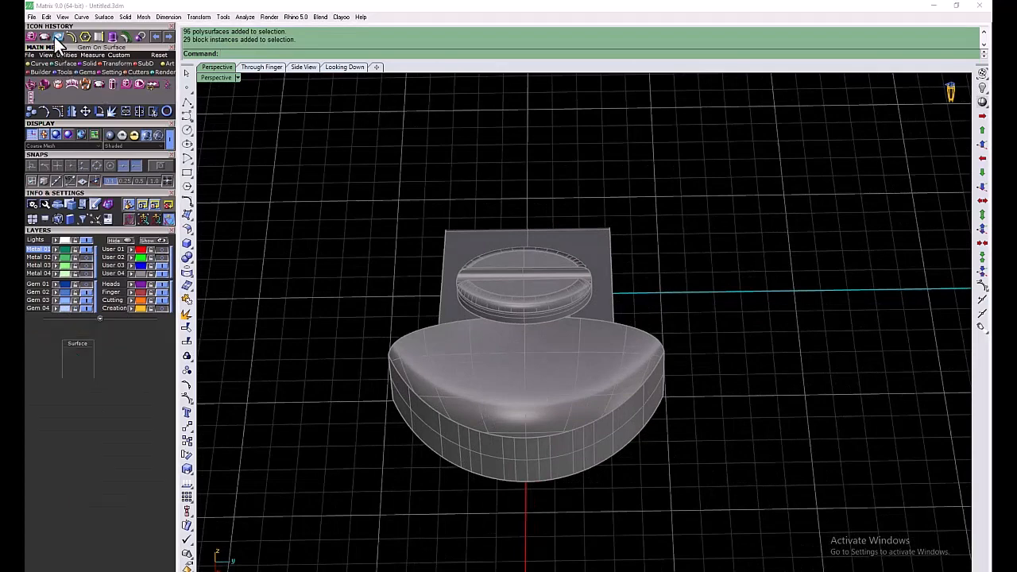
{"action": "left_click", "coordinate": [509, 381]}
{"action": "left_click", "coordinate": [77, 384]}
{"action": "left_click", "coordinate": [140, 344]}
{"action": "scroll", "coordinate": [525, 351], "scroll_direction": "up", "scroll_amount": 4}
{"action": "left_click", "coordinate": [521, 438]}
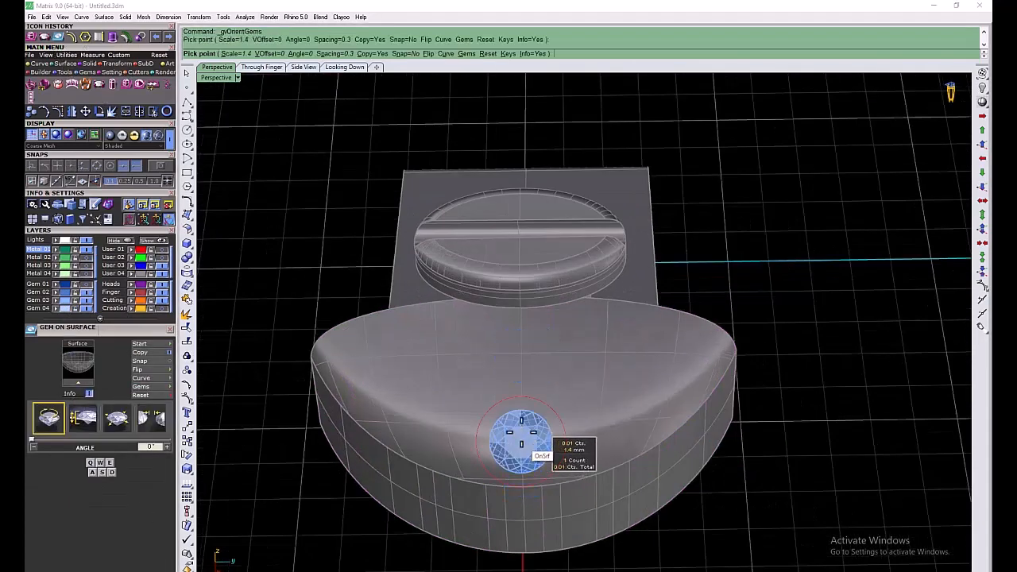
{"action": "left_click", "coordinate": [519, 369]}
{"action": "left_click", "coordinate": [581, 404]}
{"action": "left_click", "coordinate": [603, 342]}
{"action": "left_click", "coordinate": [644, 404]}
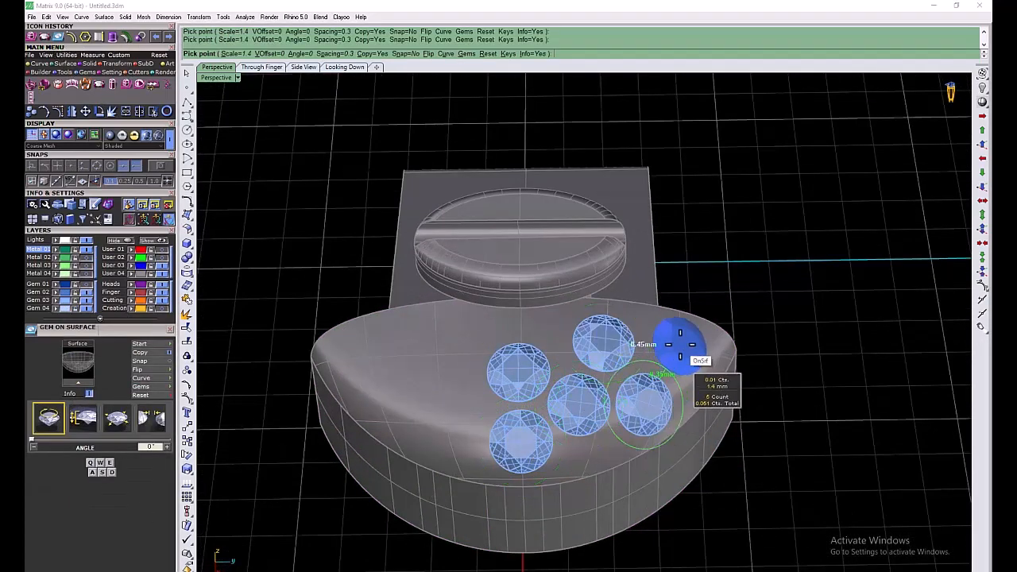
Place 0.6 mm diameter prongs on the smaller half's dome around the six gems
{"action": "left_click", "coordinate": [133, 85]}
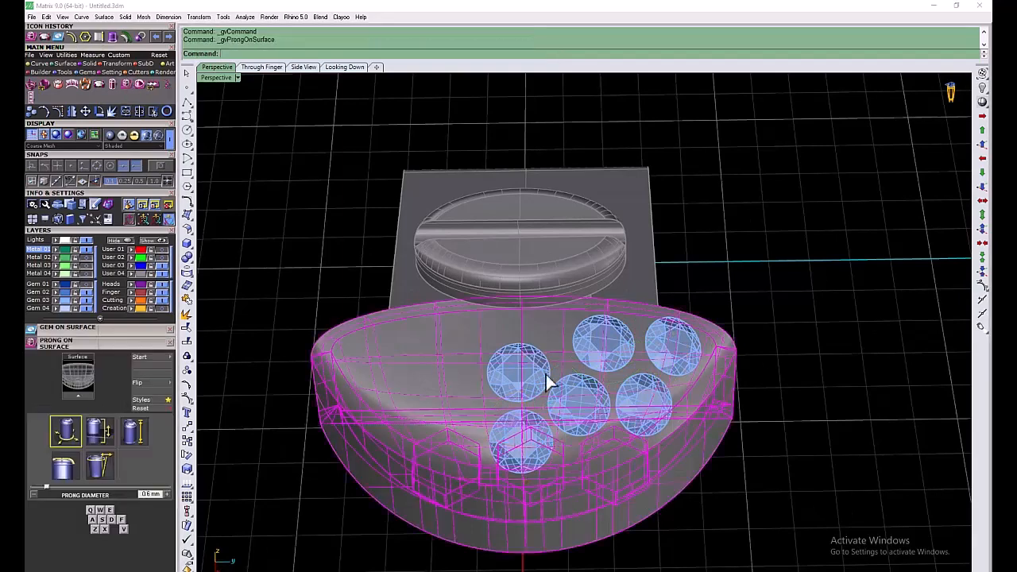
{"action": "left_click", "coordinate": [566, 331]}
{"action": "left_click", "coordinate": [495, 472]}
{"action": "left_click", "coordinate": [616, 424]}
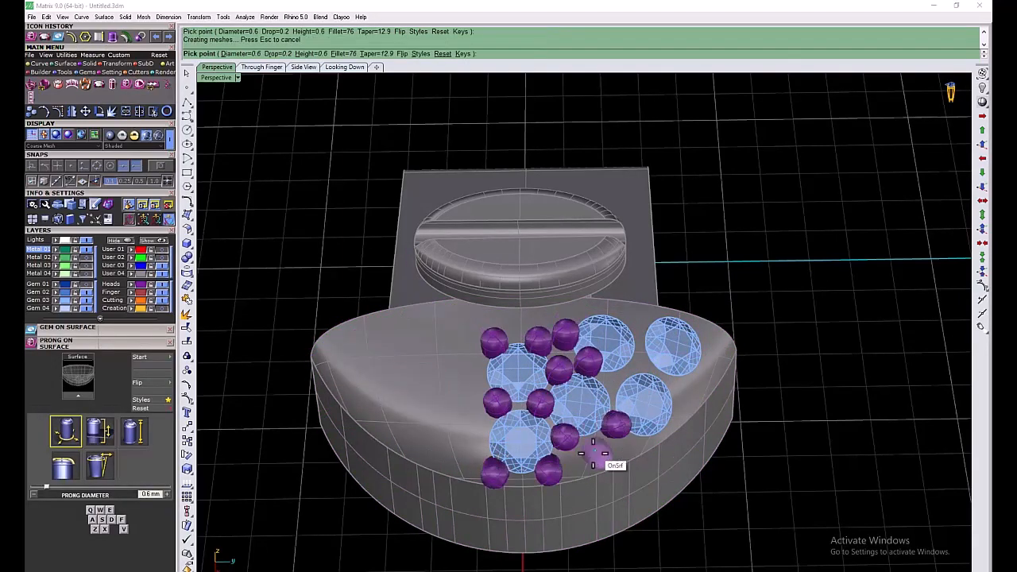
{"action": "left_click", "coordinate": [642, 363]}
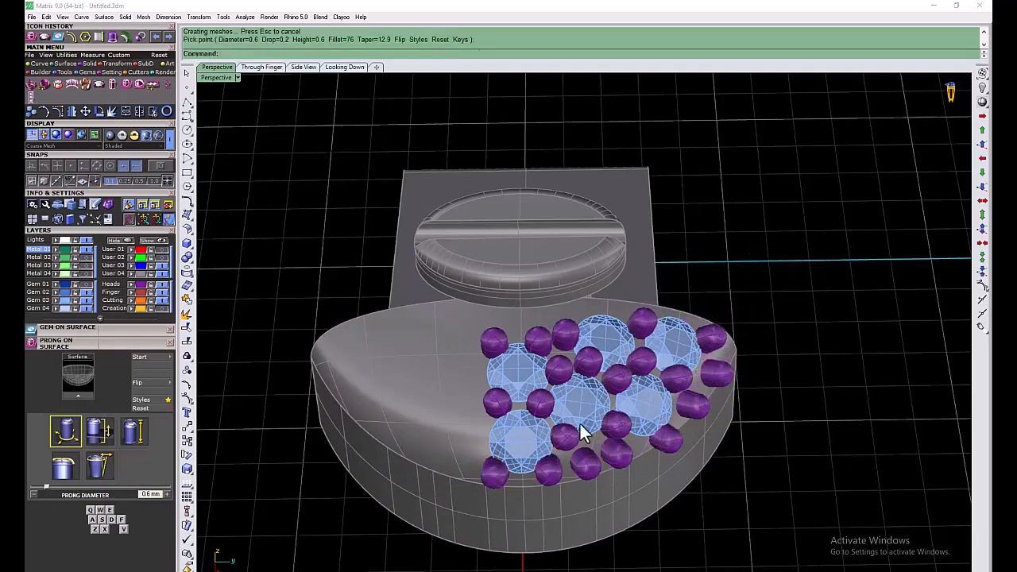
Select the off-centre gems and prongs on the smaller half and mirror them across the X axis
{"action": "key", "text": "ctrl+m"}
{"action": "right_click_drag", "start_coordinate": [417, 164], "coordinate": [358, 196]}
{"action": "left_click_drag", "start_coordinate": [394, 98], "coordinate": [537, 225]}
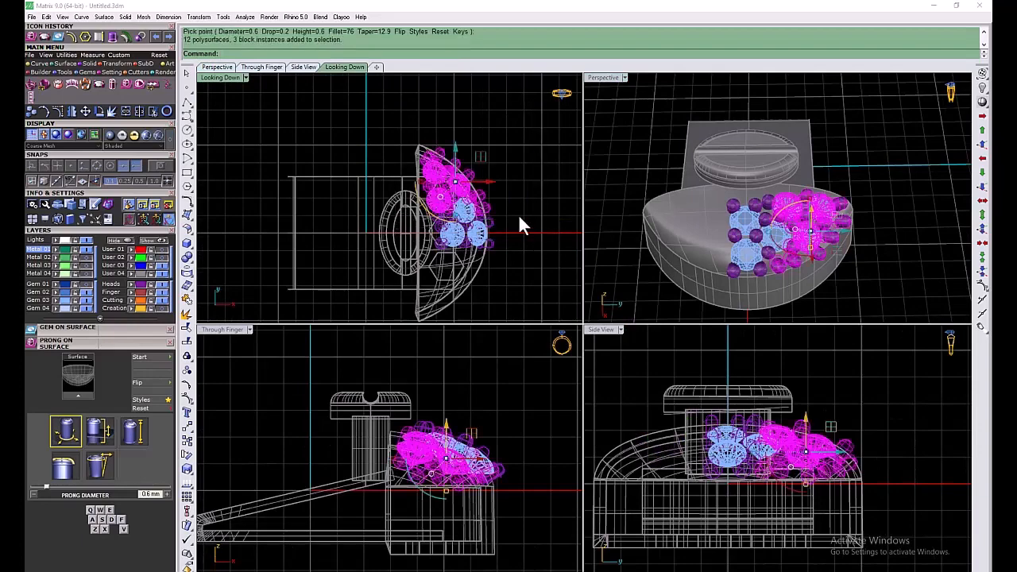
{"action": "scroll", "coordinate": [451, 208], "scroll_direction": "up", "scroll_amount": 7}
{"action": "left_click", "coordinate": [466, 230], "text": "shift"}
{"action": "scroll", "coordinate": [770, 226], "scroll_direction": "up", "scroll_amount": 6}
{"action": "scroll", "coordinate": [786, 228], "scroll_direction": "down", "scroll_amount": 3}
{"action": "scroll", "coordinate": [786, 231], "scroll_direction": "up", "scroll_amount": 3}
{"action": "left_click", "coordinate": [782, 245], "text": "shift"}
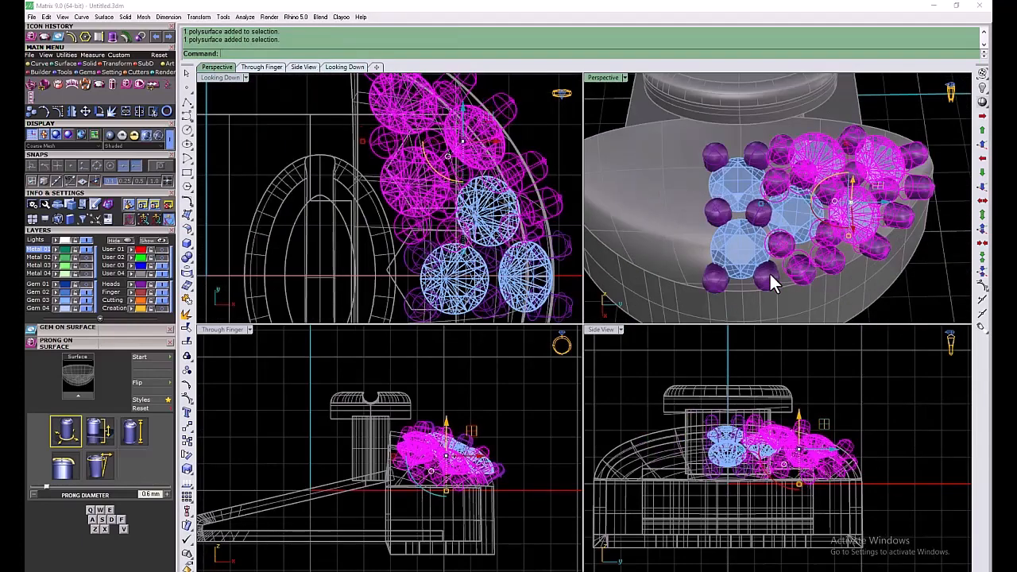
{"action": "scroll", "coordinate": [768, 270], "scroll_direction": "down", "scroll_amount": 6}
{"action": "scroll", "coordinate": [475, 285], "scroll_direction": "down", "scroll_amount": 10}
{"action": "right_click_drag", "start_coordinate": [469, 293], "coordinate": [407, 200]}
{"action": "type", "text": "mirror"}
{"action": "key", "text": "Return"}
{"action": "key", "text": "x"}
{"action": "key", "text": "Return"}
{"action": "key", "text": "Escape"}
Mirror the one missed off-centre gem across the X axis to fill the gap on the smaller half
{"action": "left_click", "coordinate": [730, 216]}
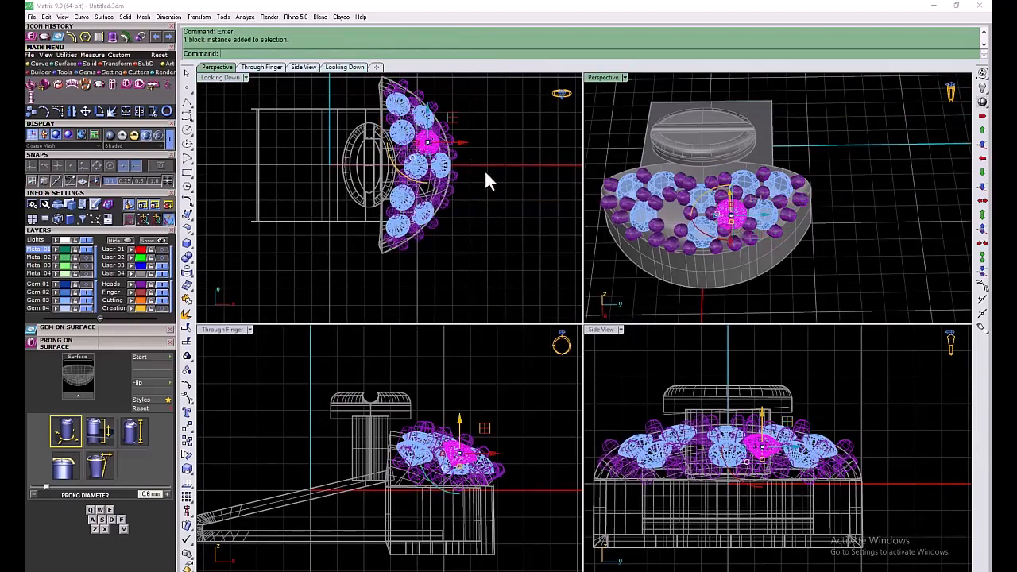
{"action": "right_click_drag", "start_coordinate": [487, 169], "coordinate": [431, 204]}
{"action": "key", "text": "Return"}
{"action": "key", "text": "Escape"}
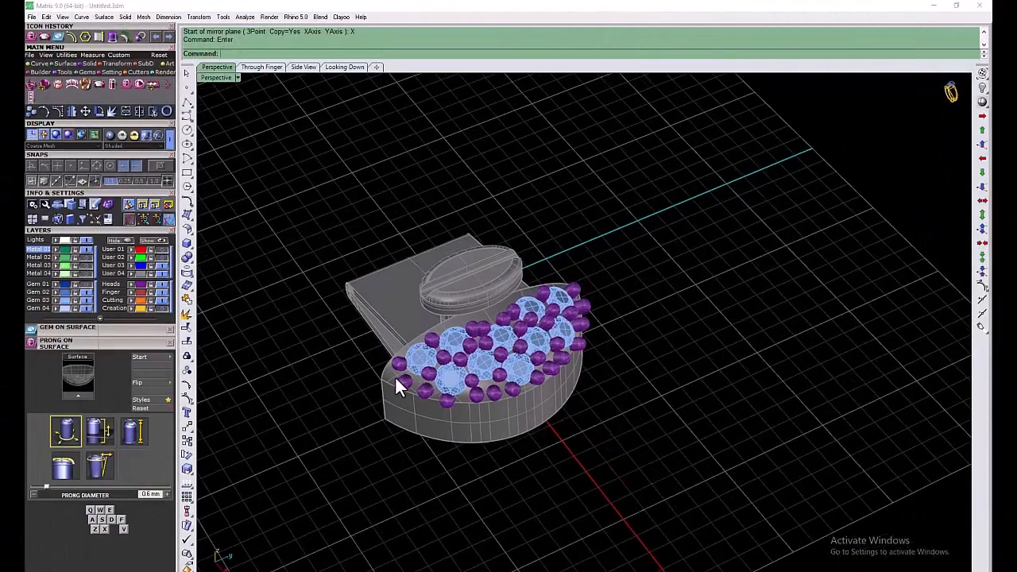
Replace the outer prong below the corner gem on the smaller half with a repositioned 0.6 mm prong
{"action": "scroll", "coordinate": [403, 383], "scroll_direction": "up", "scroll_amount": 5}
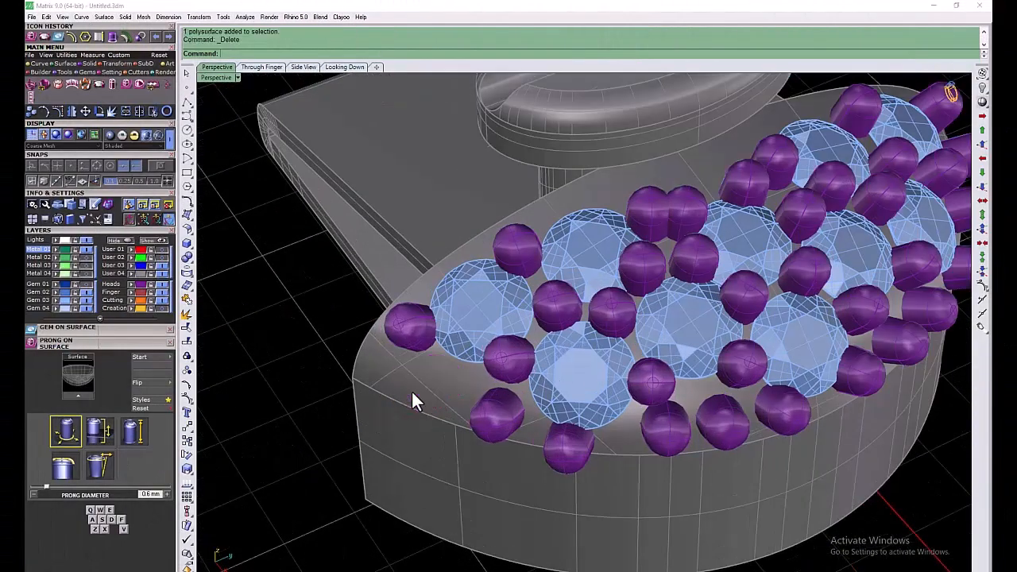
{"action": "left_click", "coordinate": [435, 380]}
{"action": "left_click", "coordinate": [76, 397]}
{"action": "left_click", "coordinate": [437, 378]}
{"action": "key", "text": "Return"}
{"action": "scroll", "coordinate": [437, 377], "scroll_direction": "down", "scroll_amount": 6}
{"action": "right_click_drag", "start_coordinate": [445, 379], "coordinate": [707, 374]}
Move the smaller half's prongs to the User 04 layer and its gems to the Gem 02 layer
{"action": "left_click", "coordinate": [145, 285]}
{"action": "left_click", "coordinate": [131, 274]}
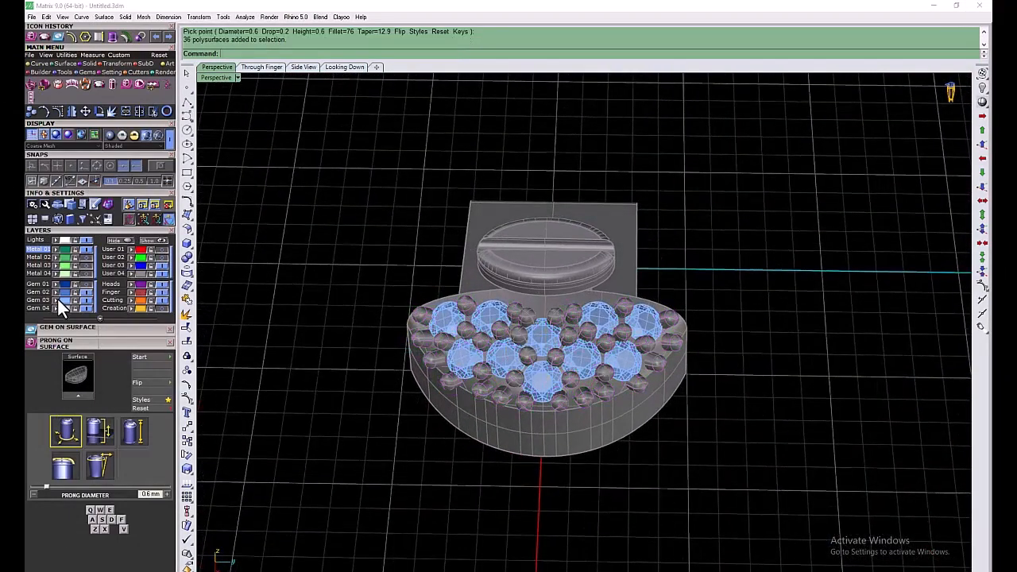
{"action": "left_click", "coordinate": [65, 300]}
{"action": "left_click", "coordinate": [57, 293]}
{"action": "left_click", "coordinate": [85, 292]}
{"action": "left_click", "coordinate": [86, 292]}
{"action": "right_click_drag", "start_coordinate": [350, 298], "coordinate": [318, 322]}
Show the Metal 02 and Gem 01 layers and inspect the complete paved clasp from several angles
{"action": "left_click", "coordinate": [84, 258]}
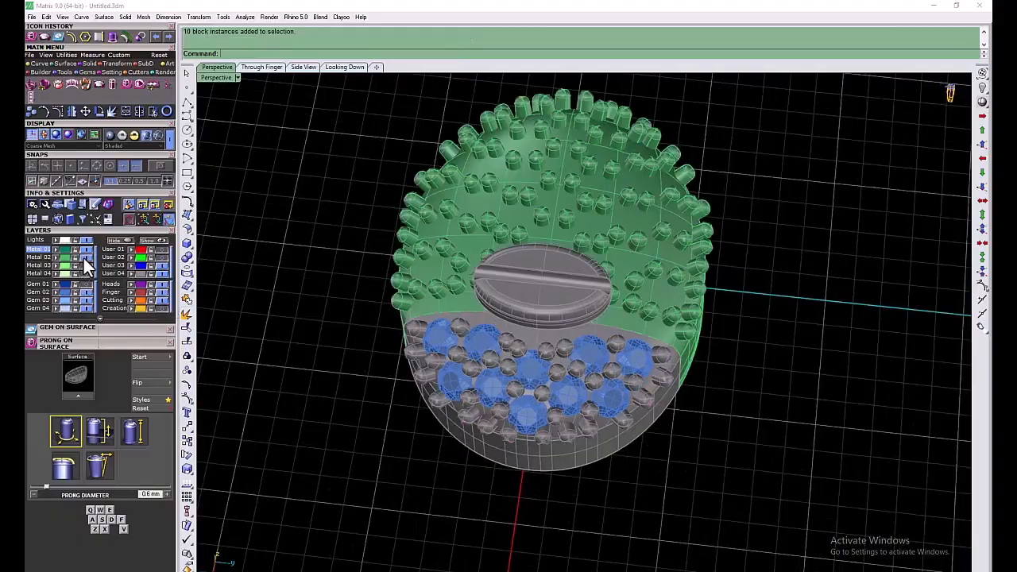
{"action": "left_click", "coordinate": [86, 285]}
{"action": "right_click_drag", "start_coordinate": [516, 318], "coordinate": [733, 289]}
{"action": "scroll", "coordinate": [643, 300], "scroll_direction": "down", "scroll_amount": 6}
{"action": "scroll", "coordinate": [658, 296], "scroll_direction": "up", "scroll_amount": 6}
{"action": "scroll", "coordinate": [520, 358], "scroll_direction": "down", "scroll_amount": 4}
{"action": "key", "text": "ctrl+a"}
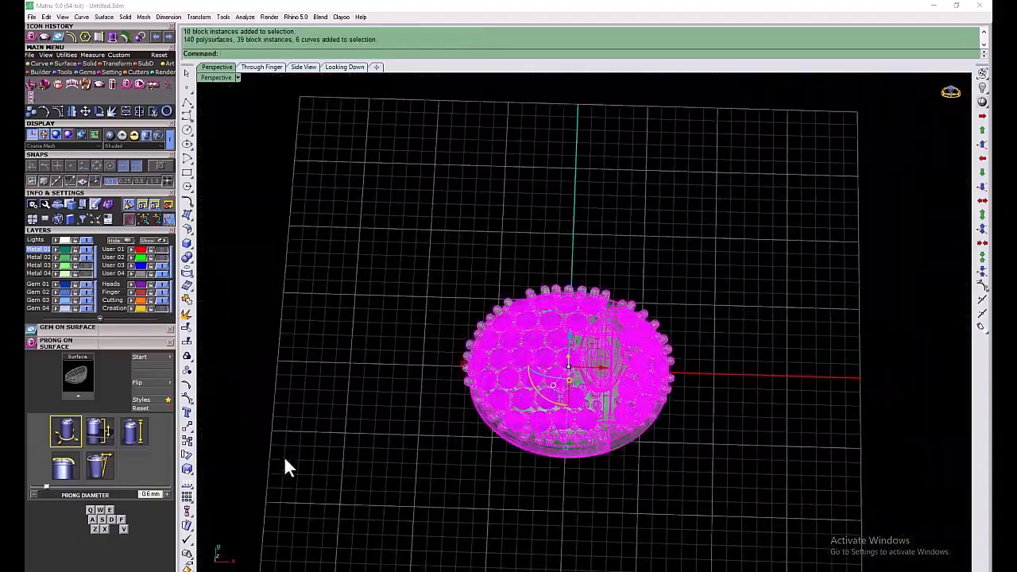
{"action": "right_click_drag", "start_coordinate": [557, 381], "coordinate": [652, 327]}
{"action": "scroll", "coordinate": [652, 327], "scroll_direction": "down", "scroll_amount": 6}
Hide the clasp model and show the User 01 layer with the red ring-shaped body
{"action": "key", "text": "ctrl+a"}
{"action": "left_click", "coordinate": [86, 257]}
{"action": "left_click", "coordinate": [86, 285]}
{"action": "scroll", "coordinate": [485, 347], "scroll_direction": "up", "scroll_amount": 4}
{"action": "left_click", "coordinate": [103, 344]}
{"action": "left_click", "coordinate": [162, 251]}
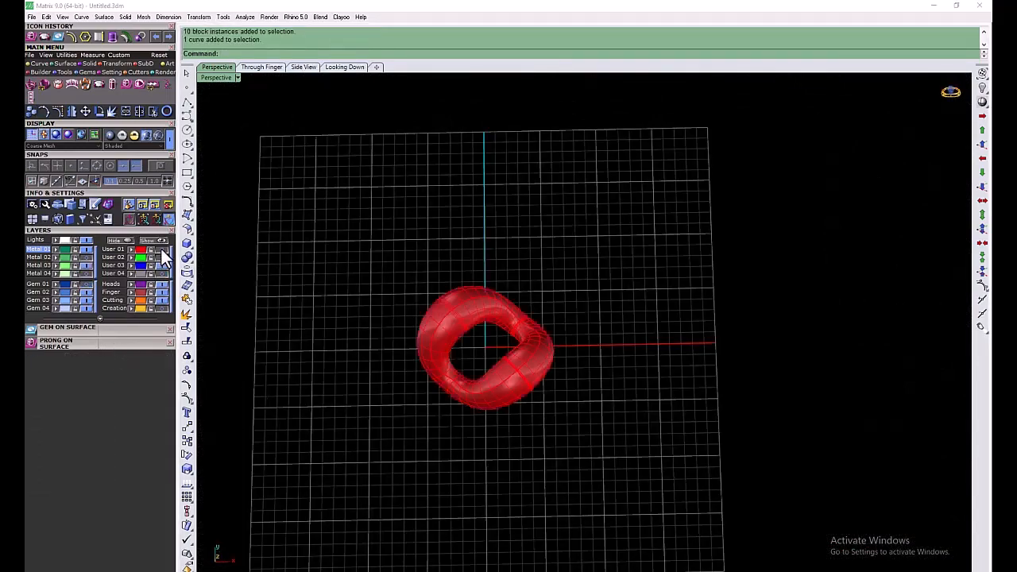
Draw a circle centred on the origin 0 in the Looking Down view
{"action": "scroll", "coordinate": [468, 318], "scroll_direction": "up", "scroll_amount": 7}
{"action": "right_click_drag", "start_coordinate": [486, 392], "coordinate": [556, 313]}
{"action": "double_click", "coordinate": [221, 78]}
{"action": "double_click", "coordinate": [223, 78]}
{"action": "scroll", "coordinate": [421, 285], "scroll_direction": "down", "scroll_amount": 6}
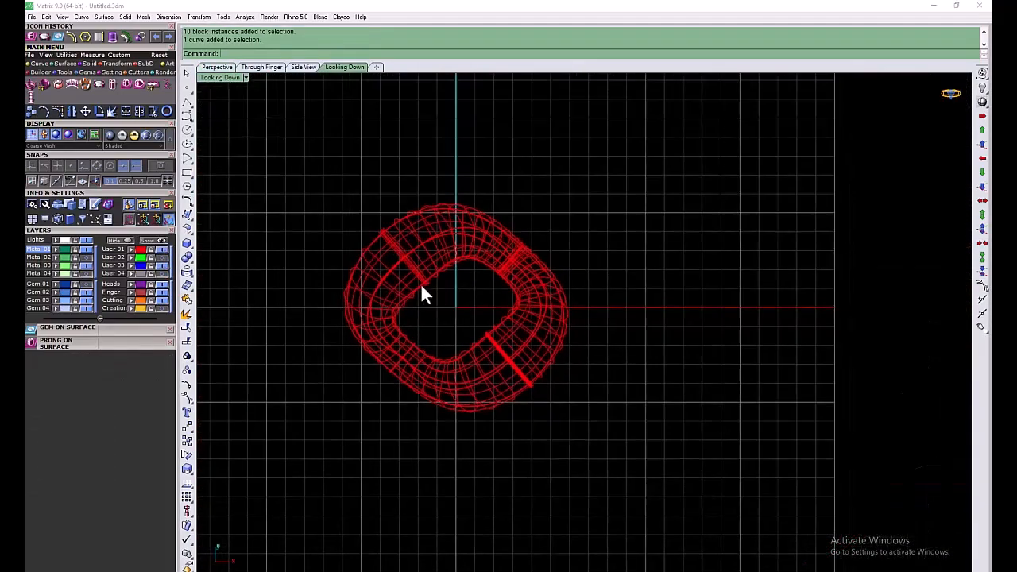
{"action": "left_click", "coordinate": [32, 65]}
{"action": "left_click", "coordinate": [85, 85]}
{"action": "type", "text": "0"}
{"action": "key", "text": "Return"}
{"action": "left_click", "coordinate": [162, 250]}
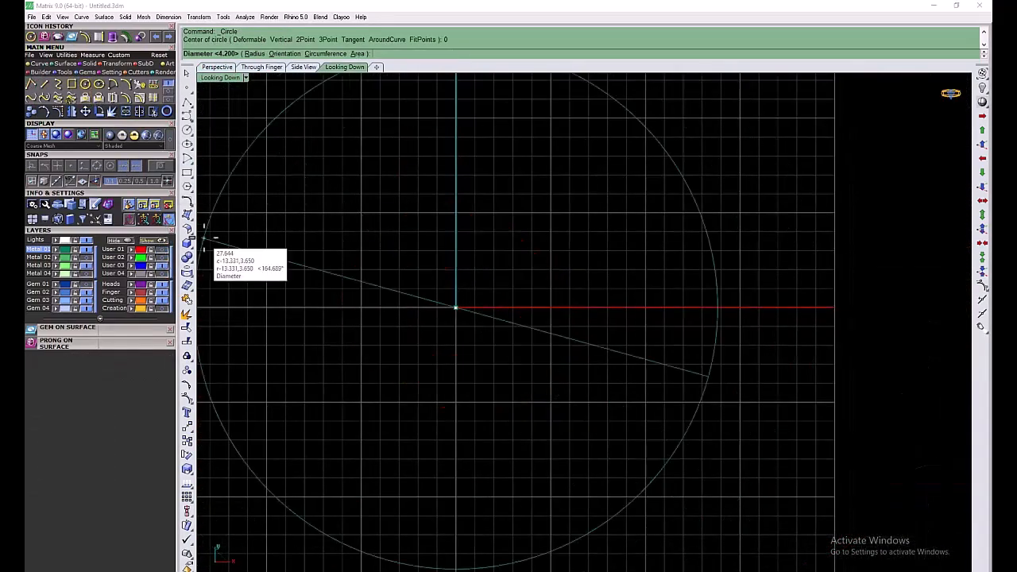
{"action": "scroll", "coordinate": [494, 294], "scroll_direction": "up", "scroll_amount": 6}
{"action": "left_click", "coordinate": [529, 320]}
{"action": "left_click", "coordinate": [529, 321]}
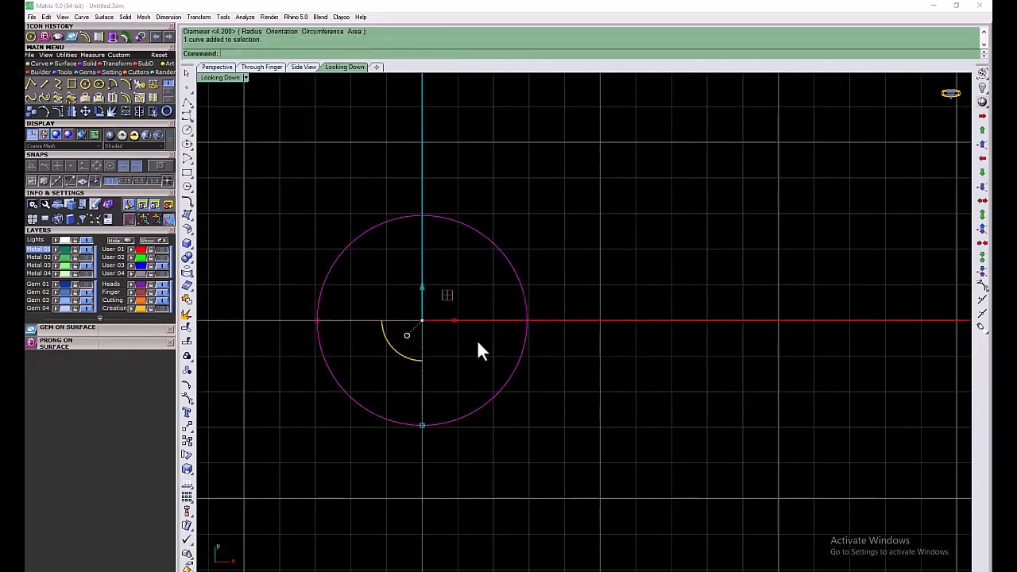
Flatten the circle into an oval and move it along the Y axis onto the red ring's band
{"action": "left_click_drag", "start_coordinate": [422, 426], "coordinate": [423, 384]}
{"action": "left_click", "coordinate": [162, 249]}
{"action": "left_click_drag", "start_coordinate": [422, 287], "coordinate": [422, 203]}
{"action": "left_click", "coordinate": [427, 232]}
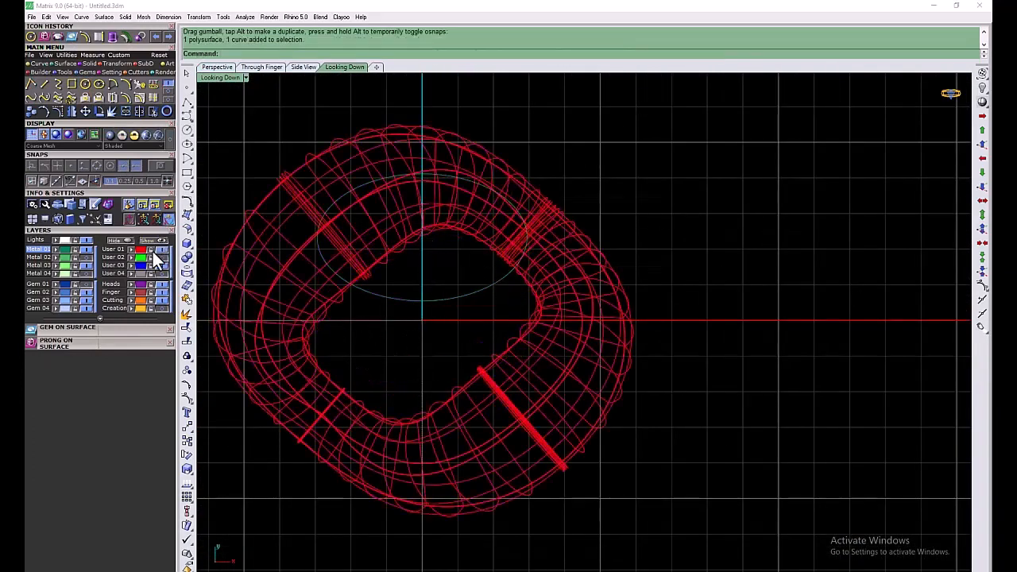
Rotate, move and stretch the oval to fit the diagonal band section on the red ring's negative-X side
{"action": "left_click", "coordinate": [387, 298]}
{"action": "right_click_drag", "start_coordinate": [390, 320], "coordinate": [465, 324]}
{"action": "left_click_drag", "start_coordinate": [499, 208], "coordinate": [495, 167]}
{"action": "left_click_drag", "start_coordinate": [508, 175], "coordinate": [403, 214]}
{"action": "mouse_move", "coordinate": [404, 214]}
{"action": "left_mouse_down"}
{"action": "mouse_move", "coordinate": [458, 227]}
{"action": "mouse_move", "coordinate": [399, 188]}
{"action": "mouse_move", "coordinate": [443, 195]}
{"action": "mouse_move", "coordinate": [401, 230]}
{"action": "left_mouse_up"}
{"action": "left_click_drag", "start_coordinate": [327, 298], "coordinate": [309, 307]}
{"action": "left_click_drag", "start_coordinate": [445, 279], "coordinate": [440, 278]}
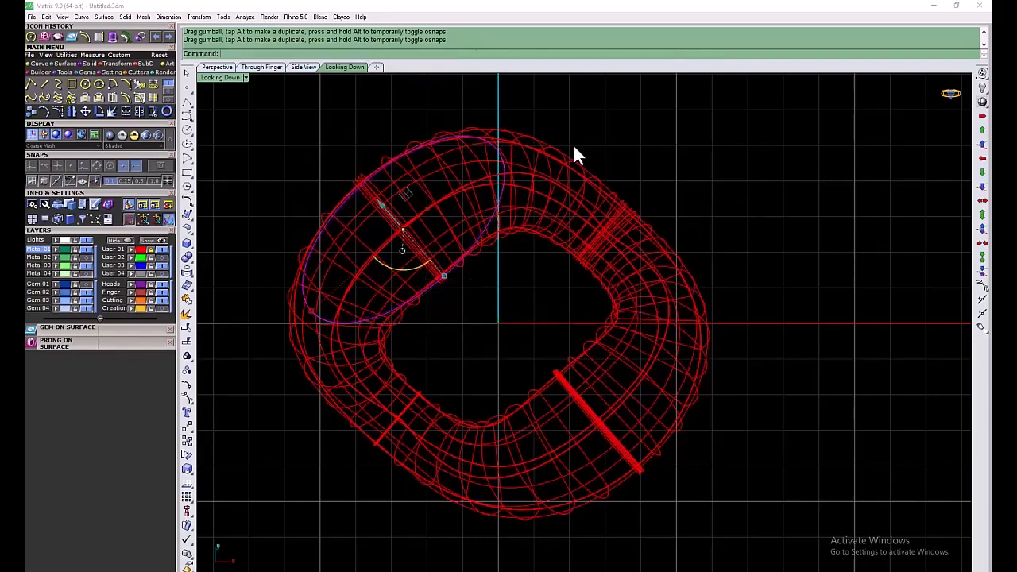
Try to project the oval curve onto the red ring body from the Looking Down view
{"action": "key", "text": "ctrl+m"}
{"action": "right_click_drag", "start_coordinate": [777, 247], "coordinate": [839, 274]}
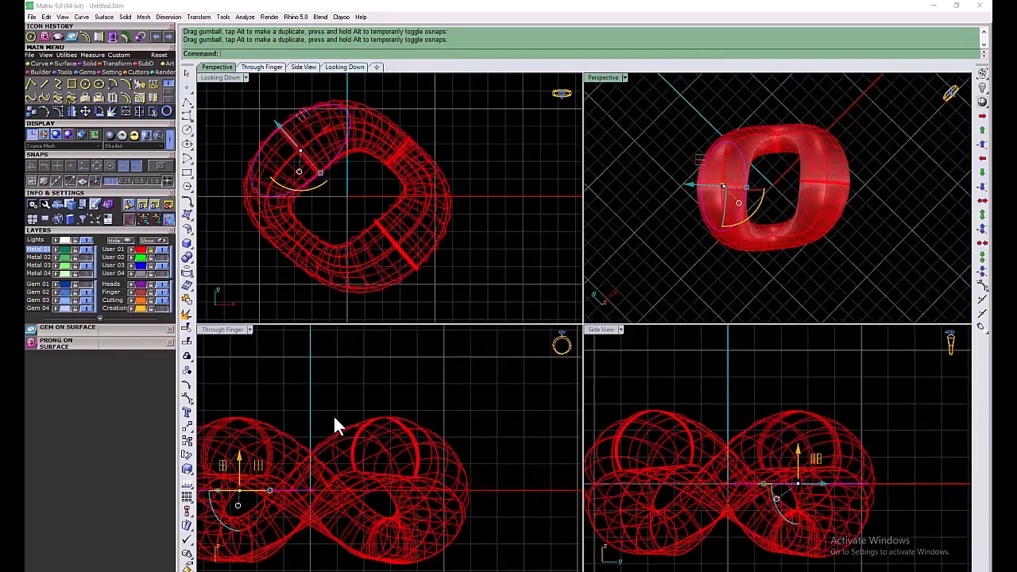
{"action": "left_click", "coordinate": [344, 67]}
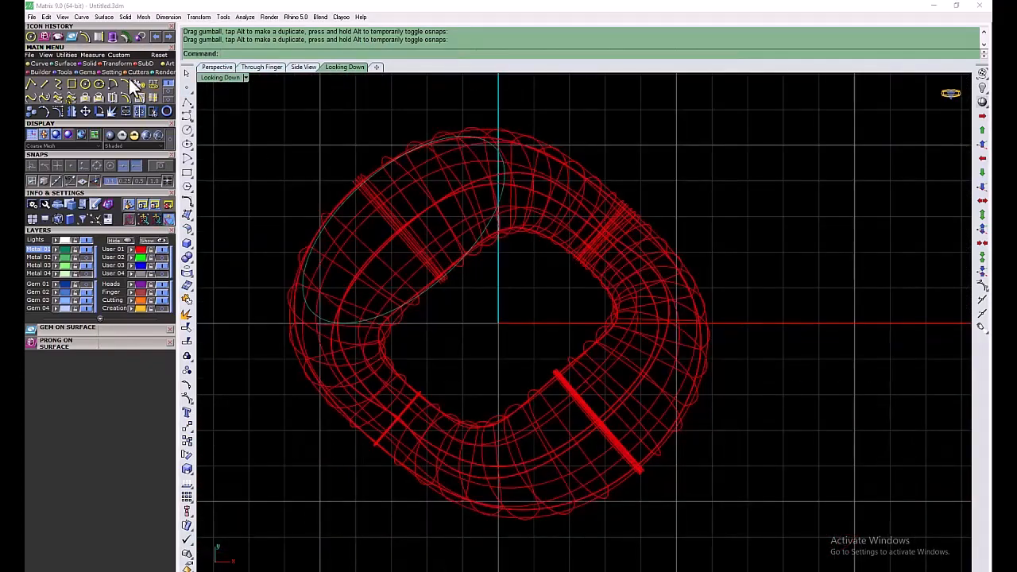
{"action": "left_click", "coordinate": [101, 97]}
{"action": "left_click", "coordinate": [502, 159]}
{"action": "right_click", "coordinate": [545, 121]}
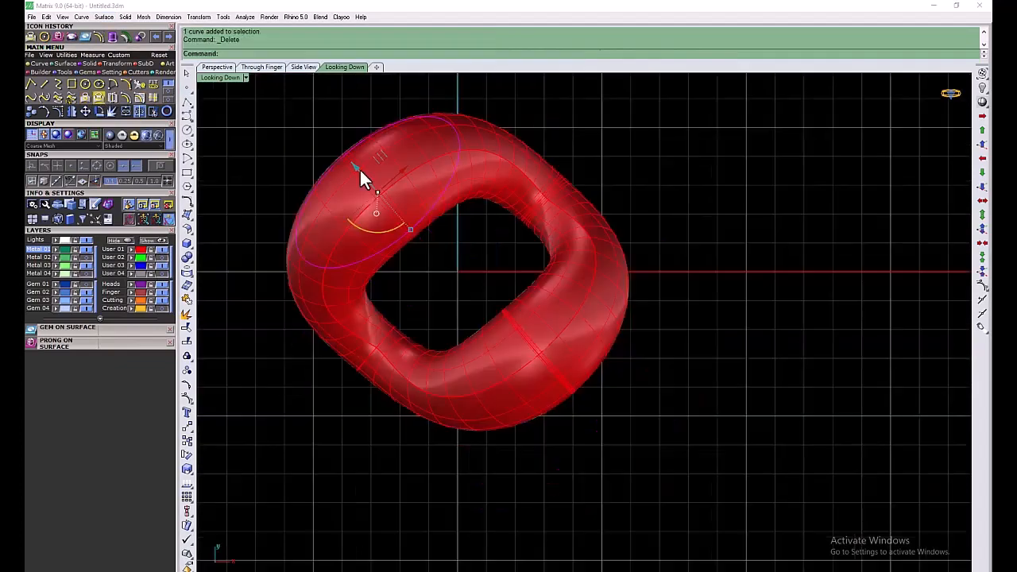
Duplicate the oval onto the diagonally opposite band section of the red ring and raise both ovals above the body
{"action": "left_click_drag", "start_coordinate": [356, 168], "coordinate": [543, 342]}
{"action": "right_click_drag", "start_coordinate": [464, 368], "coordinate": [391, 396]}
{"action": "mouse_move", "coordinate": [454, 388]}
{"action": "left_mouse_down"}
{"action": "mouse_move", "coordinate": [477, 368]}
{"action": "mouse_move", "coordinate": [461, 374]}
{"action": "mouse_move", "coordinate": [475, 381]}
{"action": "mouse_move", "coordinate": [463, 369]}
{"action": "mouse_move", "coordinate": [473, 379]}
{"action": "left_mouse_up"}
{"action": "left_click", "coordinate": [618, 321]}
{"action": "left_click", "coordinate": [397, 390]}
{"action": "key", "text": "ctrl+m"}
{"action": "left_click", "coordinate": [400, 432]}
{"action": "right_click_drag", "start_coordinate": [727, 230], "coordinate": [763, 211]}
{"action": "scroll", "coordinate": [548, 219], "scroll_direction": "down", "scroll_amount": 3}
Project both ovals onto the red ring body in Looking Down and delete the unwanted projected curve
{"action": "left_click", "coordinate": [112, 110]}
{"action": "left_click", "coordinate": [424, 122]}
{"action": "left_click", "coordinate": [391, 102]}
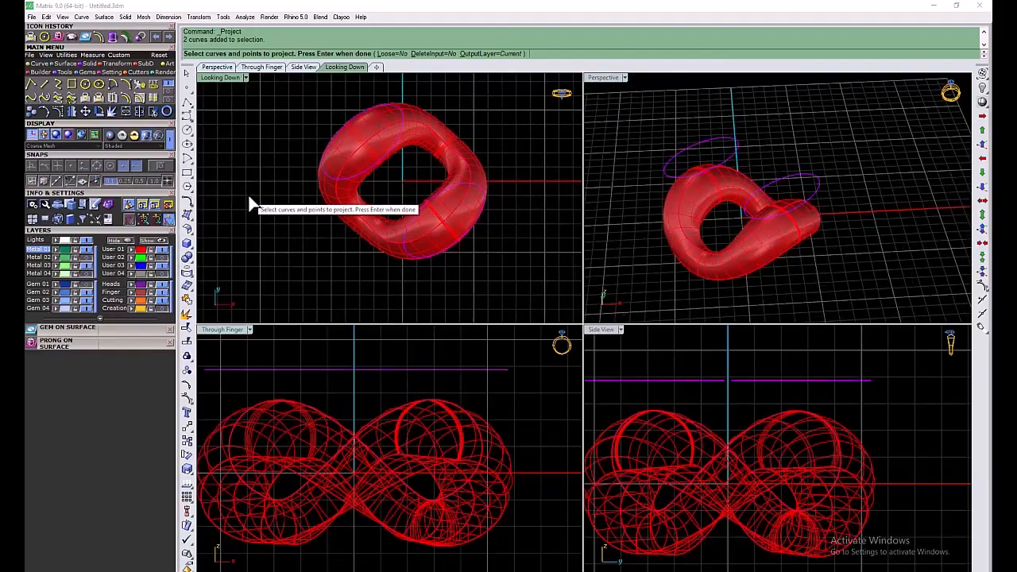
{"action": "right_click", "coordinate": [250, 196]}
{"action": "left_click", "coordinate": [410, 131]}
{"action": "right_click", "coordinate": [493, 110]}
{"action": "left_click", "coordinate": [451, 453]}
{"action": "key", "text": "Delete"}
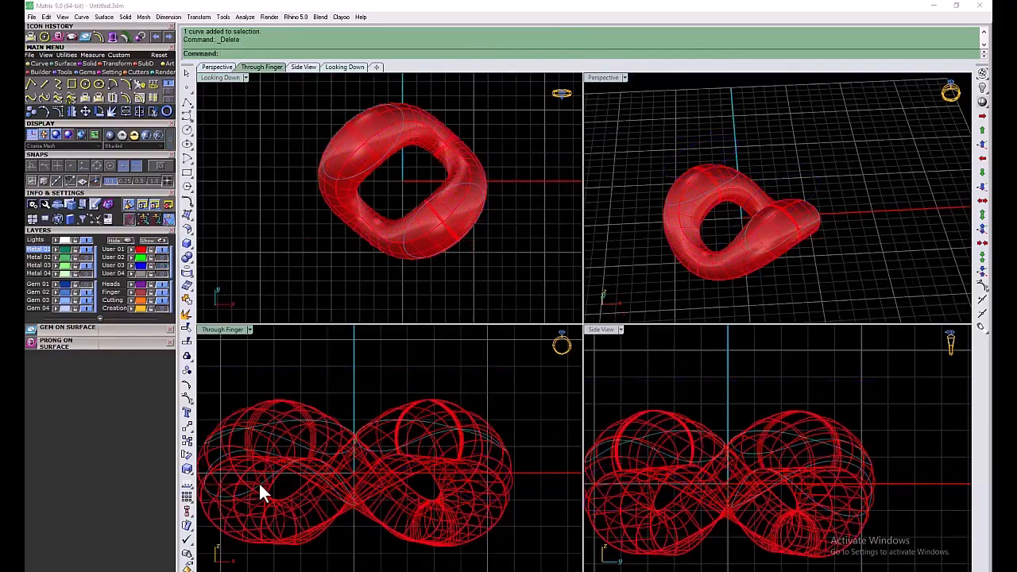
Split the red ring body with the two projected oval curves
{"action": "double_click", "coordinate": [606, 78]}
{"action": "right_click_drag", "start_coordinate": [522, 265], "coordinate": [477, 302]}
{"action": "left_click", "coordinate": [147, 113]}
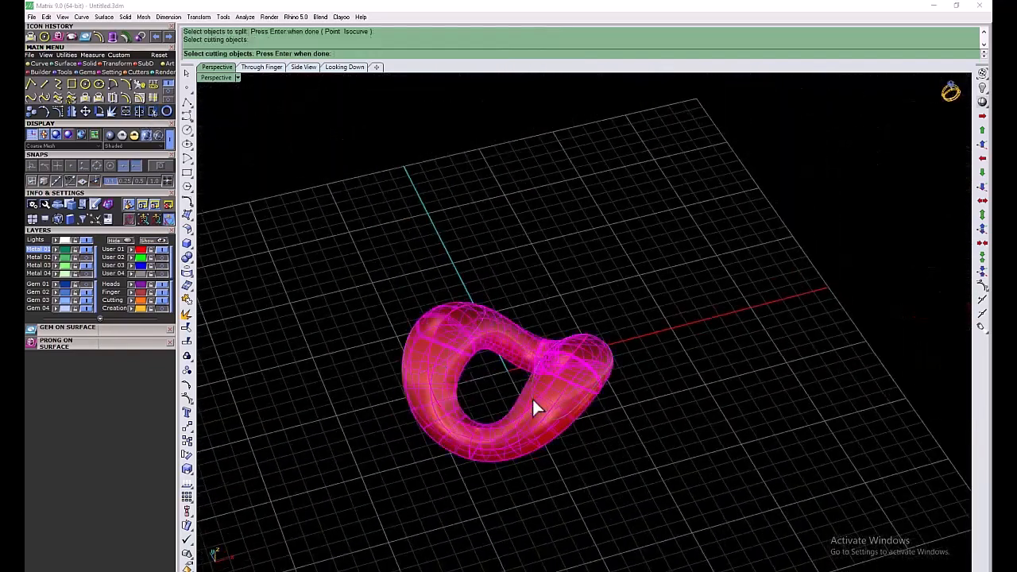
{"action": "right_click", "coordinate": [533, 399]}
{"action": "right_click_drag", "start_coordinate": [535, 408], "coordinate": [396, 452]}
{"action": "scroll", "coordinate": [396, 451], "scroll_direction": "up", "scroll_amount": 4}
Move the ring body remaining around the oval dome patches to the Finger layer and toggle layers to check the separation
{"action": "left_click", "coordinate": [395, 452]}
{"action": "left_click", "coordinate": [134, 293]}
{"action": "left_click", "coordinate": [161, 293]}
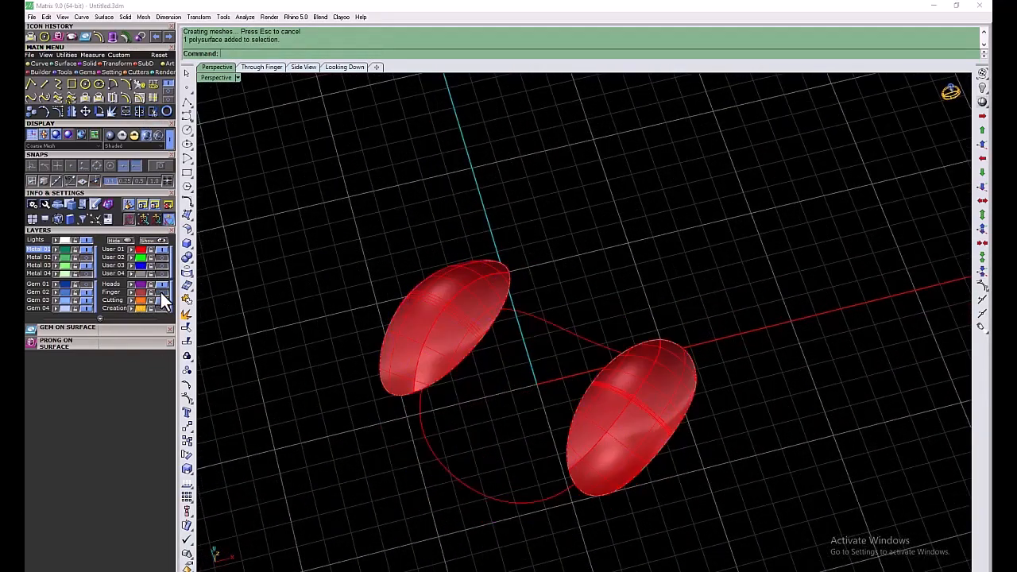
{"action": "left_click", "coordinate": [166, 250]}
{"action": "left_click", "coordinate": [158, 292]}
{"action": "right_click_drag", "start_coordinate": [550, 447], "coordinate": [539, 402]}
{"action": "left_click", "coordinate": [165, 250]}
Offset the oval dome patches inward by 0.4 with all directions flipped and Solid turned off
{"action": "left_click", "coordinate": [416, 325]}
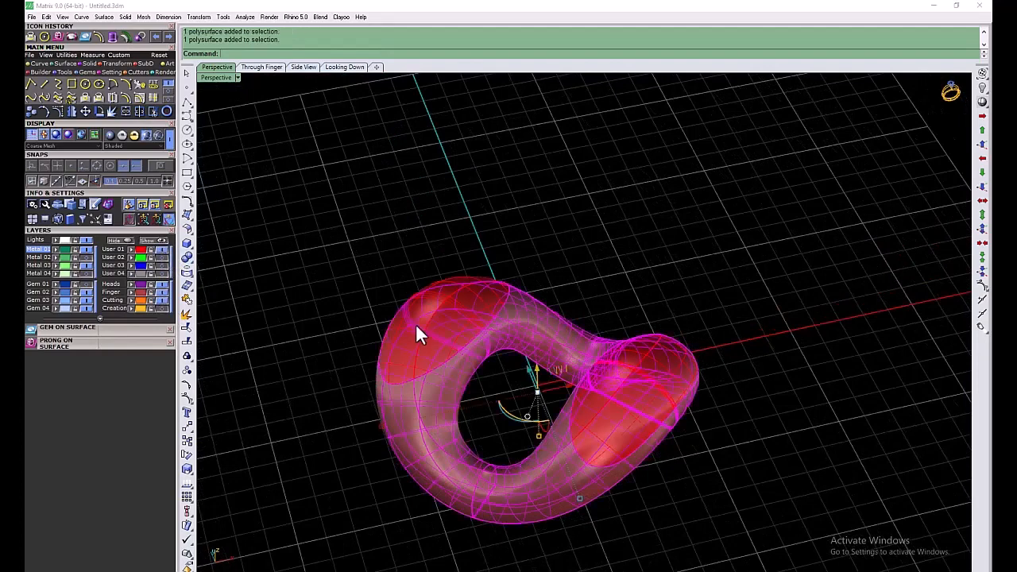
{"action": "left_click", "coordinate": [123, 83]}
{"action": "left_click", "coordinate": [597, 53]}
{"action": "type", "text": "0"}
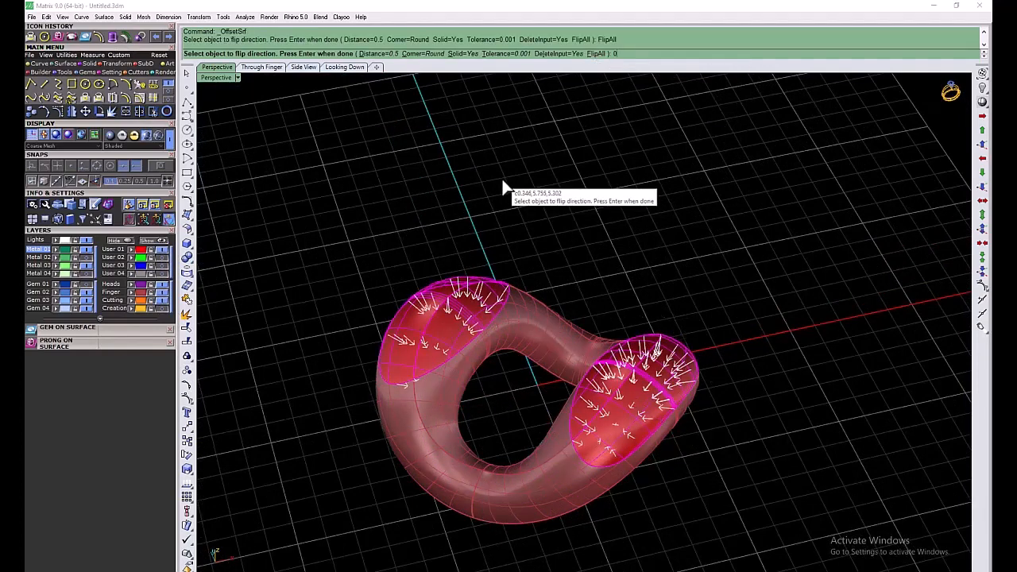
{"action": "type", "text": ".4"}
{"action": "key", "text": "Return"}
{"action": "left_click", "coordinate": [450, 53]}
{"action": "key", "text": "Return"}
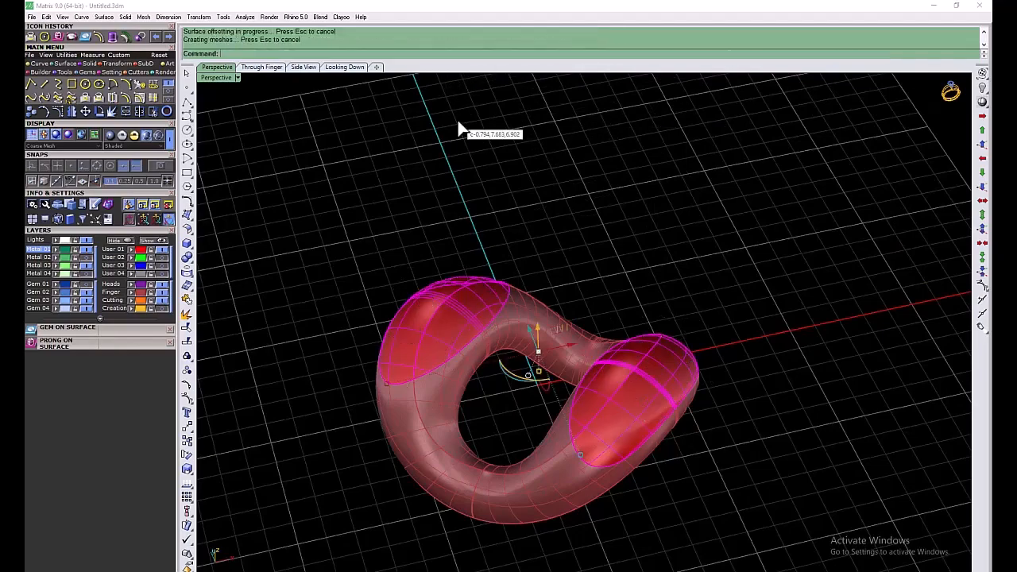
{"action": "right_click_drag", "start_coordinate": [461, 131], "coordinate": [463, 405]}
{"action": "scroll", "coordinate": [453, 405], "scroll_direction": "up", "scroll_amount": 5}
{"action": "scroll", "coordinate": [453, 405], "scroll_direction": "down", "scroll_amount": 5}
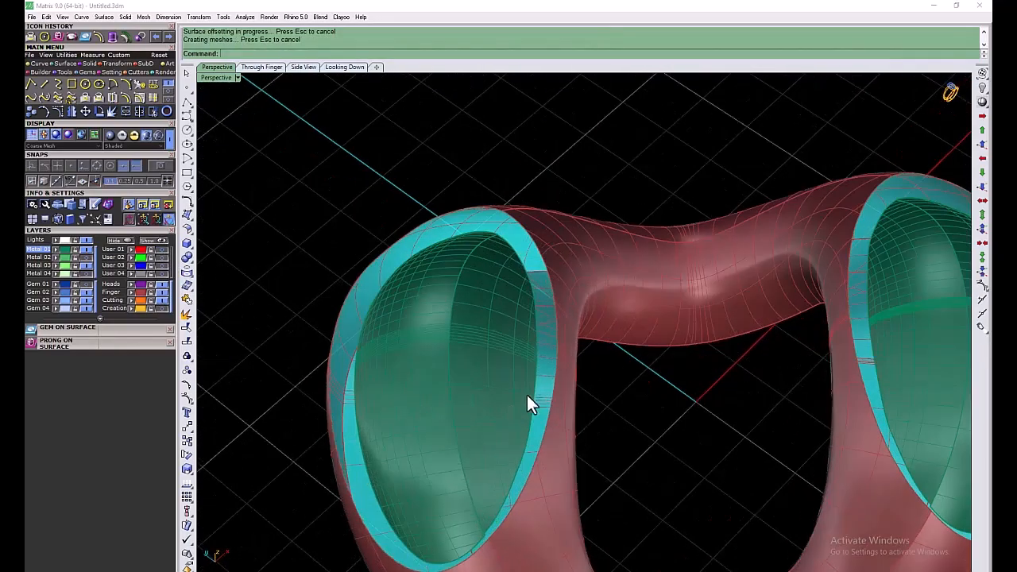
Hide the Finger layer and undo the surface offset of the dome patches
{"action": "left_click", "coordinate": [163, 294]}
{"action": "scroll", "coordinate": [580, 326], "scroll_direction": "down", "scroll_amount": 4}
{"action": "right_click_drag", "start_coordinate": [604, 318], "coordinate": [499, 284]}
{"action": "scroll", "coordinate": [552, 375], "scroll_direction": "up", "scroll_amount": 6}
{"action": "left_click", "coordinate": [542, 356]}
{"action": "scroll", "coordinate": [518, 366], "scroll_direction": "up", "scroll_amount": 7}
{"action": "scroll", "coordinate": [485, 262], "scroll_direction": "down", "scroll_amount": 4}
{"action": "scroll", "coordinate": [499, 284], "scroll_direction": "down", "scroll_amount": 4}
{"action": "key", "text": "Escape"}
{"action": "key", "text": "ctrl+z"}
{"action": "left_click", "coordinate": [162, 249]}
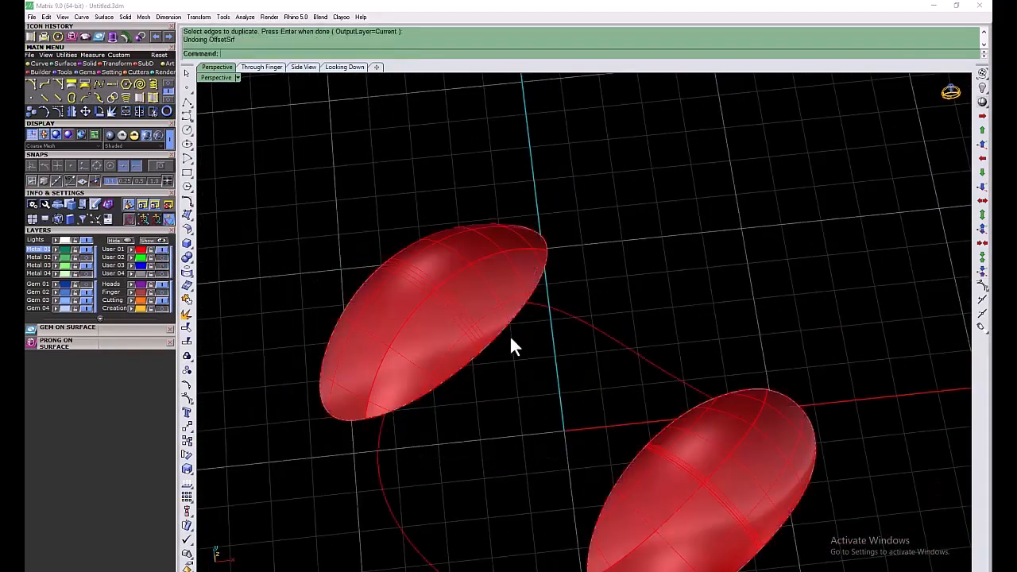
Offset the negative-X dome patch inward by 0.4 with all directions flipped and Solid off
{"action": "scroll", "coordinate": [479, 299], "scroll_direction": "down", "scroll_amount": 8}
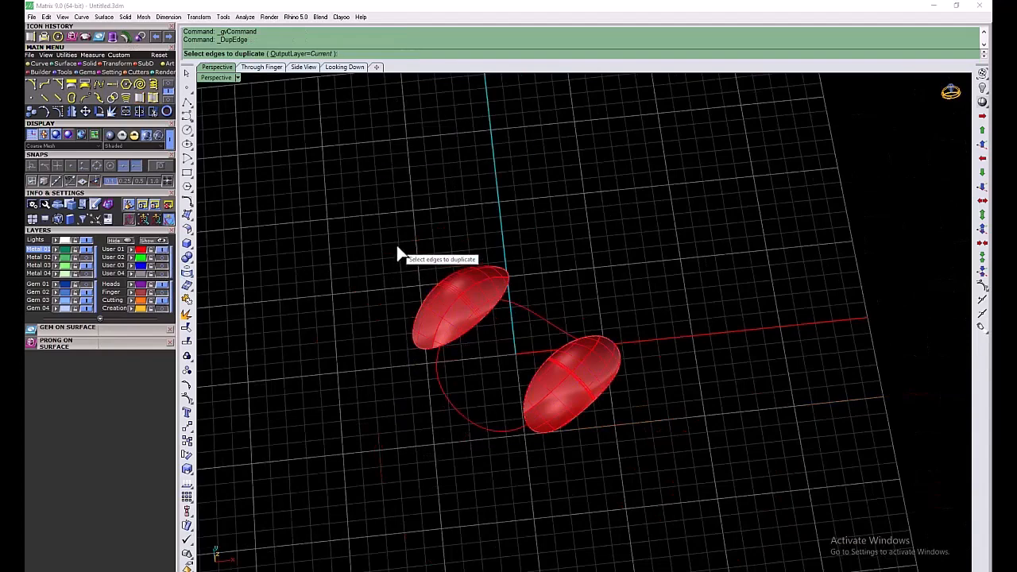
{"action": "key", "text": "Escape"}
{"action": "scroll", "coordinate": [484, 331], "scroll_direction": "up", "scroll_amount": 6}
{"action": "left_click", "coordinate": [483, 303]}
{"action": "left_click", "coordinate": [501, 334]}
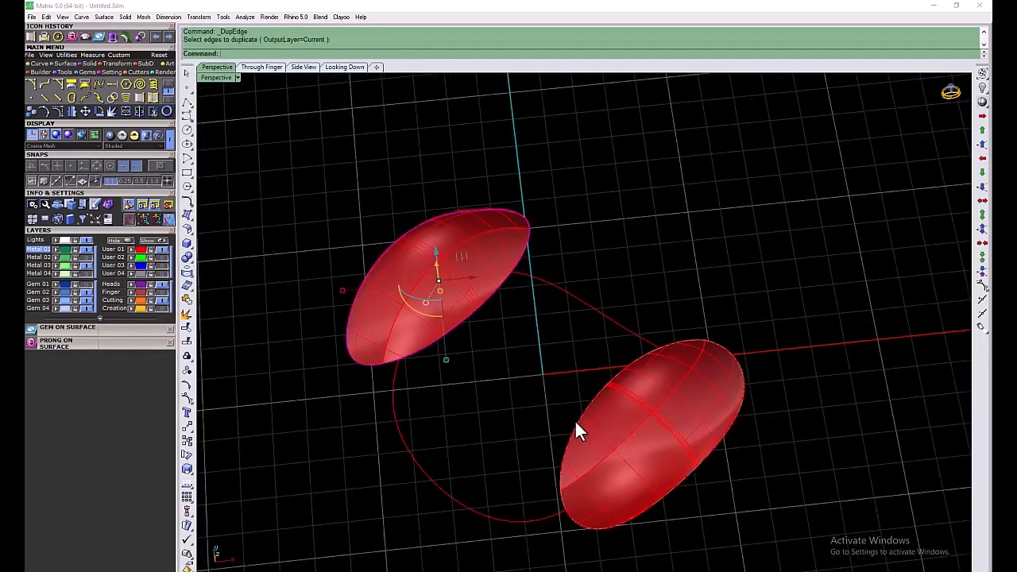
{"action": "left_click", "coordinate": [578, 420], "text": "shift"}
{"action": "left_click", "coordinate": [597, 450]}
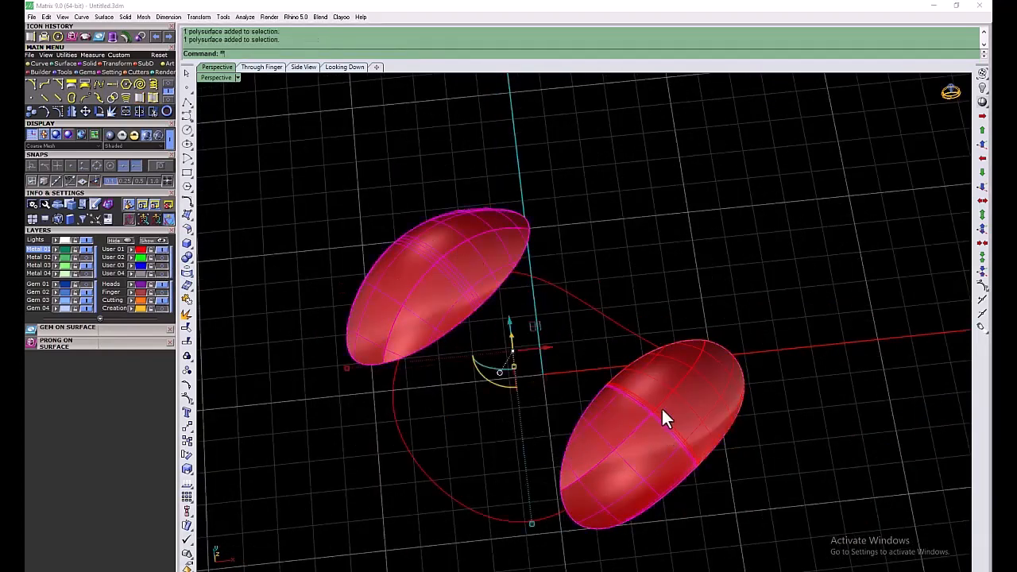
{"action": "left_click", "coordinate": [532, 391]}
{"action": "left_click", "coordinate": [445, 269]}
{"action": "key", "text": "Return"}
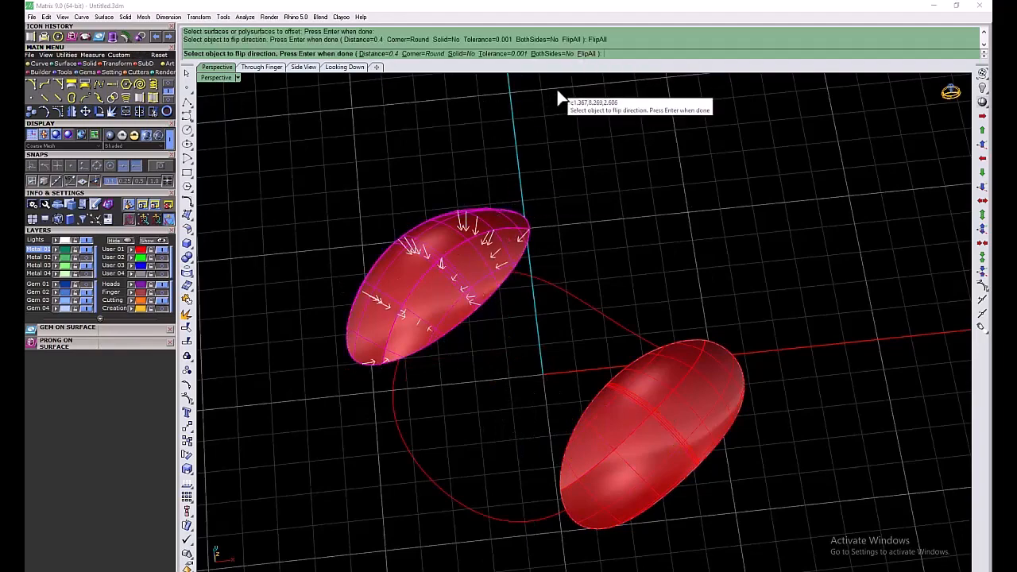
{"action": "key", "text": "Return"}
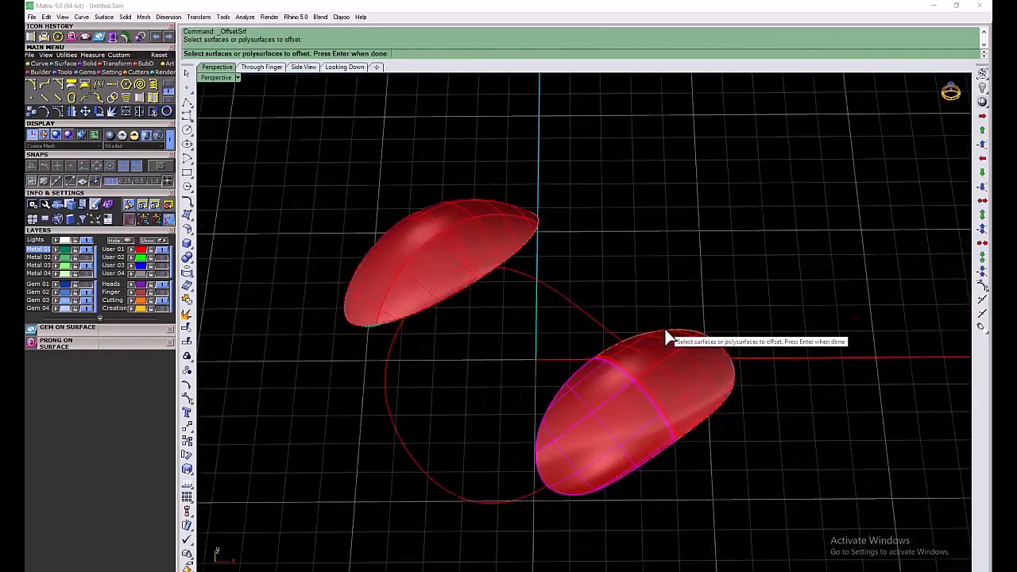
Offset both pieces of the second dome patch inward by 0.4 and hide the User 01 layer
{"action": "left_click", "coordinate": [670, 336]}
{"action": "key", "text": "Return"}
{"action": "left_click", "coordinate": [162, 249]}
{"action": "right_click_drag", "start_coordinate": [449, 397], "coordinate": [526, 340]}
{"action": "scroll", "coordinate": [462, 430], "scroll_direction": "up", "scroll_amount": 4}
{"action": "scroll", "coordinate": [462, 429], "scroll_direction": "down", "scroll_amount": 2}
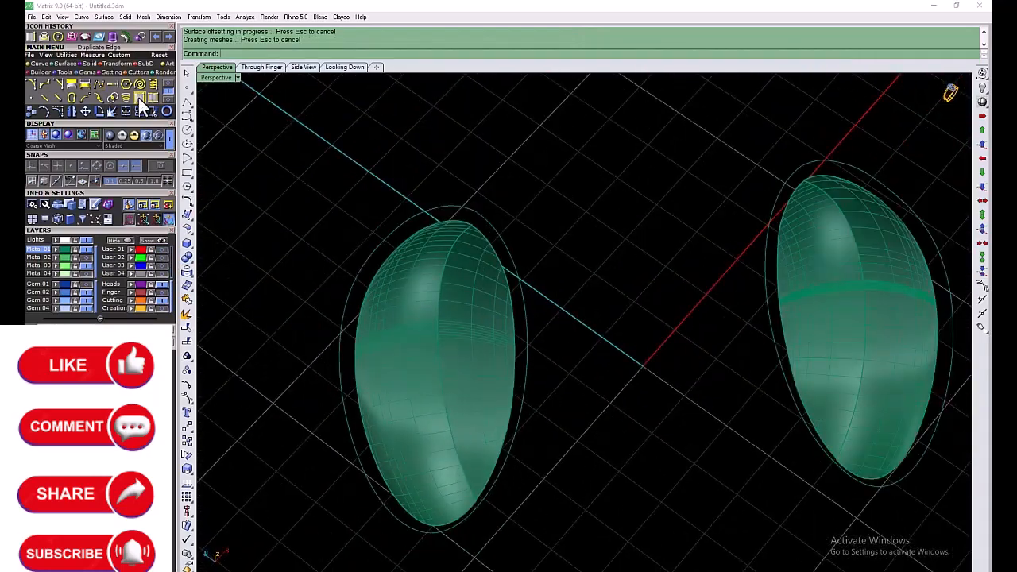
Duplicate the rim edges of both green offset dome surfaces as curves
{"action": "left_click", "coordinate": [139, 98]}
{"action": "left_click", "coordinate": [468, 223]}
{"action": "key", "text": "Return"}
{"action": "right_click_drag", "start_coordinate": [569, 371], "coordinate": [493, 370]}
{"action": "key", "text": "Return"}
{"action": "left_click", "coordinate": [773, 294]}
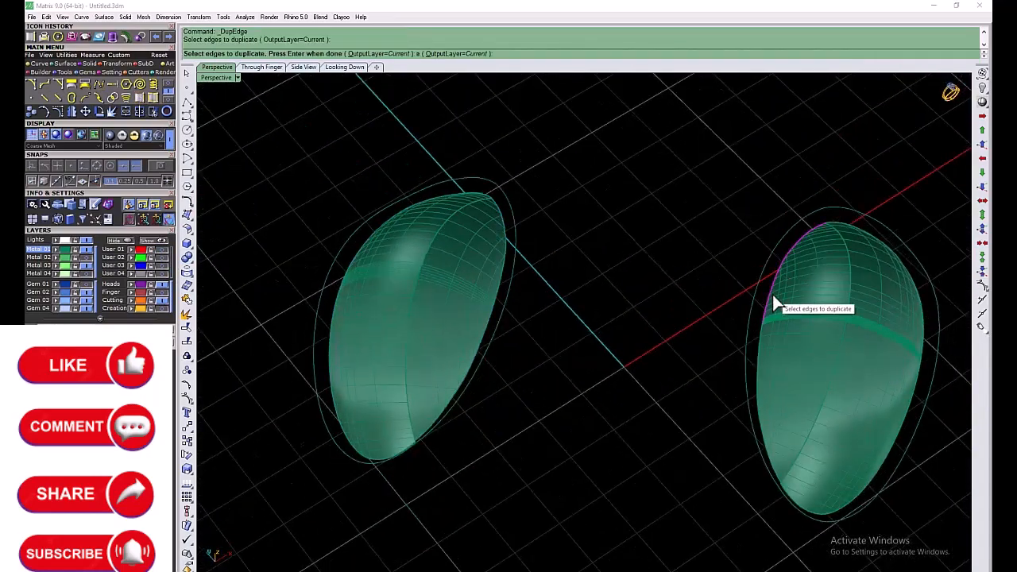
{"action": "left_click", "coordinate": [799, 511]}
{"action": "key", "text": "Return"}
Delete both green offset dome surfaces
{"action": "left_click", "coordinate": [830, 274]}
{"action": "key", "text": "Delete"}
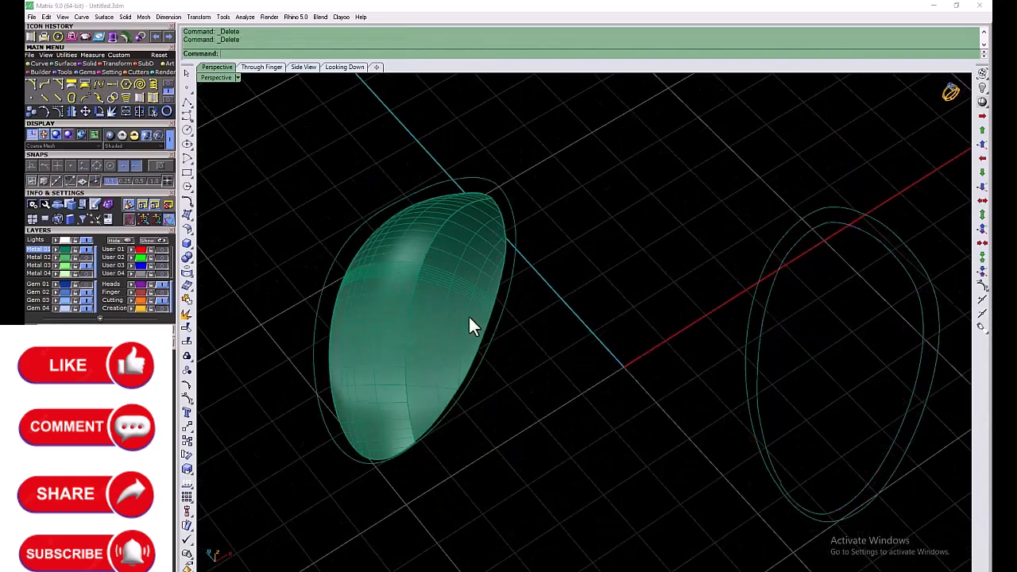
{"action": "key", "text": "ctrl+z"}
{"action": "key", "text": "ctrl+z"}
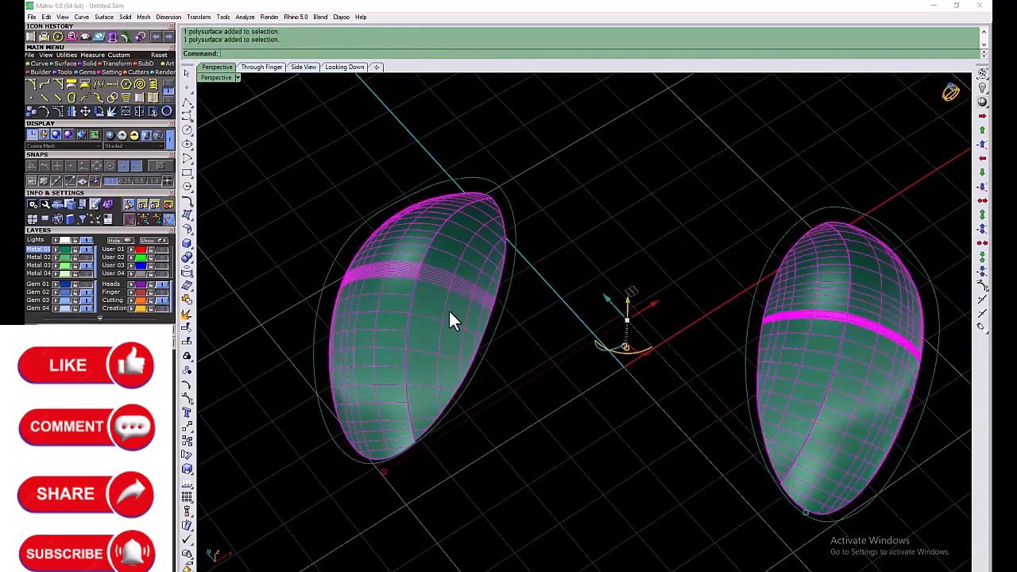
{"action": "key", "text": "Delete"}
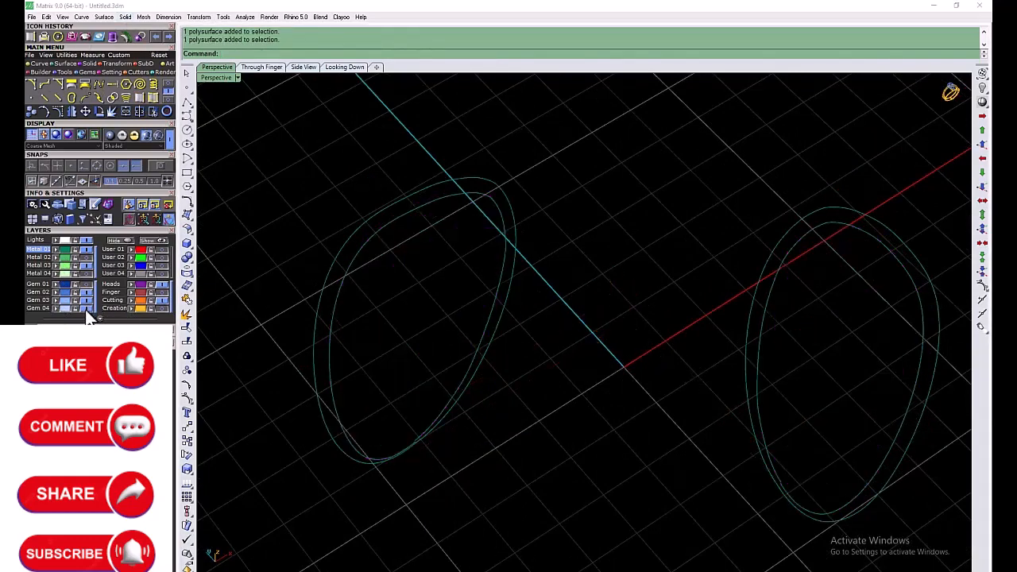
Show the edit points of the first dome's inner rim curve and delete the edit point at its upper end
{"action": "scroll", "coordinate": [495, 197], "scroll_direction": "up", "scroll_amount": 5}
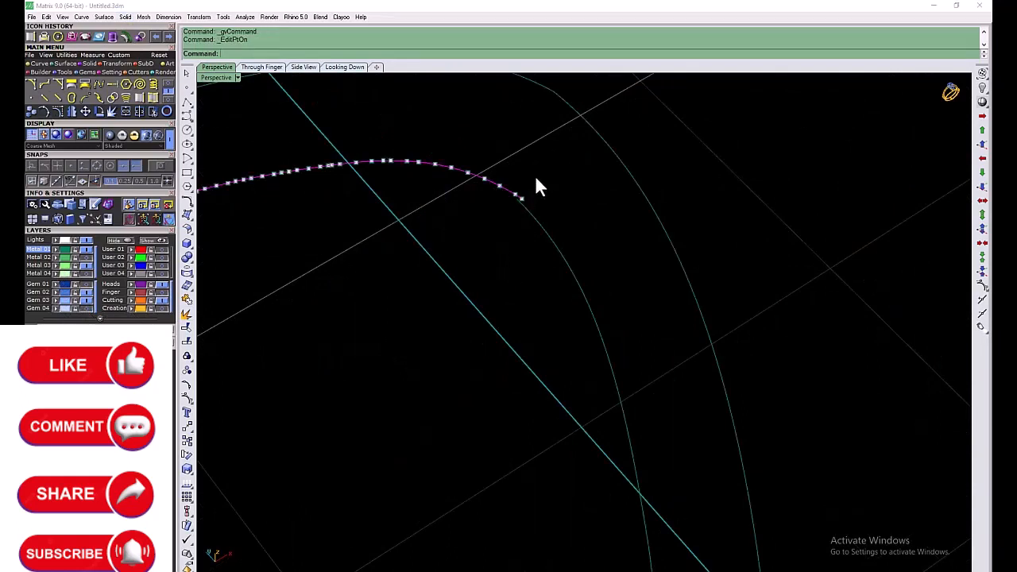
{"action": "left_click", "coordinate": [520, 197]}
{"action": "scroll", "coordinate": [526, 201], "scroll_direction": "up", "scroll_amount": 2}
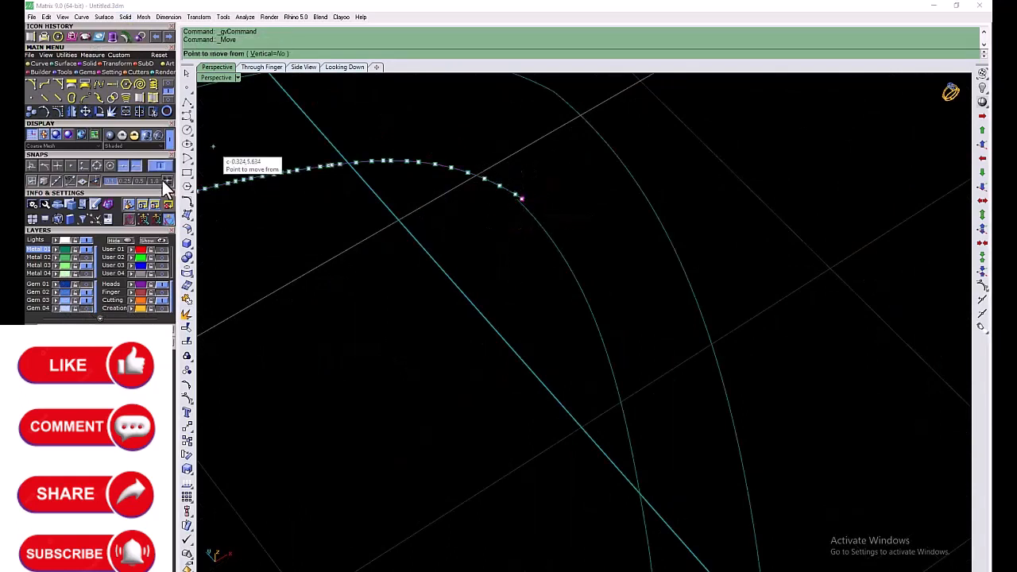
{"action": "left_click", "coordinate": [517, 196]}
{"action": "left_click", "coordinate": [515, 187]}
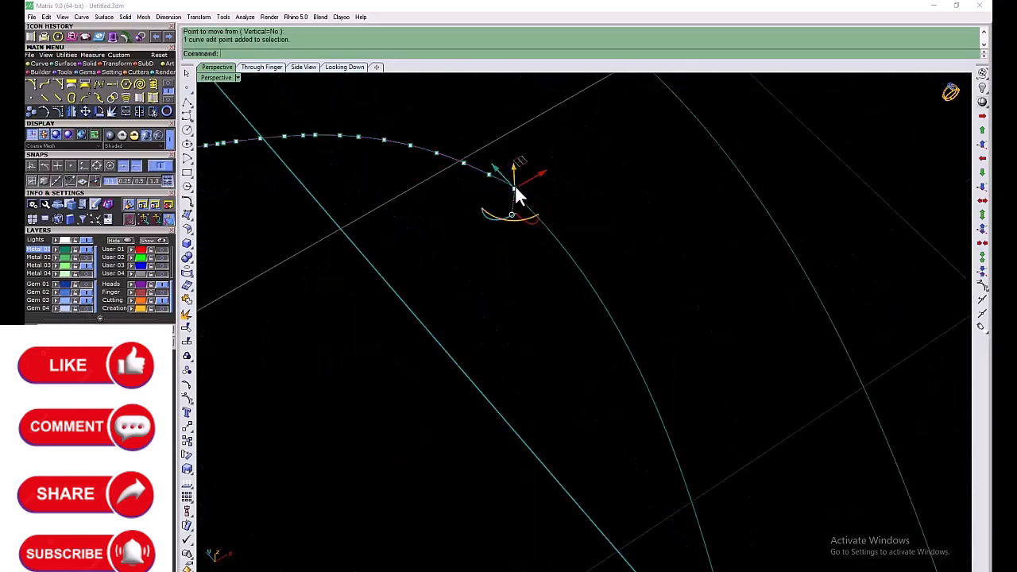
{"action": "key", "text": "Delete"}
{"action": "scroll", "coordinate": [514, 224], "scroll_direction": "down", "scroll_amount": 8}
{"action": "scroll", "coordinate": [429, 481], "scroll_direction": "up", "scroll_amount": 8}
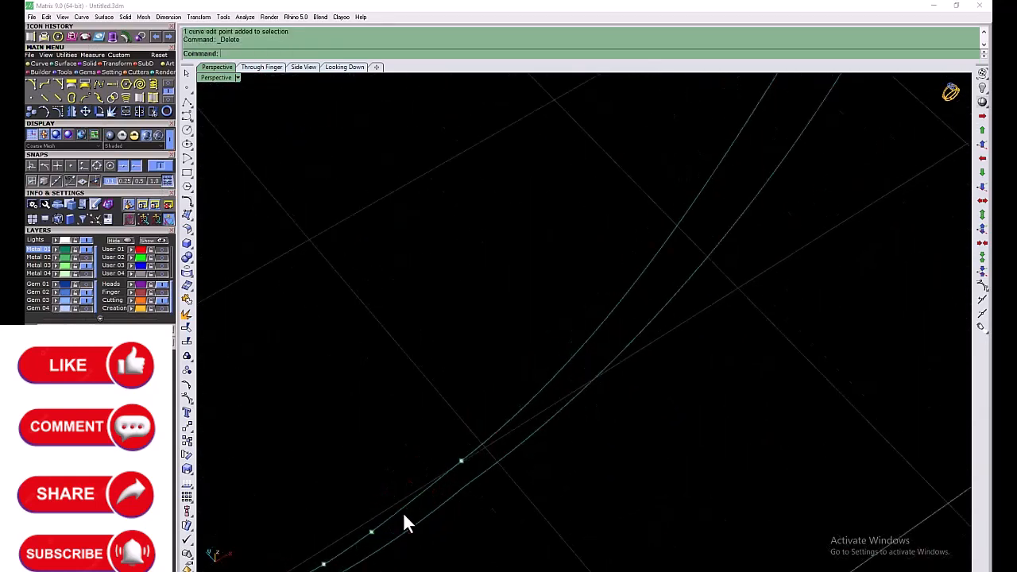
{"action": "scroll", "coordinate": [402, 512], "scroll_direction": "down", "scroll_amount": 5}
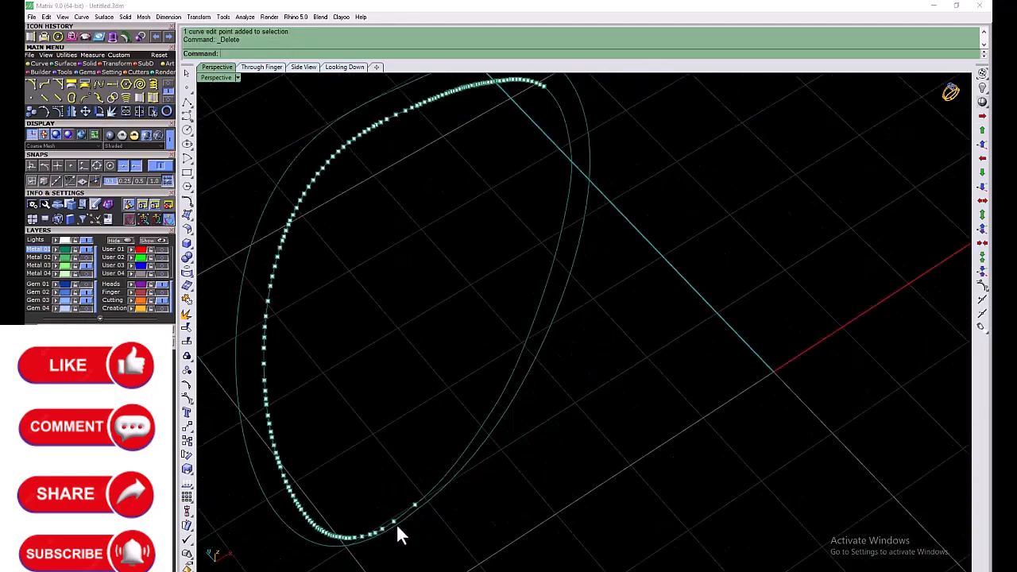
{"action": "scroll", "coordinate": [295, 365], "scroll_direction": "down", "scroll_amount": 2}
{"action": "key", "text": "Escape"}
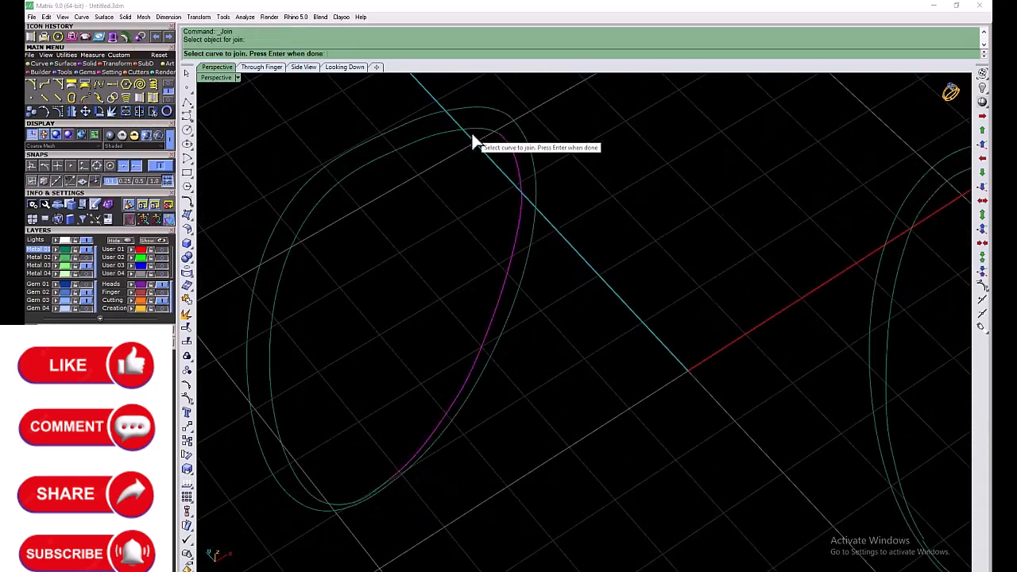
Join the first dome's inner rim segments and rebuild them as one degree 3 curve with a raised point count
{"action": "left_click", "coordinate": [139, 84]}
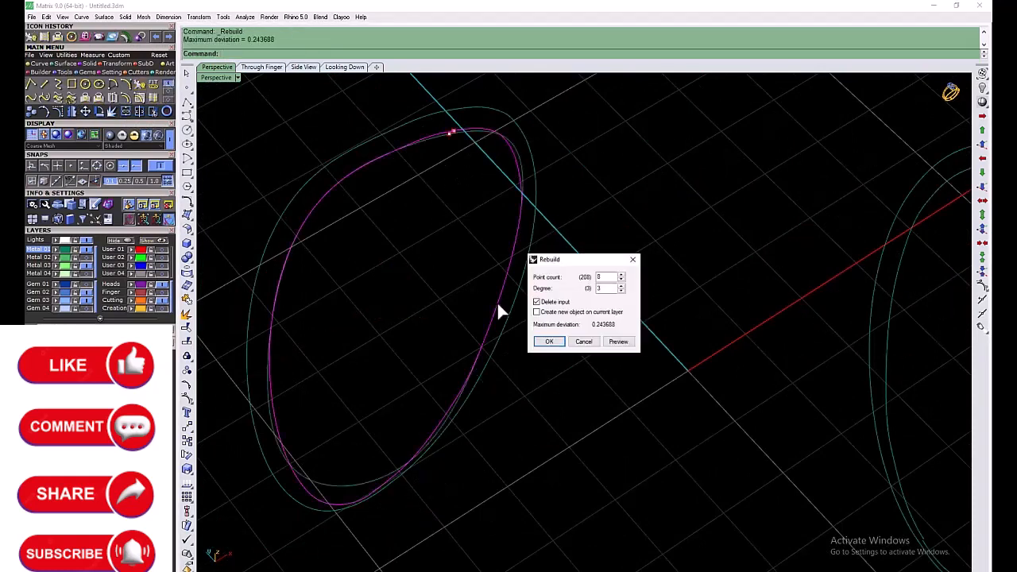
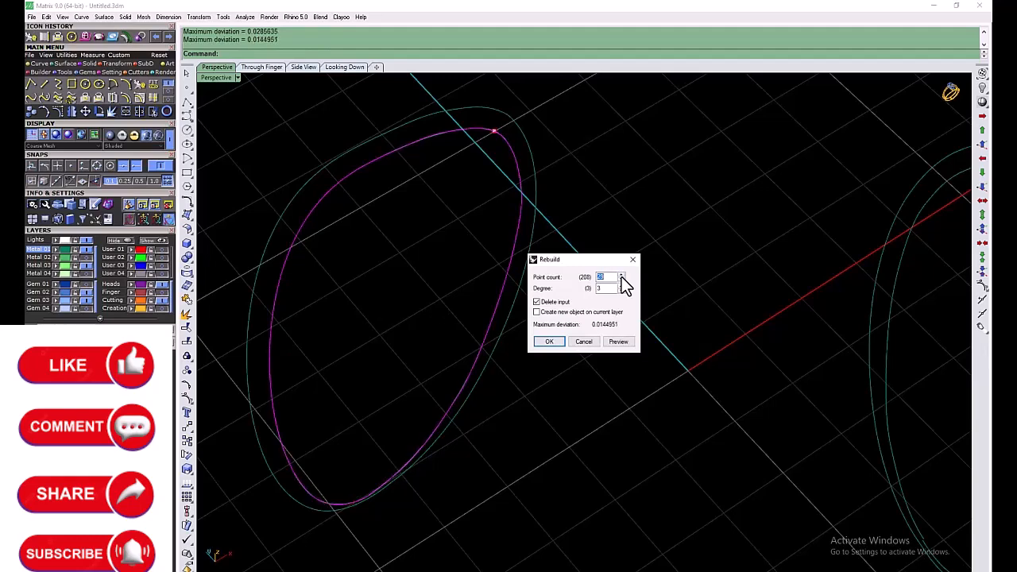
{"action": "key", "text": "Return"}
{"action": "scroll", "coordinate": [453, 401], "scroll_direction": "down", "scroll_amount": 5}
On the second dome's inner rim curve, delete the end edit point and move the next one onto the adjoining segment's end
{"action": "scroll", "coordinate": [693, 290], "scroll_direction": "up", "scroll_amount": 9}
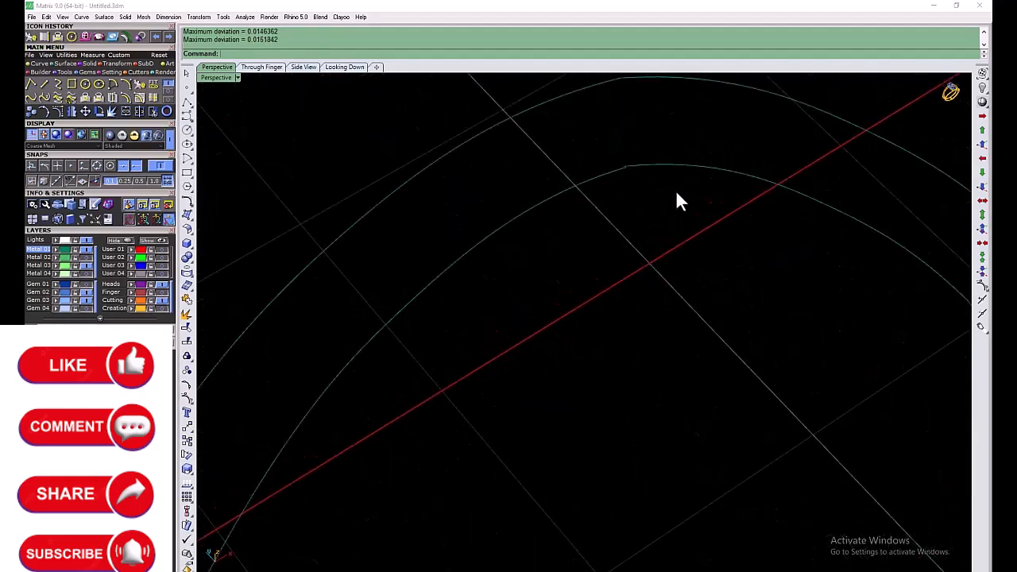
{"action": "scroll", "coordinate": [676, 190], "scroll_direction": "up", "scroll_amount": 5}
{"action": "left_click", "coordinate": [680, 184]}
{"action": "left_click", "coordinate": [45, 112]}
{"action": "left_click", "coordinate": [642, 186]}
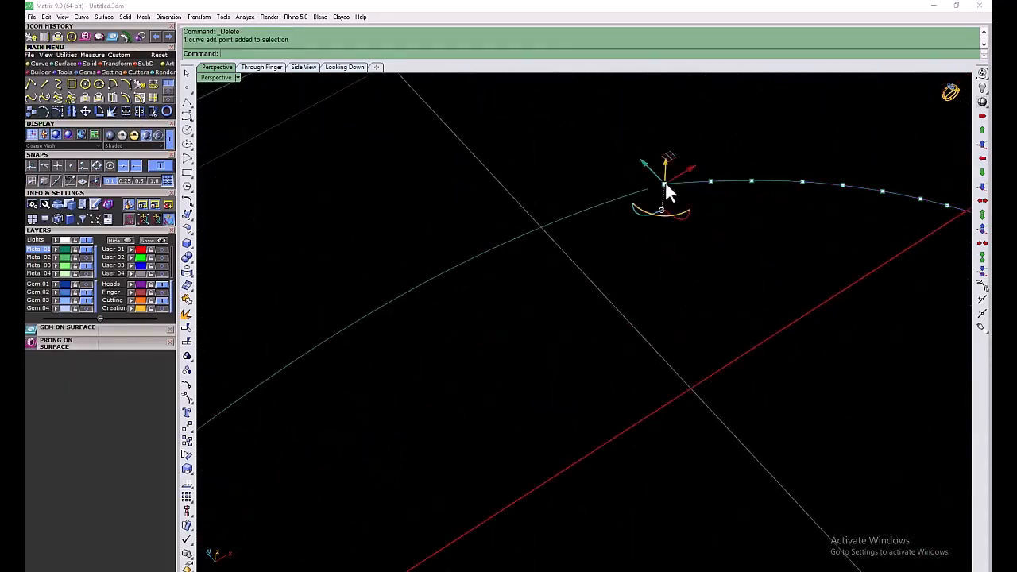
{"action": "left_click", "coordinate": [666, 184]}
{"action": "left_click", "coordinate": [647, 189]}
Show the edit points at the opposite end of the second dome's inner rim curve and delete its end point
{"action": "scroll", "coordinate": [666, 194], "scroll_direction": "down", "scroll_amount": 10}
{"action": "scroll", "coordinate": [739, 327], "scroll_direction": "up", "scroll_amount": 10}
{"action": "left_click", "coordinate": [705, 327]}
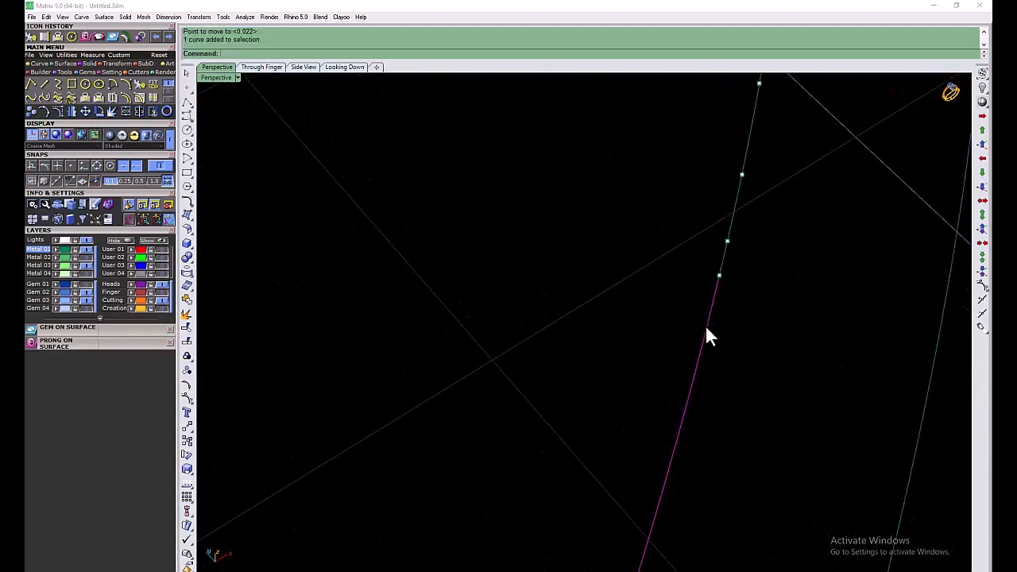
{"action": "scroll", "coordinate": [700, 361], "scroll_direction": "down", "scroll_amount": 8}
{"action": "scroll", "coordinate": [689, 381], "scroll_direction": "down", "scroll_amount": 4}
{"action": "right_click_drag", "start_coordinate": [690, 381], "coordinate": [468, 458]}
{"action": "scroll", "coordinate": [394, 434], "scroll_direction": "up", "scroll_amount": 7}
{"action": "left_click", "coordinate": [394, 434]}
{"action": "left_click", "coordinate": [45, 112]}
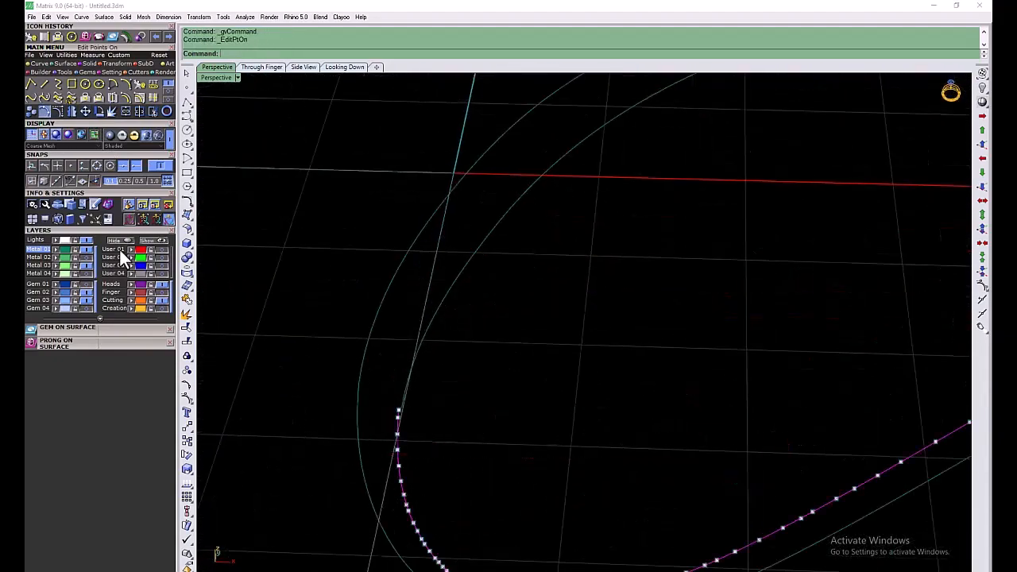
{"action": "left_click", "coordinate": [397, 412]}
{"action": "key", "text": "Delete"}
Move the new end point of that rim curve onto the end of the adjoining segment
{"action": "left_click", "coordinate": [396, 415]}
{"action": "left_click", "coordinate": [85, 112]}
{"action": "left_click", "coordinate": [398, 418]}
{"action": "left_click", "coordinate": [401, 406]}
{"action": "scroll", "coordinate": [409, 439], "scroll_direction": "down", "scroll_amount": 8}
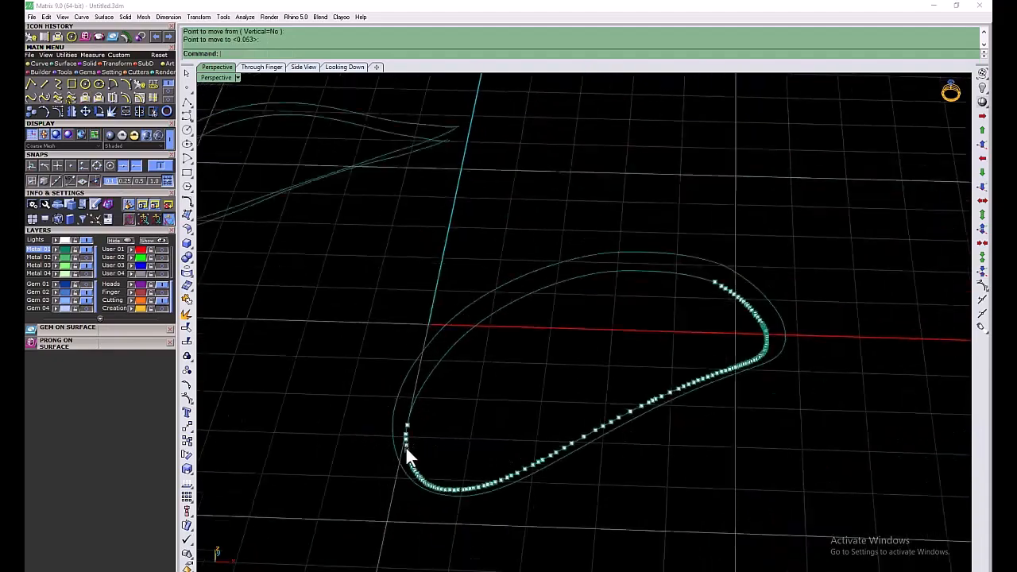
Delete the leftover end edit point on the second dome's inner rim curve and leave point editing
{"action": "scroll", "coordinate": [406, 448], "scroll_direction": "up", "scroll_amount": 10}
{"action": "left_click", "coordinate": [410, 421]}
{"action": "key", "text": "Delete"}
{"action": "scroll", "coordinate": [418, 474], "scroll_direction": "down", "scroll_amount": 10}
{"action": "key", "text": "Escape"}
Join the second dome's inner rim segments into one closed curve and rebuild that dome's rim curves
{"action": "scroll", "coordinate": [508, 421], "scroll_direction": "down", "scroll_amount": 3}
{"action": "scroll", "coordinate": [438, 465], "scroll_direction": "up", "scroll_amount": 3}
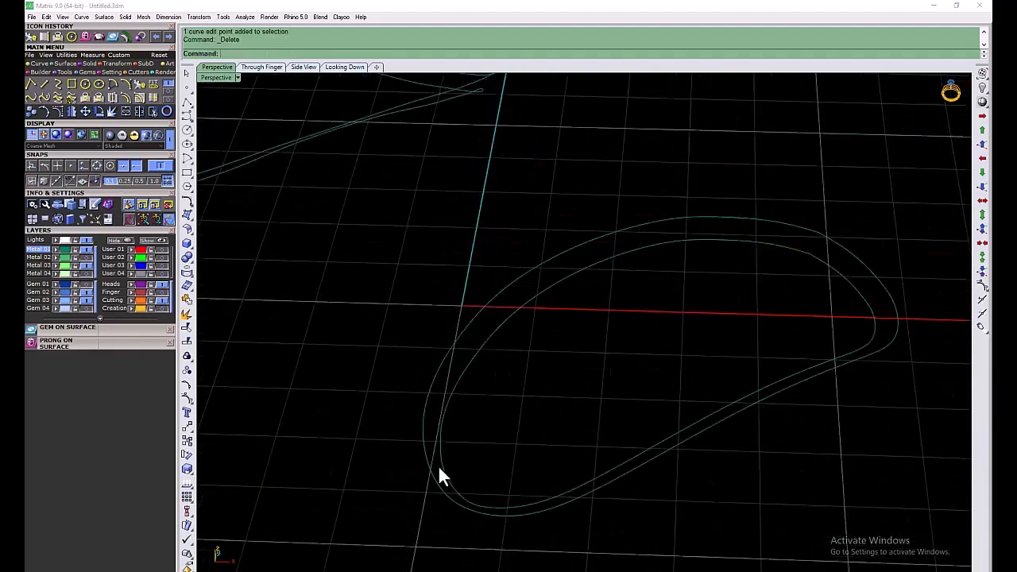
{"action": "scroll", "coordinate": [437, 465], "scroll_direction": "down", "scroll_amount": 4}
{"action": "left_click", "coordinate": [443, 436]}
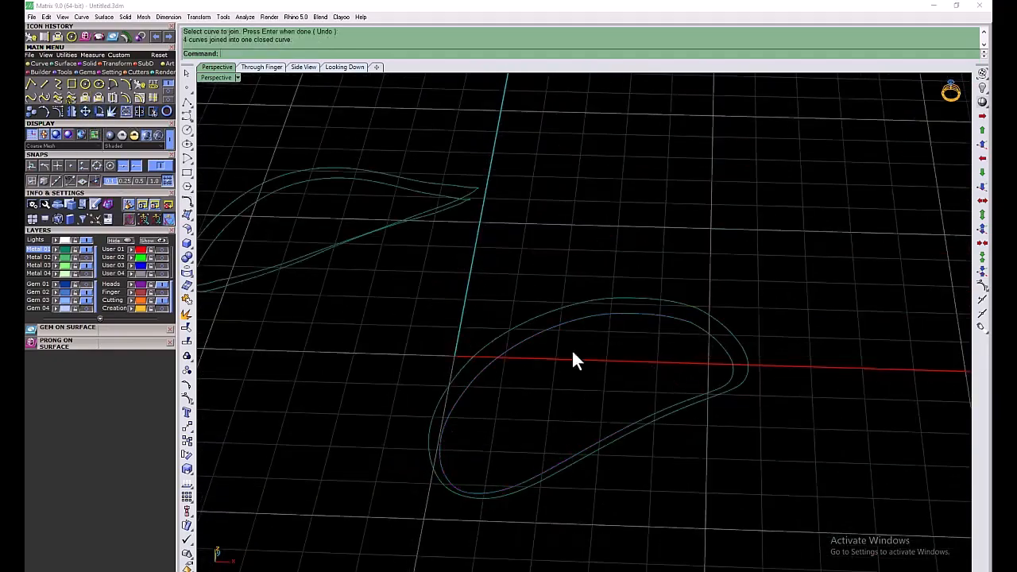
{"action": "right_click_drag", "start_coordinate": [575, 361], "coordinate": [648, 359]}
{"action": "left_click", "coordinate": [639, 353]}
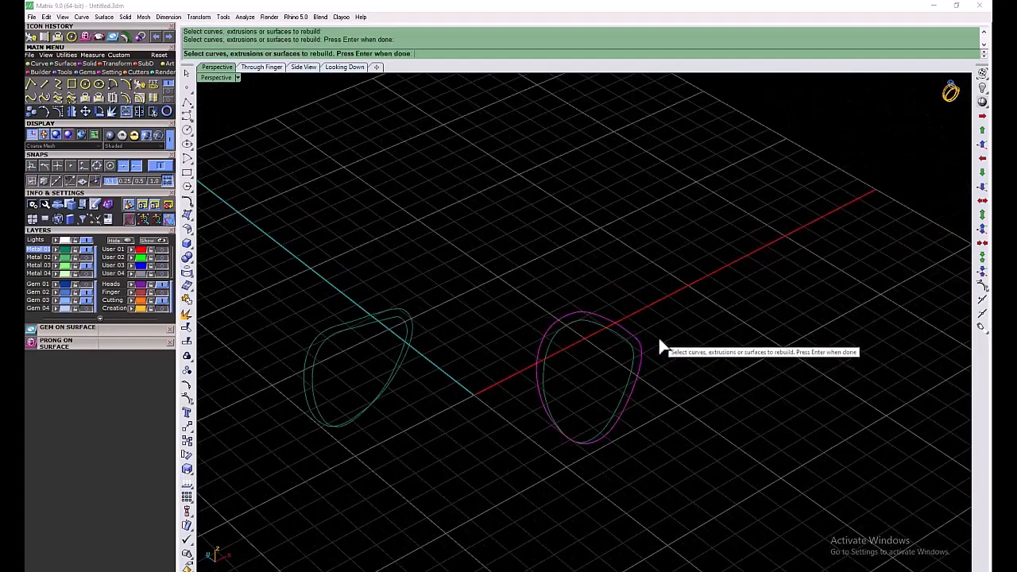
{"action": "key", "text": "Return"}
Loft a rim surface between the inner and outer rim curves of the first dome
{"action": "left_click", "coordinate": [31, 84]}
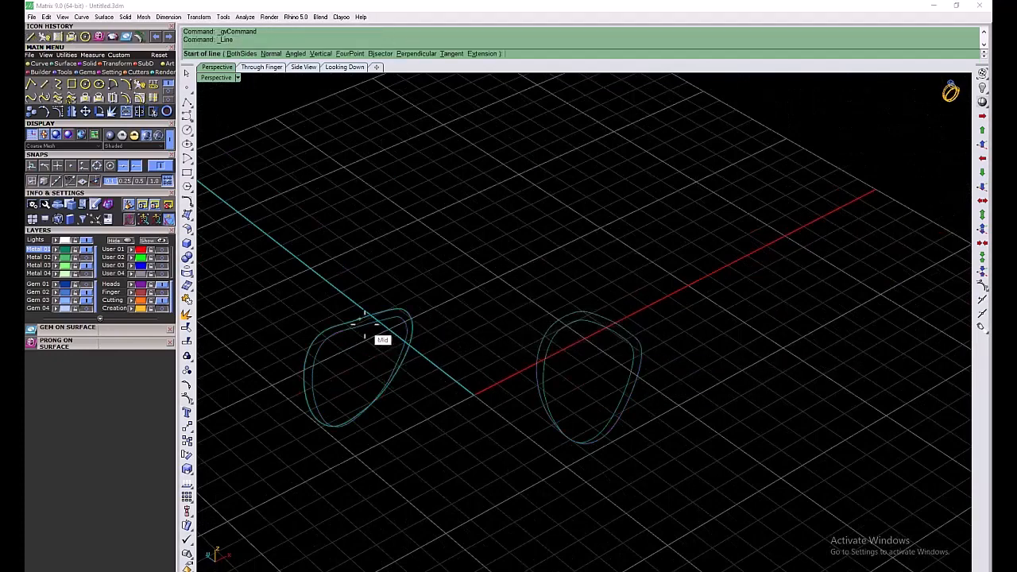
{"action": "key", "text": "Return"}
{"action": "key", "text": "Return"}
{"action": "left_click", "coordinate": [466, 370]}
Loft a rim surface between the inner and outer rim curves of the second dome
{"action": "key", "text": "Return"}
{"action": "left_click", "coordinate": [570, 316]}
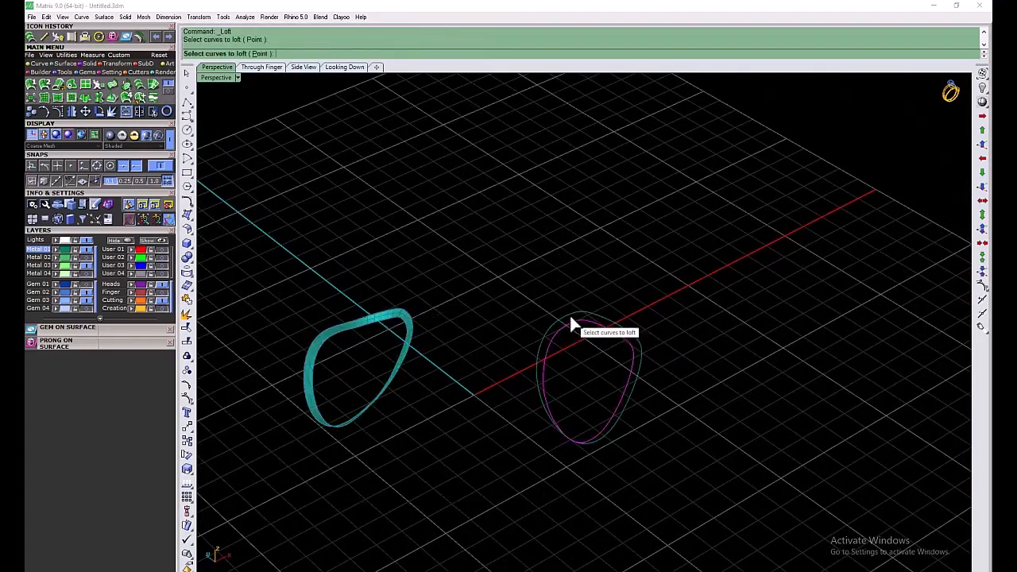
{"action": "left_click", "coordinate": [588, 317]}
{"action": "key", "text": "Return"}
{"action": "key", "text": "Return"}
{"action": "left_click", "coordinate": [466, 370]}
Check the contents of the hidden layers and show the Gem 04 layer with the dome surfaces, keeping the User curves hidden
{"action": "right_click_drag", "start_coordinate": [469, 371], "coordinate": [200, 336]}
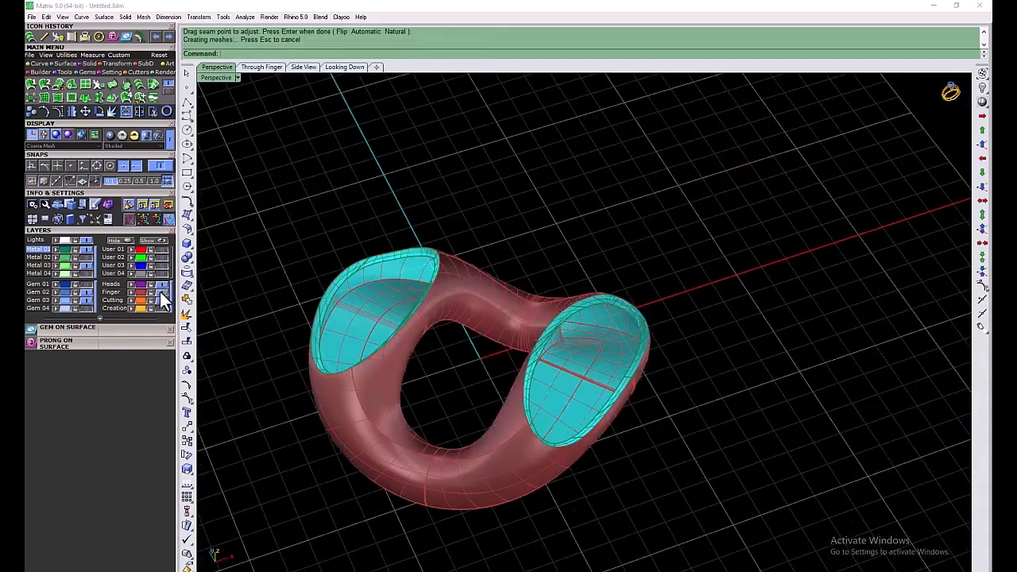
{"action": "left_click", "coordinate": [162, 273]}
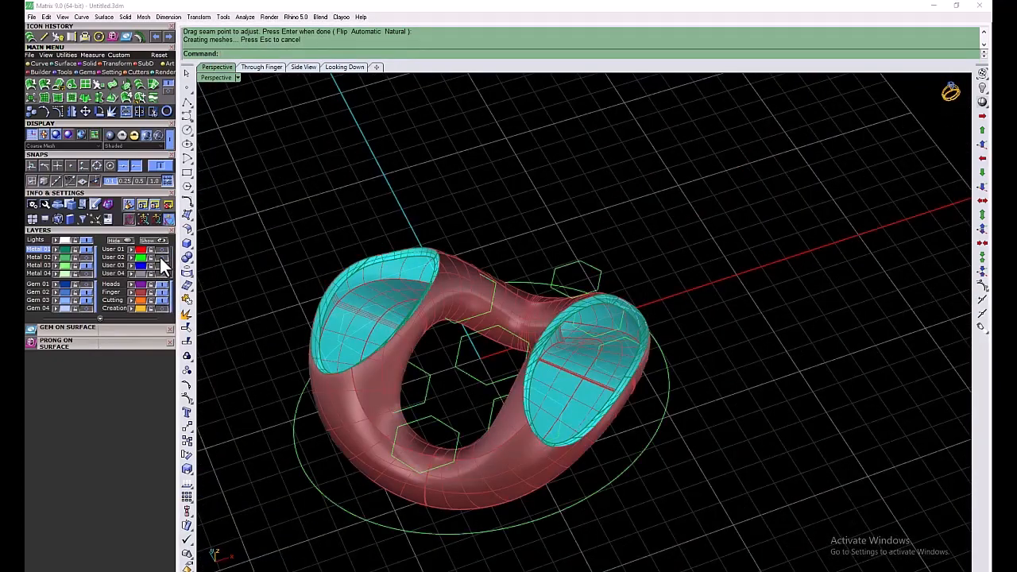
{"action": "left_click", "coordinate": [162, 273]}
{"action": "left_click", "coordinate": [162, 266]}
{"action": "left_click", "coordinate": [161, 310]}
{"action": "left_click", "coordinate": [161, 309]}
{"action": "left_click", "coordinate": [86, 308]}
{"action": "right_click_drag", "start_coordinate": [531, 358], "coordinate": [548, 290]}
{"action": "left_click", "coordinate": [162, 266]}
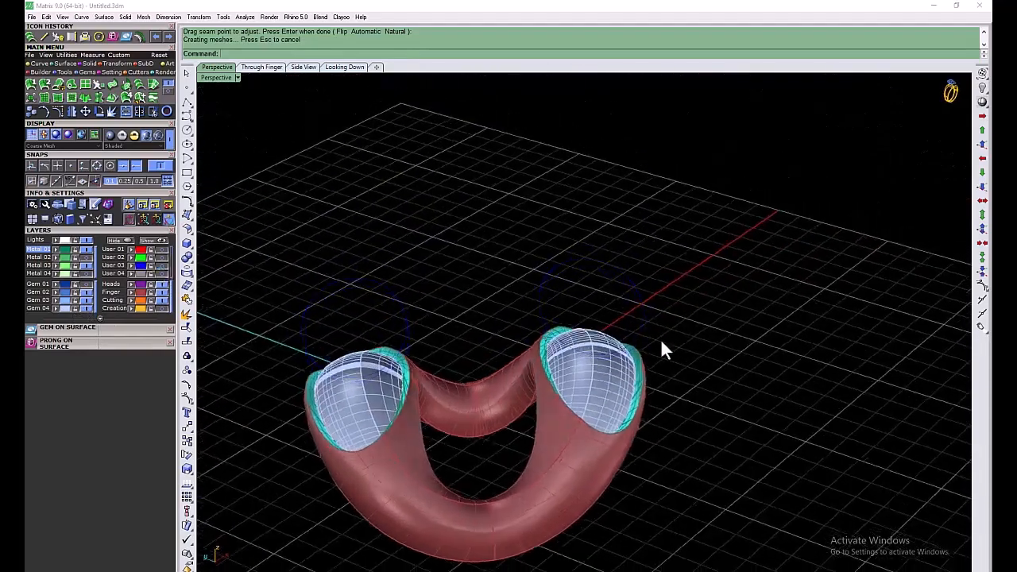
Select the red body, both rims and the dome surfaces and join them into one polysurface
{"action": "right_click_drag", "start_coordinate": [661, 340], "coordinate": [700, 509]}
{"action": "left_click_drag", "start_coordinate": [704, 548], "coordinate": [275, 183]}
{"action": "left_click", "coordinate": [136, 112]}
{"action": "right_click_drag", "start_coordinate": [585, 314], "coordinate": [492, 405]}
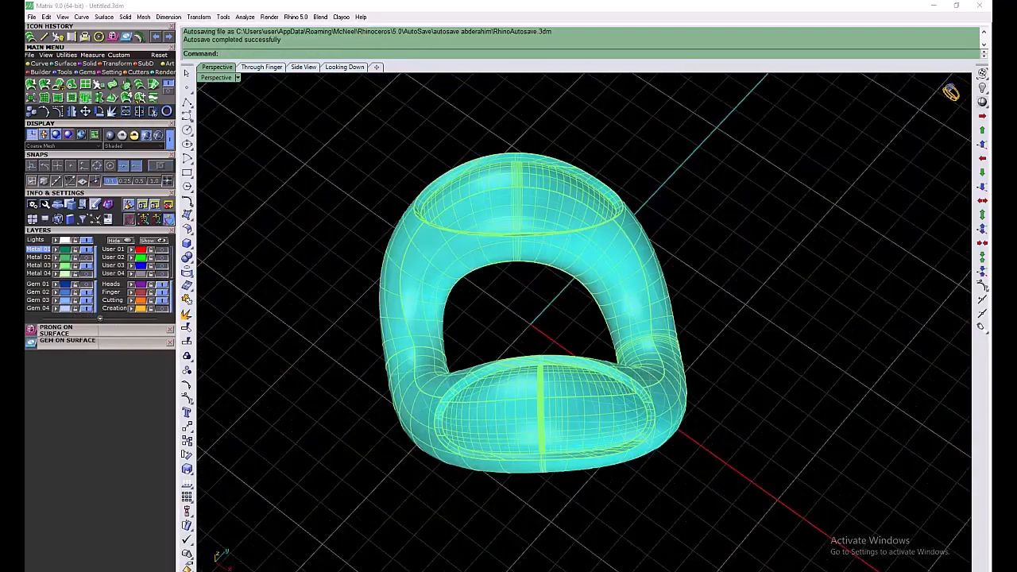
Start Gem on Surface on the clasp body and set the gem scale to 1 mm
{"action": "left_click", "coordinate": [31, 341]}
{"action": "scroll", "coordinate": [573, 427], "scroll_direction": "up", "scroll_amount": 5}
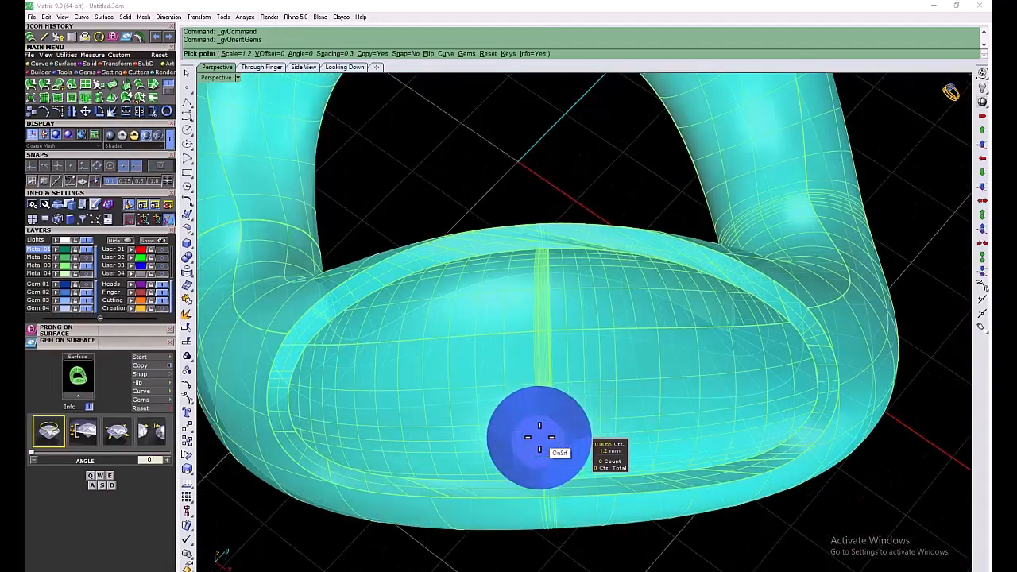
{"action": "key", "text": "a"}
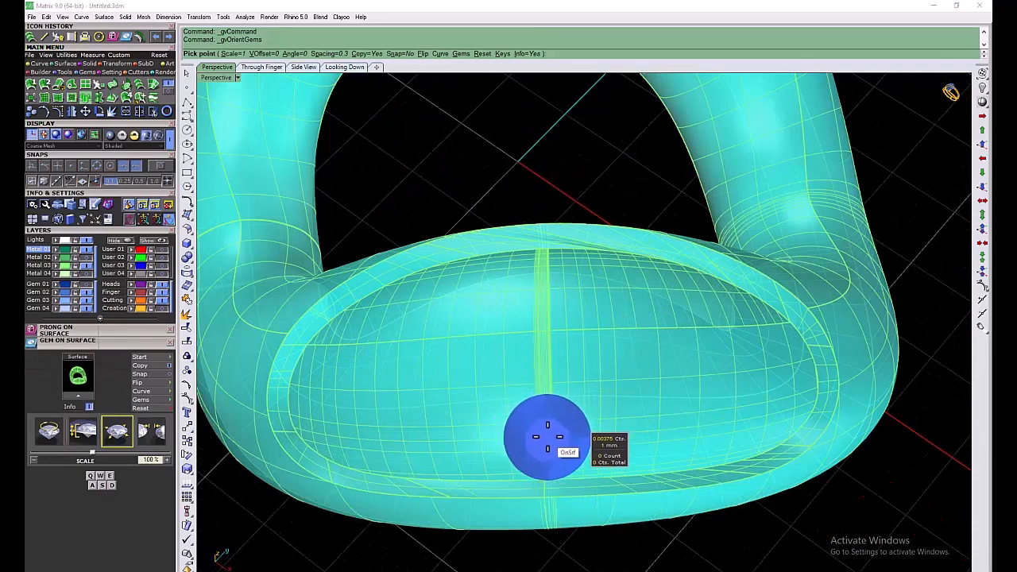
Place two trial 1 mm gems along the dome's centre line, end the command and delete both gems
{"action": "left_click", "coordinate": [547, 437]}
{"action": "left_click", "coordinate": [545, 345]}
{"action": "right_click_drag", "start_coordinate": [545, 345], "coordinate": [545, 434]}
{"action": "right_click", "coordinate": [545, 433]}
{"action": "right_click_drag", "start_coordinate": [547, 520], "coordinate": [547, 460]}
{"action": "scroll", "coordinate": [547, 460], "scroll_direction": "down", "scroll_amount": 2}
{"action": "left_click", "coordinate": [547, 460]}
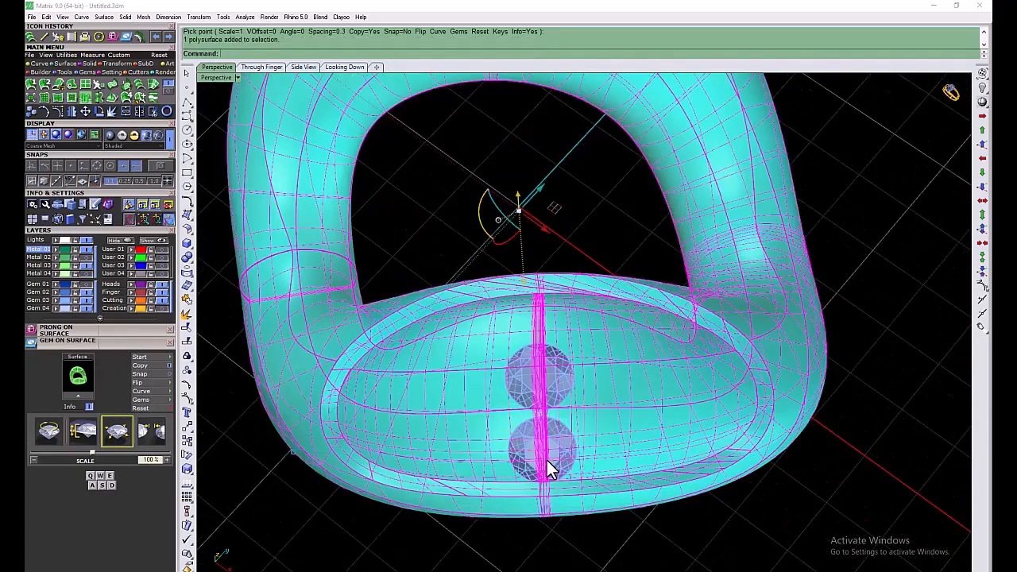
{"action": "left_click", "coordinate": [553, 448]}
{"action": "key", "text": "Delete"}
{"action": "left_click", "coordinate": [542, 381]}
{"action": "key", "text": "Delete"}
Restart Gem on Surface and place three 1 mm gems in a row along the dome's centre line
{"action": "right_click", "coordinate": [542, 449]}
{"action": "left_click", "coordinate": [542, 448]}
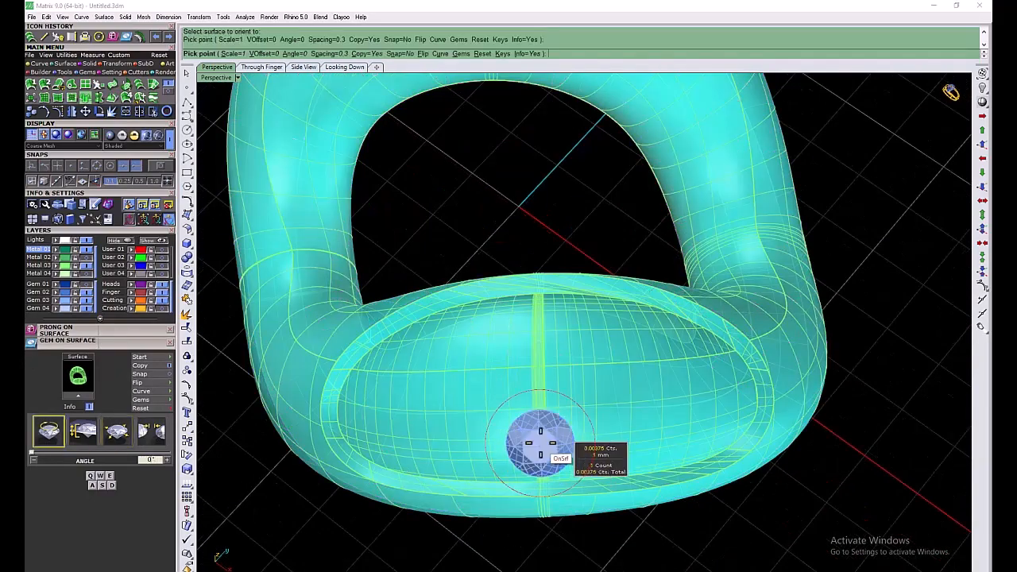
{"action": "left_click", "coordinate": [541, 368]}
{"action": "right_click_drag", "start_coordinate": [541, 368], "coordinate": [541, 408]}
{"action": "left_click", "coordinate": [542, 405]}
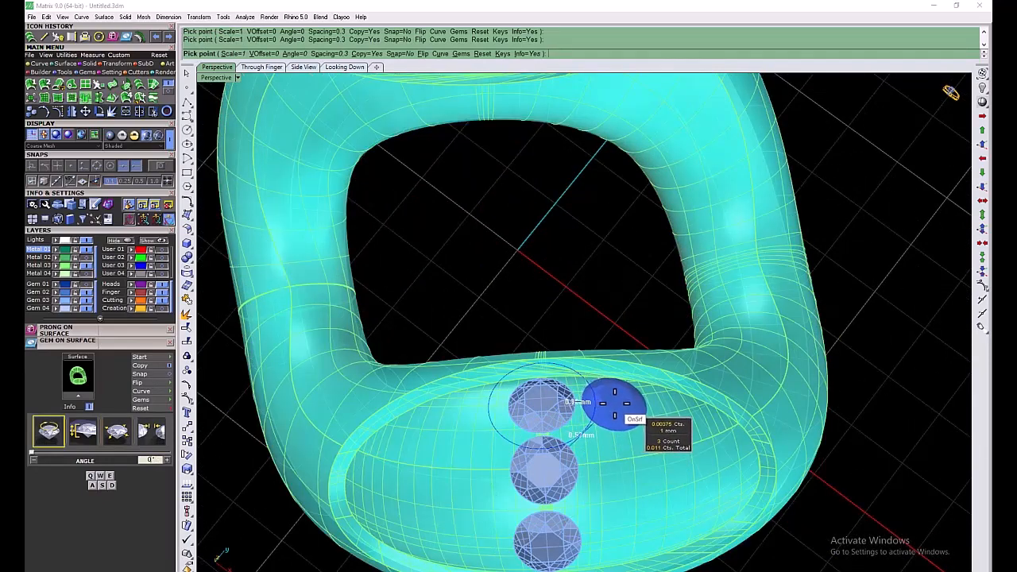
Place a second row of three 1 mm gems beside the centre row on the dome
{"action": "left_click", "coordinate": [615, 403]}
{"action": "left_click", "coordinate": [618, 470]}
{"action": "right_click_drag", "start_coordinate": [617, 470], "coordinate": [579, 403]}
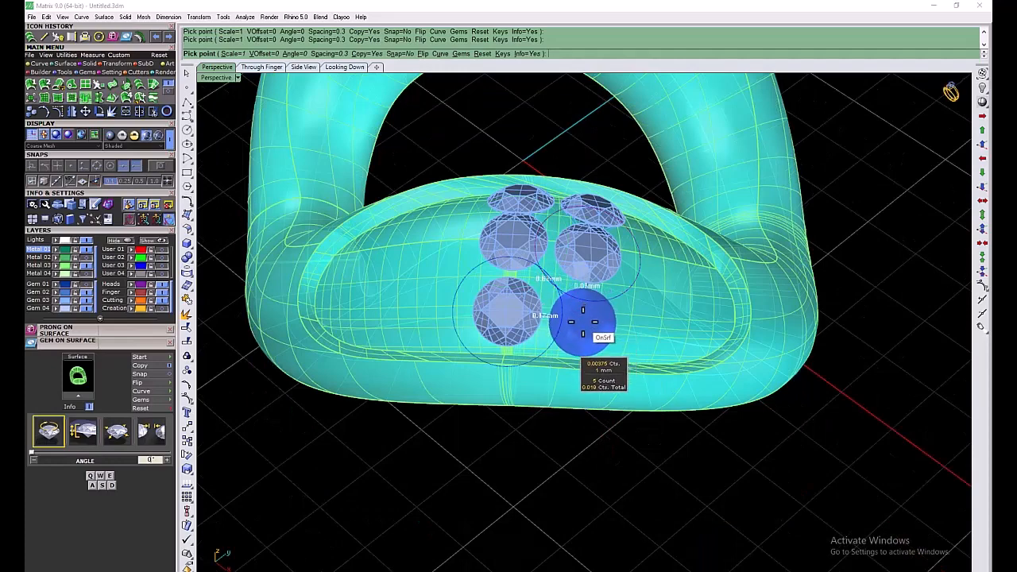
{"action": "left_click", "coordinate": [583, 323]}
Try two more 1 mm gems beside the second row, end the command and delete both
{"action": "right_click_drag", "start_coordinate": [601, 318], "coordinate": [609, 375]}
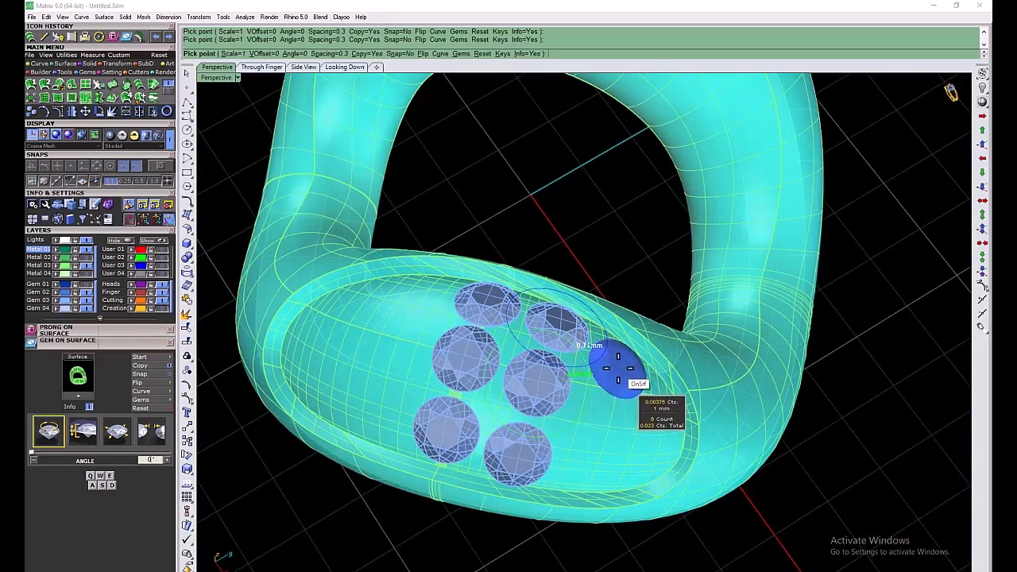
{"action": "right_click_drag", "start_coordinate": [618, 367], "coordinate": [488, 404]}
{"action": "left_click", "coordinate": [517, 438]}
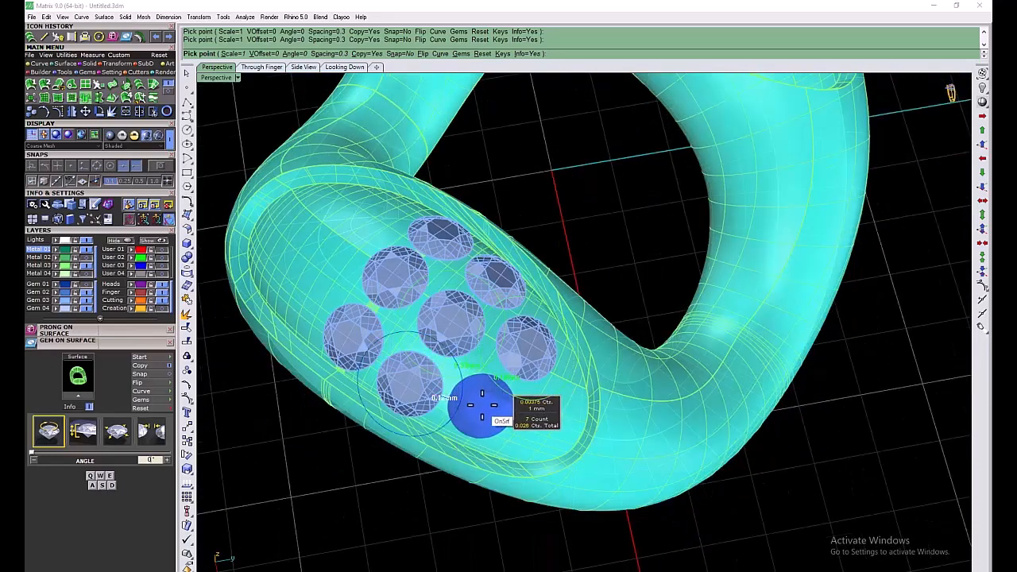
{"action": "left_click", "coordinate": [481, 407]}
{"action": "right_click", "coordinate": [552, 413]}
{"action": "left_click", "coordinate": [488, 407]}
{"action": "key", "text": "Delete"}
{"action": "left_click", "coordinate": [525, 357]}
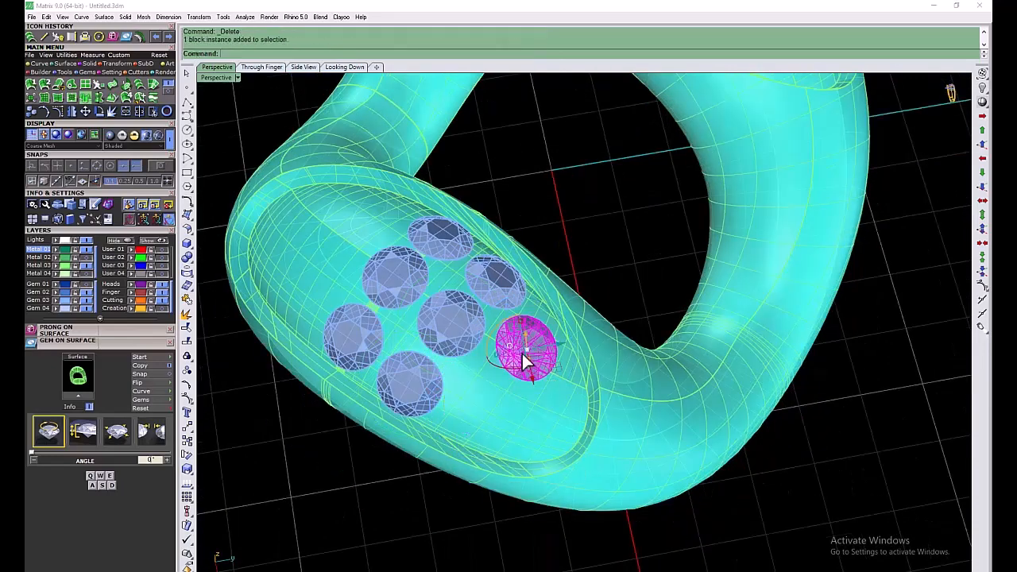
{"action": "key", "text": "Delete"}
Restart Gem on Surface and place 1 mm gems with tighter spacing beside the second row, toward the end of the dome
{"action": "right_click", "coordinate": [524, 356]}
{"action": "left_click", "coordinate": [525, 354]}
{"action": "left_click", "coordinate": [523, 347]}
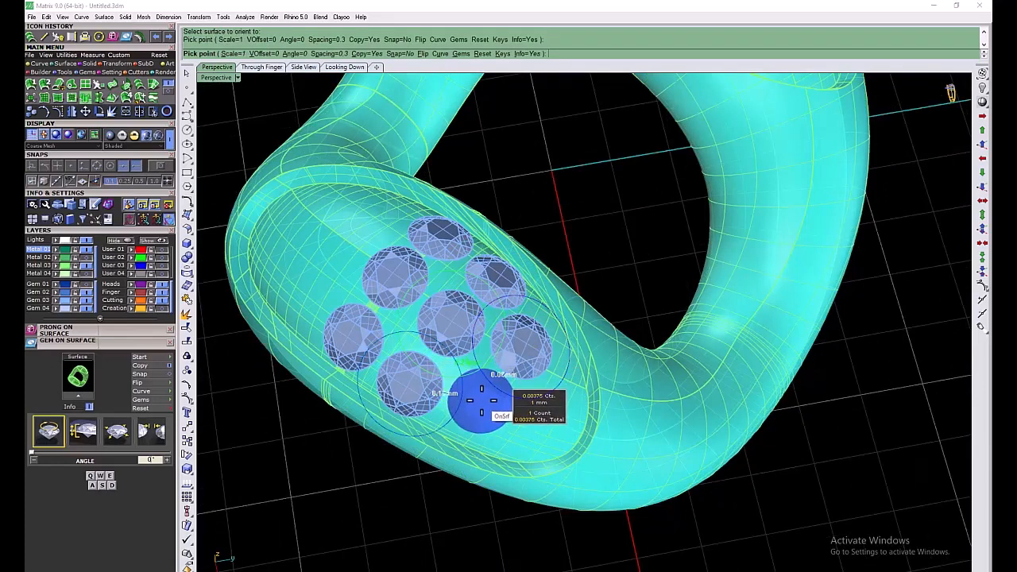
{"action": "left_click", "coordinate": [481, 402]}
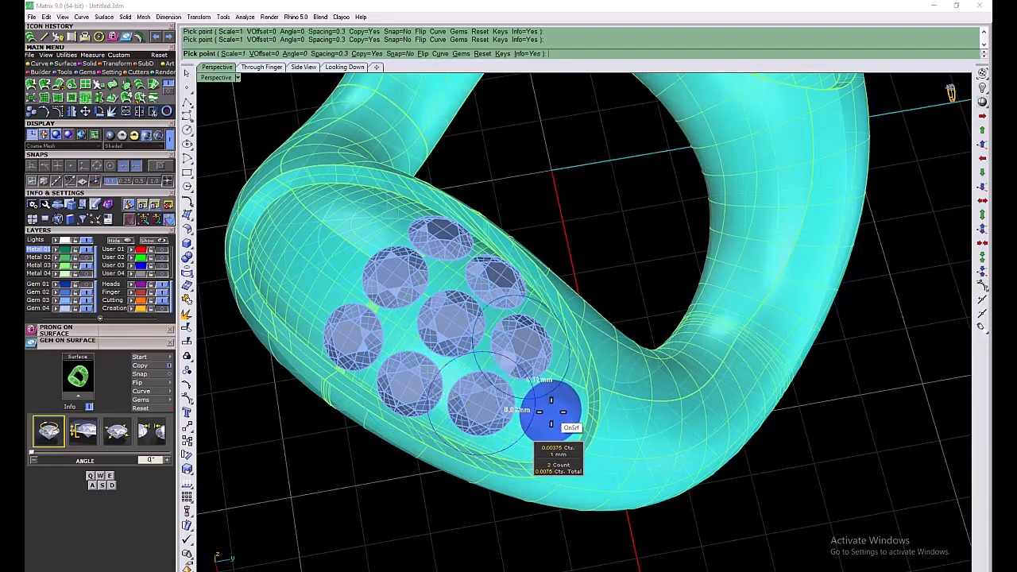
{"action": "left_click", "coordinate": [551, 413]}
{"action": "right_click_drag", "start_coordinate": [552, 413], "coordinate": [514, 488]}
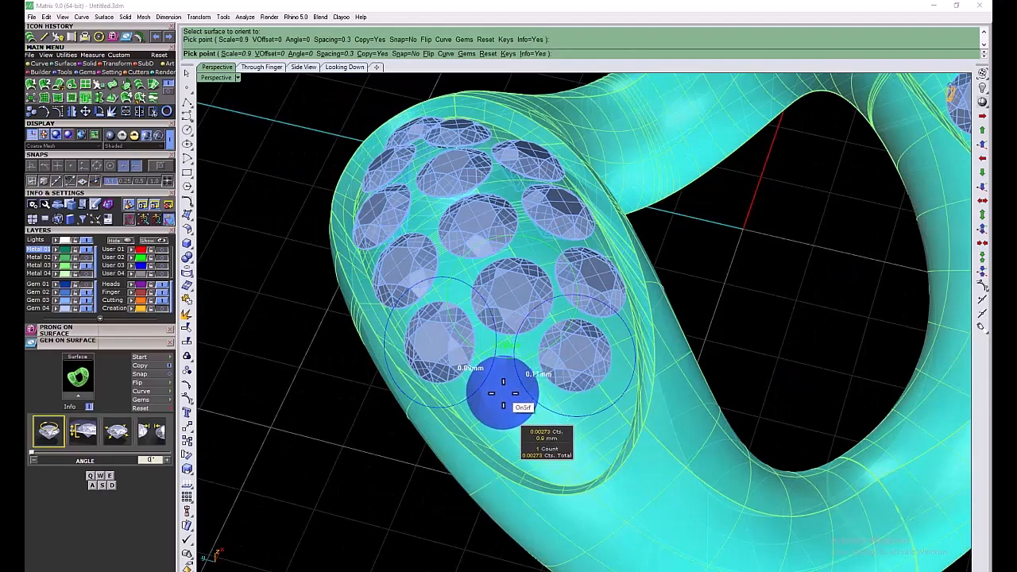
Place a 0.9 mm gem near the end of the dome and finish the gem placement
{"action": "left_click", "coordinate": [502, 394]}
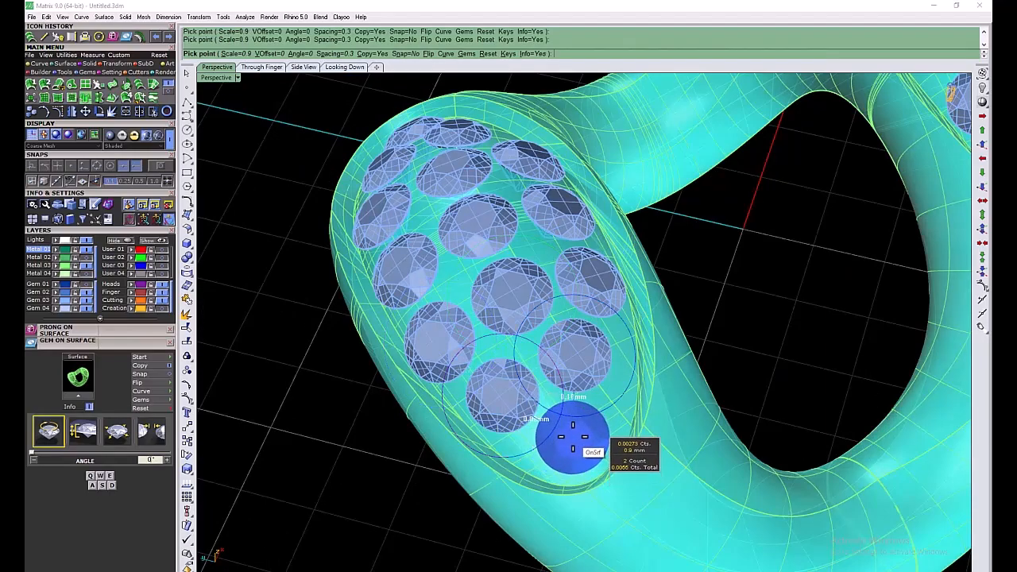
{"action": "right_click", "coordinate": [572, 435]}
{"action": "scroll", "coordinate": [548, 422], "scroll_direction": "down", "scroll_amount": 5}
{"action": "right_click_drag", "start_coordinate": [527, 409], "coordinate": [508, 447]}
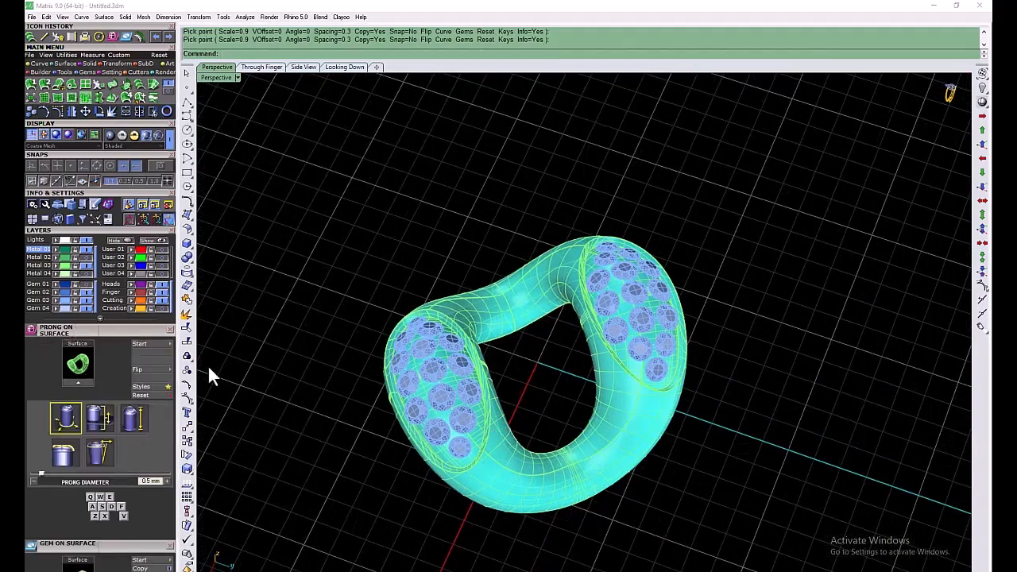
Place four trial prongs of 0.5 mm diameter and 0.6 mm height around the gem at the dome's end
{"action": "scroll", "coordinate": [501, 436], "scroll_direction": "up", "scroll_amount": 5}
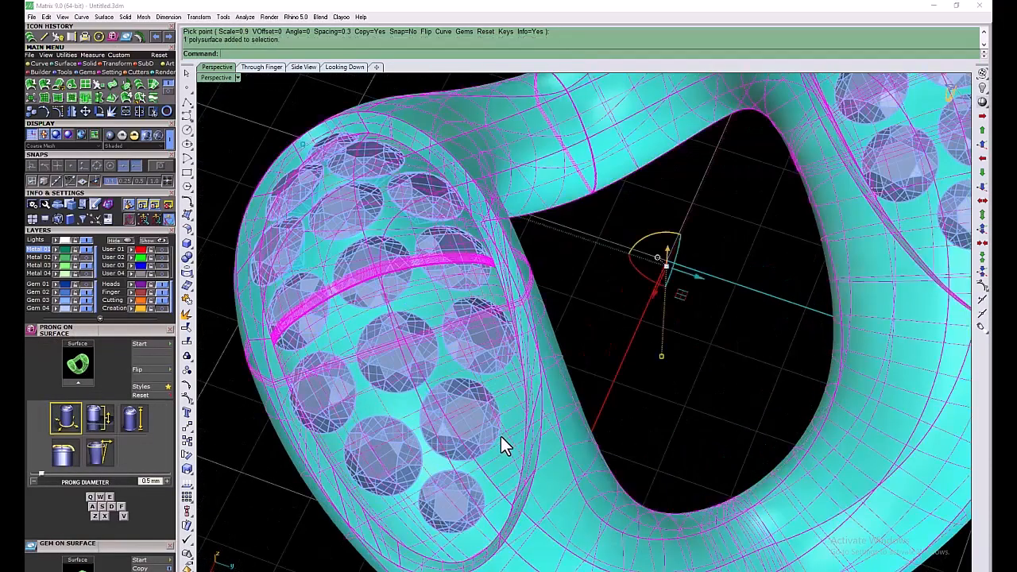
{"action": "left_click", "coordinate": [433, 468]}
{"action": "left_click", "coordinate": [492, 471]}
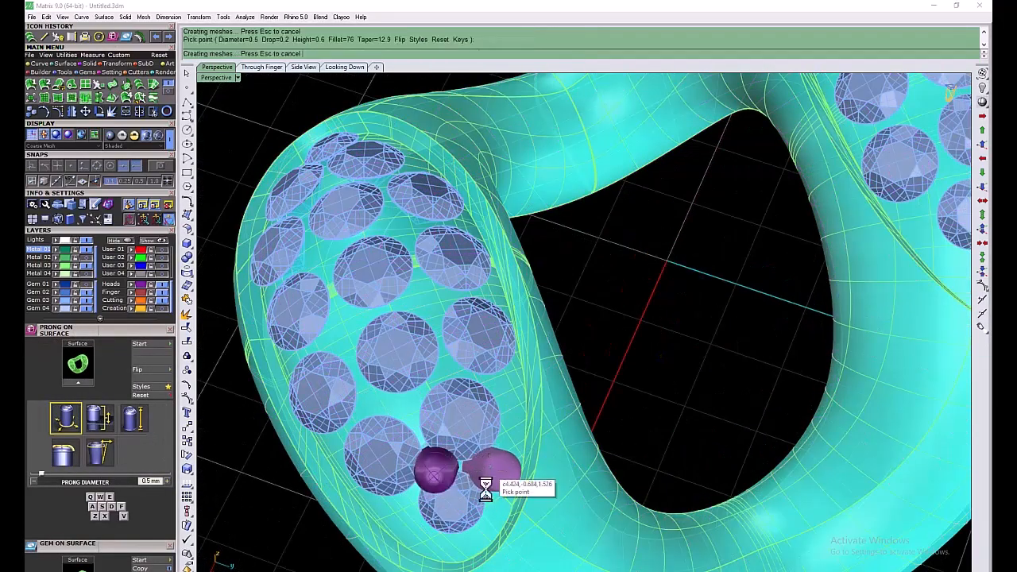
{"action": "left_click", "coordinate": [469, 542]}
{"action": "left_click", "coordinate": [397, 508]}
Set the prong height to 0.5 mm, end the command and delete the four trial prongs
{"action": "left_click", "coordinate": [135, 428]}
{"action": "type", "text": "0."}
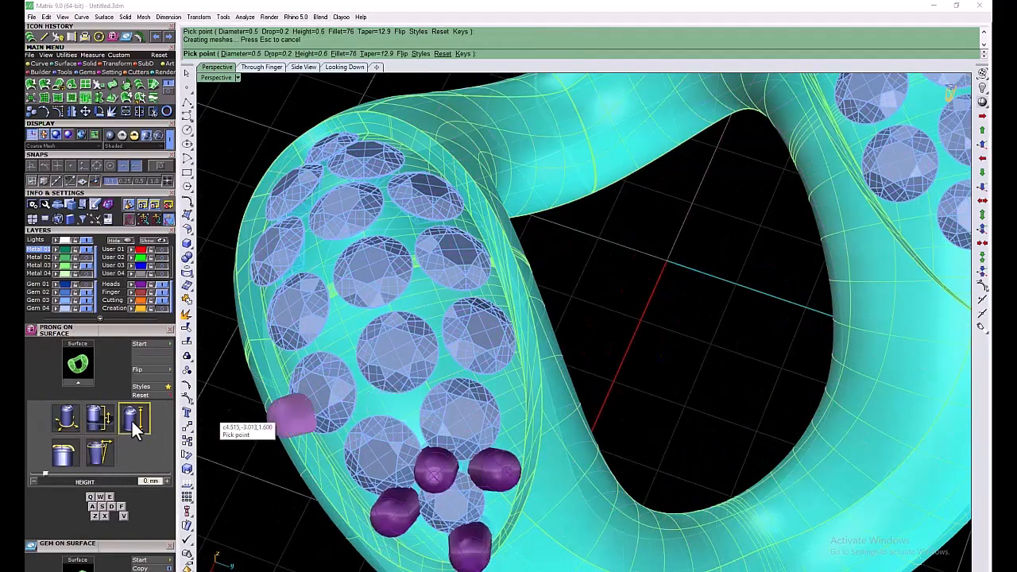
{"action": "type", "text": "5"}
{"action": "key", "text": "Return"}
{"action": "right_click", "coordinate": [441, 470]}
{"action": "left_click", "coordinate": [441, 469]}
{"action": "key", "text": "Delete"}
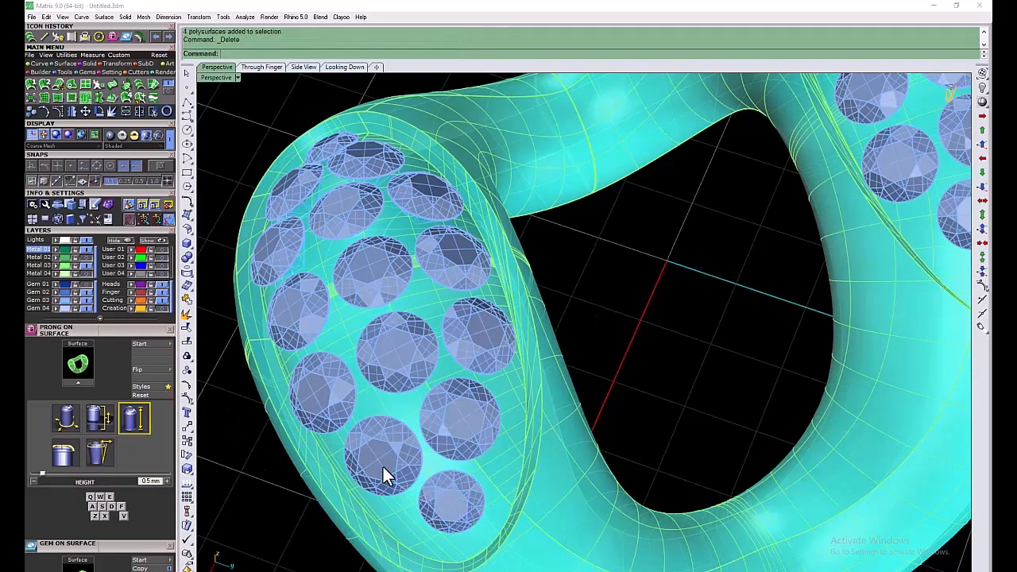
Restart Prong on Surface and place four prongs, 0.5 mm in diameter and height, around the dome's end gem
{"action": "right_click", "coordinate": [383, 466]}
{"action": "left_click", "coordinate": [430, 468]}
{"action": "left_click", "coordinate": [487, 472]}
{"action": "left_click", "coordinate": [466, 544]}
{"action": "left_click", "coordinate": [401, 508]}
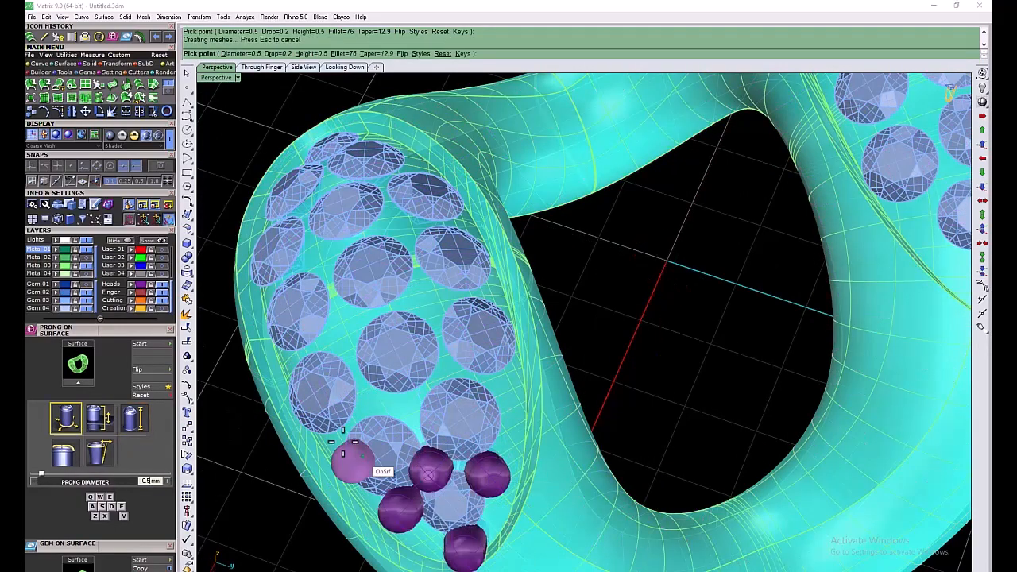
Place six more 0.5 mm prongs in the gaps between the next gems and along the dome's rim
{"action": "left_click", "coordinate": [329, 445]}
{"action": "left_click", "coordinate": [362, 402]}
{"action": "left_click", "coordinate": [407, 408]}
{"action": "left_click", "coordinate": [455, 367]}
{"action": "left_click", "coordinate": [508, 383]}
{"action": "left_click", "coordinate": [453, 282]}
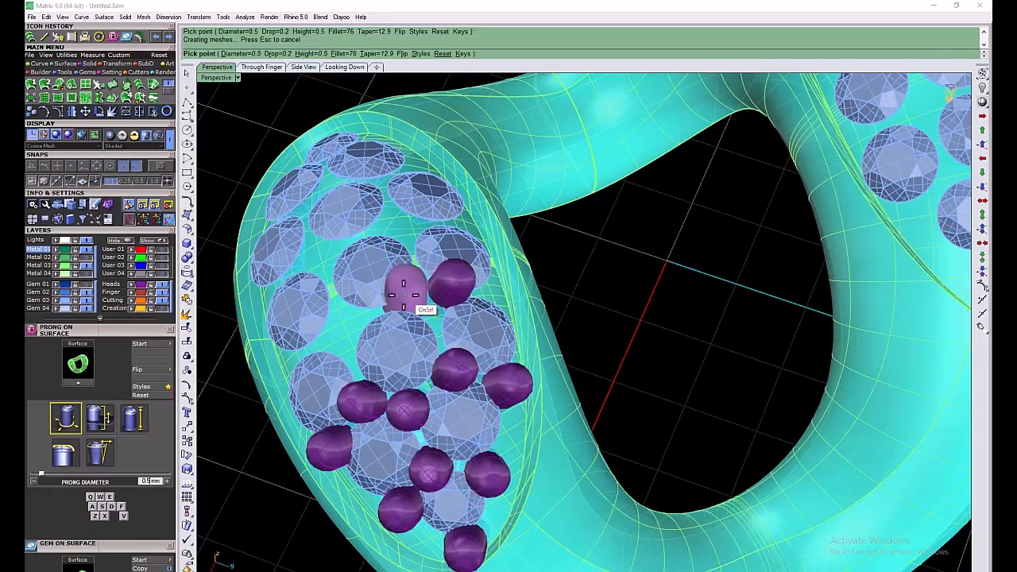
Place further 0.5 mm prongs between the gems across the middle of the dome
{"action": "left_click", "coordinate": [404, 294]}
{"action": "left_click", "coordinate": [499, 286]}
{"action": "left_click", "coordinate": [312, 337]}
{"action": "left_click", "coordinate": [358, 321]}
{"action": "right_click_drag", "start_coordinate": [286, 379], "coordinate": [370, 456]}
{"action": "left_click", "coordinate": [379, 456]}
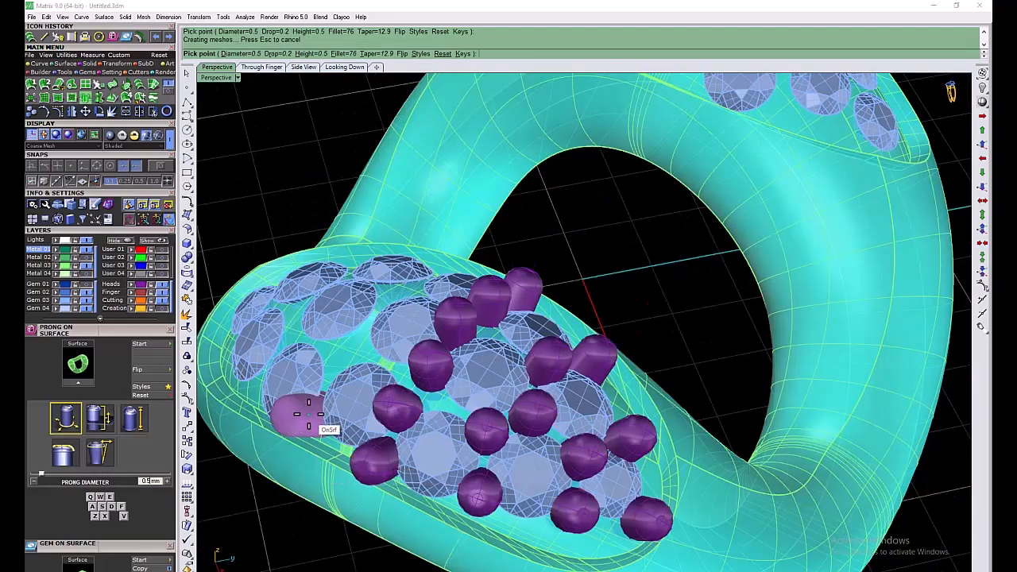
{"action": "right_click_drag", "start_coordinate": [334, 356], "coordinate": [438, 403]}
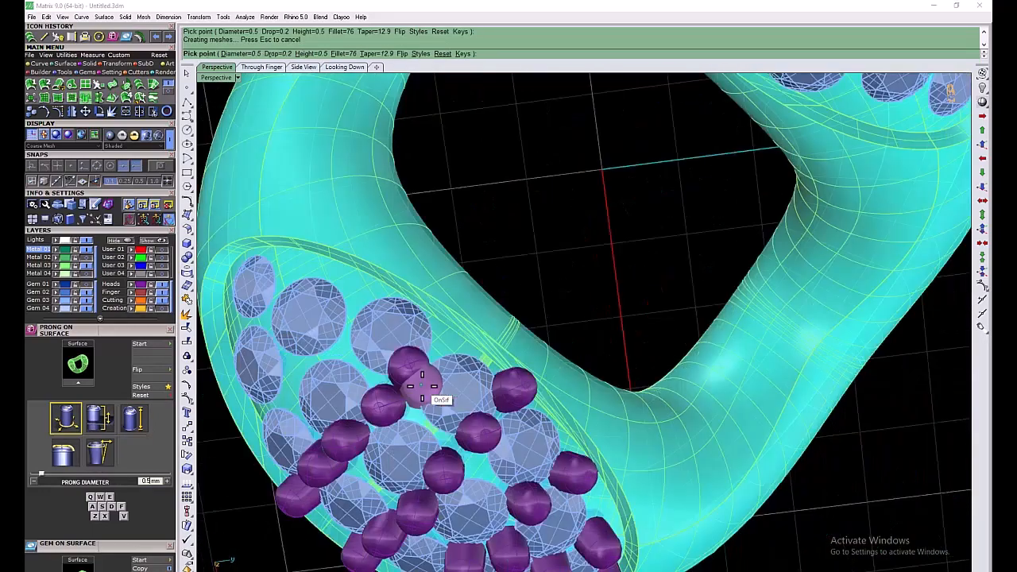
Place 0.5 mm prongs around the gems at the opposite end of the dome
{"action": "left_click", "coordinate": [347, 302]}
{"action": "right_click_drag", "start_coordinate": [357, 359], "coordinate": [387, 469]}
{"action": "left_click", "coordinate": [413, 469]}
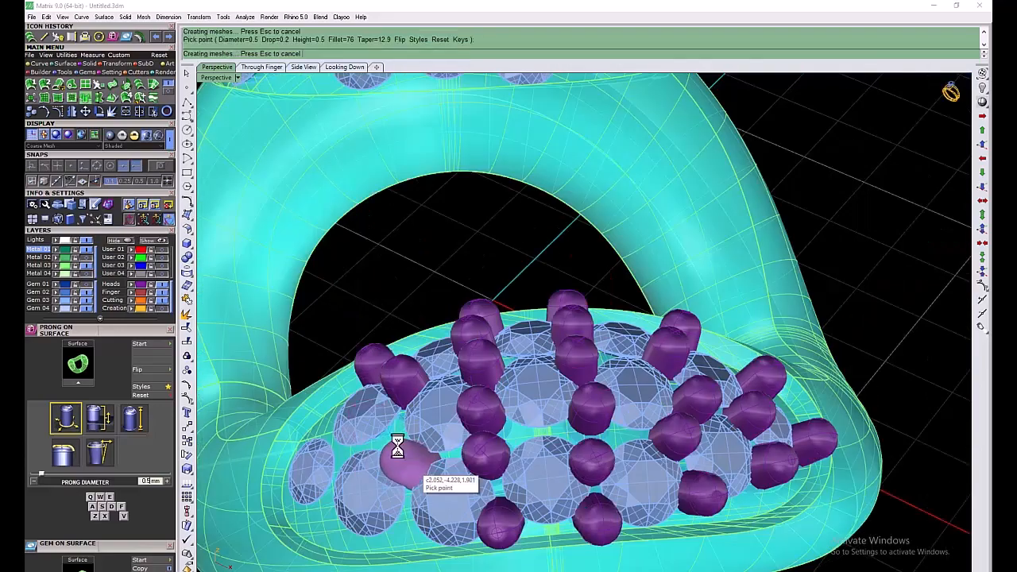
{"action": "left_click", "coordinate": [385, 440]}
{"action": "left_click", "coordinate": [402, 528]}
{"action": "left_click", "coordinate": [326, 513]}
{"action": "left_click", "coordinate": [334, 463]}
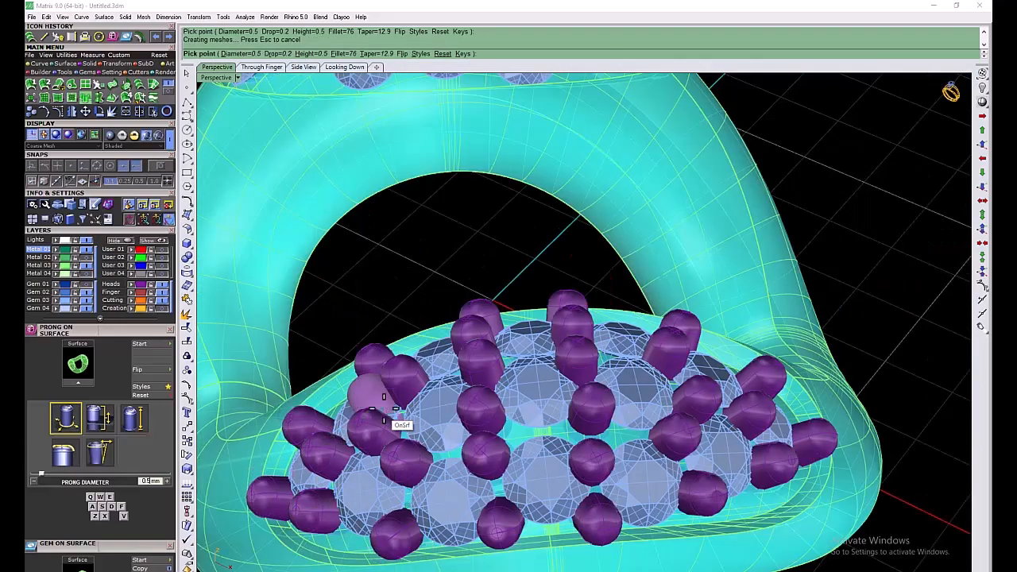
Place the last 0.5 mm prong on the paved domes and finish the prong placement
{"action": "right_click_drag", "start_coordinate": [387, 422], "coordinate": [604, 333]}
{"action": "left_click", "coordinate": [701, 391]}
{"action": "scroll", "coordinate": [702, 391], "scroll_direction": "down", "scroll_amount": 4}
{"action": "right_click", "coordinate": [604, 334]}
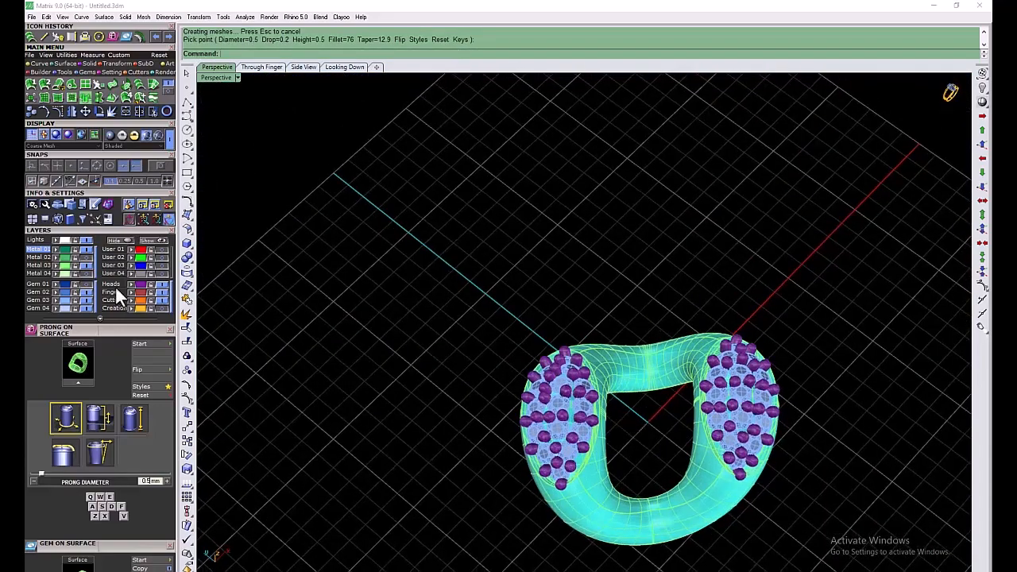
Select the prongs on the Heads layer and assign them to the Metal 03 layer
{"action": "right_click", "coordinate": [115, 284]}
{"action": "left_click", "coordinate": [56, 266]}
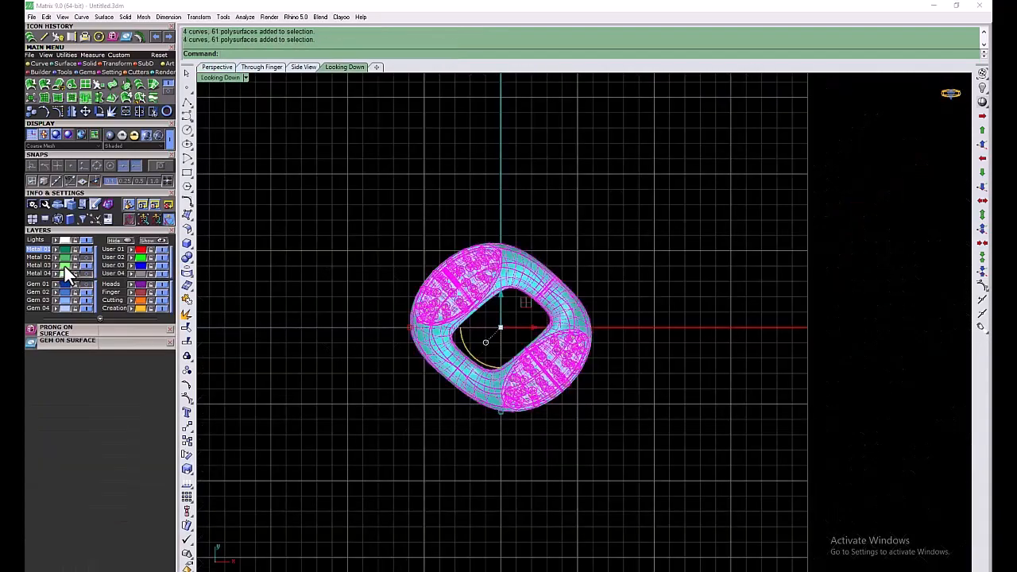
Hide the Metal 03 and Gem 04 layers that hold the gem-set link, and show all four viewports
{"action": "left_click_drag", "start_coordinate": [767, 213], "coordinate": [322, 480]}
{"action": "mouse_move", "coordinate": [134, 335]}
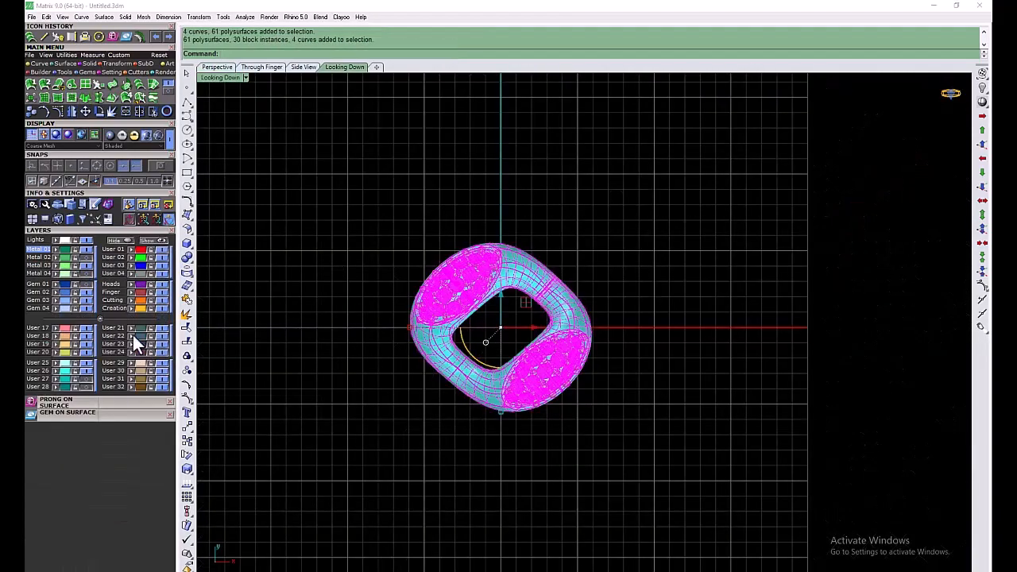
{"action": "left_click", "coordinate": [305, 288]}
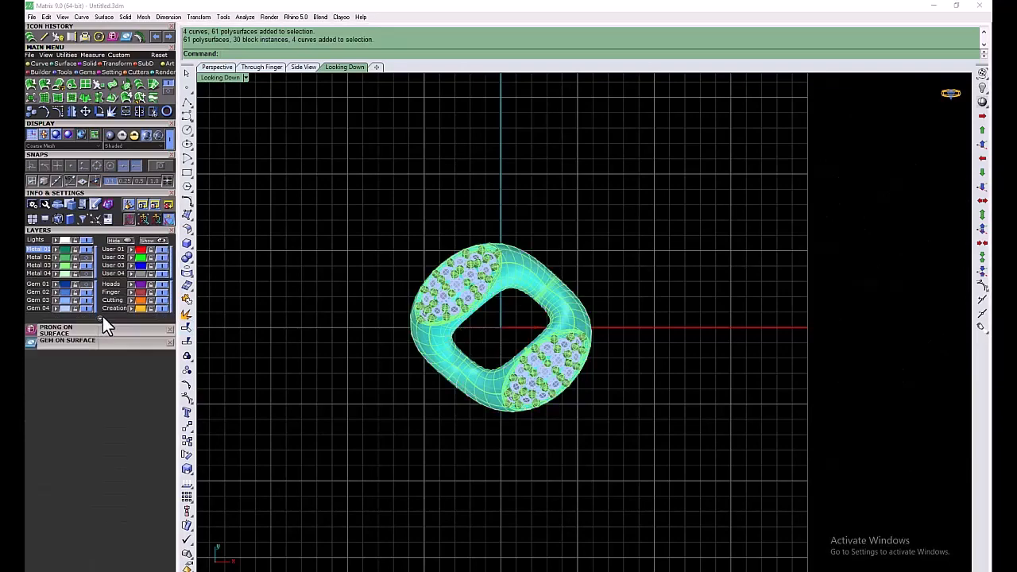
{"action": "scroll", "coordinate": [441, 358], "scroll_direction": "down", "scroll_amount": 5}
{"action": "right_click_drag", "start_coordinate": [439, 349], "coordinate": [448, 364]}
{"action": "left_click", "coordinate": [86, 266]}
{"action": "left_click", "coordinate": [85, 309]}
{"action": "key", "text": "ctrl+m"}
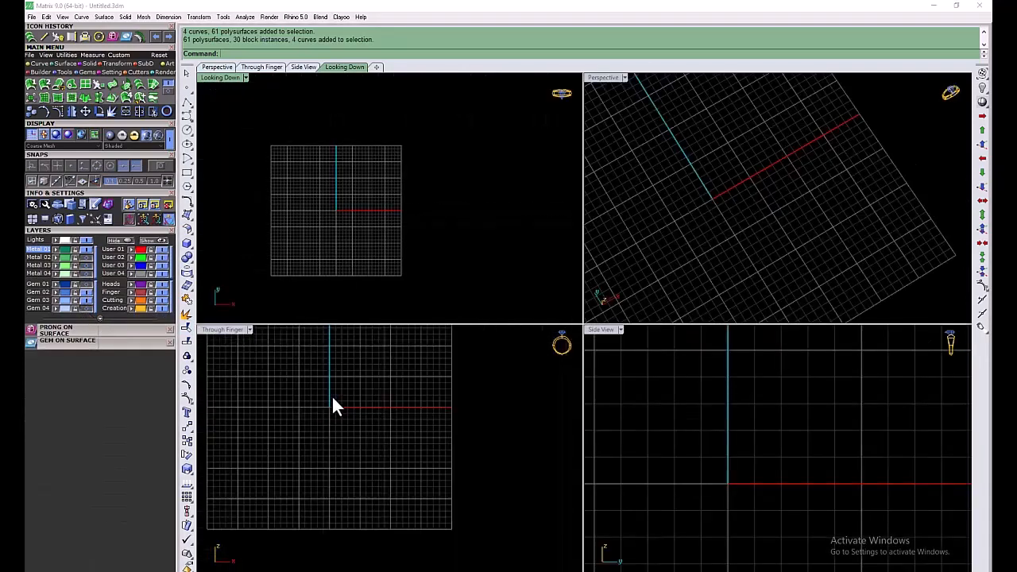
Draw a circle of 62 mm diameter centred on the origin in the Through Finger view
{"action": "scroll", "coordinate": [332, 396], "scroll_direction": "down", "scroll_amount": 2}
{"action": "right_click_drag", "start_coordinate": [331, 395], "coordinate": [366, 469]}
{"action": "left_click", "coordinate": [98, 38]}
{"action": "type", "text": "0"}
{"action": "key", "text": "Return"}
{"action": "type", "text": "62"}
{"action": "key", "text": "Return"}
{"action": "scroll", "coordinate": [422, 382], "scroll_direction": "down", "scroll_amount": 4}
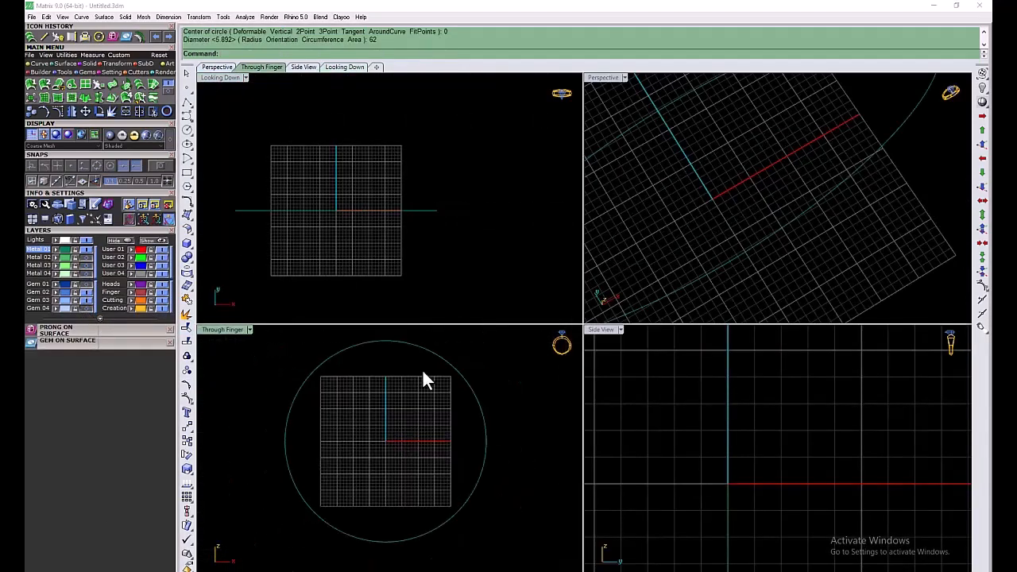
{"action": "left_click", "coordinate": [422, 347]}
{"action": "left_click_drag", "start_coordinate": [386, 543], "coordinate": [385, 528]}
{"action": "key", "text": "ctrl+z"}
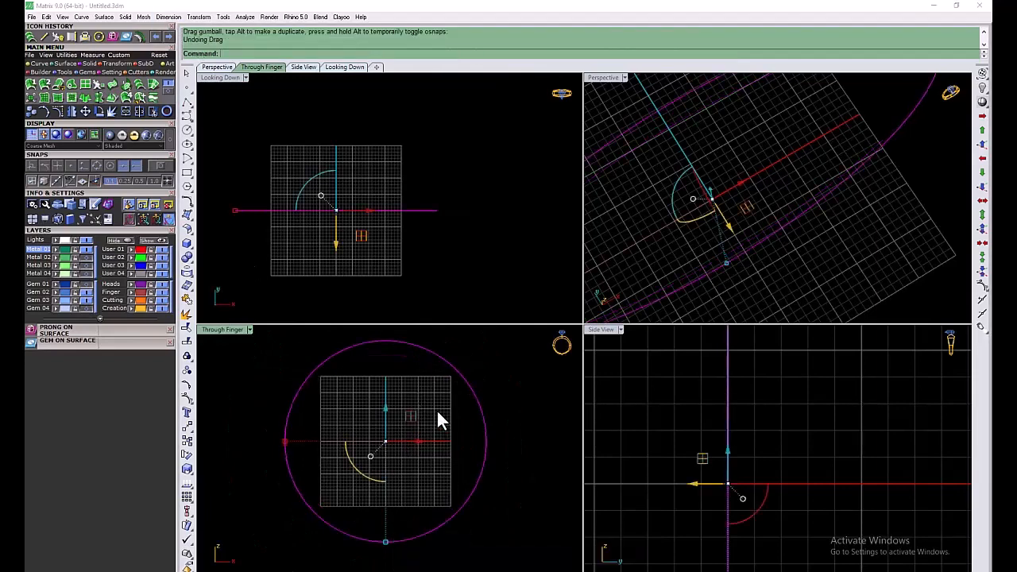
Measure the length of the 62 mm circle and copy the value
{"action": "left_click", "coordinate": [433, 352]}
{"action": "key", "text": "Escape"}
{"action": "left_click", "coordinate": [426, 212]}
{"action": "left_click", "coordinate": [245, 16]}
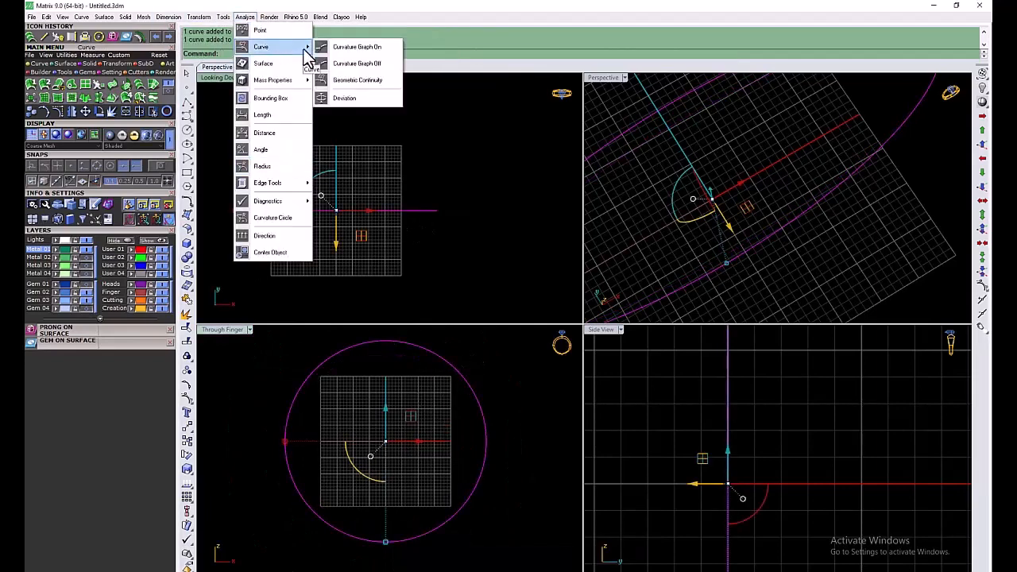
{"action": "left_click", "coordinate": [262, 114]}
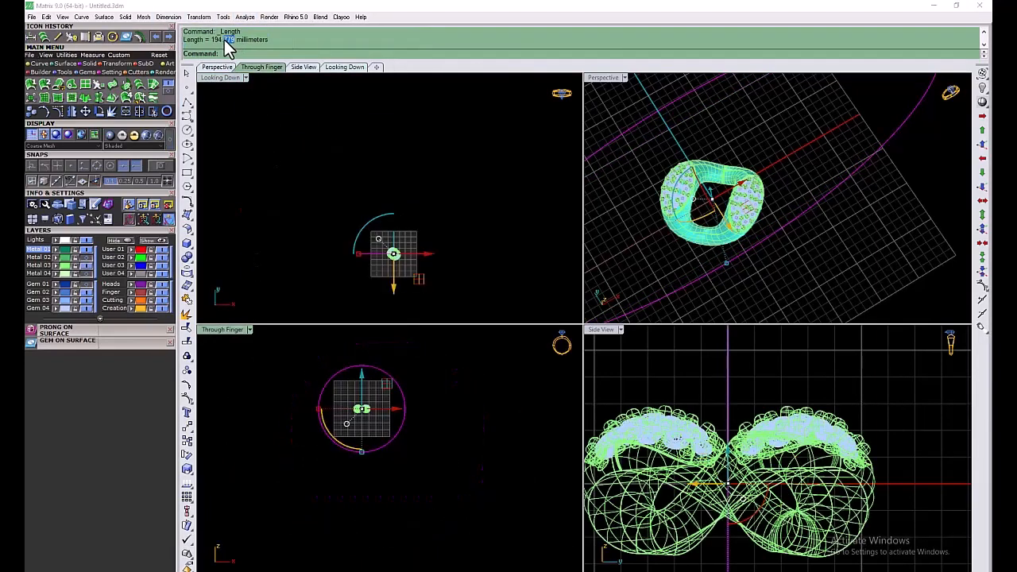
{"action": "left_click_drag", "start_coordinate": [225, 40], "coordinate": [212, 39]}
{"action": "right_click", "coordinate": [212, 38]}
{"action": "left_click", "coordinate": [231, 59]}
Draw a horizontal line 194.779 mm long from the origin in the Looking Down view
{"action": "left_click", "coordinate": [112, 111]}
{"action": "type", "text": "0"}
{"action": "key", "text": "Return"}
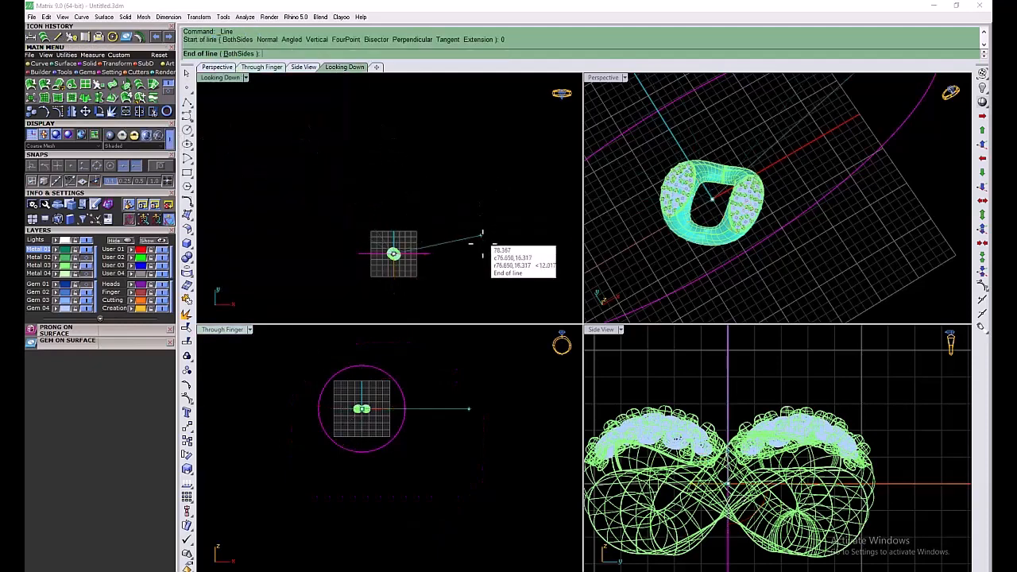
{"action": "right_click", "coordinate": [308, 55]}
{"action": "left_click", "coordinate": [325, 85]}
{"action": "key", "text": "Return"}
{"action": "scroll", "coordinate": [432, 255], "scroll_direction": "up", "scroll_amount": 6}
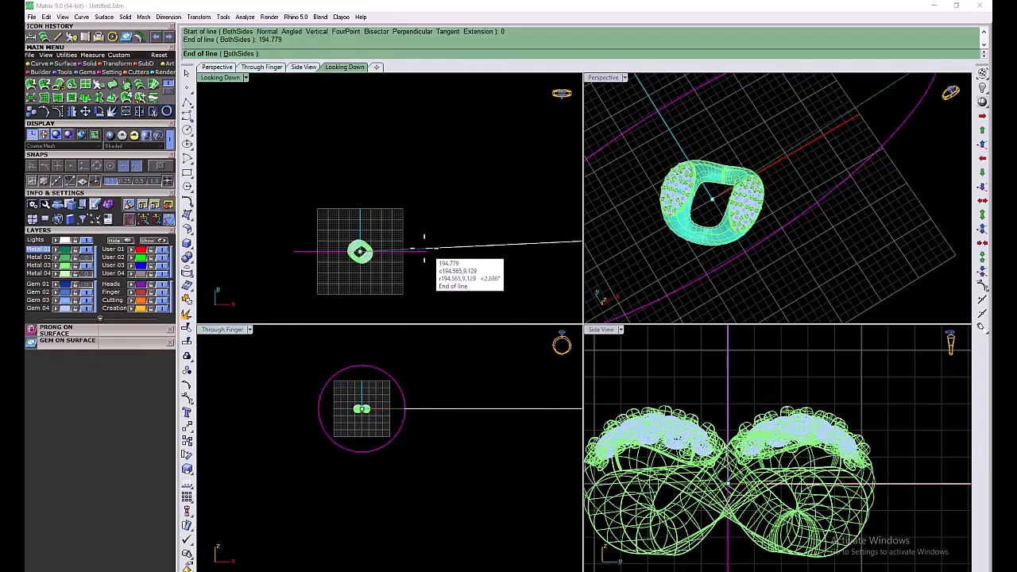
{"action": "left_click", "coordinate": [425, 248], "text": "shift"}
Centre the long line on the origin and assign it to the User 03 layer
{"action": "left_click", "coordinate": [463, 249]}
{"action": "key", "text": "F4"}
{"action": "left_click", "coordinate": [138, 265]}
Move the gem-paved oval clasp along the line until it overlaps one end of the plain link
{"action": "right_click_drag", "start_coordinate": [368, 261], "coordinate": [386, 225]}
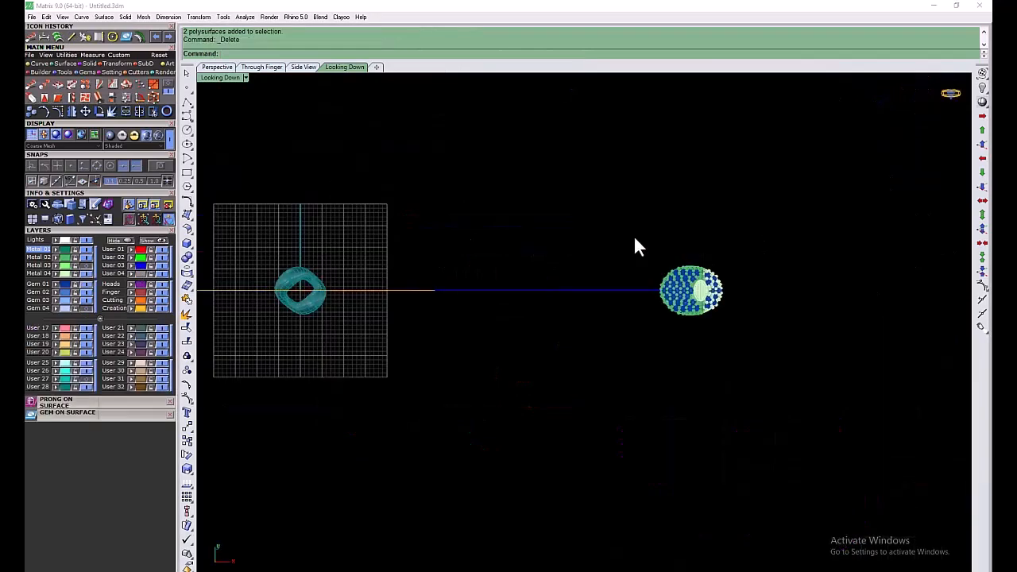
{"action": "left_click_drag", "start_coordinate": [698, 302], "coordinate": [354, 304]}
{"action": "scroll", "coordinate": [293, 310], "scroll_direction": "up", "scroll_amount": 5}
{"action": "double_click", "coordinate": [232, 80]}
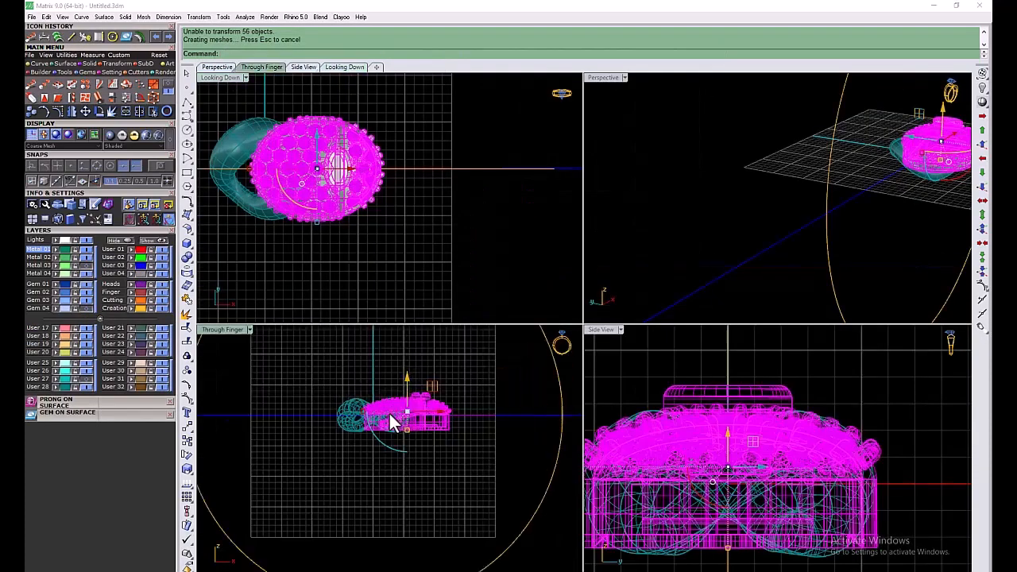
{"action": "scroll", "coordinate": [400, 392], "scroll_direction": "up", "scroll_amount": 4}
{"action": "double_click", "coordinate": [213, 79]}
{"action": "mouse_move", "coordinate": [469, 267]}
{"action": "left_mouse_down"}
{"action": "mouse_move", "coordinate": [498, 268]}
{"action": "mouse_move", "coordinate": [456, 269]}
{"action": "left_mouse_up"}
{"action": "key", "text": "Escape"}
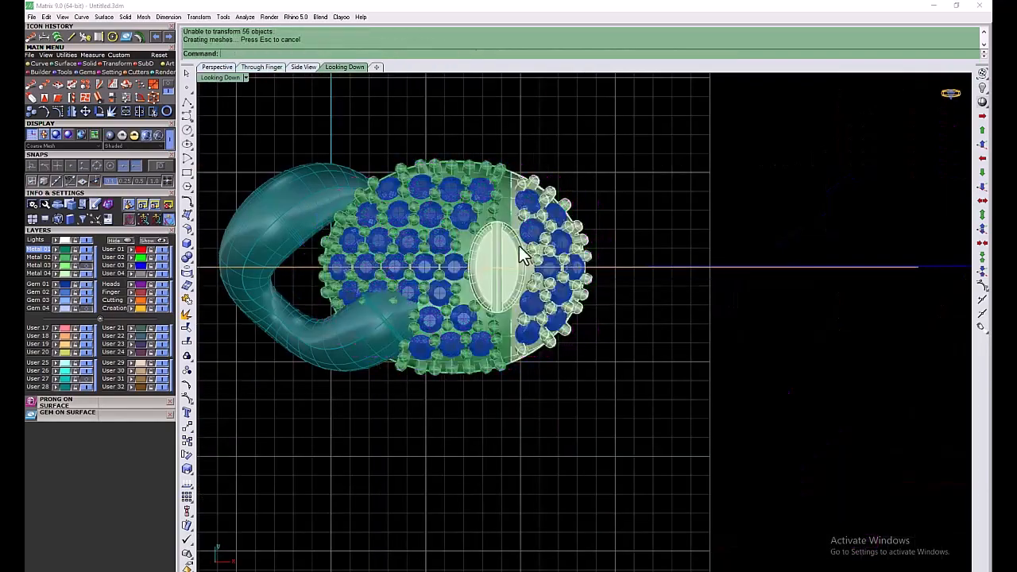
Examine how the plain link meets the clasp in the Perspective, Through Finger and Looking Down views
{"action": "left_click", "coordinate": [216, 67]}
{"action": "right_click_drag", "start_coordinate": [600, 85], "coordinate": [353, 260]}
{"action": "double_click", "coordinate": [215, 78]}
{"action": "right_click_drag", "start_coordinate": [246, 449], "coordinate": [342, 451]}
{"action": "scroll", "coordinate": [342, 452], "scroll_direction": "down", "scroll_amount": 4}
{"action": "scroll", "coordinate": [344, 451], "scroll_direction": "up", "scroll_amount": 4}
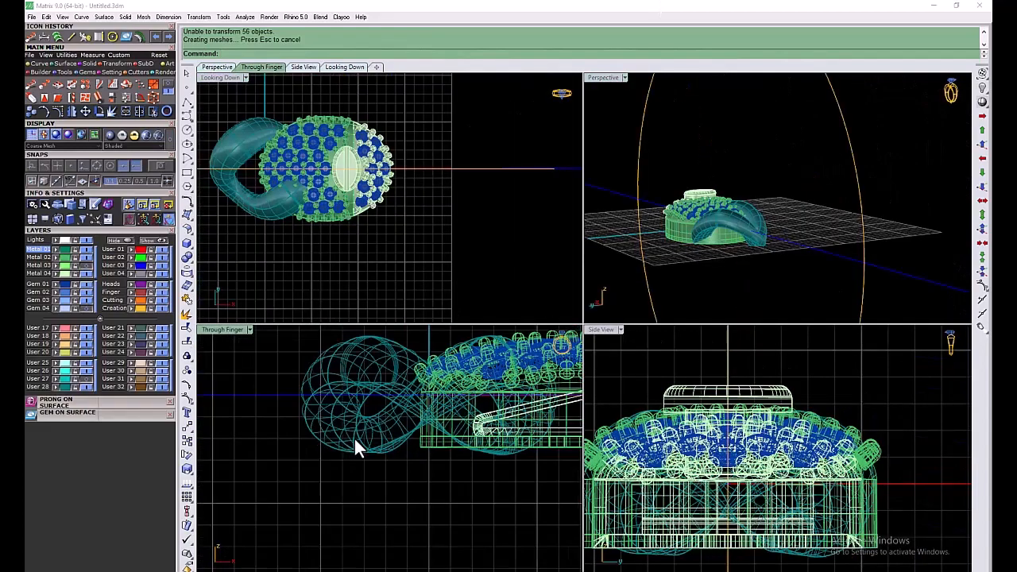
{"action": "double_click", "coordinate": [214, 77]}
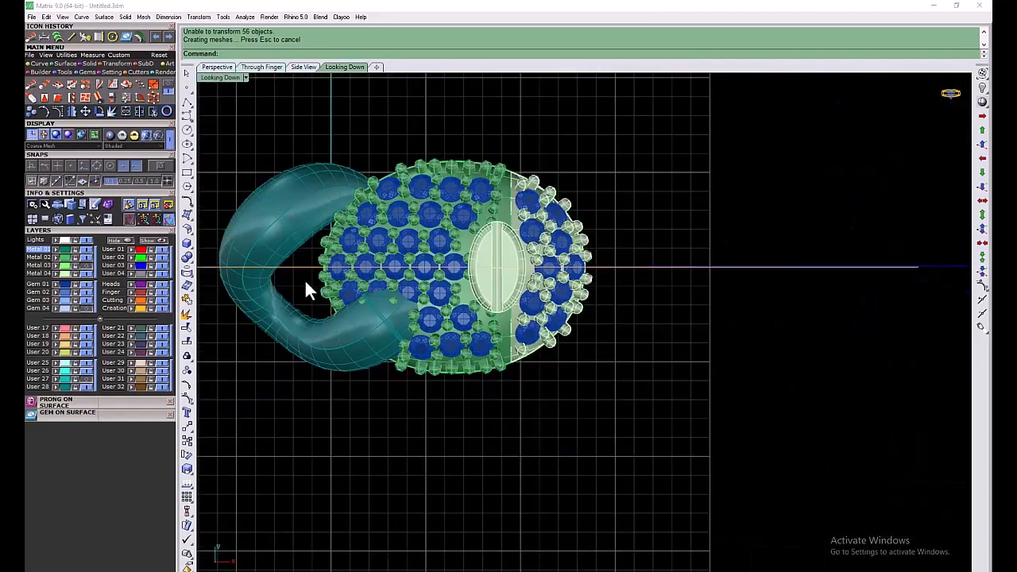
Make a copy of the plain link and its curves rotated 180 degrees about a point on the clasp's long axis
{"action": "left_click", "coordinate": [295, 189]}
{"action": "left_click_drag", "start_coordinate": [295, 190], "coordinate": [245, 237]}
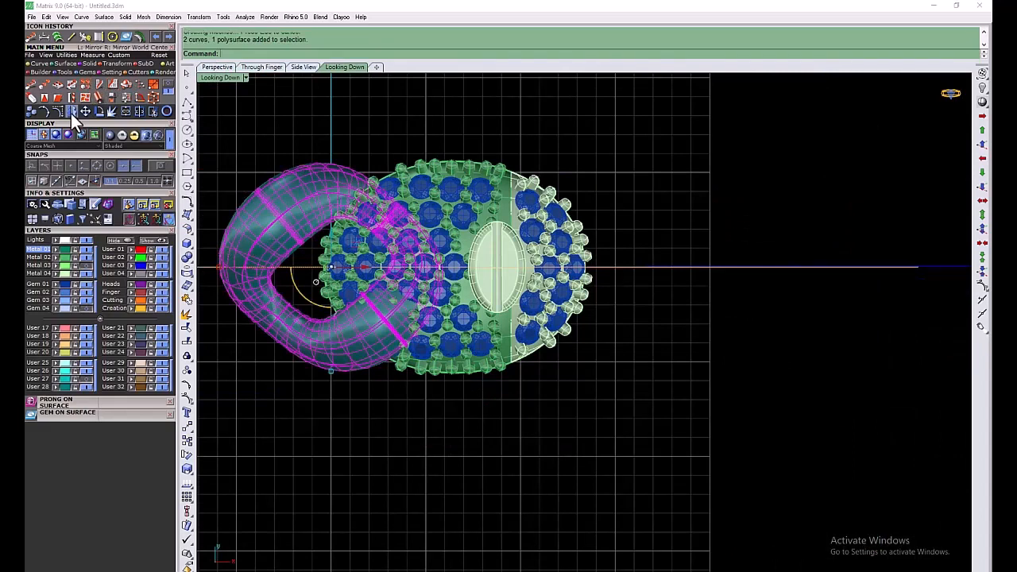
{"action": "right_click", "coordinate": [125, 113]}
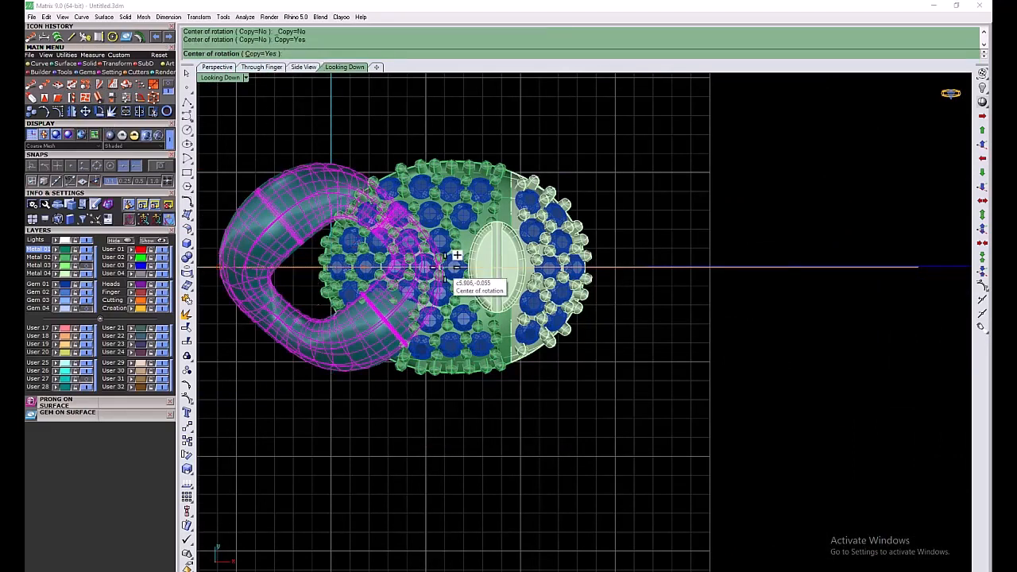
{"action": "left_click", "coordinate": [483, 267]}
{"action": "left_click", "coordinate": [225, 267]}
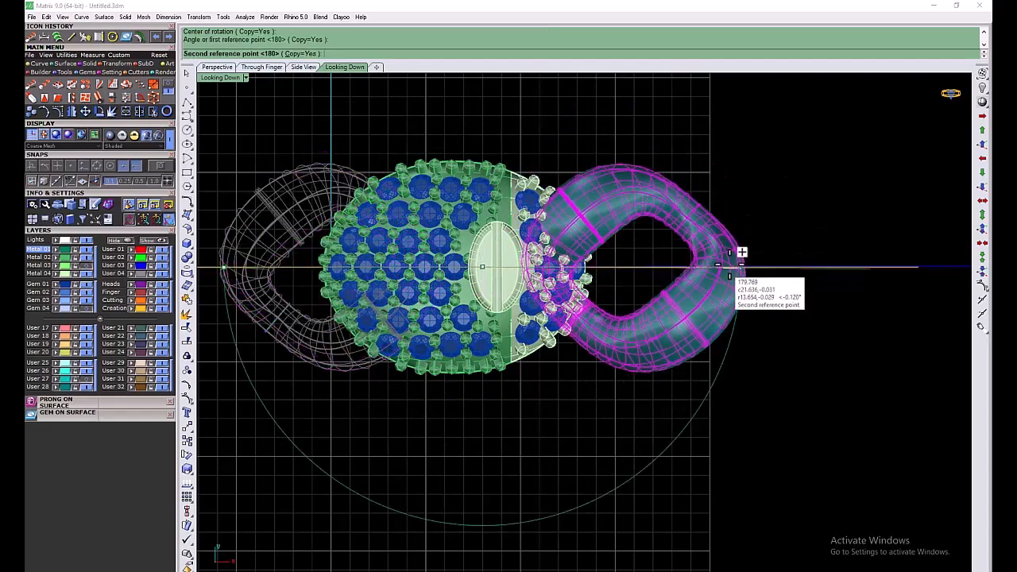
{"action": "left_click", "coordinate": [746, 254]}
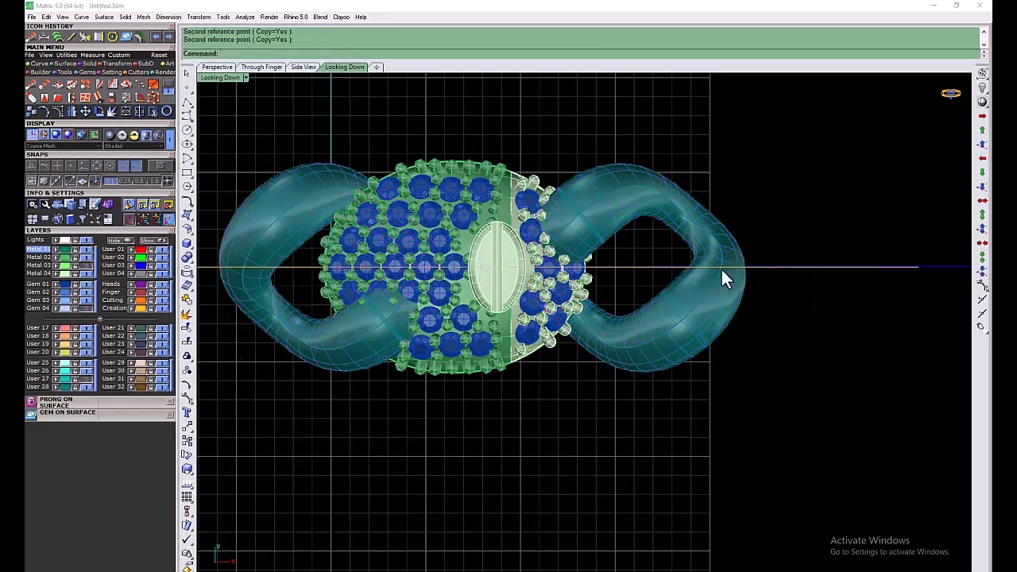
Move the copied link inward along the axis so it overlaps the clasp's opposite end
{"action": "left_click", "coordinate": [754, 304]}
{"action": "left_click", "coordinate": [754, 328]}
{"action": "key", "text": "Delete"}
{"action": "left_click", "coordinate": [727, 308]}
{"action": "left_click_drag", "start_coordinate": [636, 268], "coordinate": [587, 274]}
{"action": "left_click", "coordinate": [683, 164]}
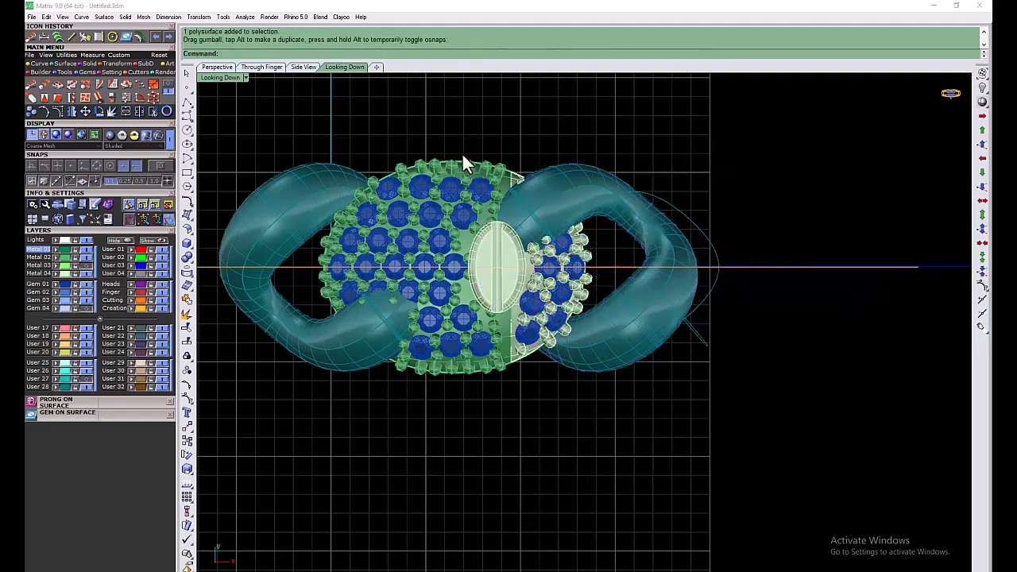
Hide the clasp's Gem 01, Metal 02 and Metal 04 layers, leaving the two plain links and the curves
{"action": "left_click", "coordinate": [487, 191]}
{"action": "left_click", "coordinate": [62, 63]}
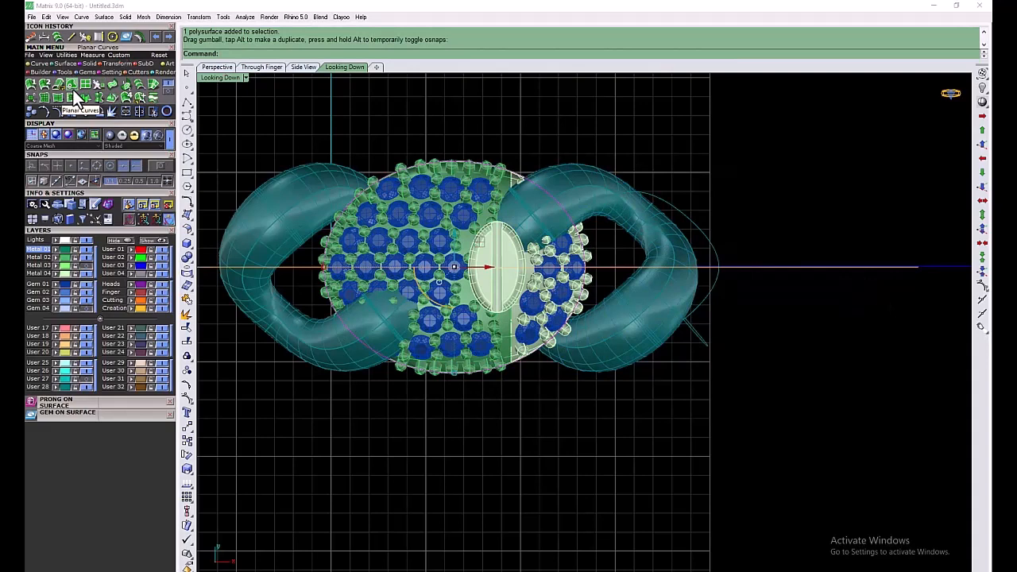
{"action": "left_click", "coordinate": [87, 284]}
{"action": "left_click", "coordinate": [87, 258]}
{"action": "left_click", "coordinate": [87, 274]}
Offset the clasp's oval outline curve inward
{"action": "left_click", "coordinate": [459, 163]}
{"action": "left_click", "coordinate": [38, 63]}
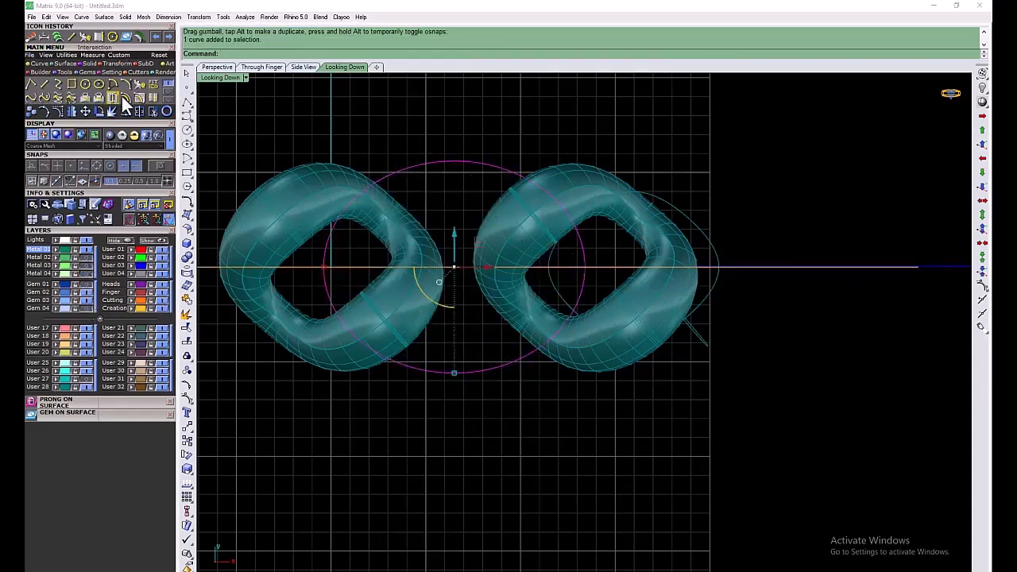
{"action": "left_click", "coordinate": [124, 97]}
{"action": "left_click", "coordinate": [367, 227]}
Extrude the offset oval to both sides as an open surface reaching above and below the two links
{"action": "left_click", "coordinate": [63, 63]}
{"action": "left_click", "coordinate": [84, 98]}
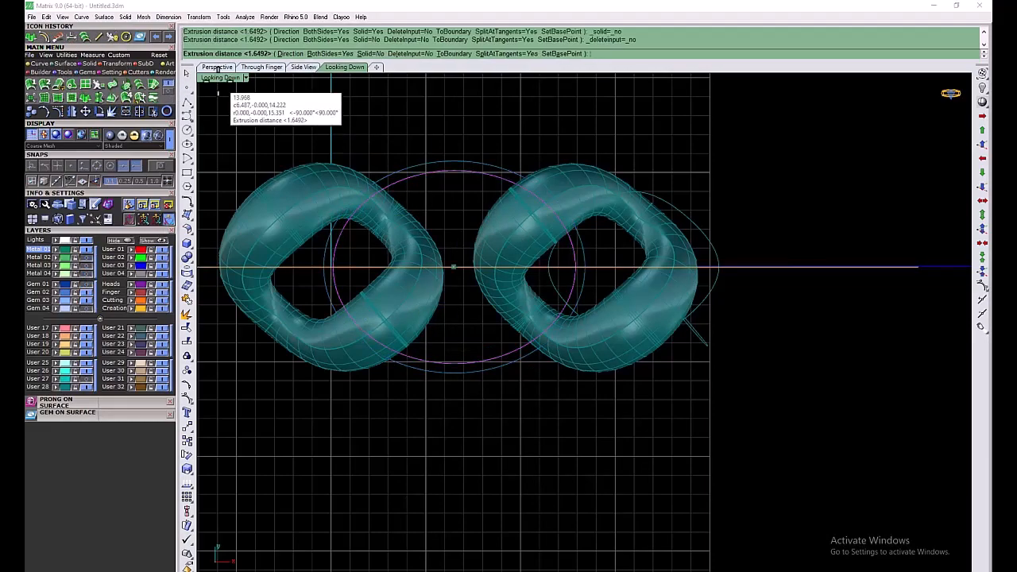
{"action": "double_click", "coordinate": [219, 78]}
{"action": "left_click", "coordinate": [334, 513]}
Boolean split both plain links with the extruded oval surface
{"action": "left_click", "coordinate": [187, 258]}
{"action": "left_click", "coordinate": [420, 446]}
{"action": "left_click", "coordinate": [502, 441]}
{"action": "key", "text": "Return"}
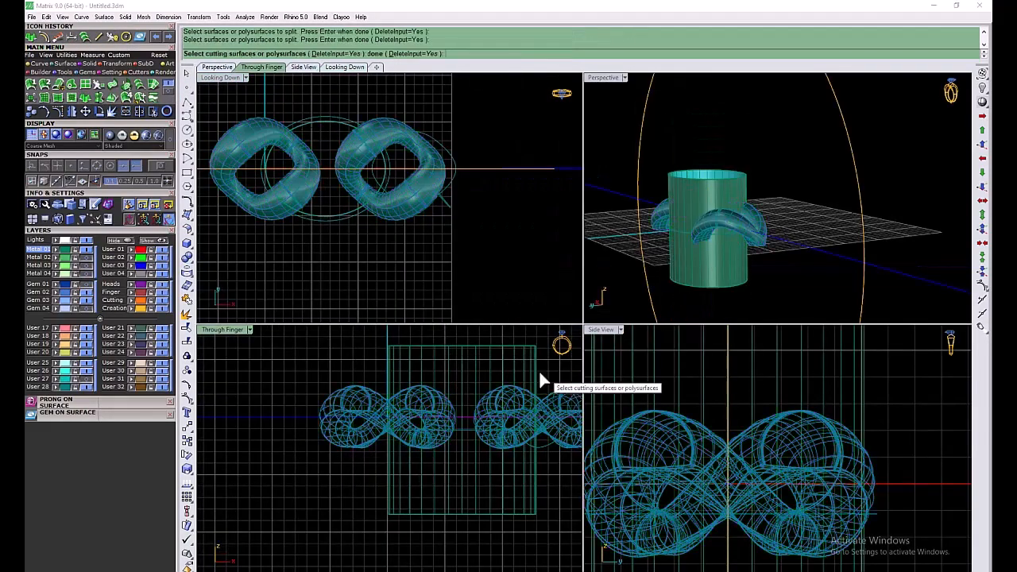
{"action": "left_click", "coordinate": [536, 370]}
{"action": "key", "text": "Return"}
Delete the link pieces inside the oval and the extruded cutting surface
{"action": "left_click_drag", "start_coordinate": [509, 461], "coordinate": [406, 401]}
{"action": "key", "text": "Escape"}
{"action": "left_click", "coordinate": [447, 402]}
{"action": "key", "text": "Delete"}
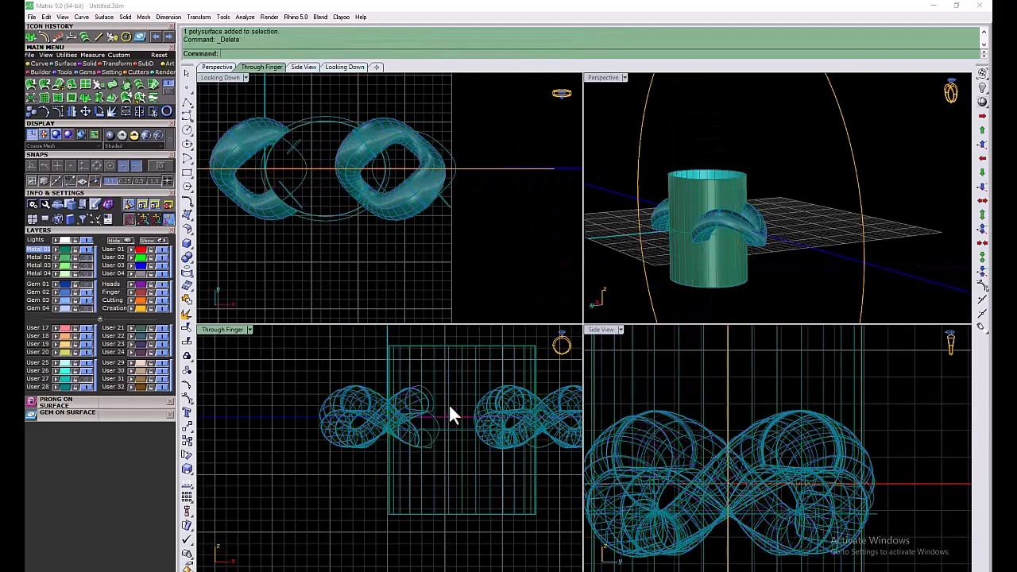
{"action": "left_click", "coordinate": [482, 407]}
{"action": "key", "text": "Delete"}
{"action": "left_click_drag", "start_coordinate": [540, 336], "coordinate": [491, 369]}
{"action": "key", "text": "Delete"}
Scale both cut links down slightly in height and show the clasp's layers again
{"action": "right_click_drag", "start_coordinate": [408, 434], "coordinate": [326, 461]}
{"action": "left_click", "coordinate": [434, 456]}
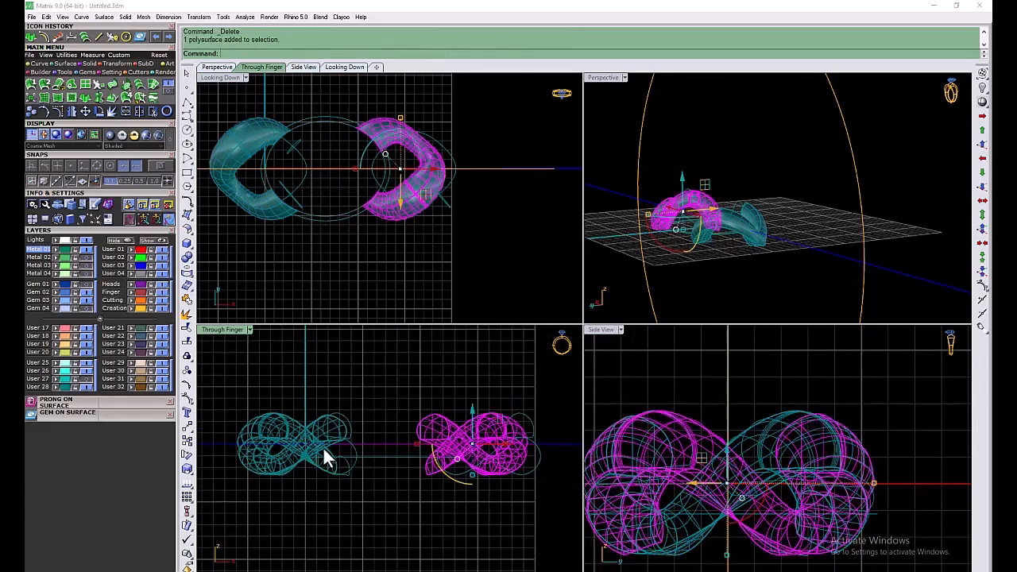
{"action": "left_click", "coordinate": [323, 448], "text": "shift"}
{"action": "left_click_drag", "start_coordinate": [381, 474], "coordinate": [382, 467]}
{"action": "left_click", "coordinate": [430, 383]}
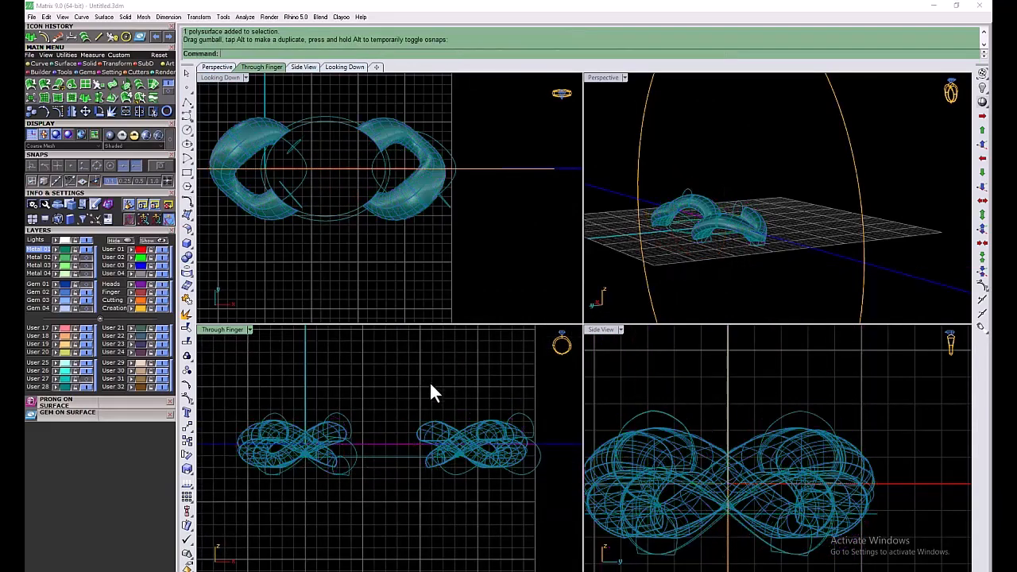
{"action": "left_click", "coordinate": [85, 259]}
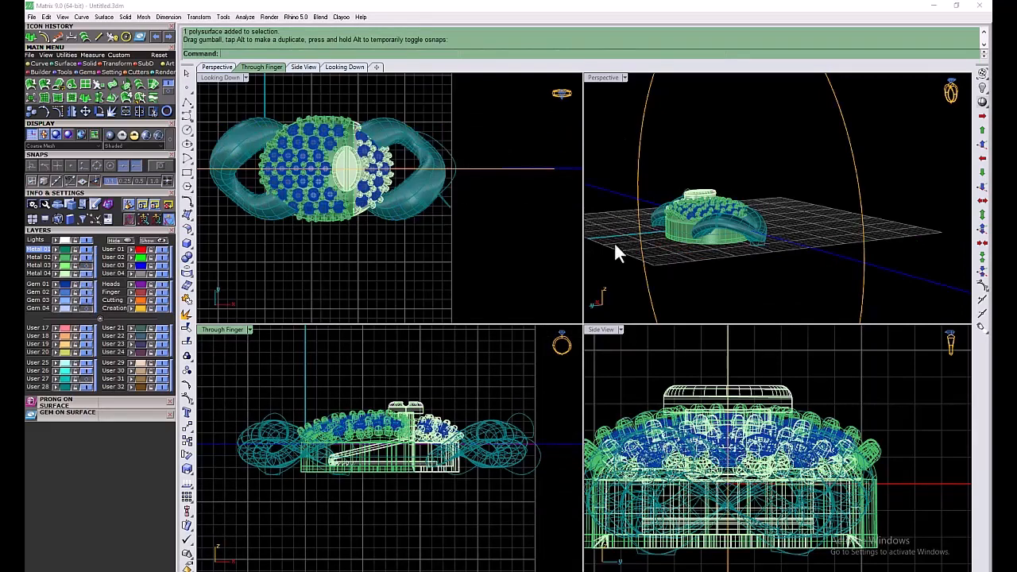
Array the gem-set link along the long line with 33 items and Freeform orientation
{"action": "scroll", "coordinate": [370, 132], "scroll_direction": "up", "scroll_amount": 5}
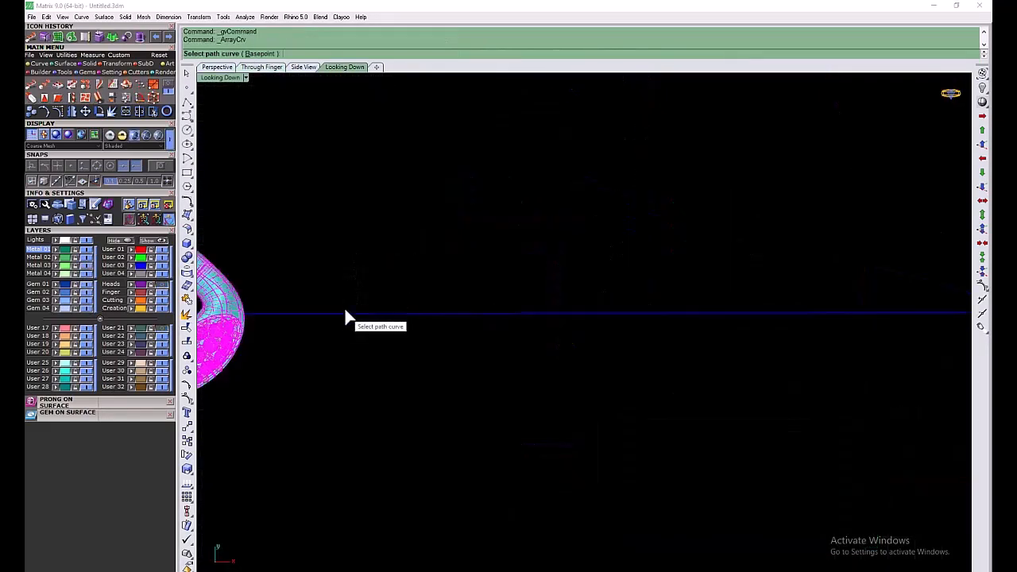
{"action": "left_click", "coordinate": [350, 315]}
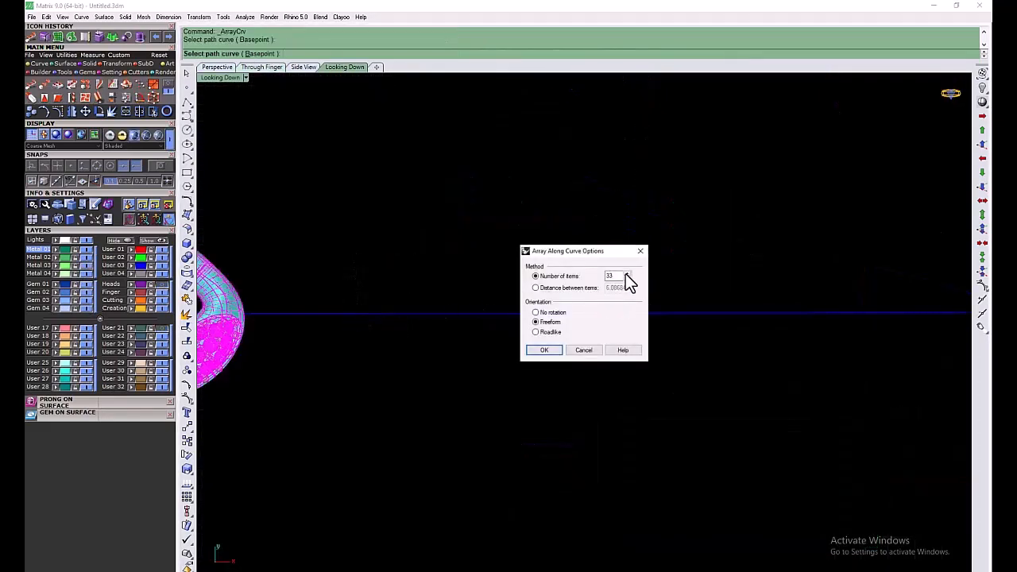
{"action": "left_click", "coordinate": [548, 352]}
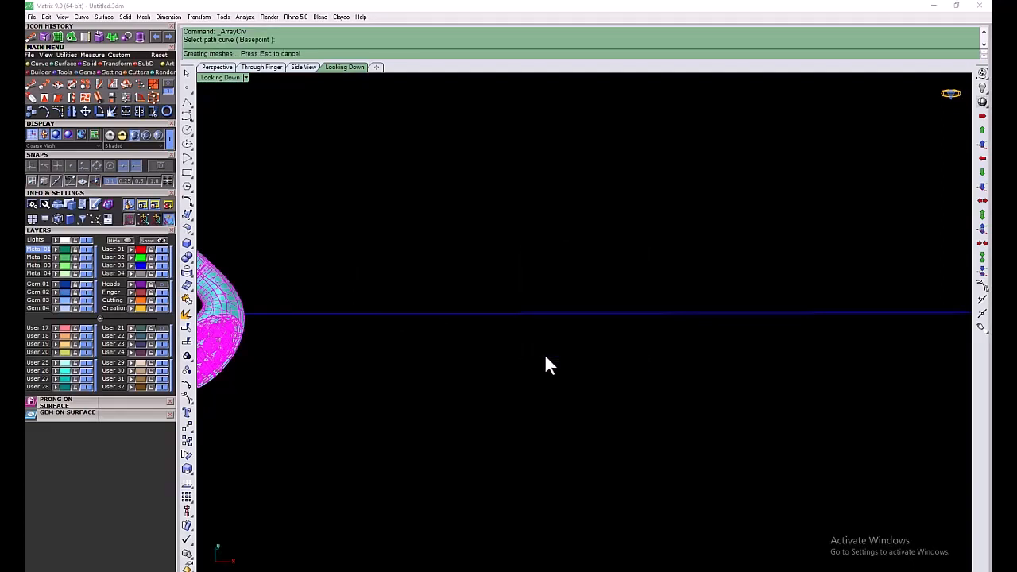
{"action": "scroll", "coordinate": [545, 356], "scroll_direction": "down", "scroll_amount": 3}
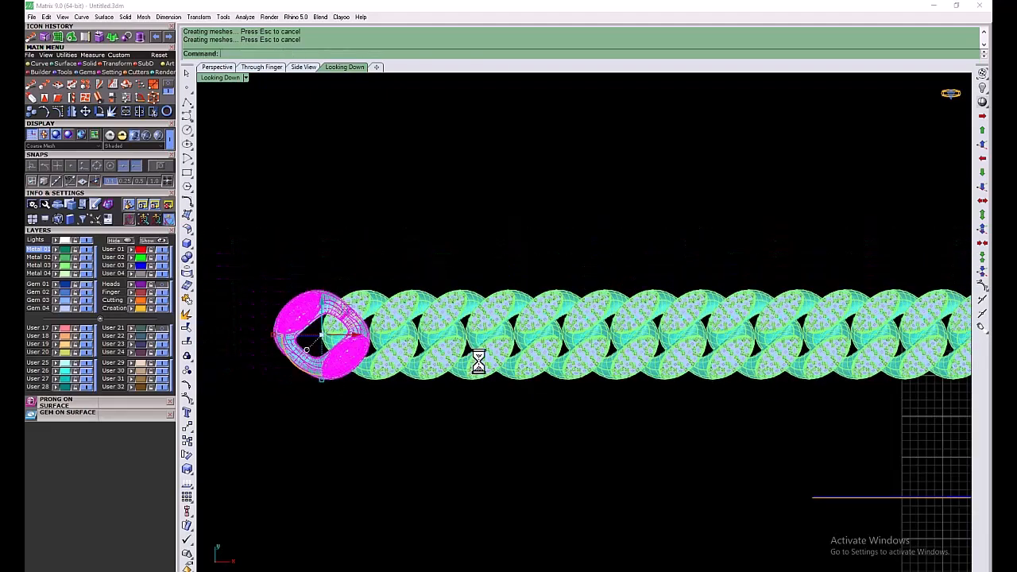
Undo the last centring and centre the clasp assembly on the origin in X, Y and Z
{"action": "key", "text": "ctrl+z"}
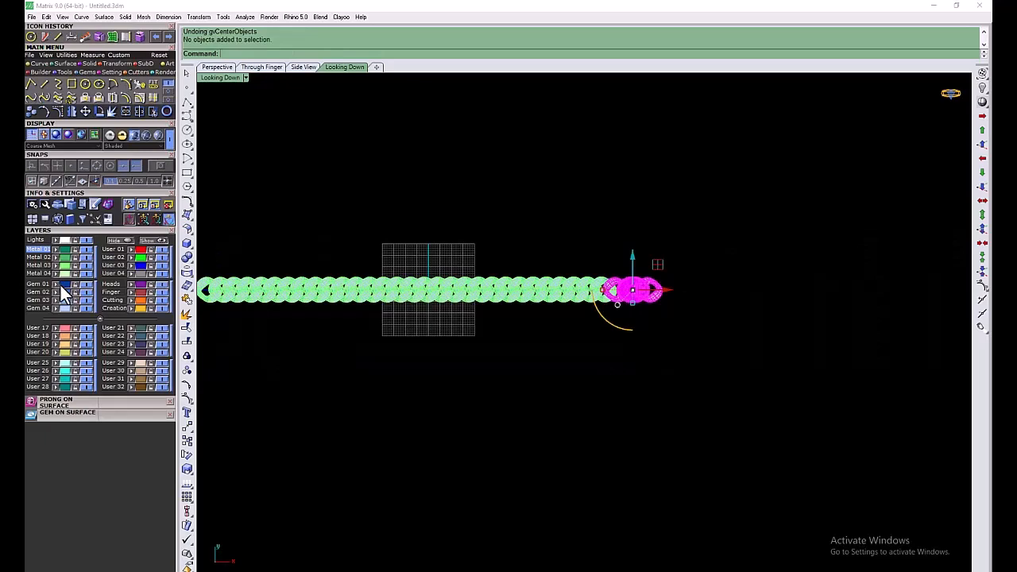
{"action": "key", "text": "Return"}
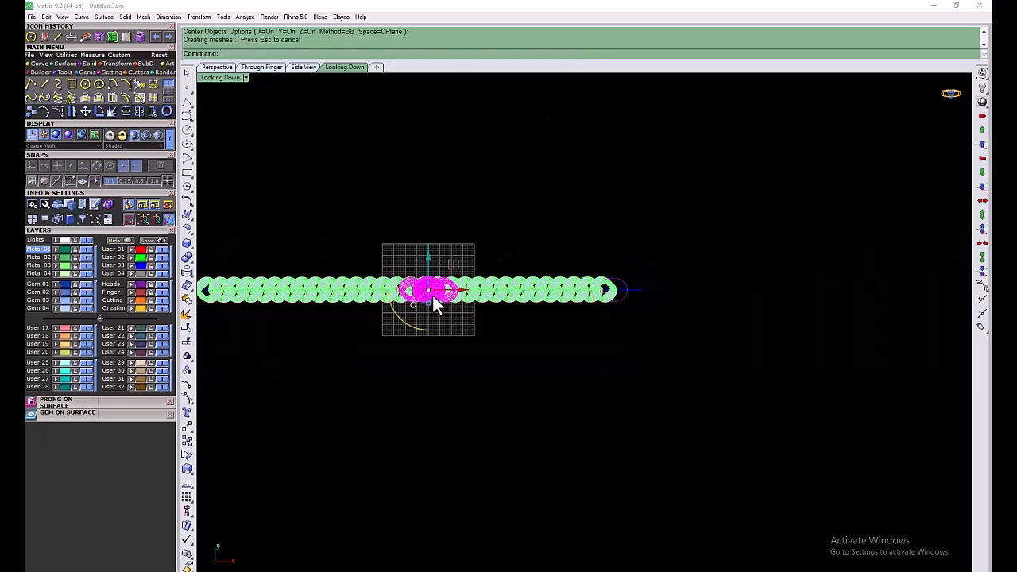
{"action": "scroll", "coordinate": [433, 294], "scroll_direction": "up", "scroll_amount": 3}
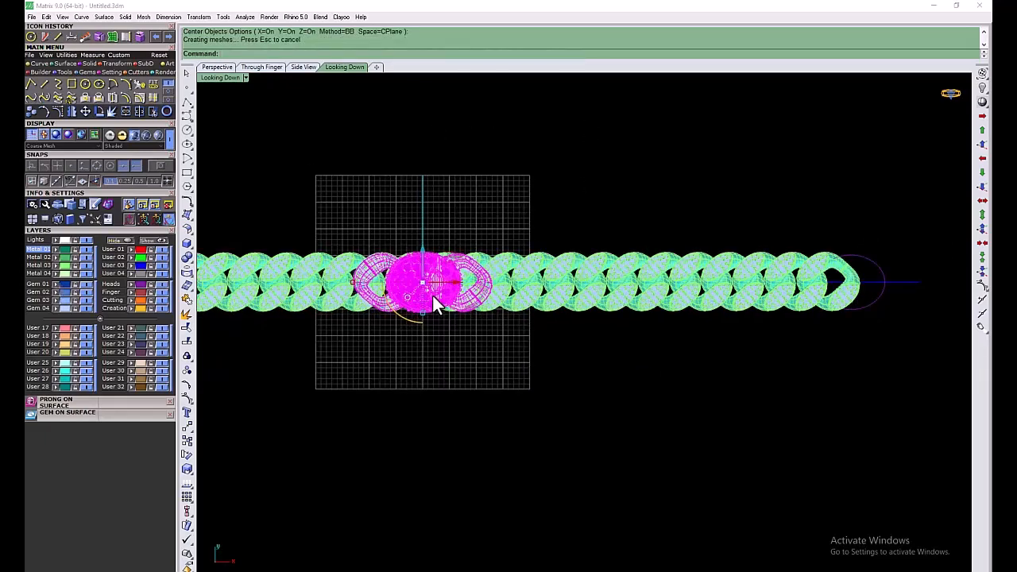
{"action": "scroll", "coordinate": [433, 295], "scroll_direction": "down", "scroll_amount": 3}
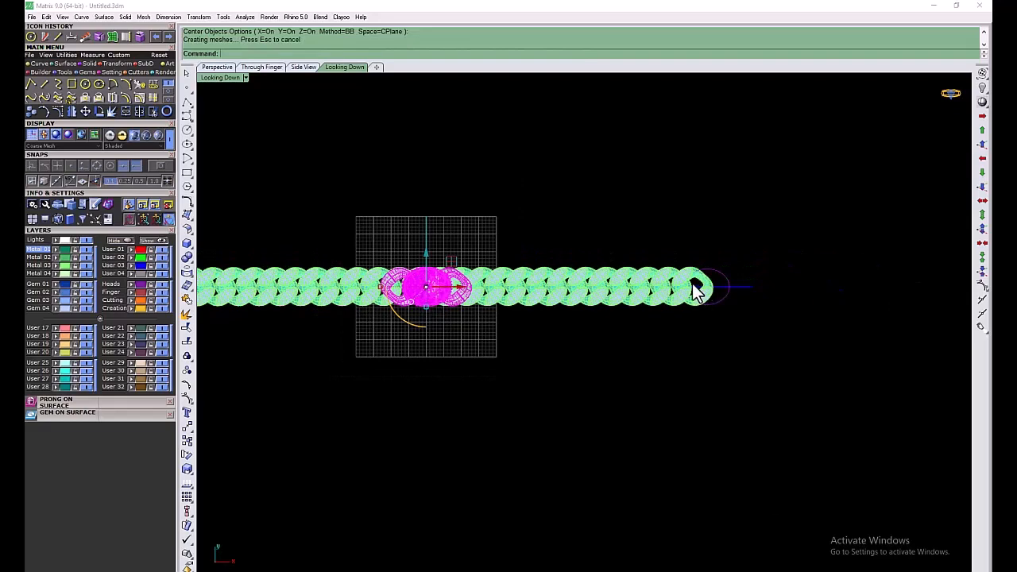
Shift the chain half on the positive X side outward along the line to make room for the clasp
{"action": "scroll", "coordinate": [419, 297], "scroll_direction": "up", "scroll_amount": 3}
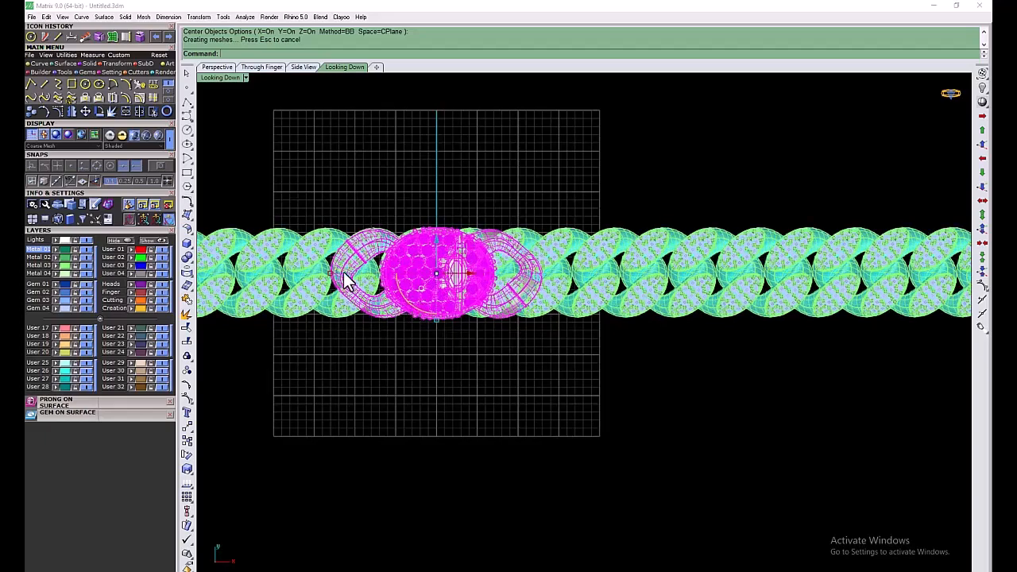
{"action": "left_click", "coordinate": [43, 83]}
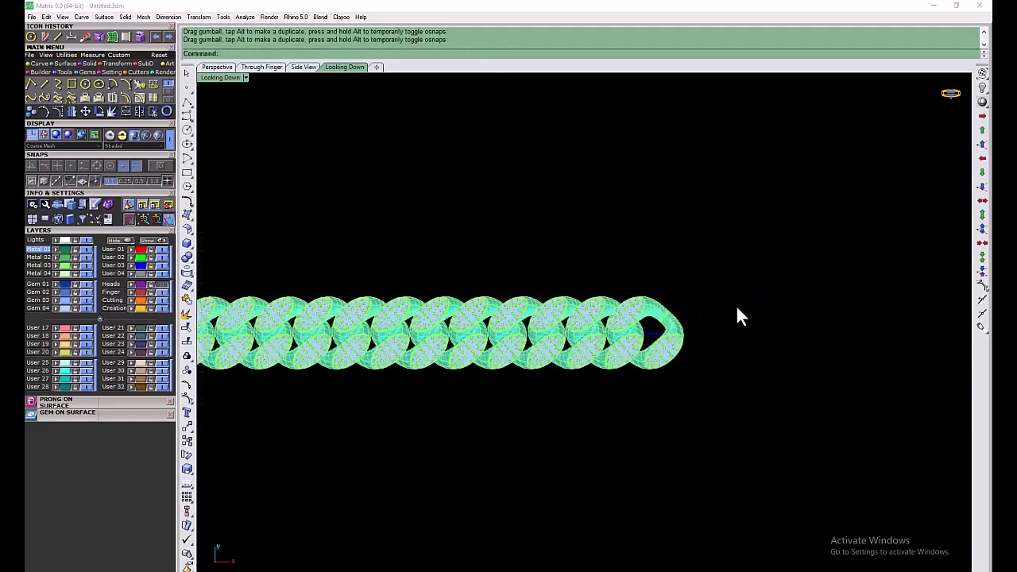
{"action": "key", "text": "ctrl+z"}
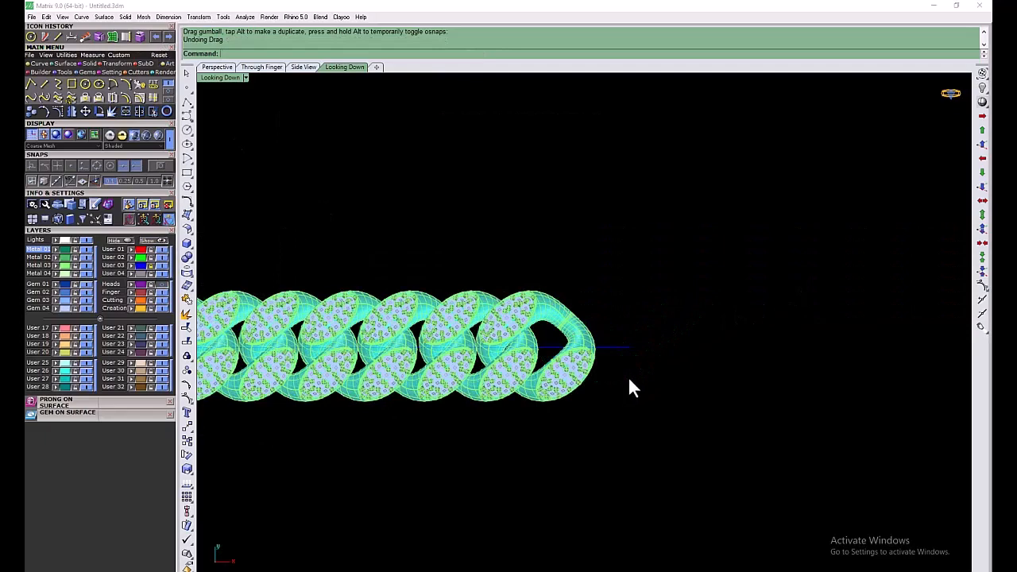
{"action": "key", "text": "ctrl+y"}
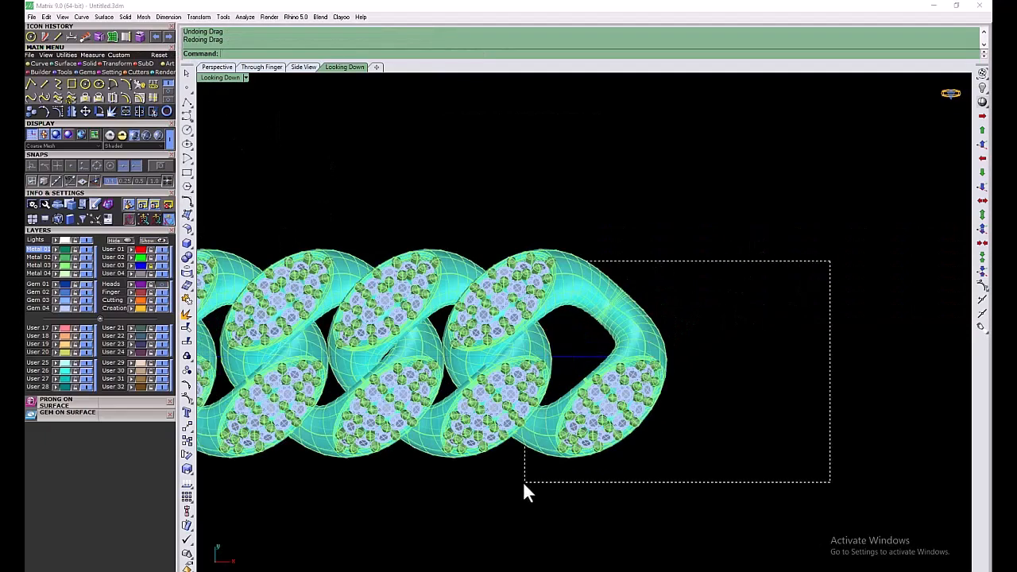
Duplicate the gem-set end link outward along X by one link spacing, leaving out the neighbouring link's body
{"action": "left_click_drag", "start_coordinate": [558, 478], "coordinate": [558, 478]}
{"action": "left_click_drag", "start_coordinate": [597, 195], "coordinate": [450, 349]}
{"action": "left_click", "coordinate": [456, 270], "text": "ctrl"}
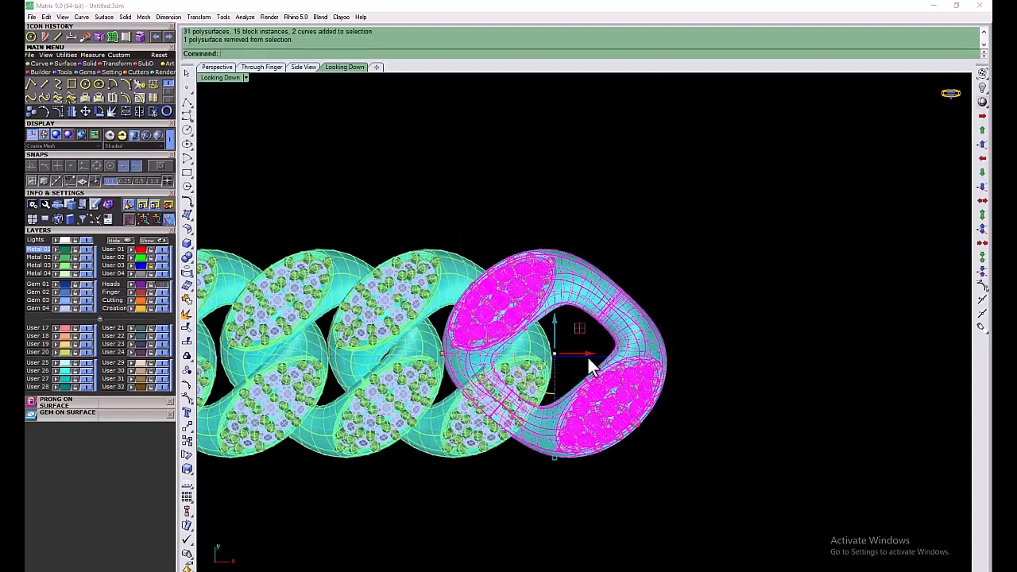
{"action": "left_click_drag", "start_coordinate": [579, 352], "coordinate": [672, 358]}
{"action": "left_click", "coordinate": [705, 193]}
Delete the two leftover curves beside the clasp
{"action": "scroll", "coordinate": [619, 275], "scroll_direction": "down", "scroll_amount": 6}
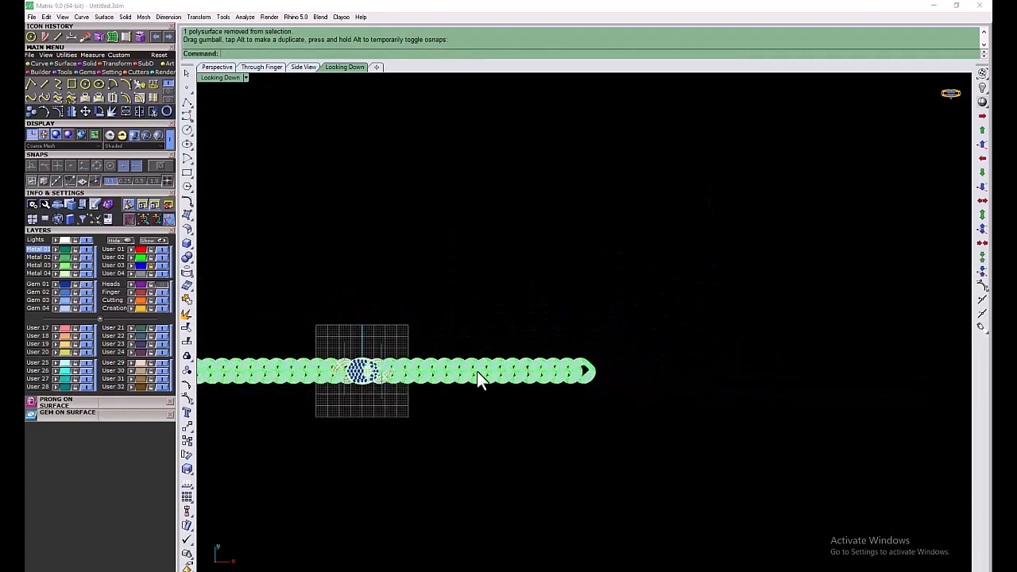
{"action": "left_click_drag", "start_coordinate": [387, 356], "coordinate": [385, 361]}
{"action": "key", "text": "Delete"}
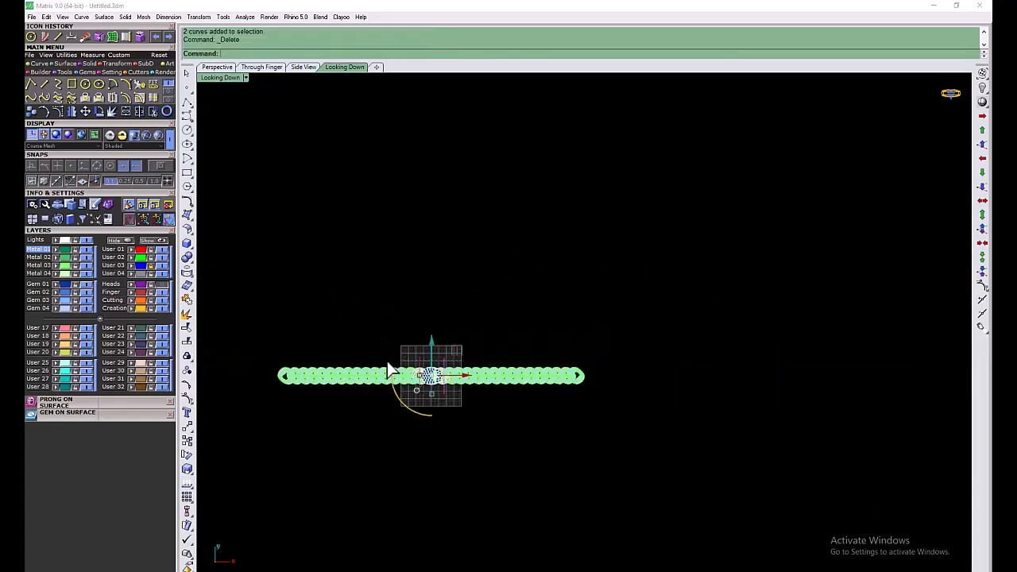
Move the long line straight down about 1.88 mm to the underside of the clasp in the Through Finger view
{"action": "double_click", "coordinate": [214, 77]}
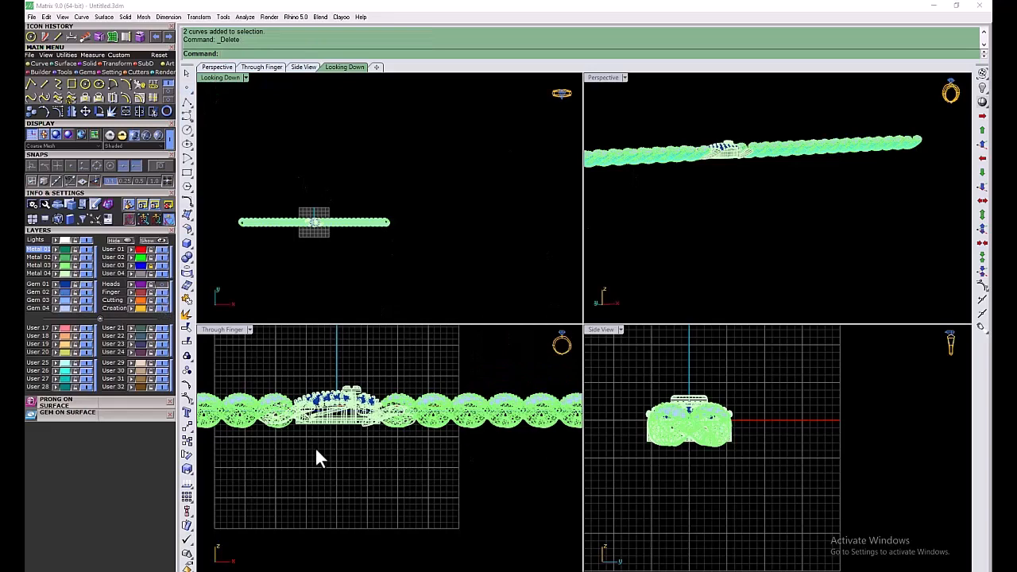
{"action": "scroll", "coordinate": [315, 447], "scroll_direction": "down", "scroll_amount": 4}
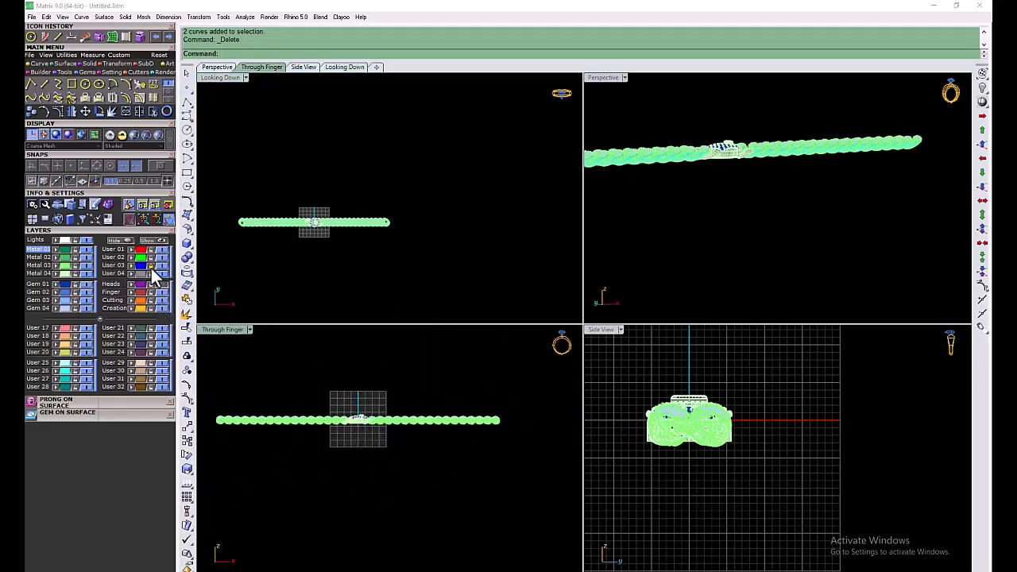
{"action": "left_click", "coordinate": [349, 415]}
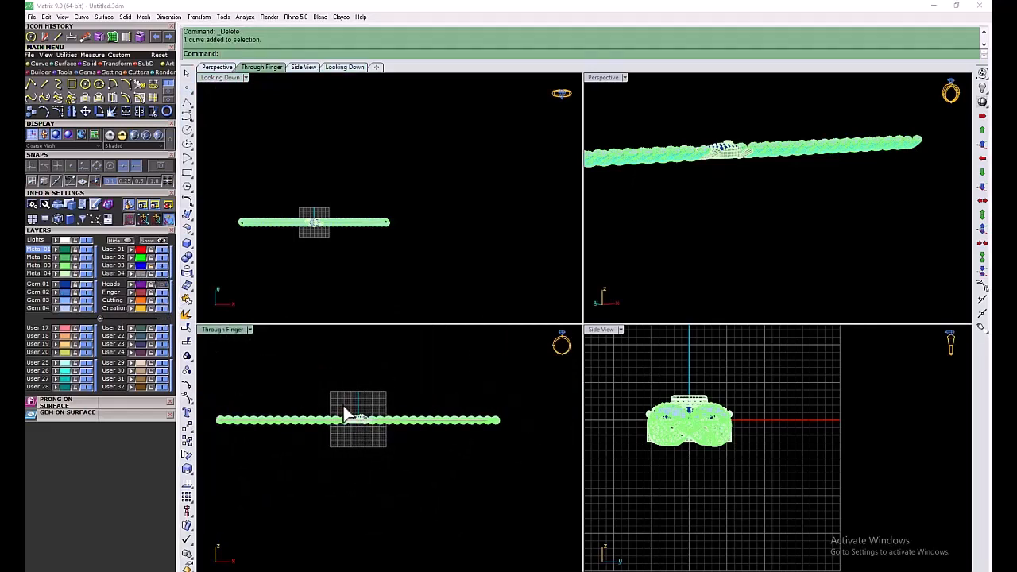
{"action": "scroll", "coordinate": [352, 429], "scroll_direction": "up", "scroll_amount": 6}
{"action": "left_click_drag", "start_coordinate": [364, 375], "coordinate": [333, 443]}
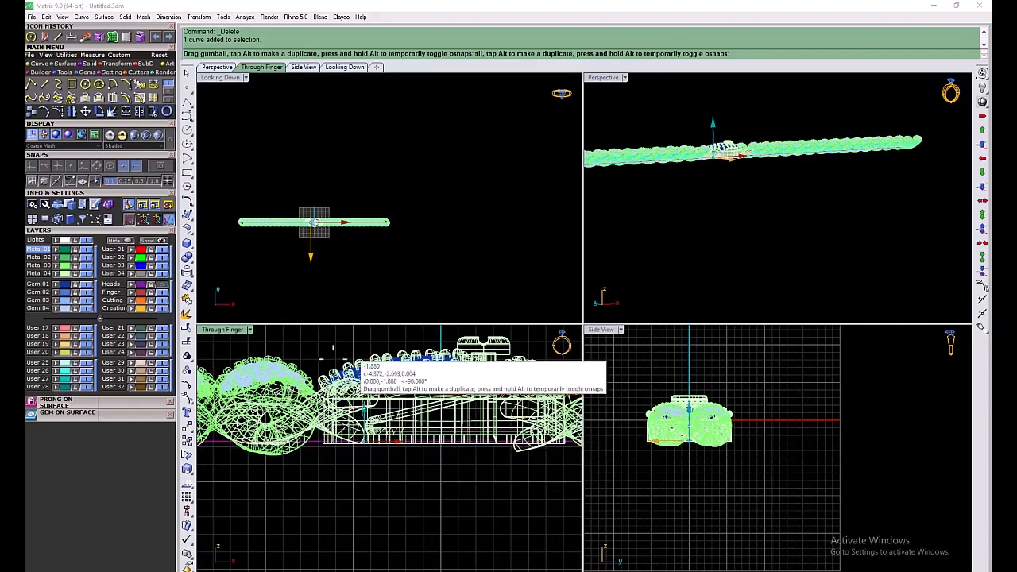
{"action": "left_click", "coordinate": [317, 362]}
Draw a 62 mm diameter circle centred on the origin in the Through Finger view
{"action": "left_click", "coordinate": [86, 84]}
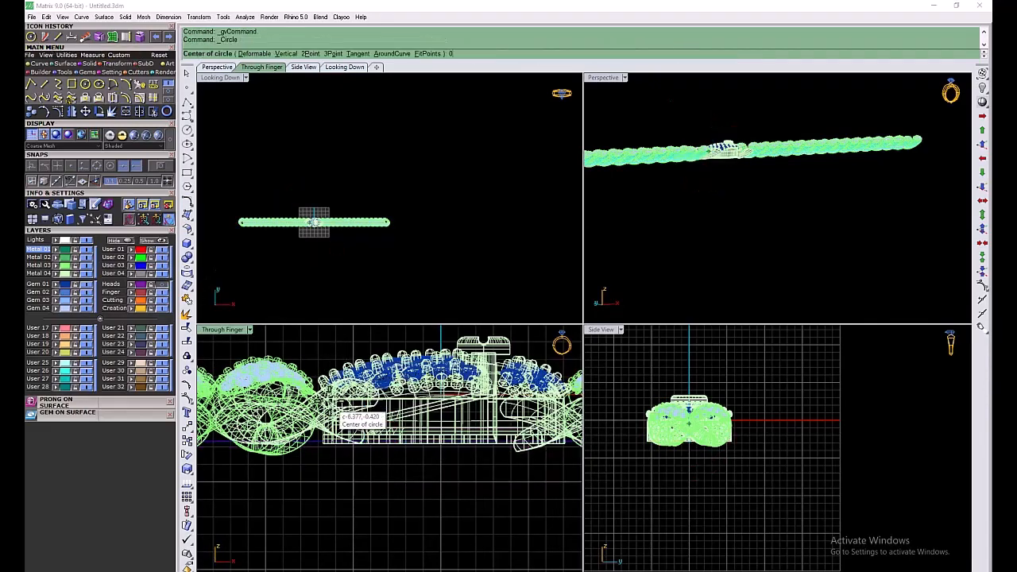
{"action": "left_click", "coordinate": [350, 417]}
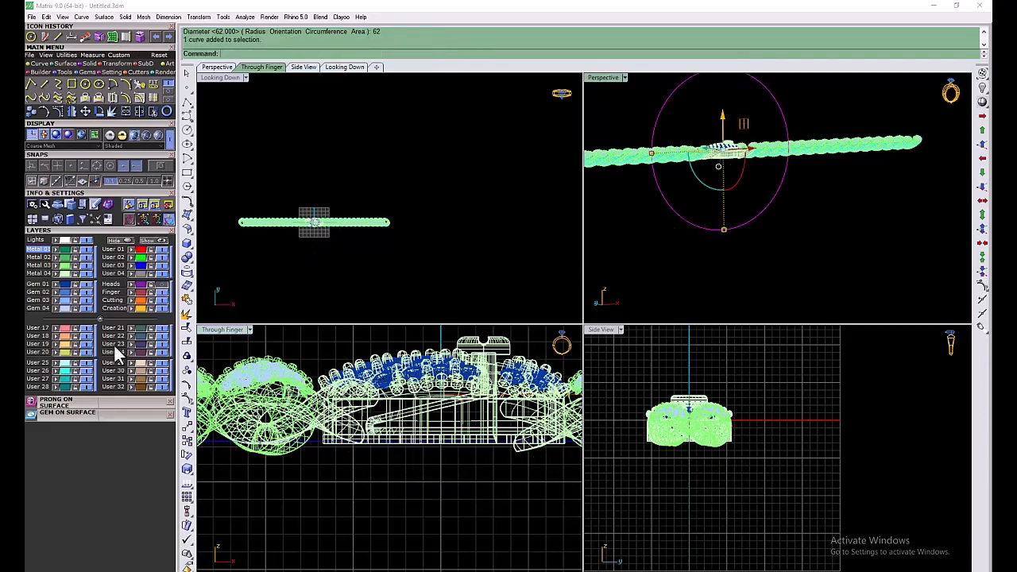
{"action": "left_click", "coordinate": [607, 208]}
Move the 62 mm circle sideways along Y in the Side View so it stands clear of the straight chain
{"action": "double_click", "coordinate": [612, 78]}
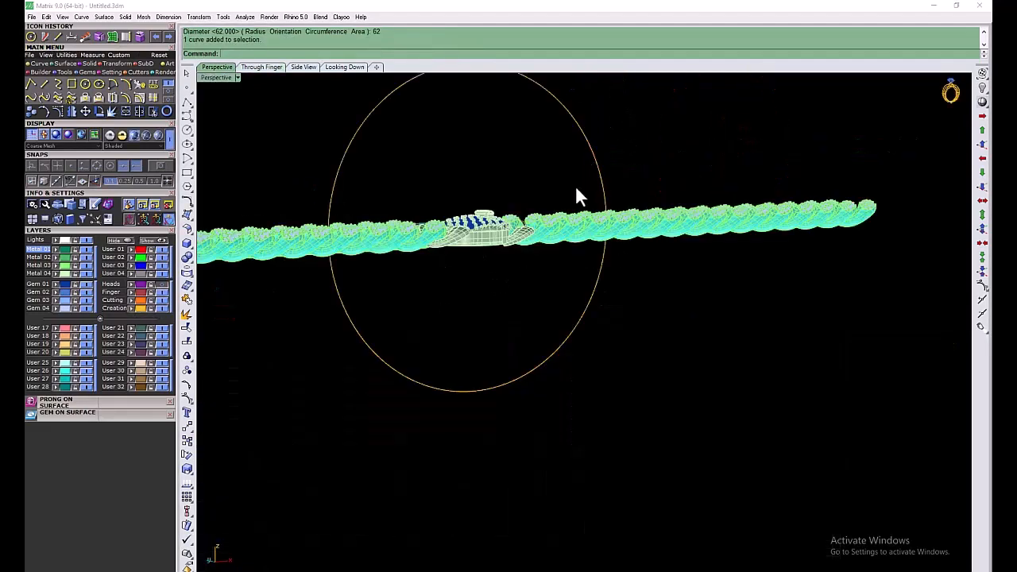
{"action": "scroll", "coordinate": [577, 186], "scroll_direction": "down", "scroll_amount": 4}
{"action": "double_click", "coordinate": [217, 78]}
{"action": "scroll", "coordinate": [688, 467], "scroll_direction": "down", "scroll_amount": 6}
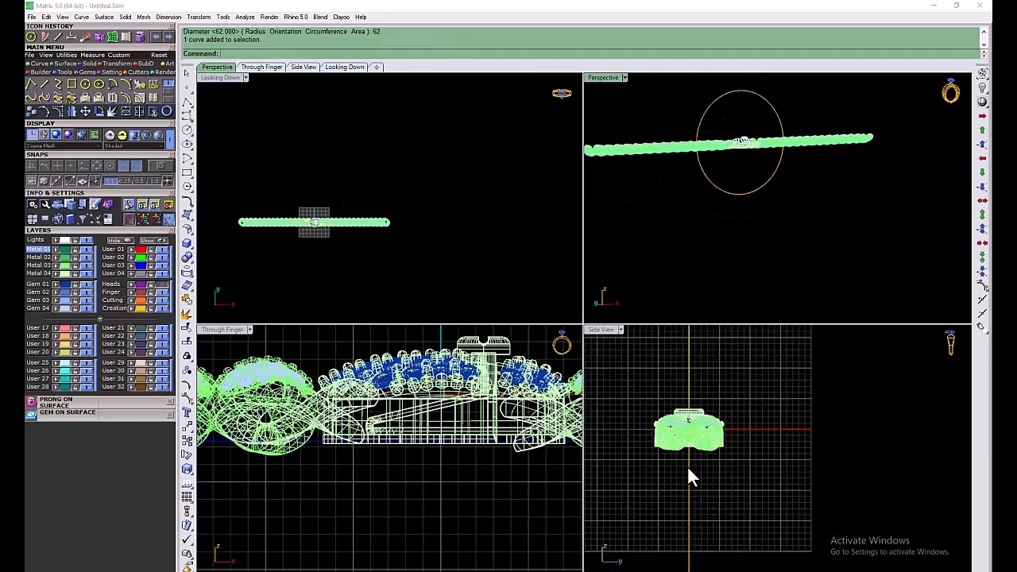
{"action": "left_click", "coordinate": [688, 466]}
{"action": "left_click_drag", "start_coordinate": [720, 443], "coordinate": [779, 443]}
{"action": "key", "text": "ctrl+z"}
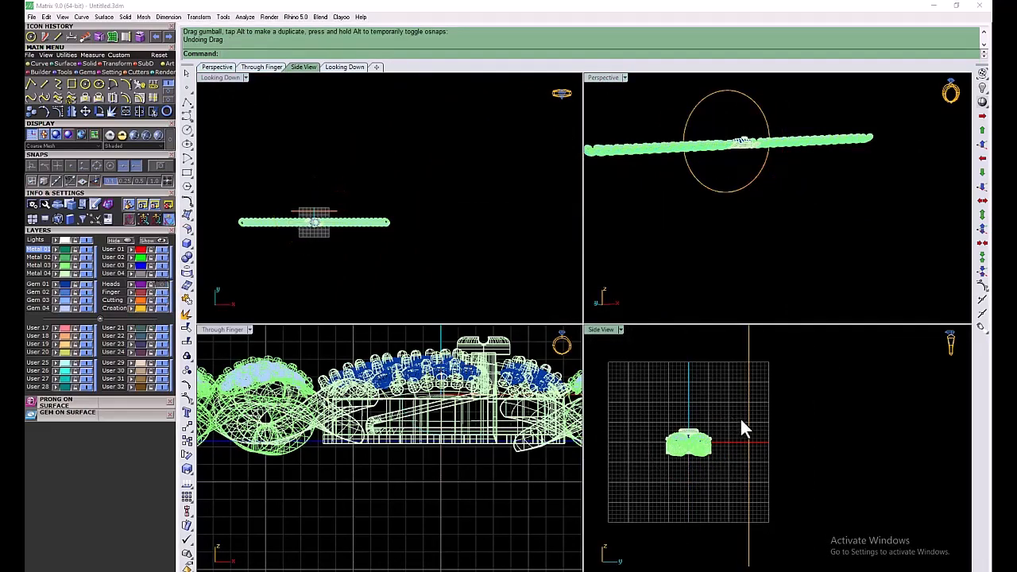
Flow a copy of the whole bracelet from the long line onto the circle with Rigid=No, Local=No and Stretch=Yes
{"action": "left_click", "coordinate": [58, 37]}
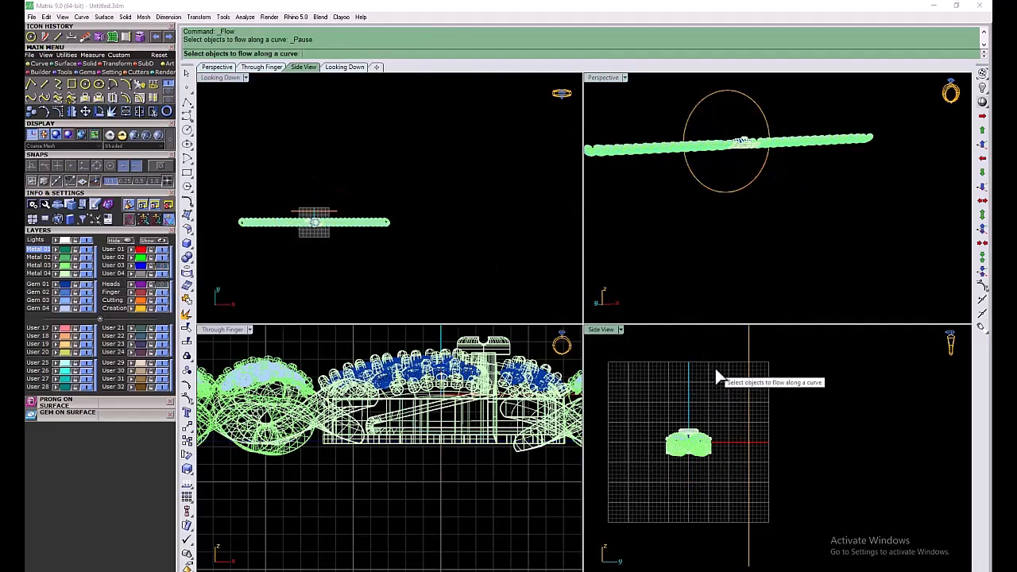
{"action": "left_click", "coordinate": [675, 441]}
{"action": "key", "text": "Return"}
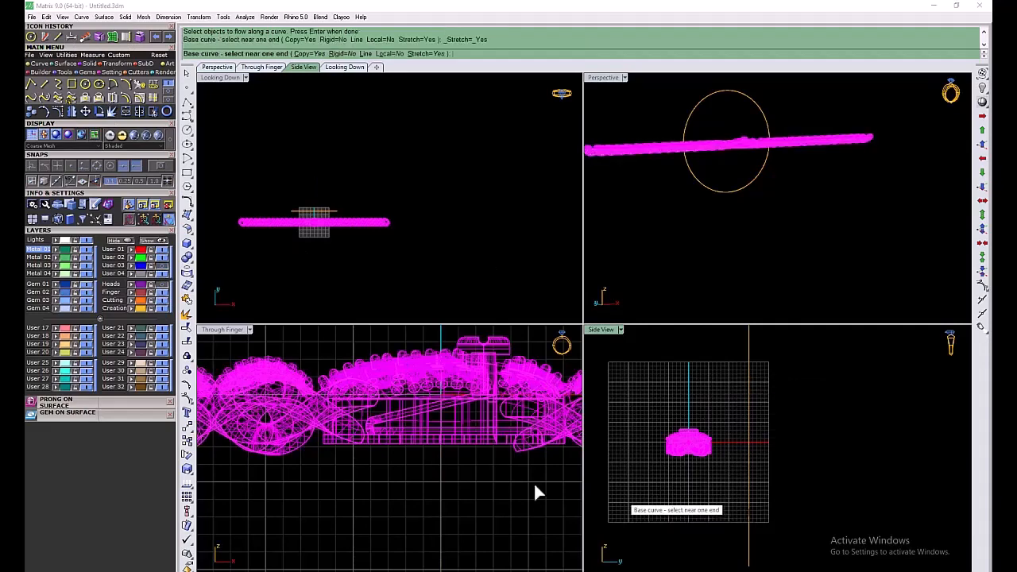
{"action": "left_click", "coordinate": [158, 266]}
{"action": "left_click", "coordinate": [138, 266]}
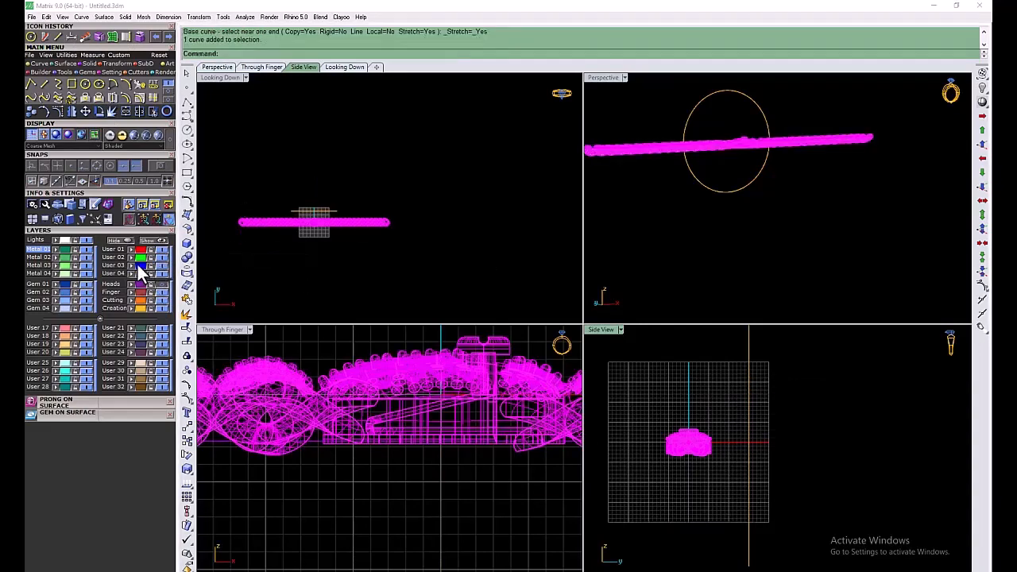
{"action": "left_click", "coordinate": [729, 194]}
{"action": "left_click", "coordinate": [729, 194]}
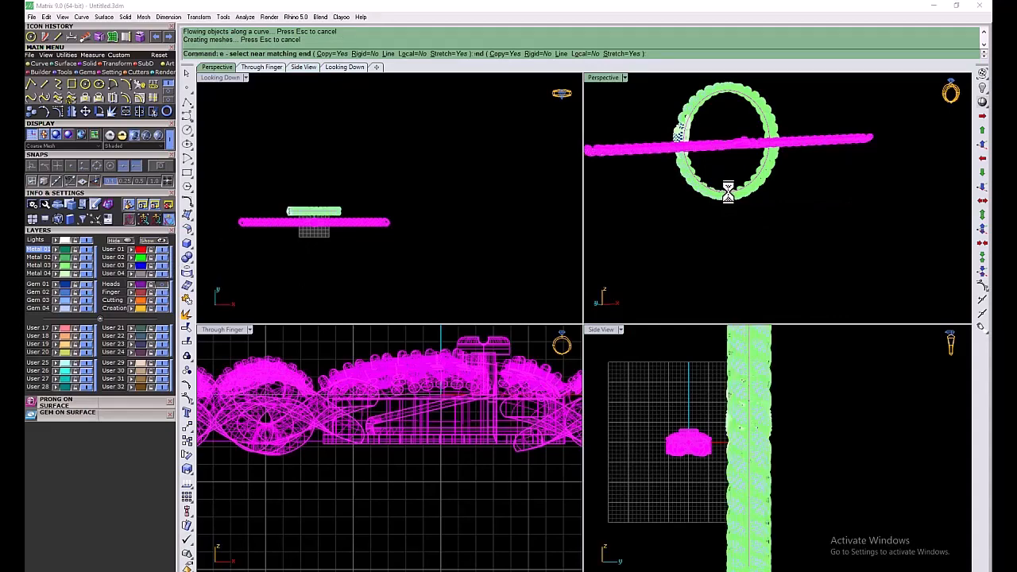
Set the perspective display to Plastic and examine the clasp and links of the circular bracelet
{"action": "double_click", "coordinate": [612, 78]}
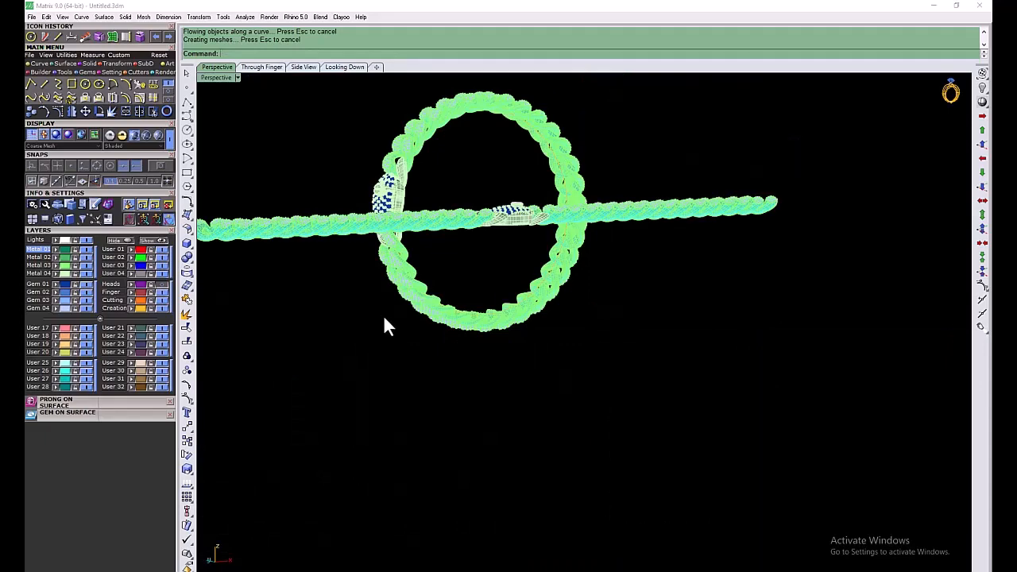
{"action": "right_click_drag", "start_coordinate": [379, 325], "coordinate": [513, 318]}
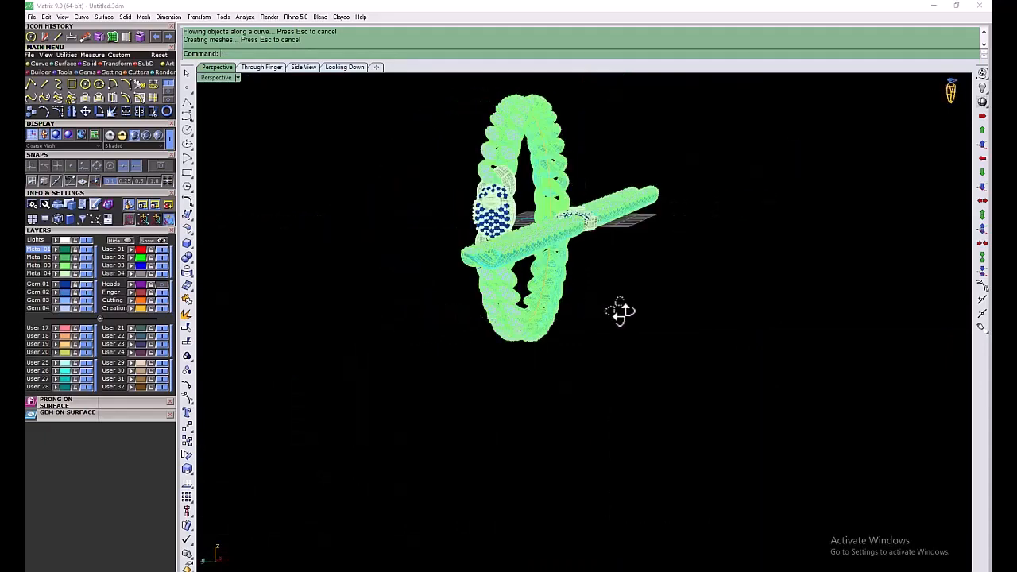
{"action": "right_click_drag", "start_coordinate": [620, 311], "coordinate": [579, 306]}
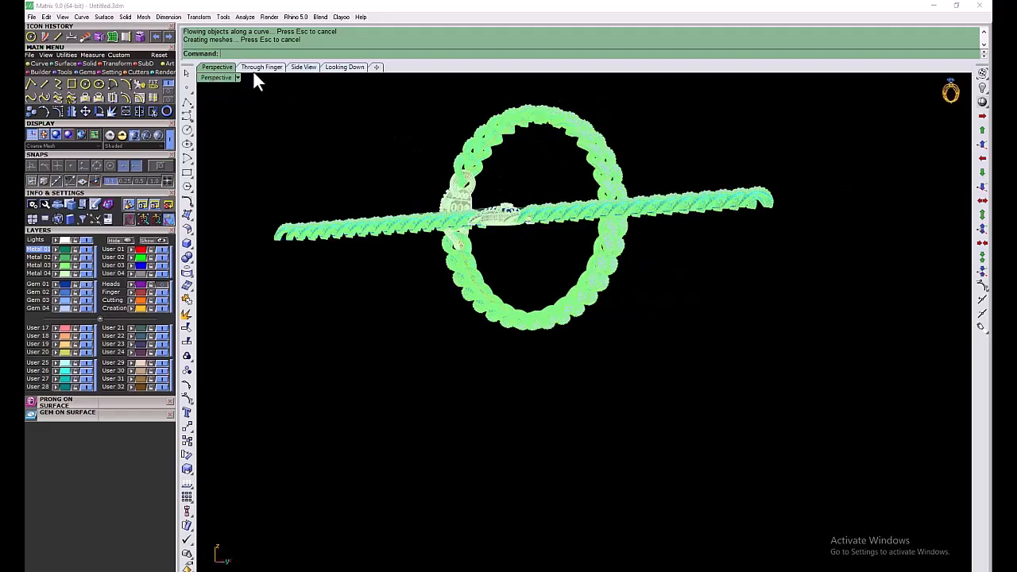
{"action": "right_click", "coordinate": [253, 73]}
{"action": "left_click", "coordinate": [258, 265]}
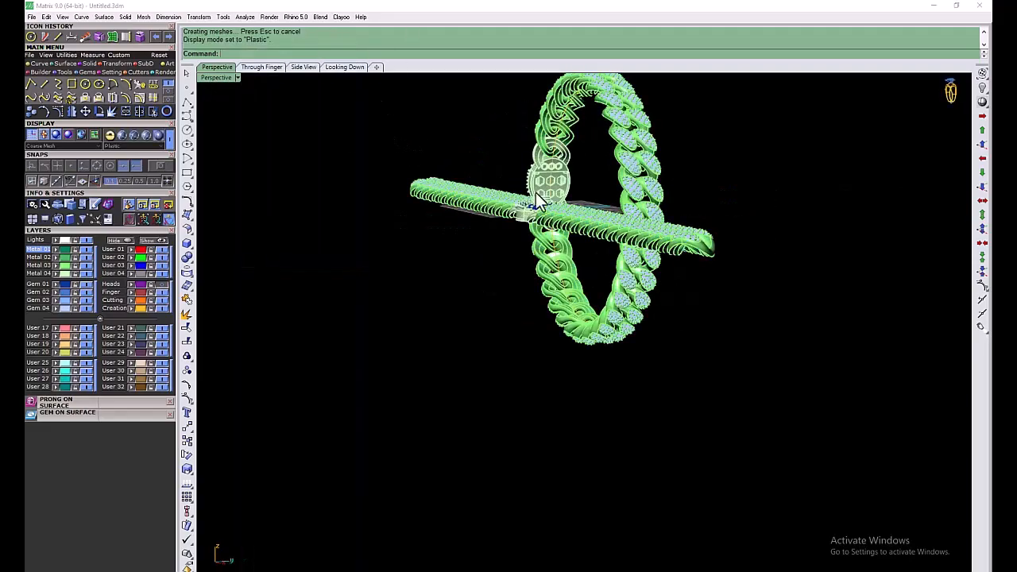
{"action": "right_click_drag", "start_coordinate": [536, 193], "coordinate": [559, 309]}
{"action": "scroll", "coordinate": [504, 333], "scroll_direction": "up", "scroll_amount": 6}
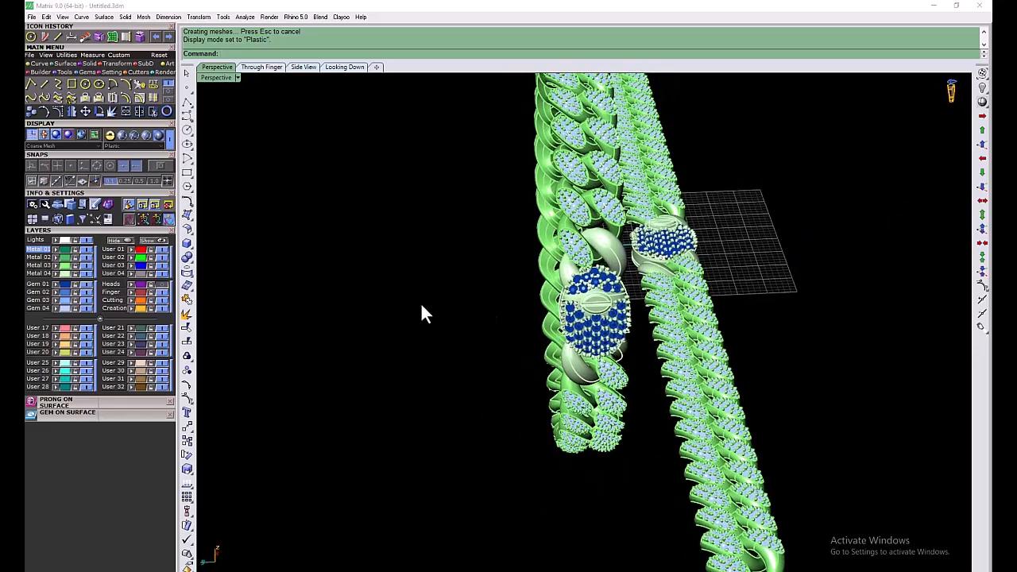